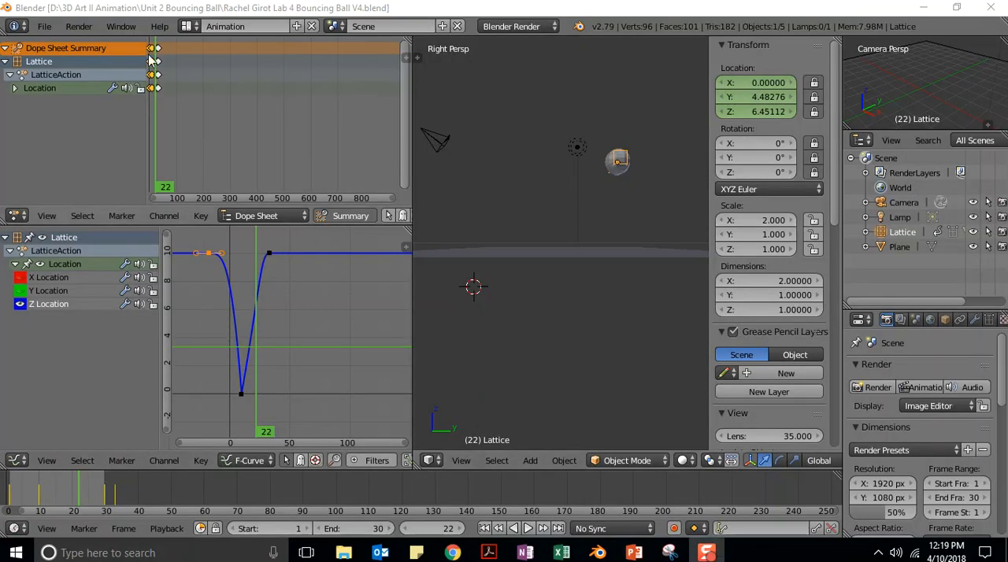
# Open the recently used Lab 5 Bouncing Ball V5 project file
pyautogui.click(45, 26)
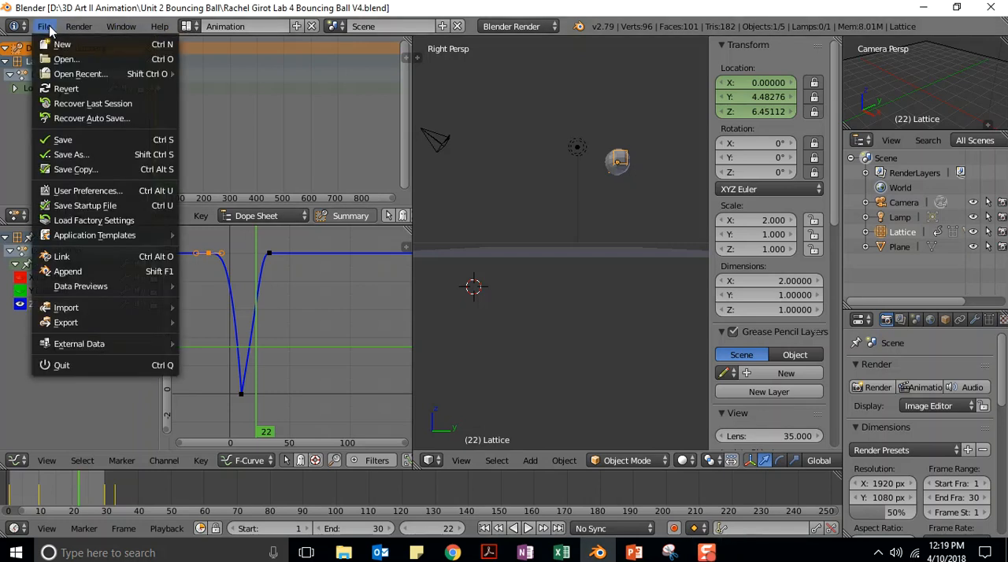
pyautogui.moveTo(63, 76)
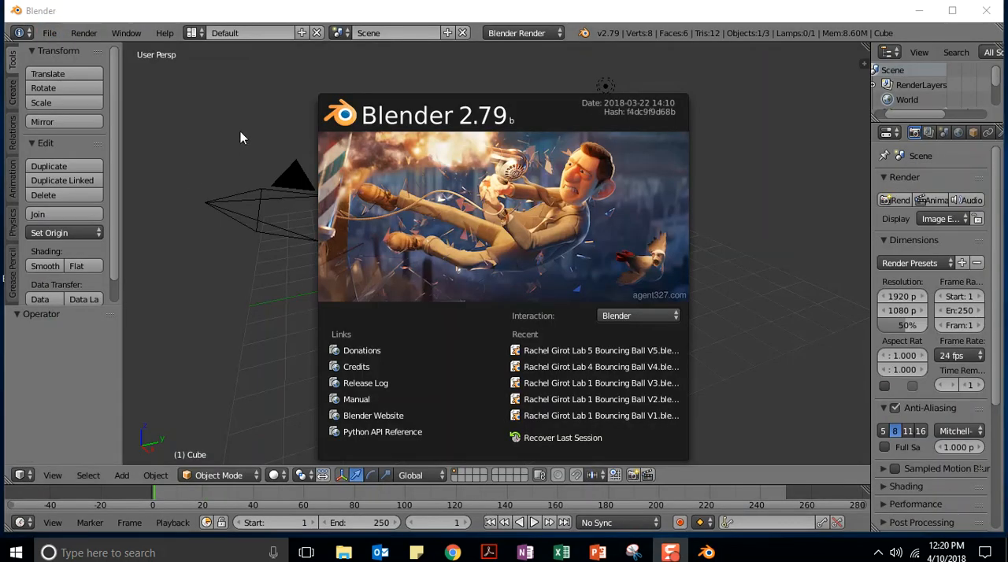
pyautogui.click(241, 137)
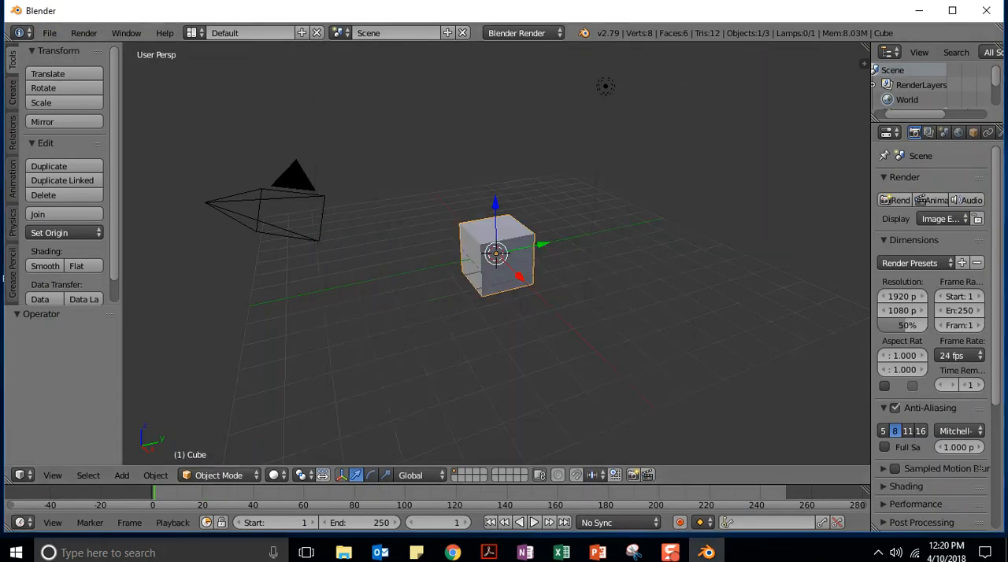
pyautogui.click(49, 33)
pyautogui.moveTo(75, 82)
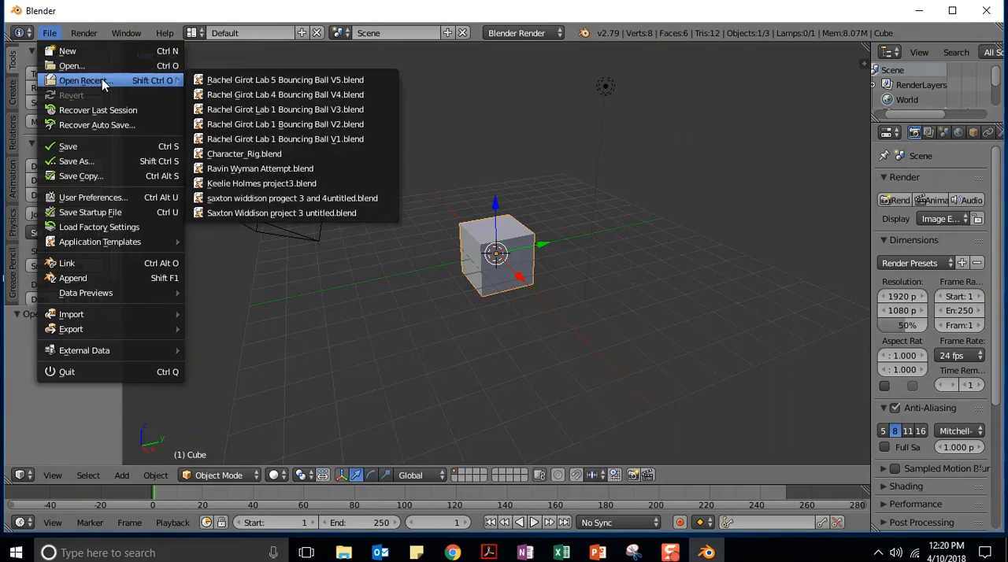
pyautogui.click(287, 79)
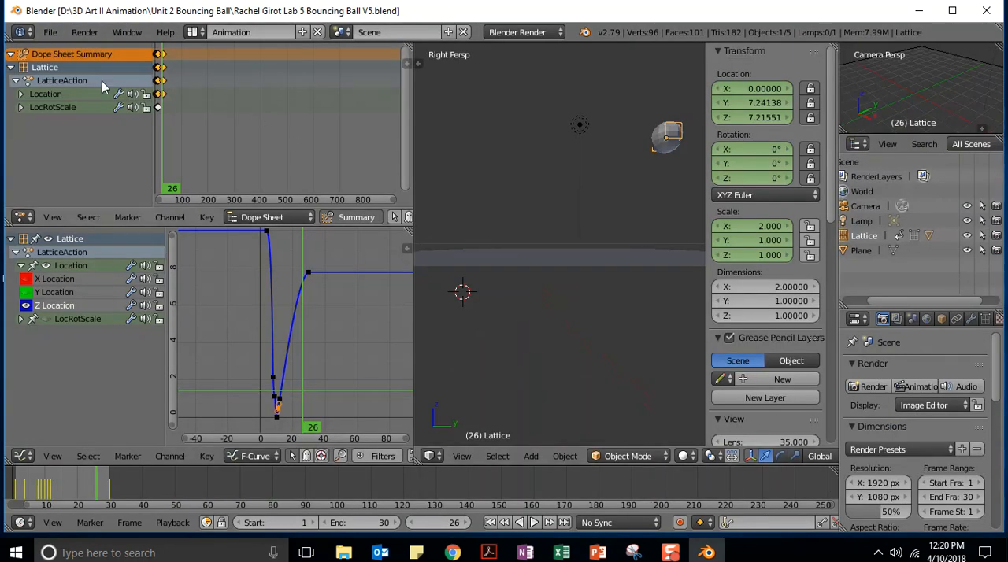
# Join the Graph Editor over the Dope Sheet area, and try splitting the Graph Editor area and rejoining it
pyautogui.moveTo(408, 233); pyautogui.dragTo(385, 149)
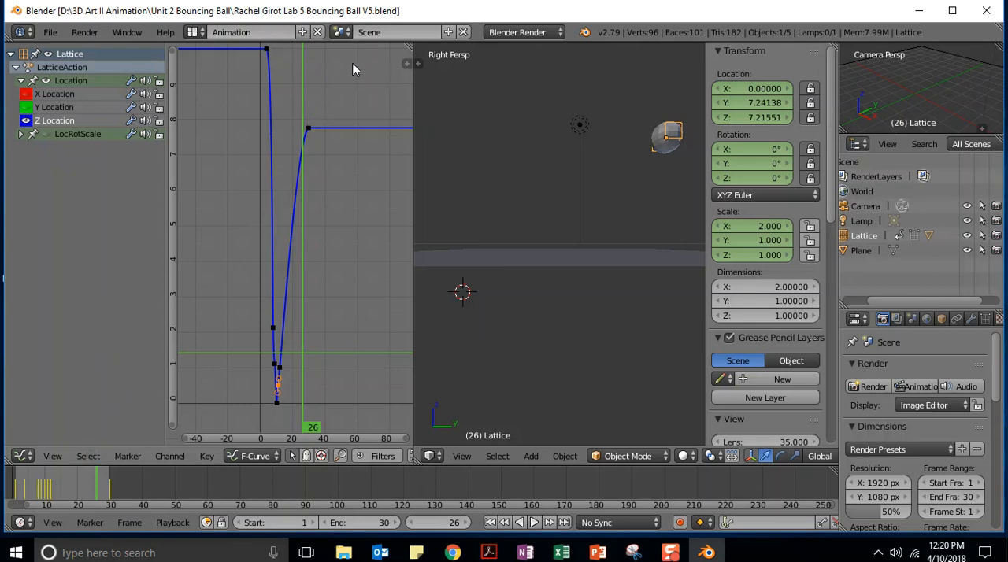
pyautogui.moveTo(409, 46); pyautogui.dragTo(228, 55)
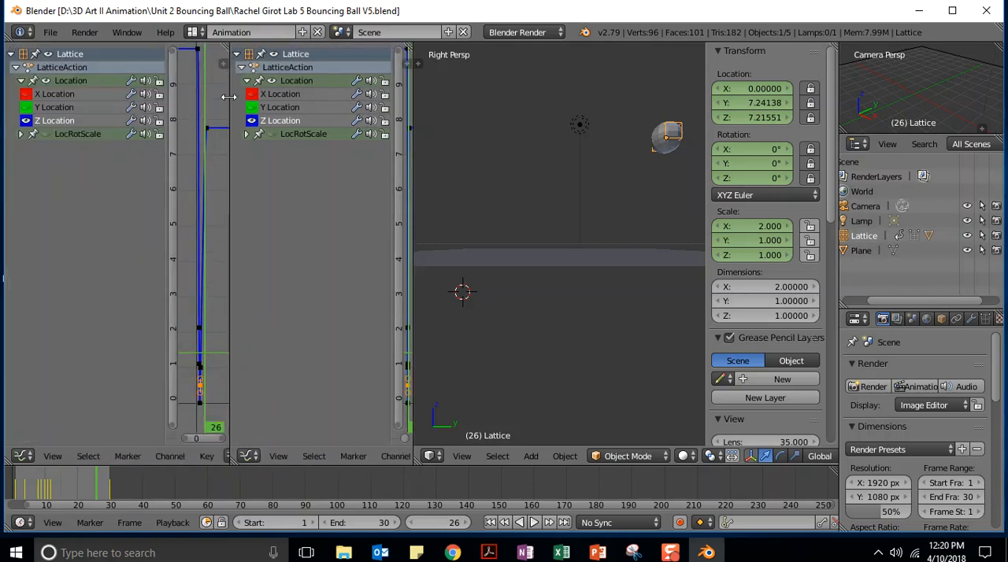
pyautogui.moveTo(230, 461); pyautogui.dragTo(109, 379)
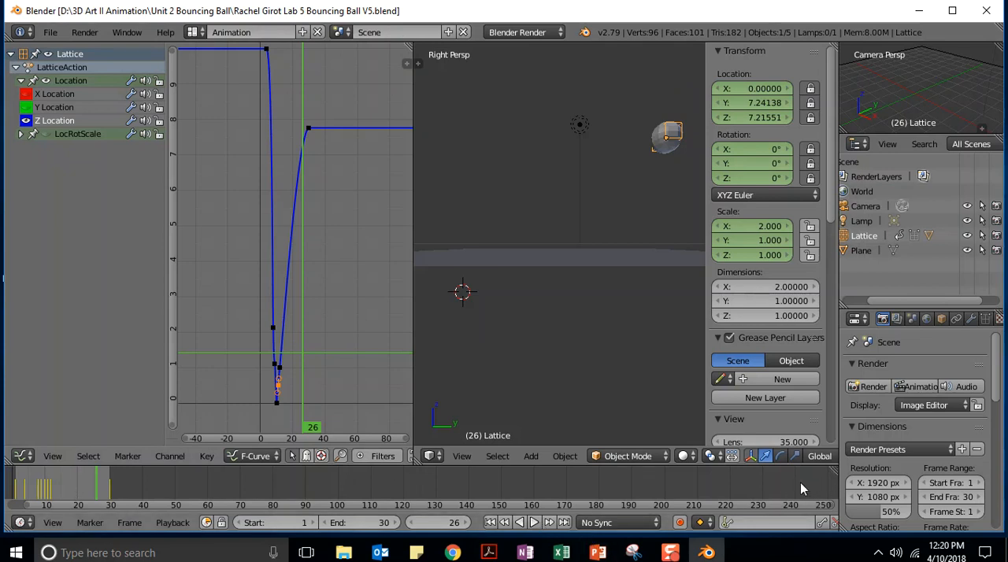
# Replace the Graph Editor area with a narrow timeline strip to widen the 3D view, and show the view's tool shelf
pyautogui.moveTo(821, 475); pyautogui.dragTo(389, 366)
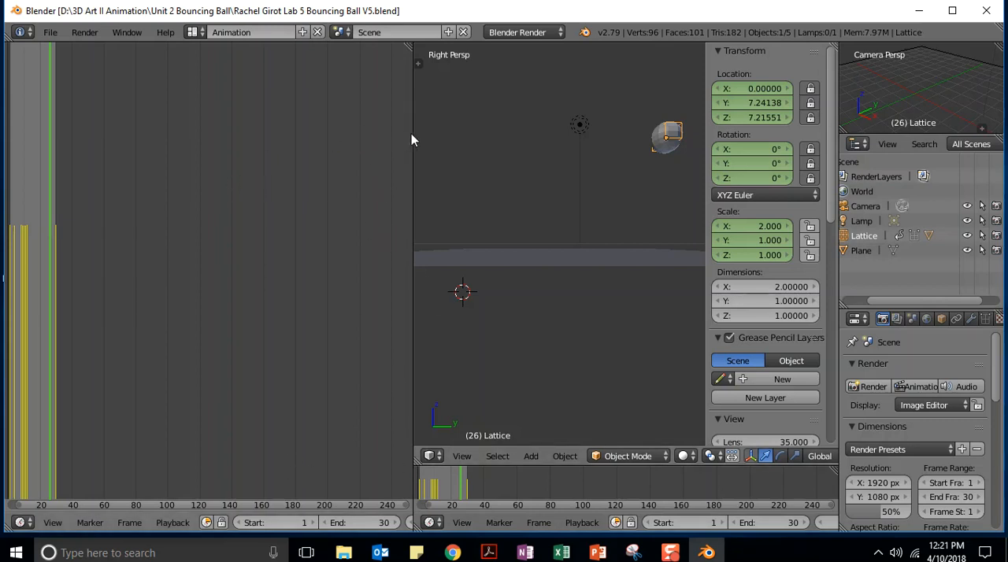
pyautogui.moveTo(413, 134); pyautogui.dragTo(30, 141)
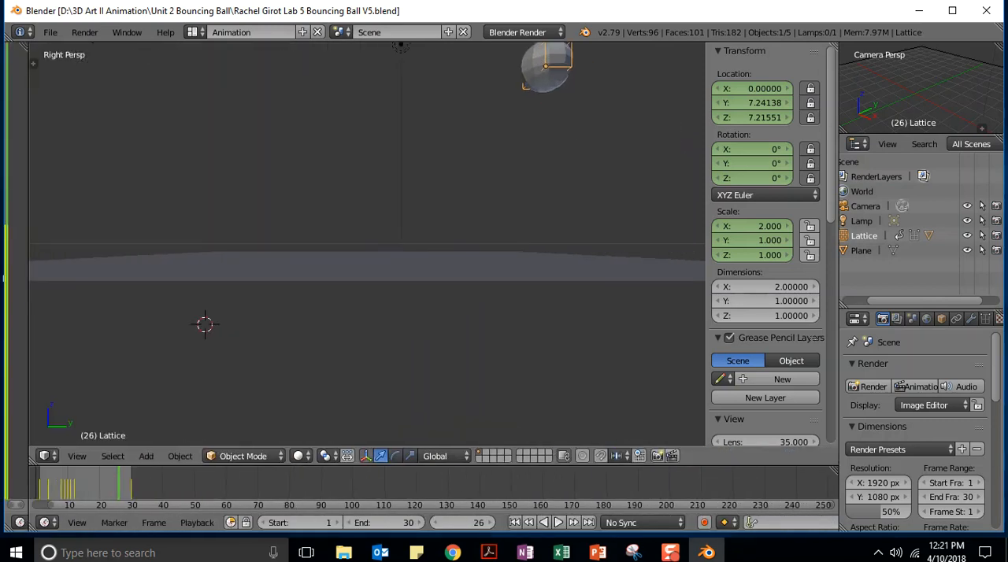
pyautogui.click(33, 63)
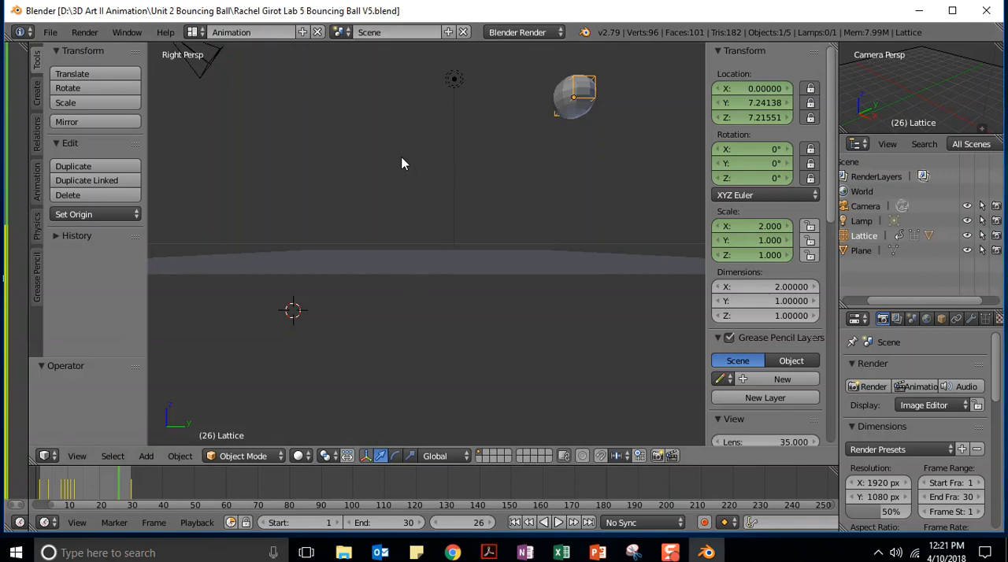
# Tilt the 3D view to look down on the plane and set the current frame to 15
pyautogui.moveTo(401, 163); pyautogui.dragTo(403, 200, button='middle')
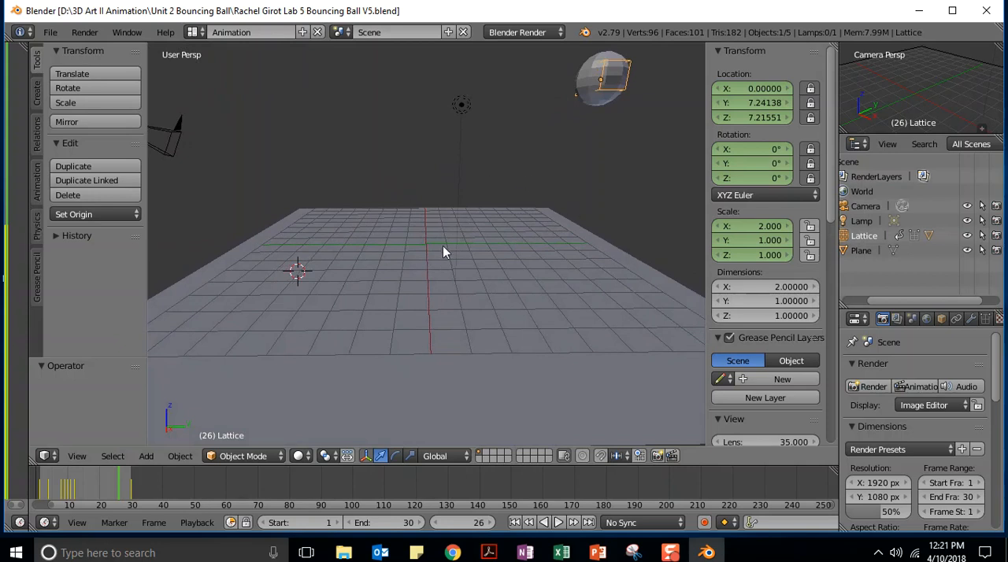
pyautogui.click(481, 523)
pyautogui.write('15')
pyautogui.press('Return')
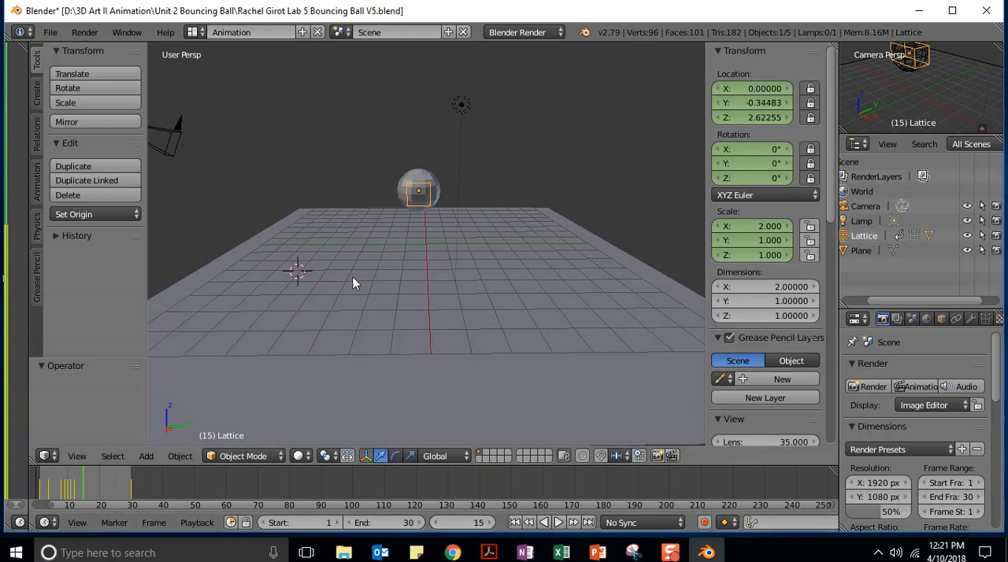
# Apply smooth shading to the ball's sphere
pyautogui.moveTo(354, 291); pyautogui.dragTo(351, 265, button='middle')
pyautogui.moveTo(465, 249); pyautogui.dragTo(482, 265, button='middle')
pyautogui.scroll(4, 485, 268)
pyautogui.moveTo(528, 176); pyautogui.dragTo(553, 252, button='middle')
pyautogui.scroll(2, 553, 252)
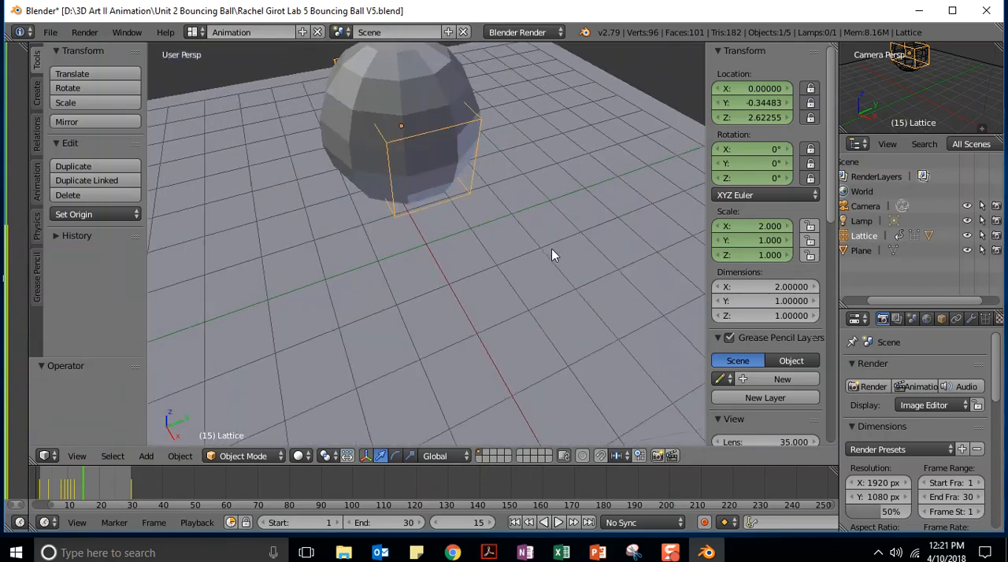
pyautogui.scroll(-3, 554, 252)
pyautogui.scroll(-1, 515, 218)
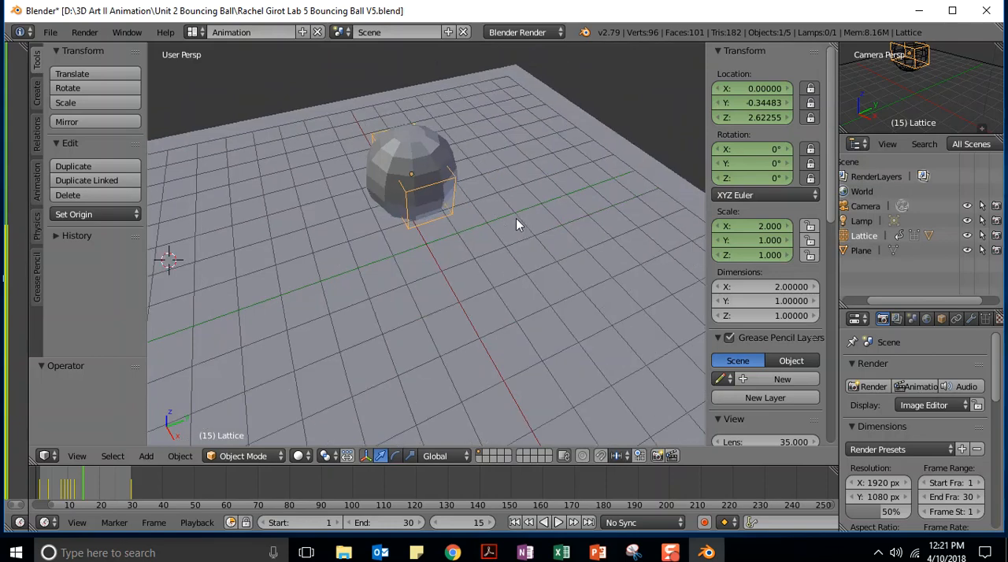
pyautogui.keyDown('shift'); pyautogui.scroll(3, 490, 179); pyautogui.keyUp('shift')
pyautogui.scroll(2, 489, 184)
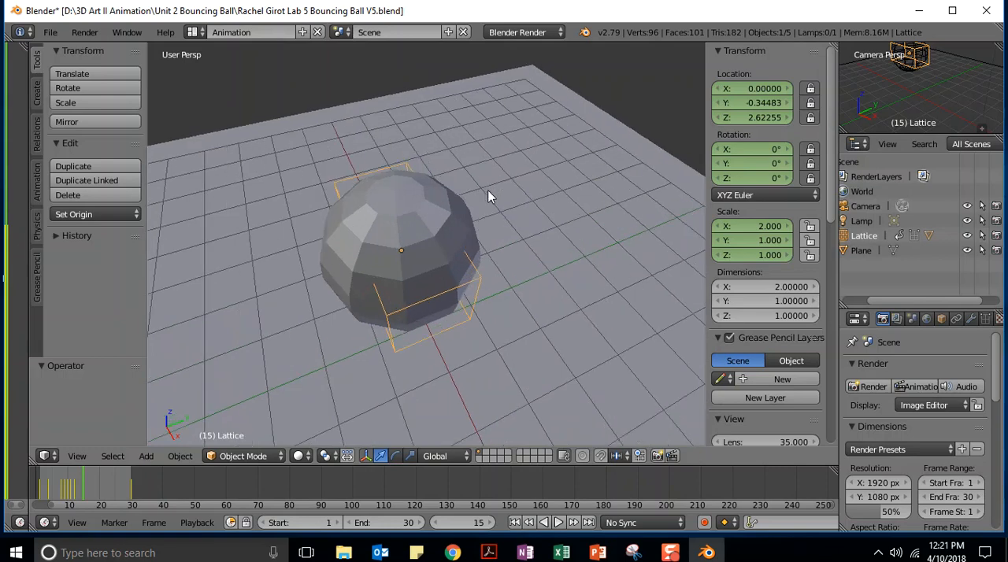
pyautogui.keyDown('ctrl'); pyautogui.scroll(3, 272, 269); pyautogui.keyUp('ctrl')
pyautogui.keyDown('ctrl'); pyautogui.scroll(-3, 272, 270); pyautogui.keyUp('ctrl')
pyautogui.keyDown('ctrl'); pyautogui.scroll(-5, 273, 269); pyautogui.keyUp('ctrl')
pyautogui.keyDown('ctrl'); pyautogui.scroll(4, 271, 269); pyautogui.keyUp('ctrl')
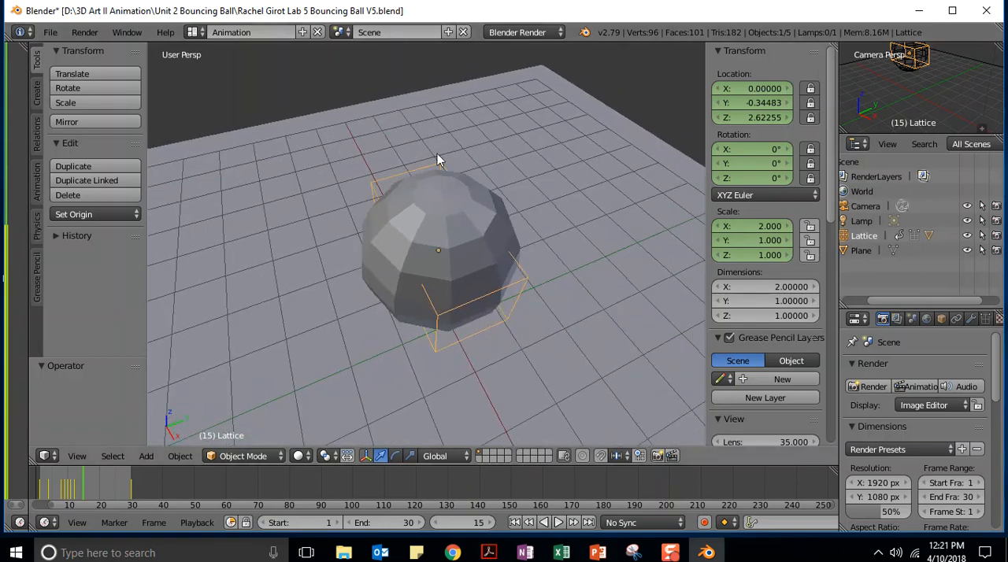
pyautogui.rightClick(412, 227)
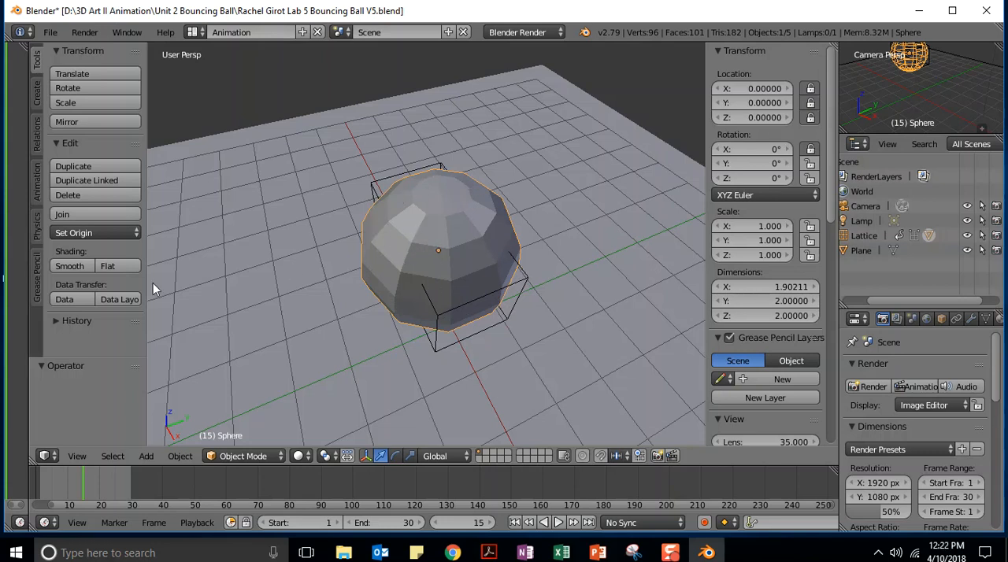
pyautogui.click(75, 267)
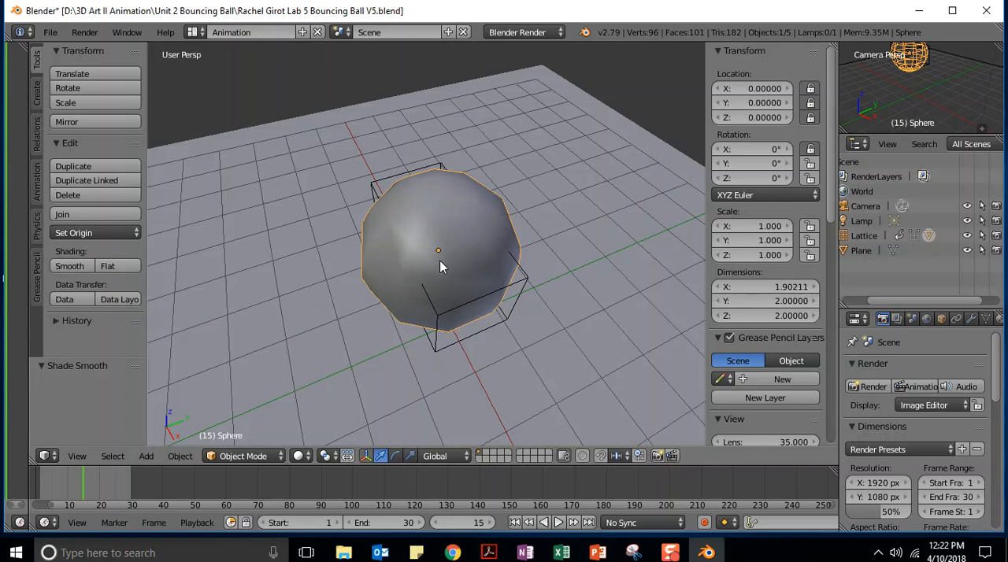
# Set the 3D view's viewport shading to Rendered
pyautogui.click(302, 457)
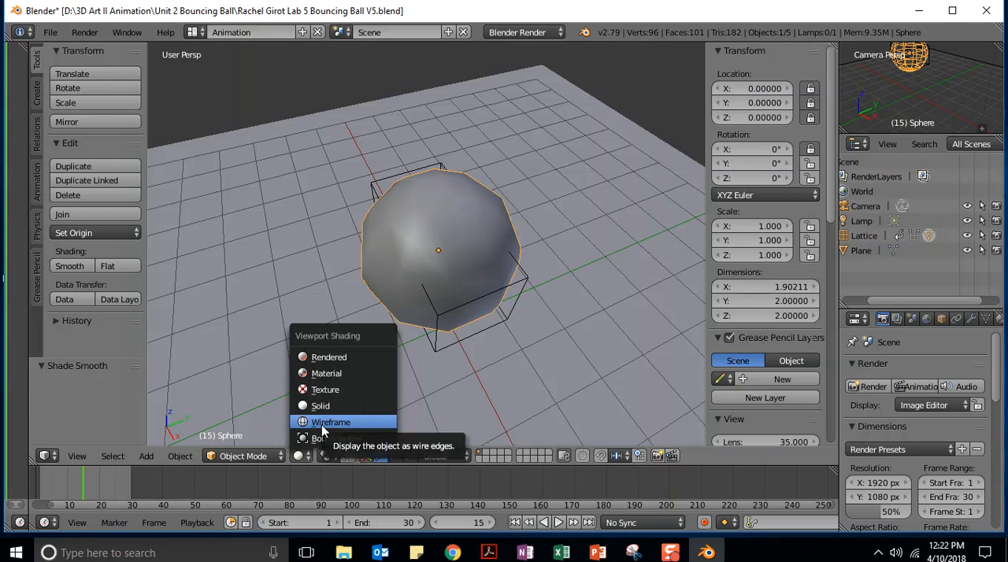
pyautogui.click(329, 356)
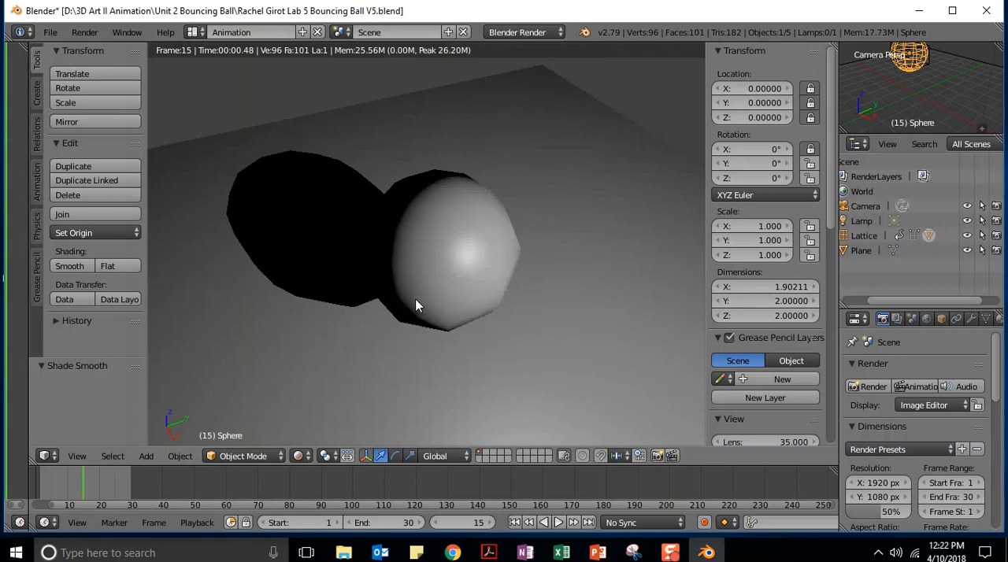
pyautogui.scroll(-2, 415, 306)
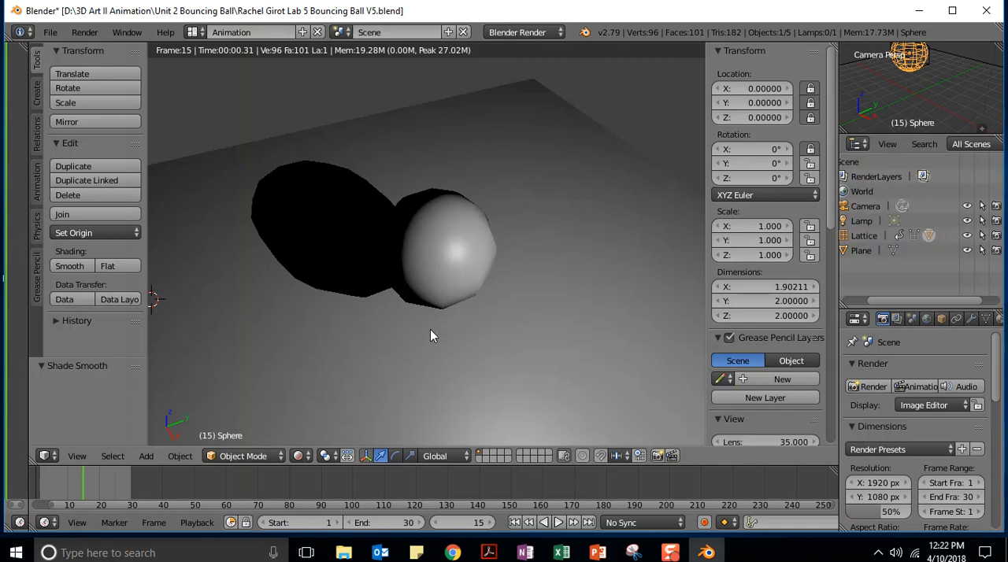
pyautogui.keyDown('shift'); pyautogui.scroll(3, 429, 329); pyautogui.keyUp('shift')
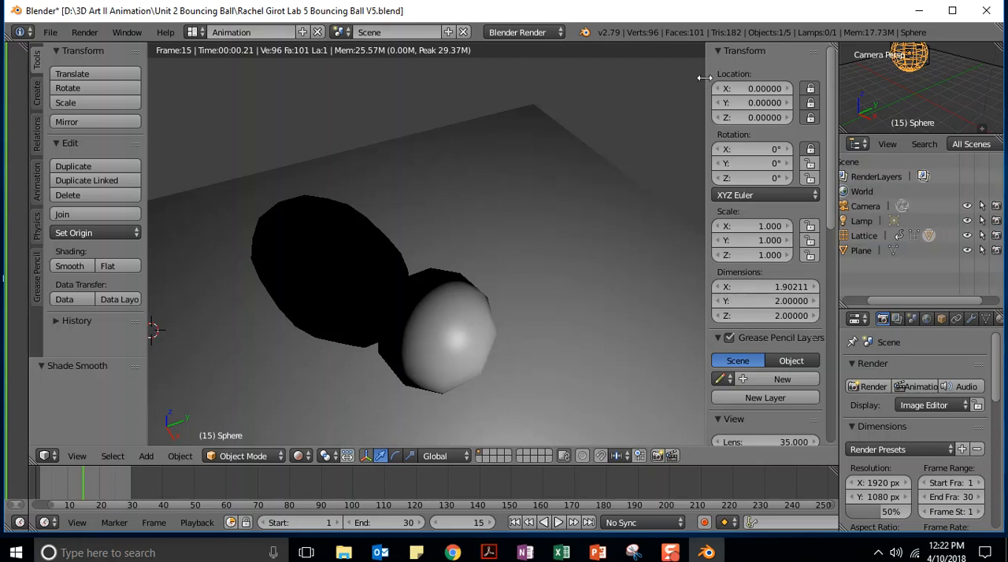
# Hide the transform properties sidebar and examine the rendered ball and its shadow from several angles
pyautogui.moveTo(705, 78); pyautogui.dragTo(879, 97)
pyautogui.scroll(-1, 621, 221)
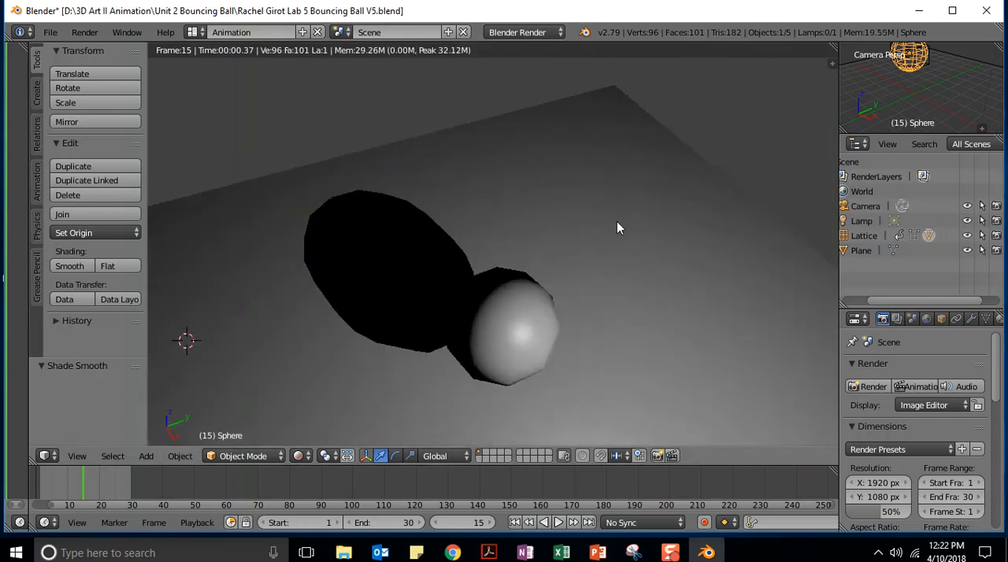
pyautogui.moveTo(577, 250); pyautogui.dragTo(610, 208, button='middle')
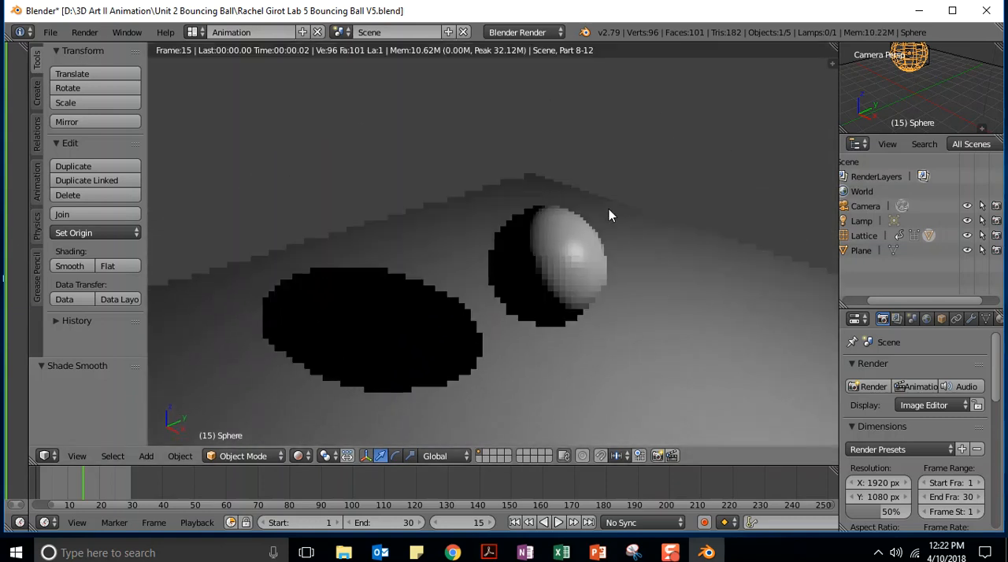
pyautogui.moveTo(668, 338); pyautogui.dragTo(478, 347, button='middle')
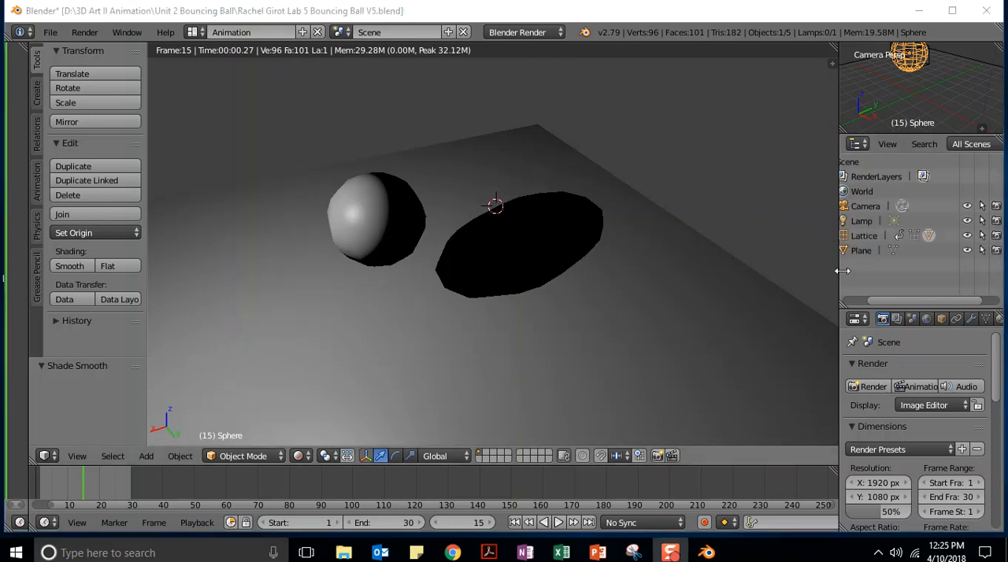
# Enlarge the Properties editor by widening its column and extending it upward over the Outliner
pyautogui.moveTo(839, 283); pyautogui.dragTo(747, 280)
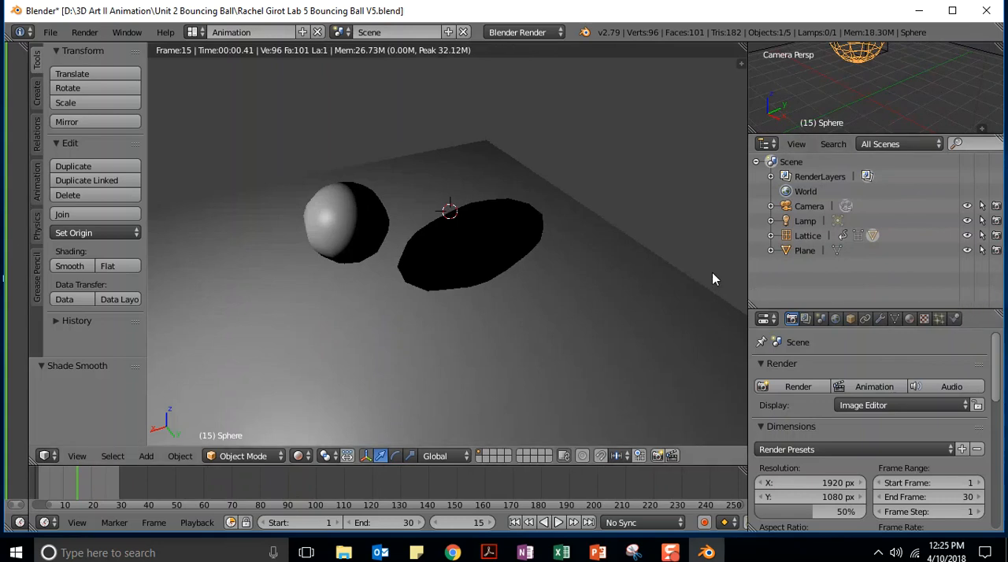
pyautogui.moveTo(748, 268); pyautogui.dragTo(724, 268)
pyautogui.moveTo(954, 312); pyautogui.dragTo(934, 166)
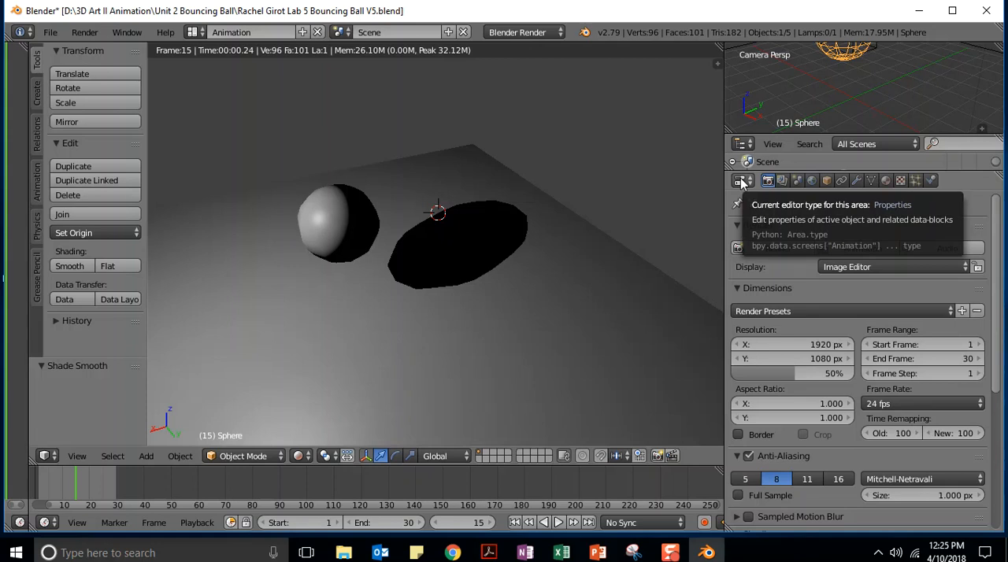
# Switch the viewport shading to Solid and back to Rendered
pyautogui.click(298, 458)
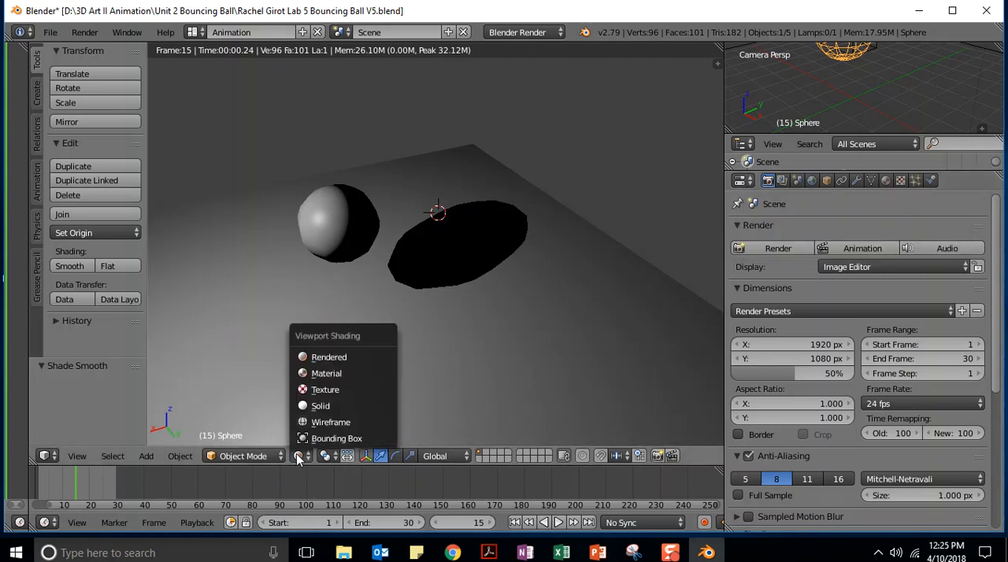
pyautogui.click(303, 408)
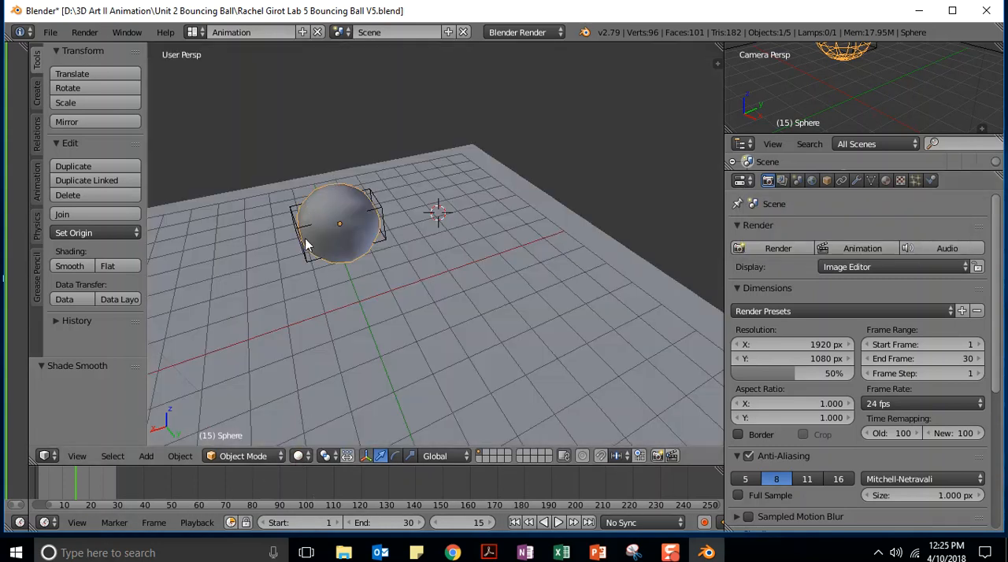
pyautogui.click(308, 458)
pyautogui.click(323, 358)
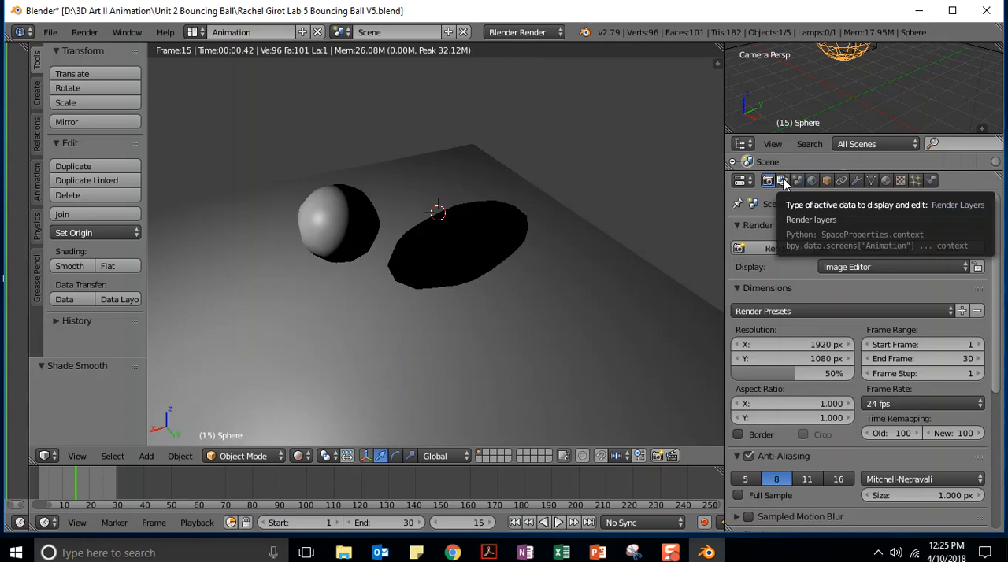
# Add a new material to the ball and set its diffuse color to bright red
pyautogui.click(886, 182)
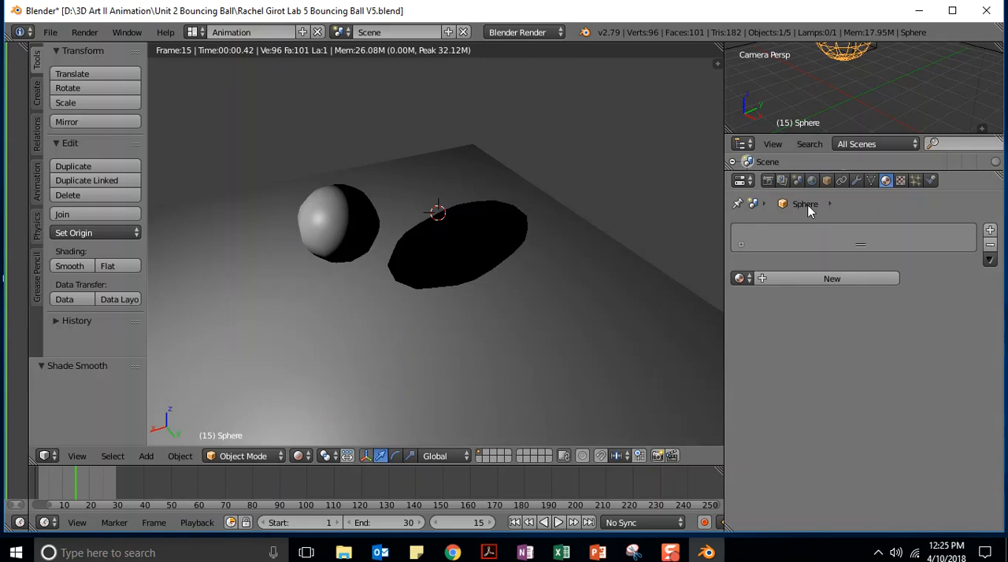
pyautogui.click(778, 280)
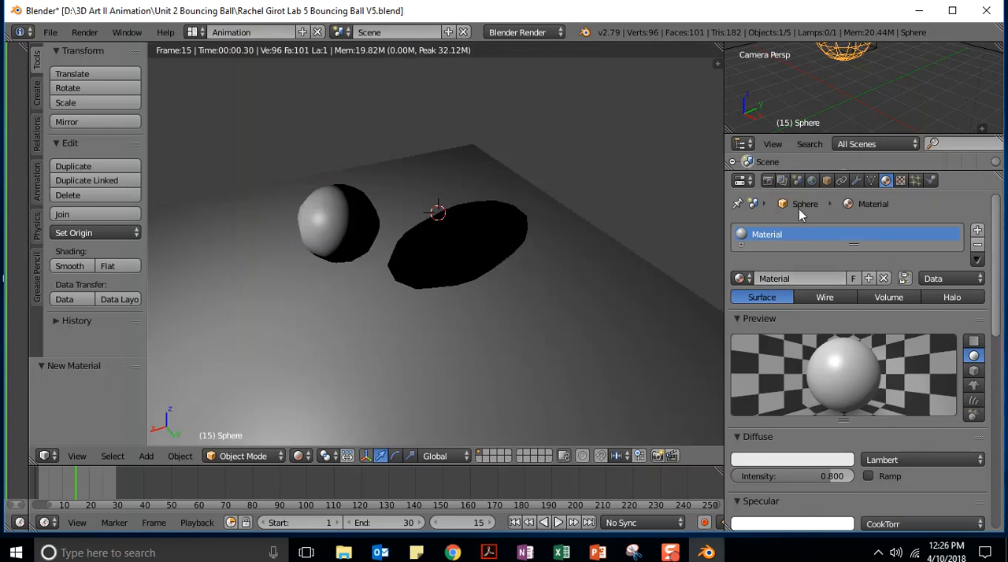
pyautogui.moveTo(997, 205); pyautogui.dragTo(999, 274)
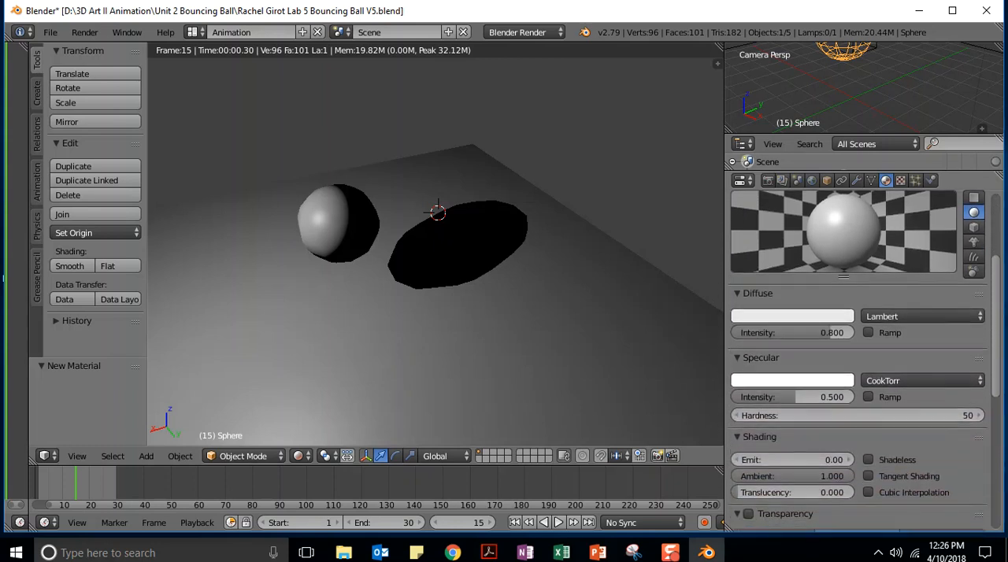
pyautogui.click(752, 316)
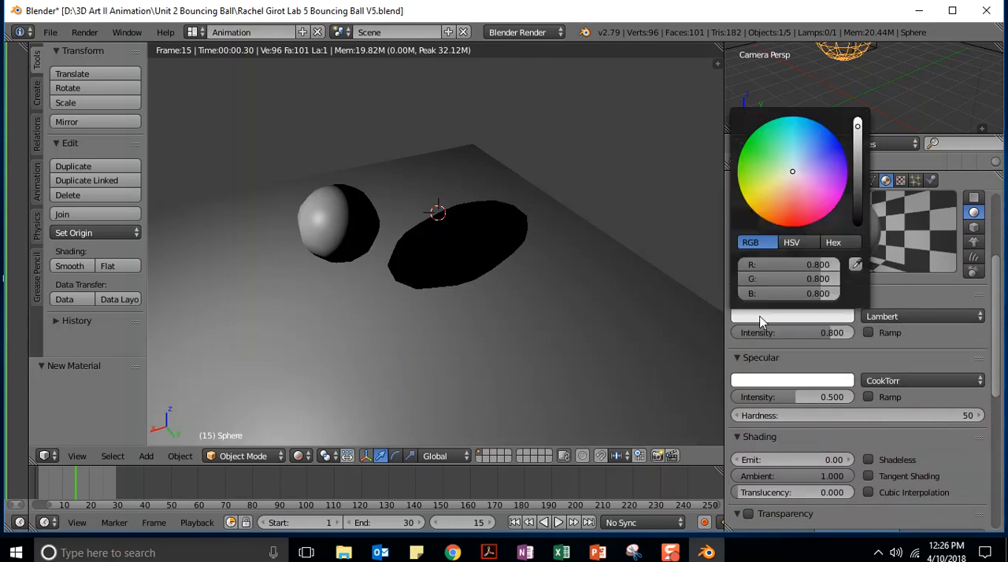
pyautogui.moveTo(793, 176)
pyautogui.mouseDown()
pyautogui.moveTo(824, 150)
pyautogui.moveTo(838, 158)
pyautogui.mouseUp()
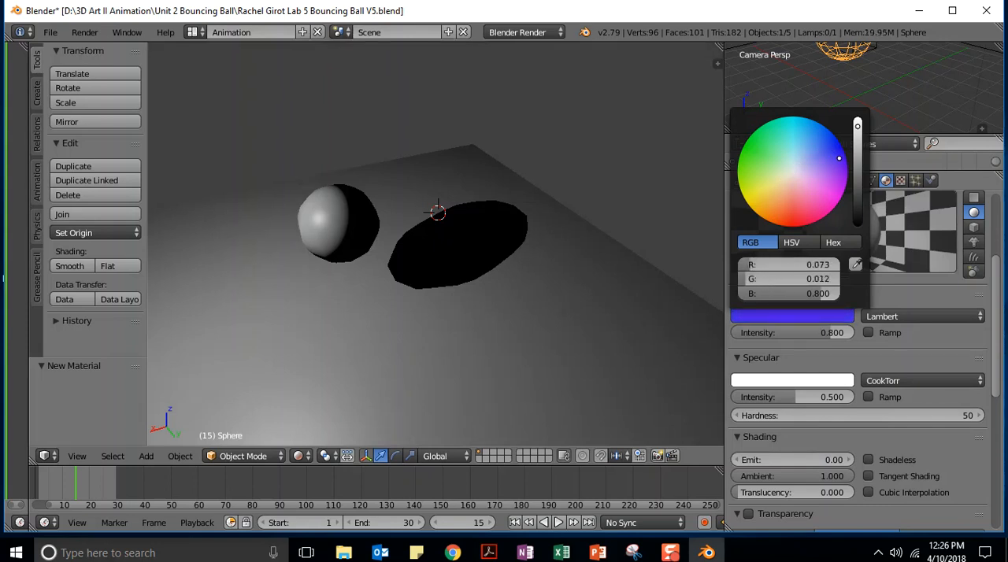
pyautogui.moveTo(838, 158)
pyautogui.mouseDown()
pyautogui.moveTo(833, 184)
pyautogui.moveTo(792, 211)
pyautogui.moveTo(796, 221)
pyautogui.mouseUp()
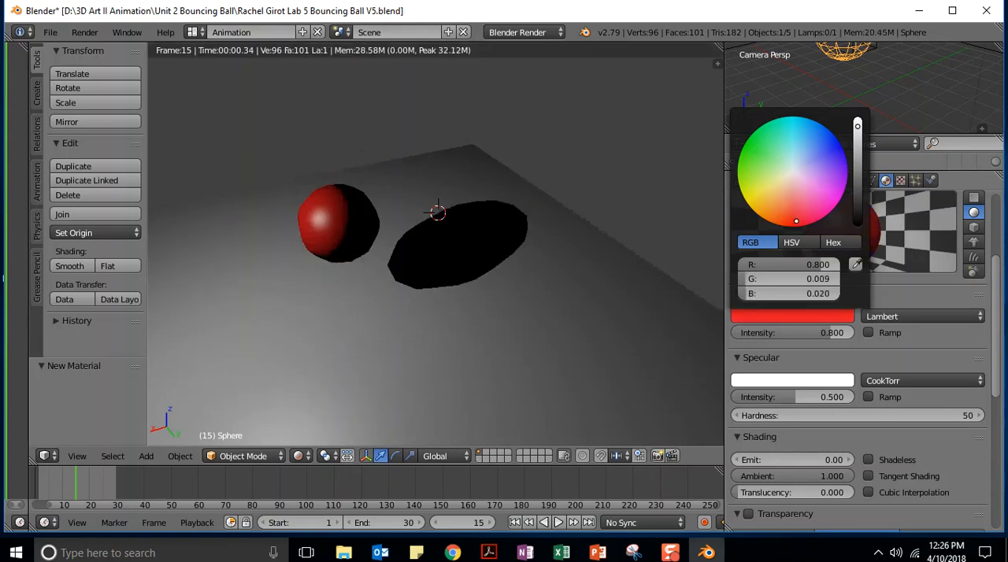
pyautogui.moveTo(796, 221); pyautogui.dragTo(794, 223)
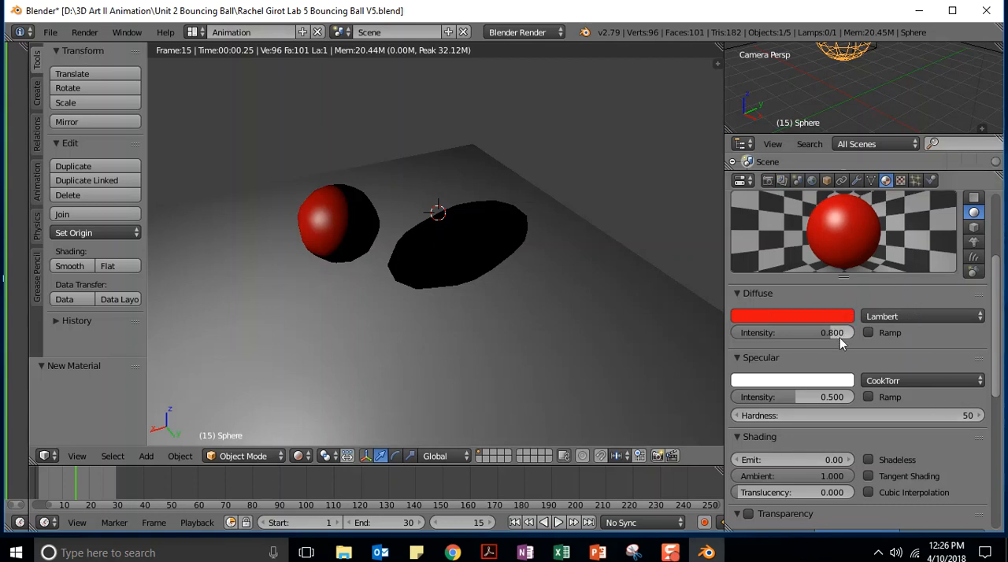
# Raise the diffuse intensity of the ball's material to 0.889
pyautogui.moveTo(828, 336)
pyautogui.mouseDown()
pyautogui.moveTo(846, 336)
pyautogui.moveTo(740, 336)
pyautogui.moveTo(840, 336)
pyautogui.mouseUp()
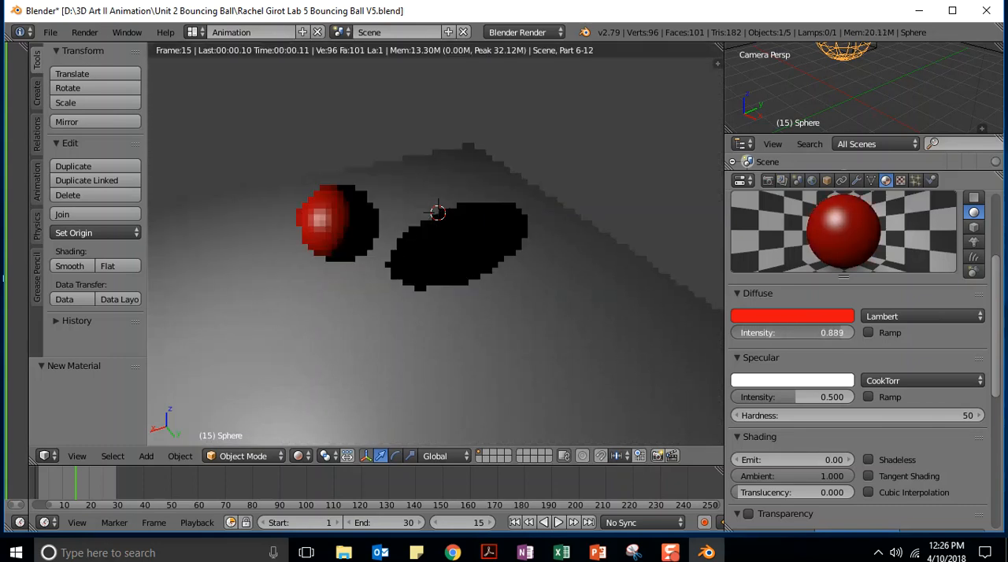
pyautogui.click(830, 333)
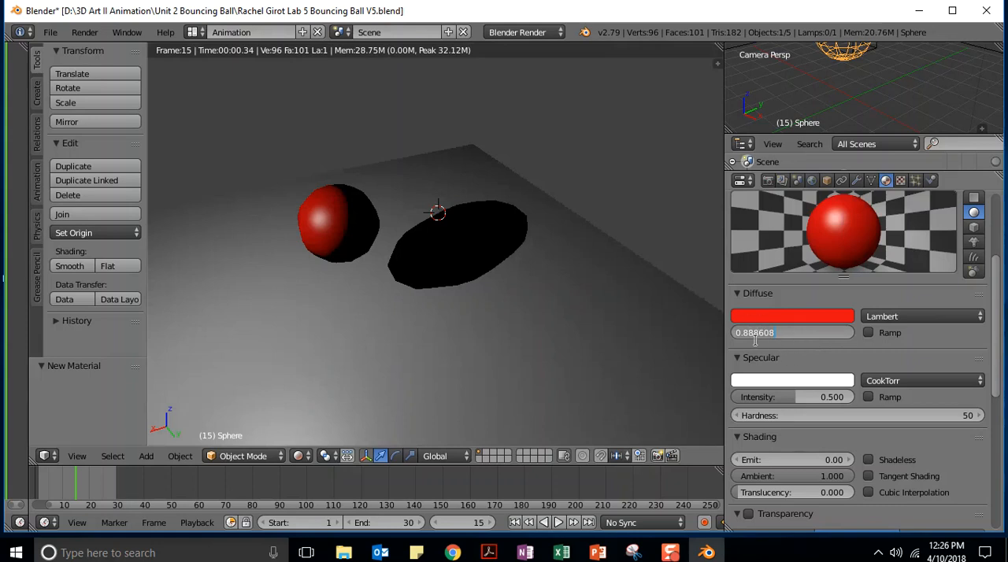
pyautogui.press('Return')
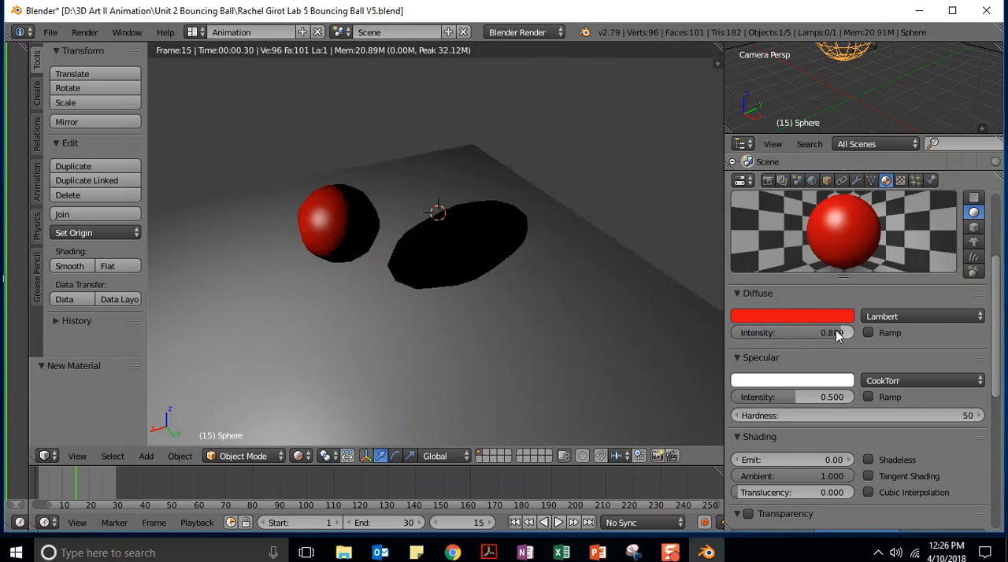
pyautogui.moveTo(838, 335)
pyautogui.mouseDown()
pyautogui.moveTo(753, 335)
pyautogui.moveTo(852, 334)
pyautogui.moveTo(842, 331)
pyautogui.mouseUp()
# Compare the Fresnel, Minnaert and Oren-Nayar diffuse shader models on the ball's material and settle on Fresnel
pyautogui.click(937, 317)
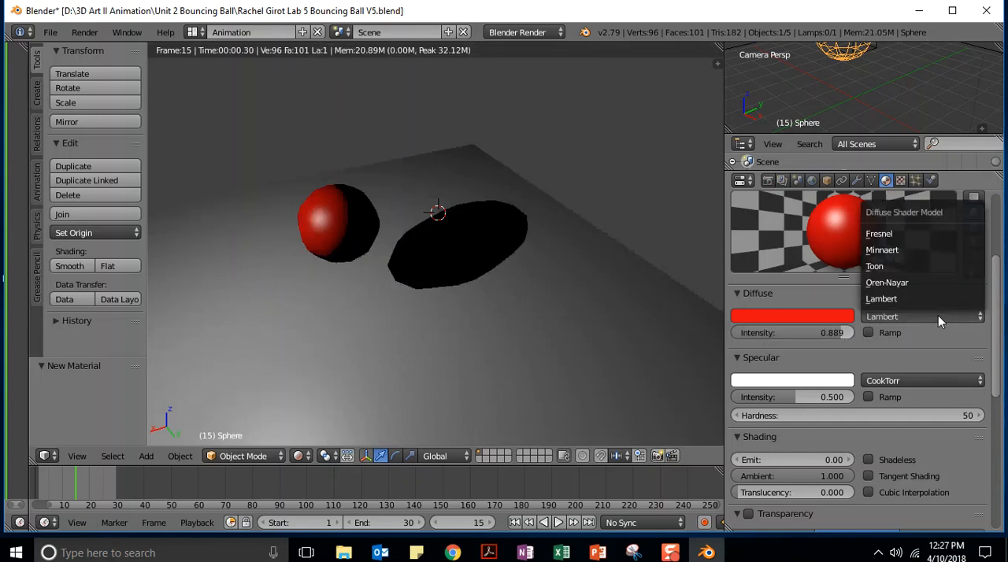
pyautogui.click(883, 240)
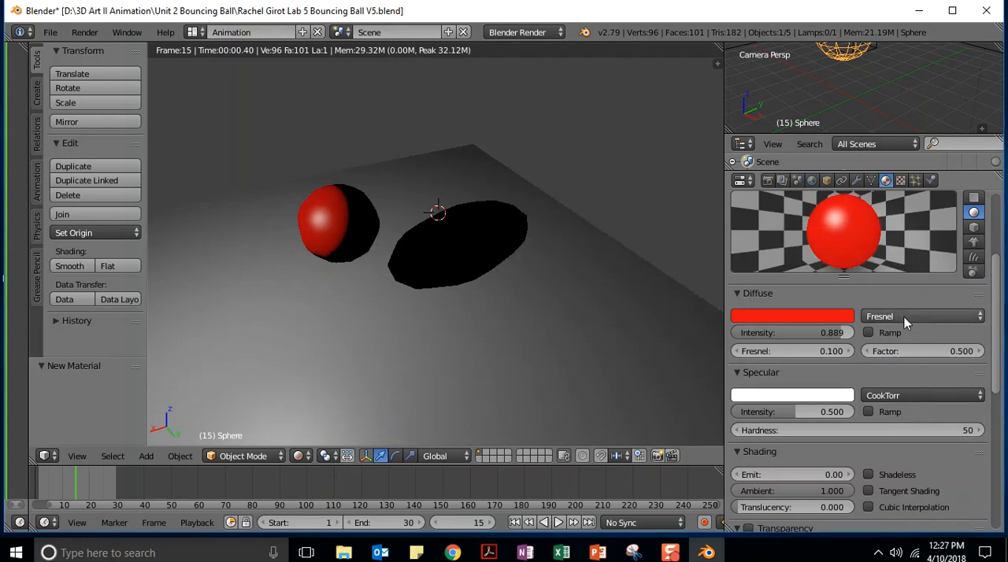
pyautogui.click(903, 316)
pyautogui.click(883, 250)
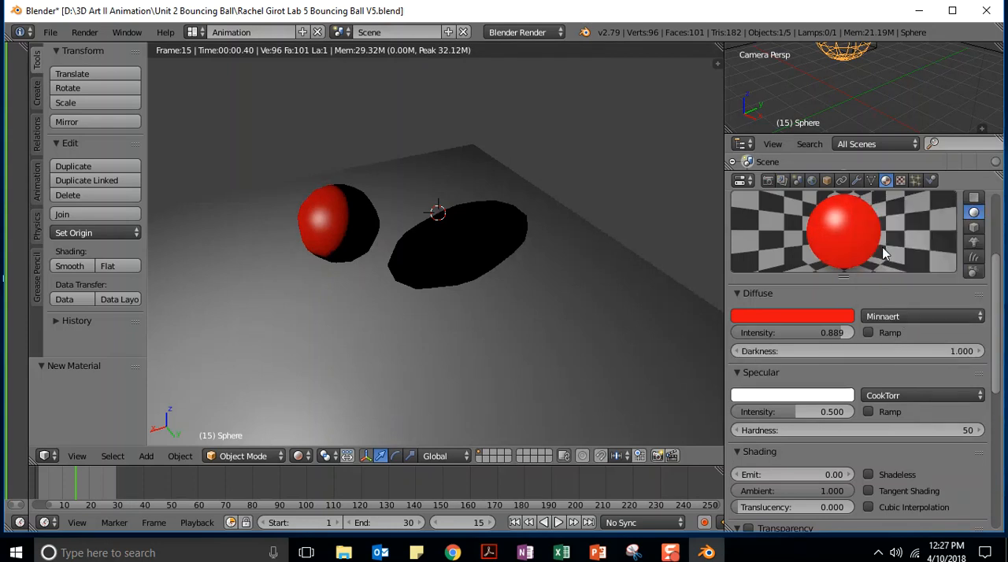
pyautogui.click(893, 314)
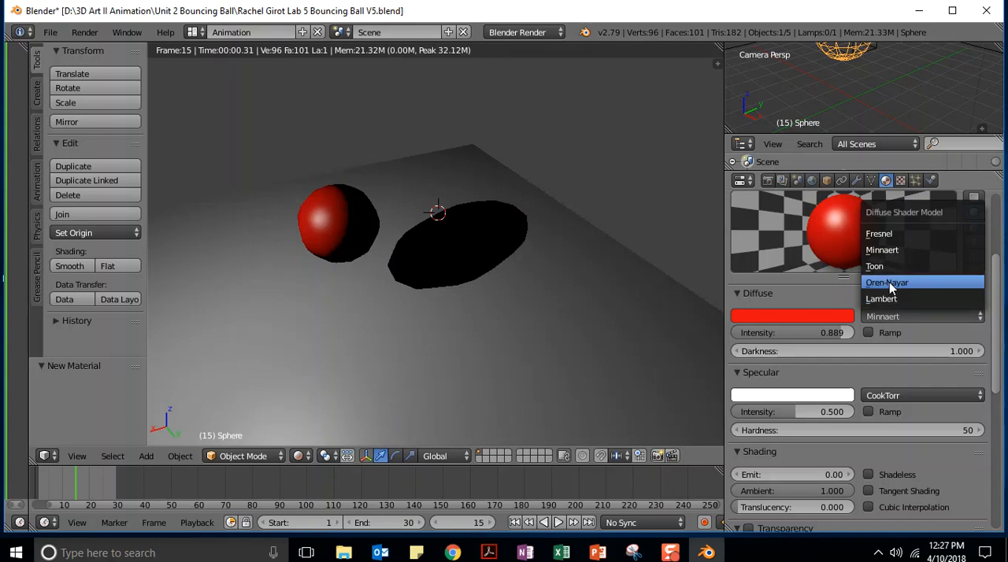
pyautogui.click(891, 281)
pyautogui.click(888, 318)
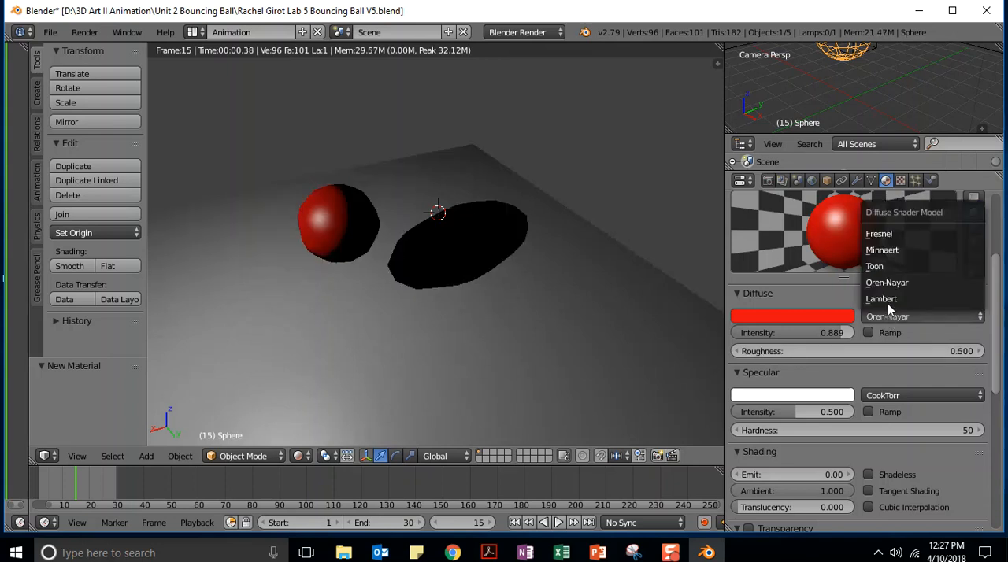
pyautogui.click(889, 238)
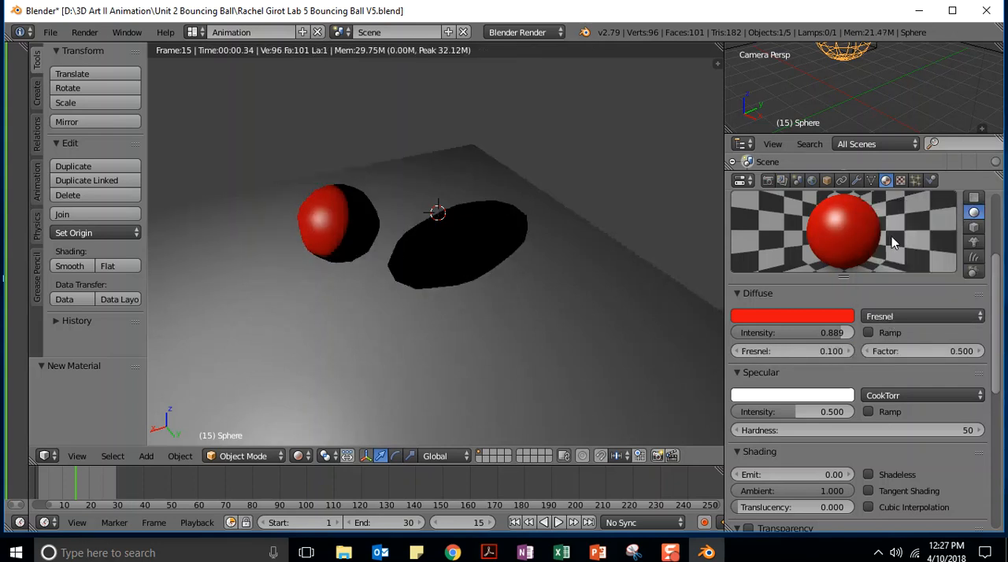
# Try the Cycles Render engine, examine the material's Custom Properties, Preview, Surface and Settings sections, and return to Blender Render
pyautogui.click(506, 36)
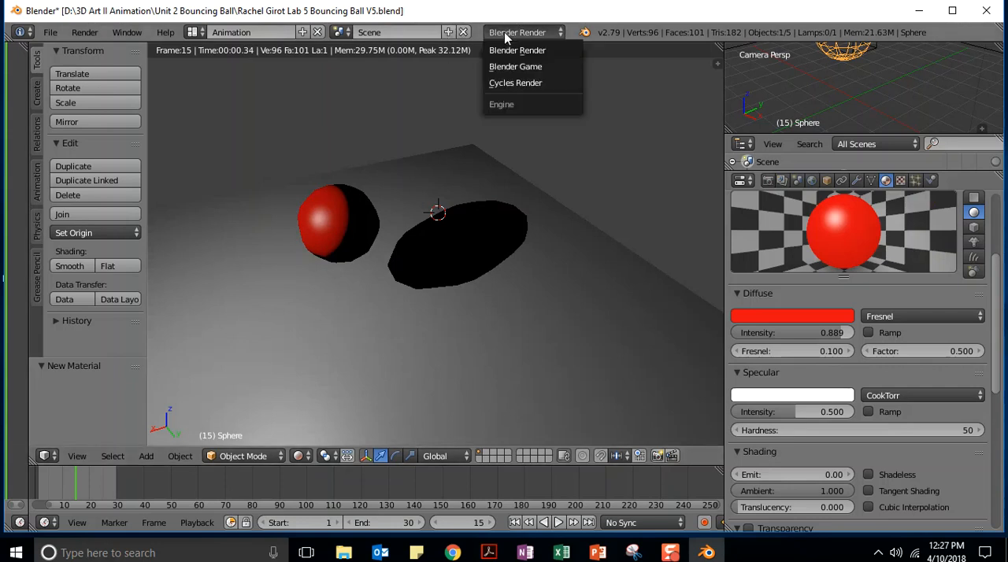
pyautogui.click(515, 83)
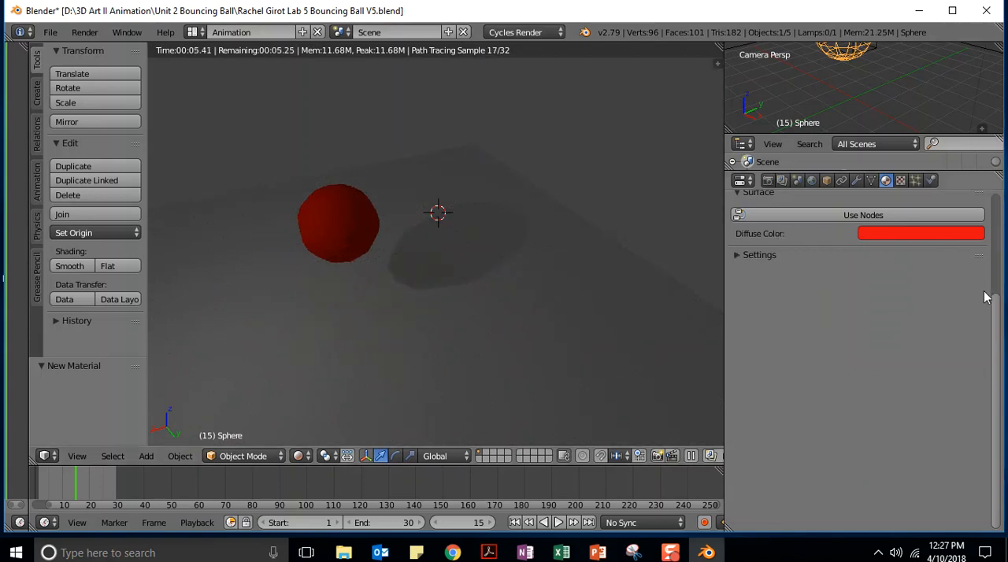
pyautogui.moveTo(997, 315); pyautogui.dragTo(989, 195)
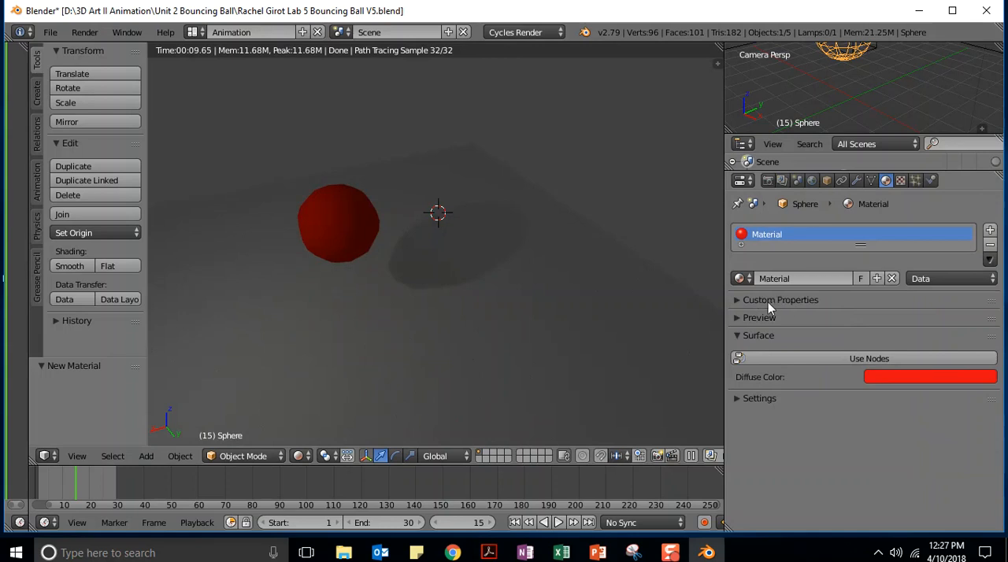
pyautogui.click(732, 300)
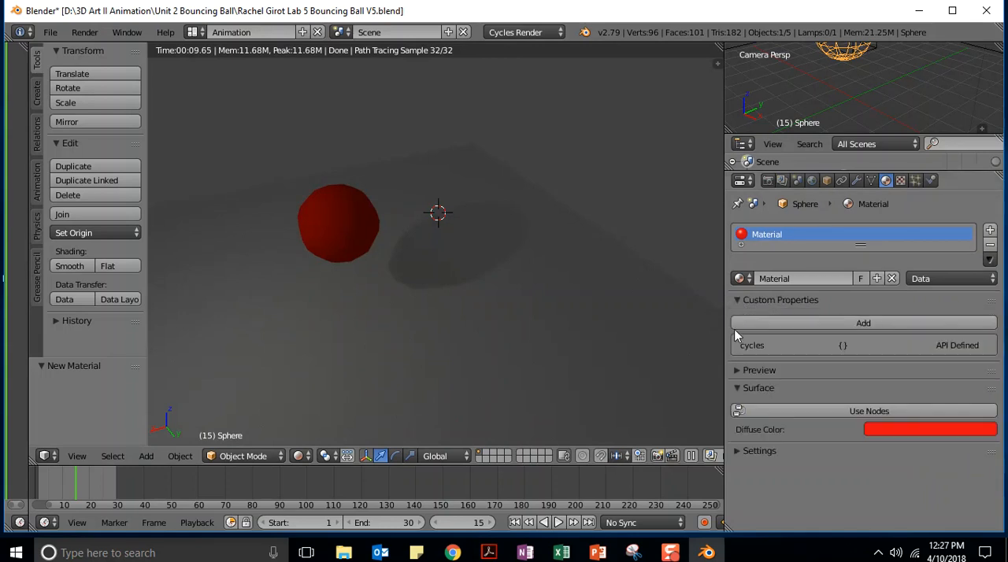
pyautogui.click(736, 369)
pyautogui.scroll(-1, 922, 324)
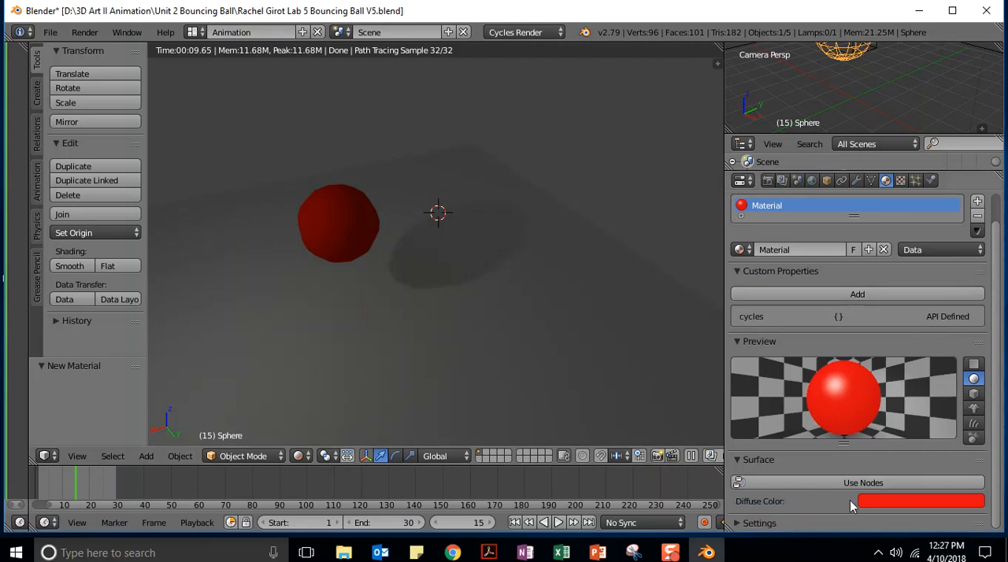
pyautogui.click(736, 460)
pyautogui.click(737, 459)
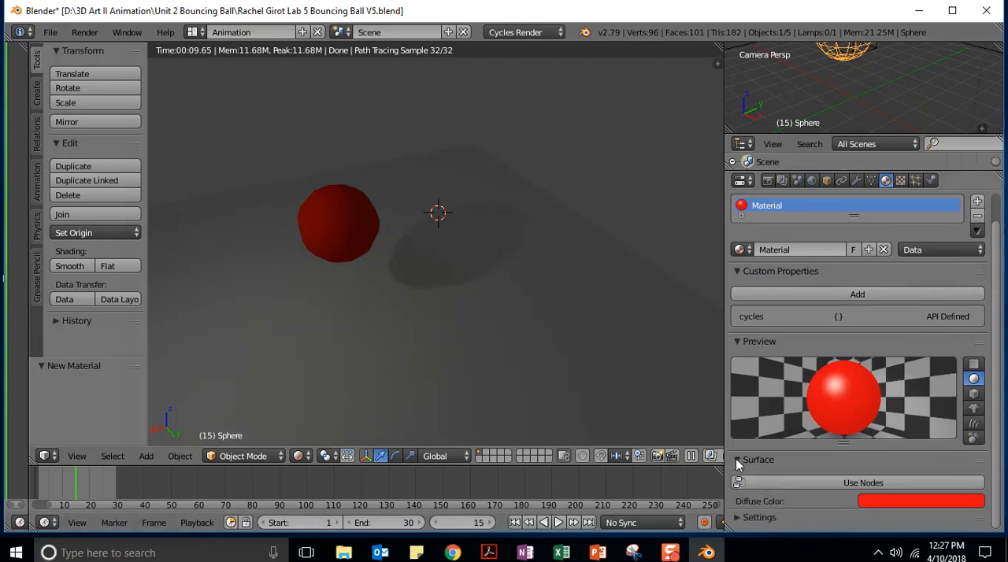
pyautogui.click(740, 523)
pyautogui.moveTo(996, 302); pyautogui.dragTo(1002, 448)
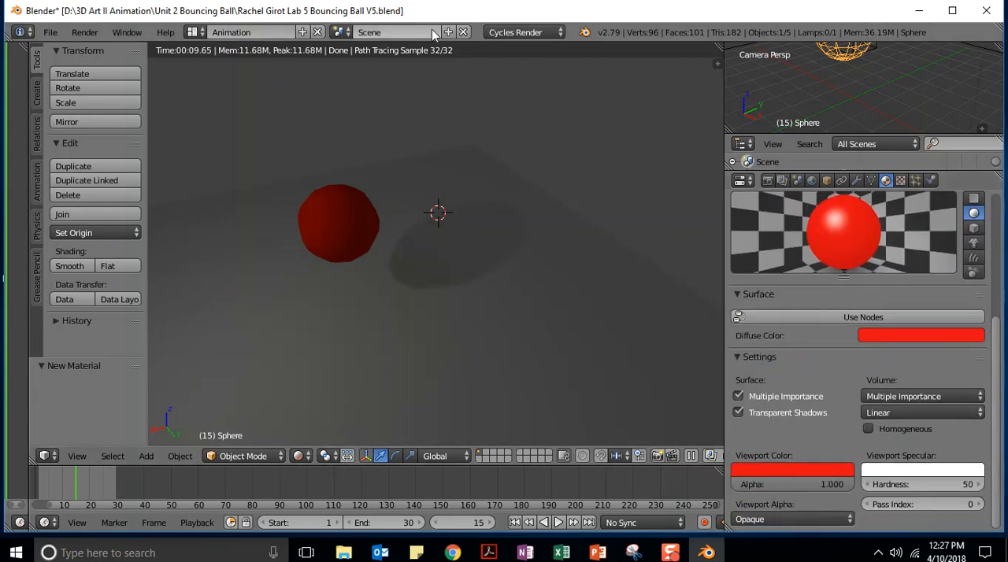
pyautogui.click(540, 35)
pyautogui.click(540, 51)
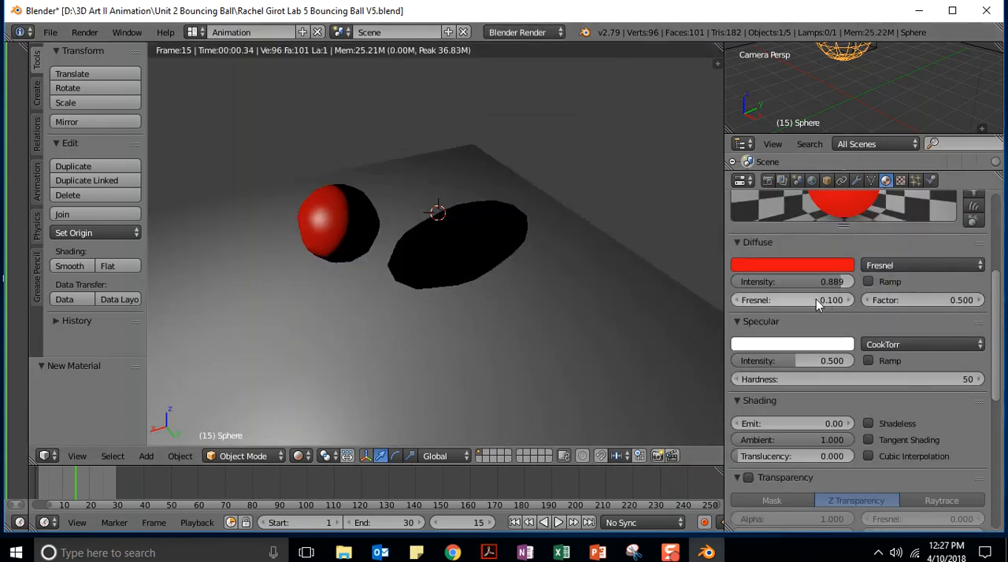
# Set the diffuse shader's Fresnel value to 2.900 and its Factor to 0.000
pyautogui.moveTo(840, 305); pyautogui.dragTo(884, 306)
pyautogui.moveTo(836, 302); pyautogui.dragTo(874, 302)
pyautogui.moveTo(764, 302); pyautogui.dragTo(796, 302)
pyautogui.moveTo(913, 300)
pyautogui.mouseDown()
pyautogui.moveTo(980, 299)
pyautogui.moveTo(905, 303)
pyautogui.mouseUp()
# Try a turquoise specular color on the ball's material and restore white by raising red and blue to 1.000
pyautogui.moveTo(997, 288); pyautogui.dragTo(1003, 318)
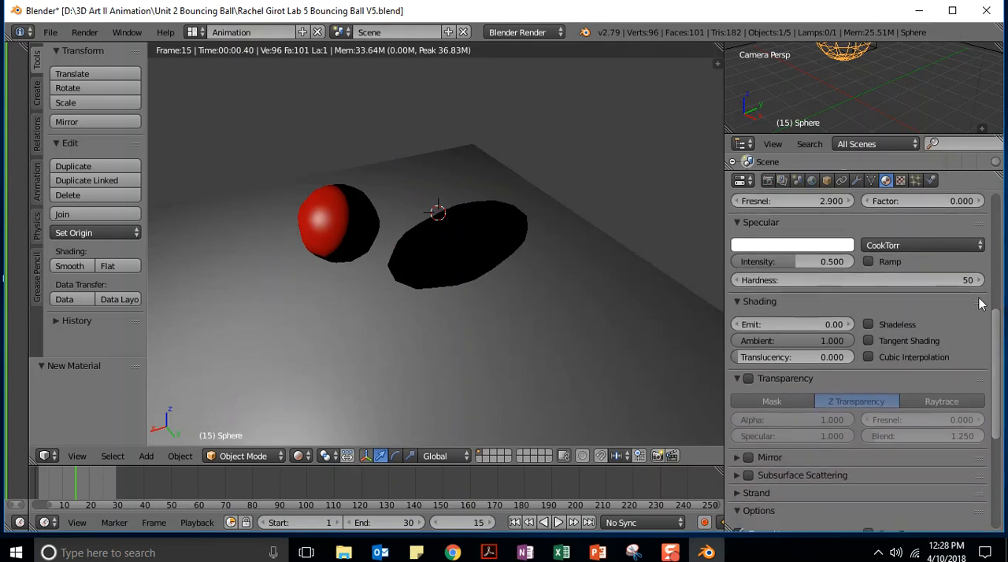
pyautogui.click(754, 247)
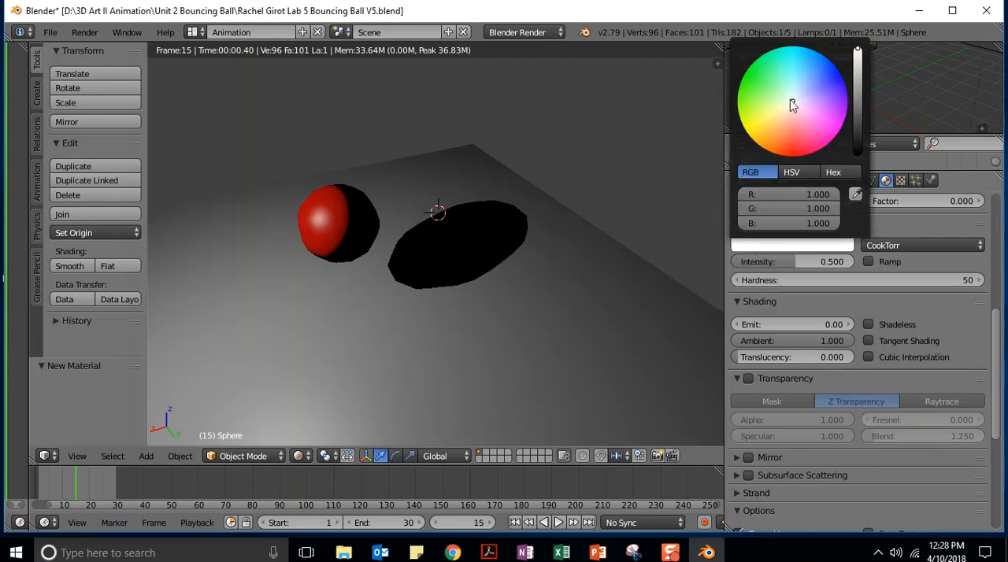
pyautogui.click(811, 116)
pyautogui.moveTo(812, 117)
pyautogui.mouseDown()
pyautogui.moveTo(825, 129)
pyautogui.moveTo(768, 135)
pyautogui.moveTo(748, 118)
pyautogui.moveTo(741, 85)
pyautogui.moveTo(775, 54)
pyautogui.moveTo(788, 54)
pyautogui.moveTo(771, 90)
pyautogui.moveTo(790, 110)
pyautogui.moveTo(793, 80)
pyautogui.moveTo(781, 64)
pyautogui.mouseUp()
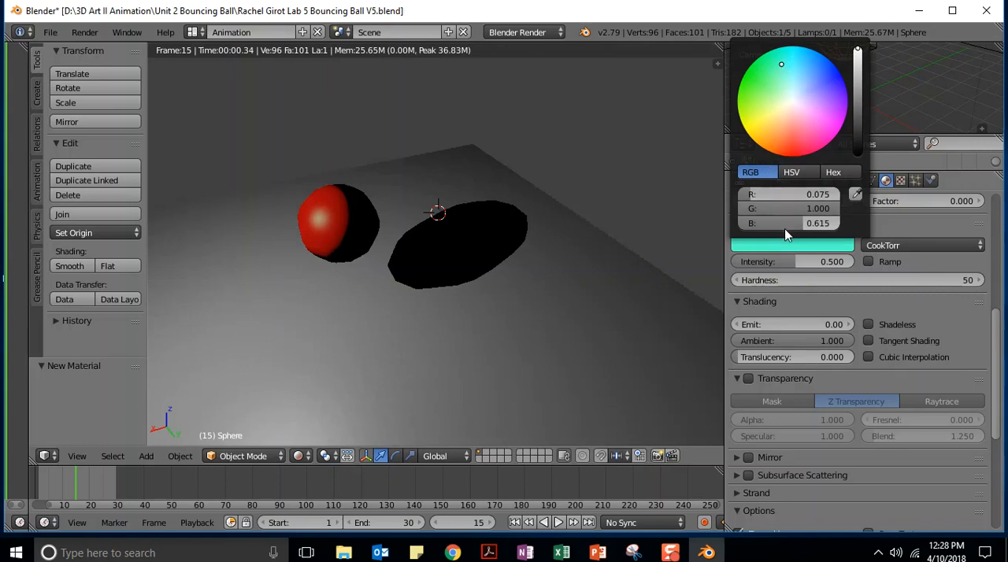
pyautogui.moveTo(749, 194); pyautogui.dragTo(834, 194)
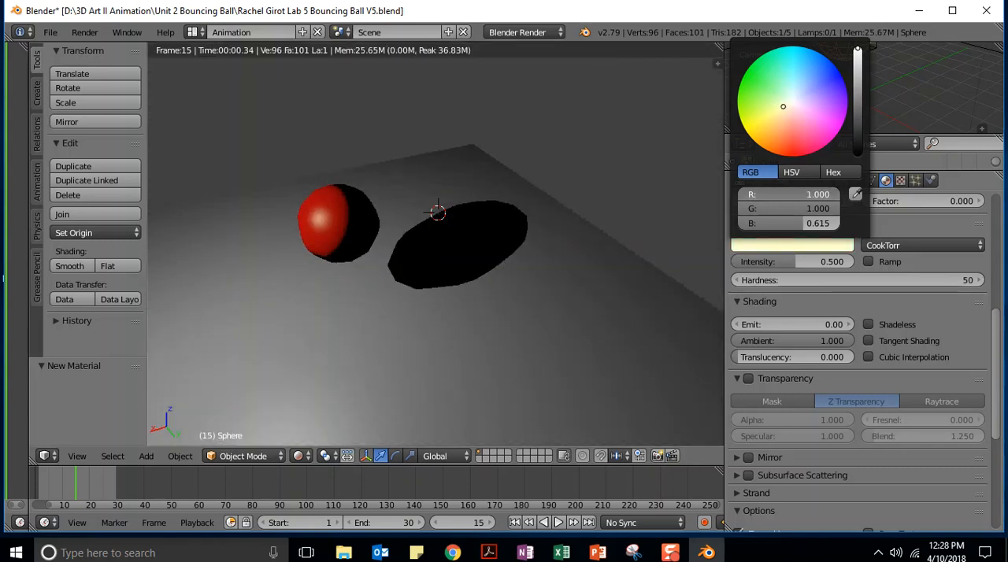
pyautogui.moveTo(799, 223); pyautogui.dragTo(834, 224)
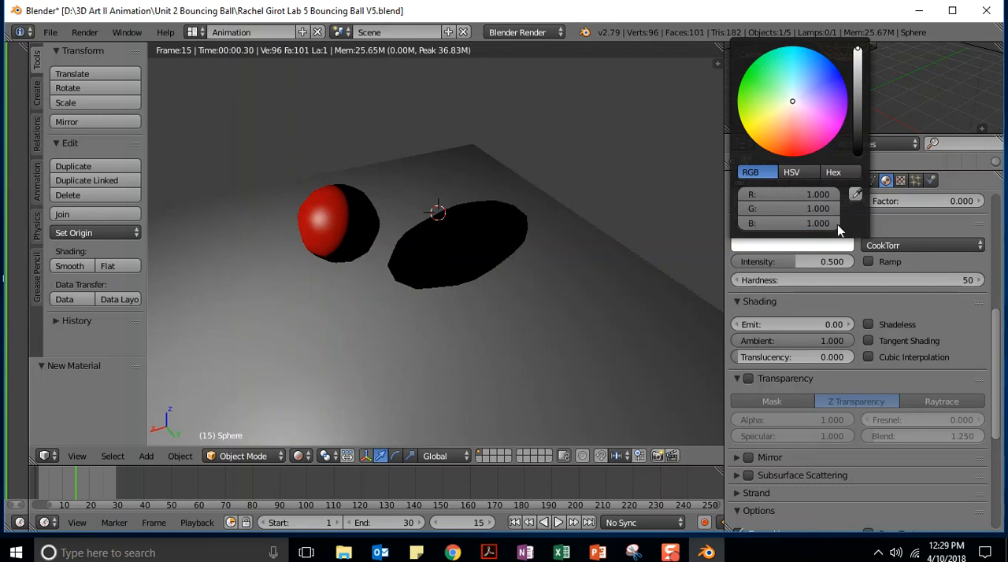
# Lower the specular color's red, green and blue values to 0.000 and raise them all back to white
pyautogui.moveTo(835, 194); pyautogui.dragTo(748, 194)
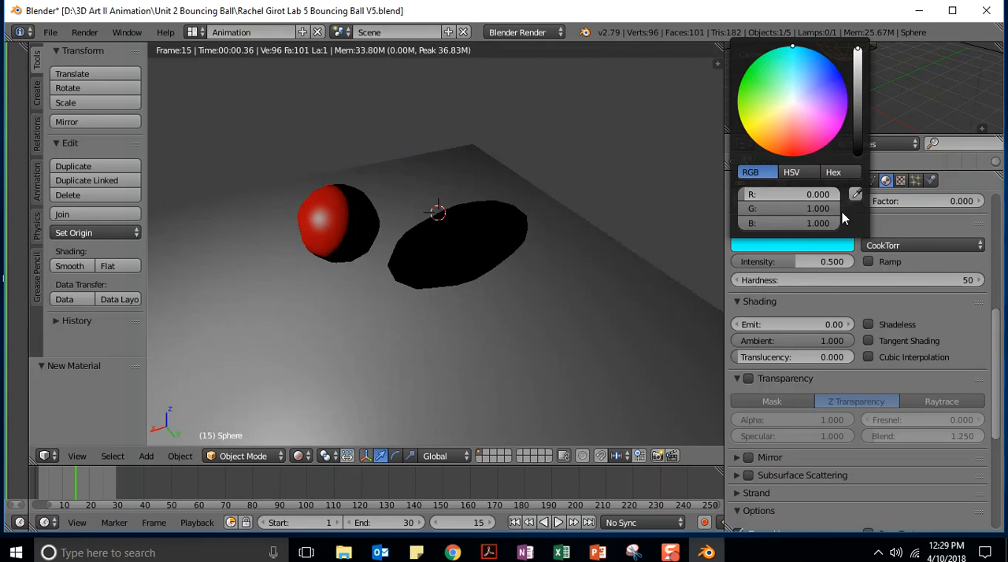
pyautogui.moveTo(825, 213)
pyautogui.mouseDown()
pyautogui.moveTo(756, 212)
pyautogui.moveTo(827, 223)
pyautogui.moveTo(746, 227)
pyautogui.mouseUp()
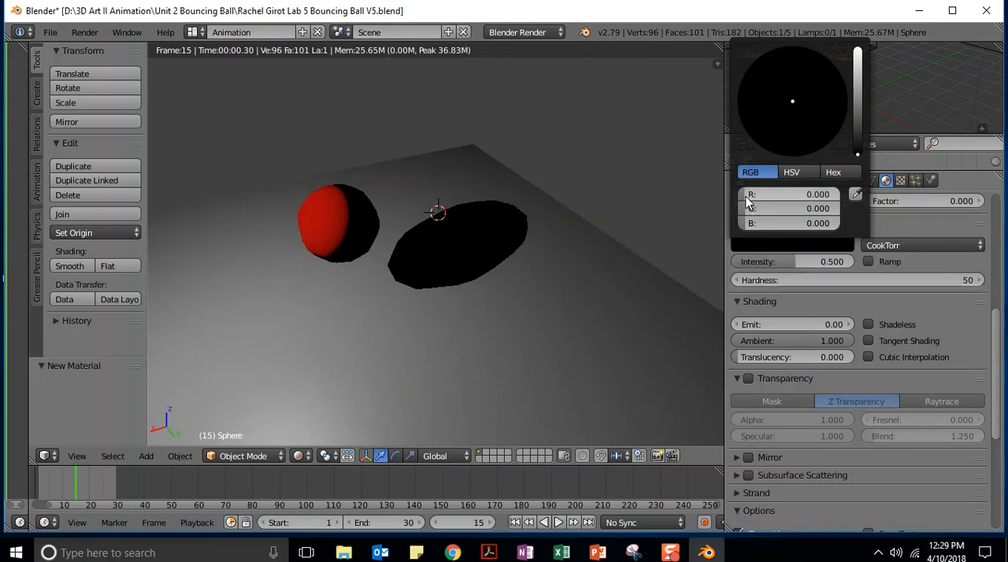
pyautogui.moveTo(746, 196); pyautogui.dragTo(839, 196)
pyautogui.moveTo(771, 208); pyautogui.dragTo(839, 223)
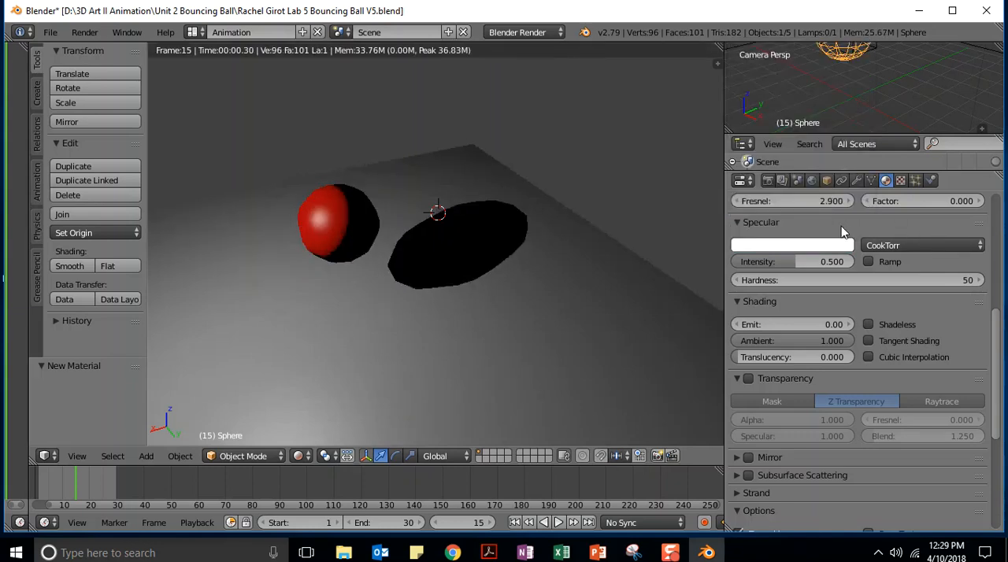
# Try the WardIso specular shader model on the ball's material and switch it to Toon
pyautogui.click(892, 246)
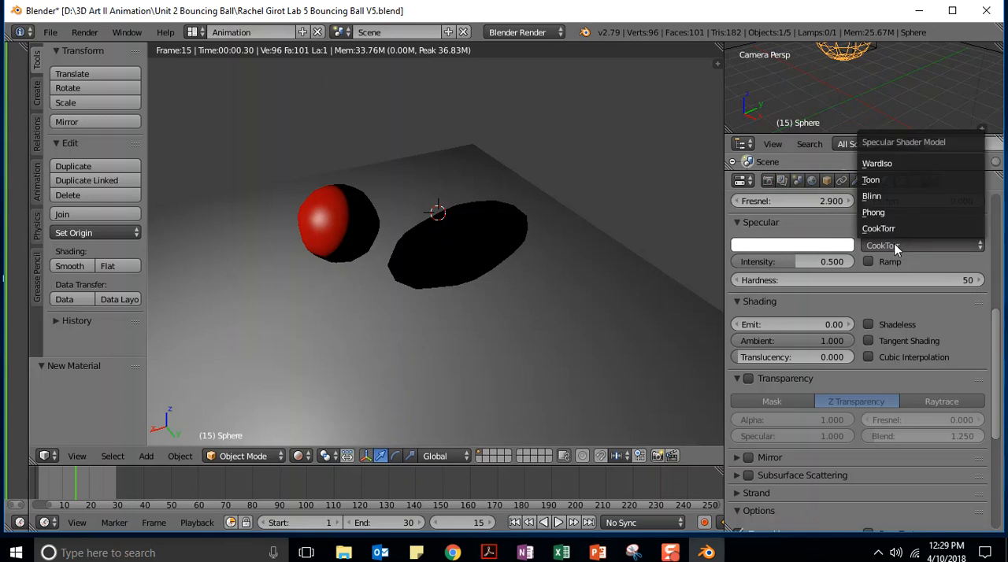
pyautogui.click(888, 165)
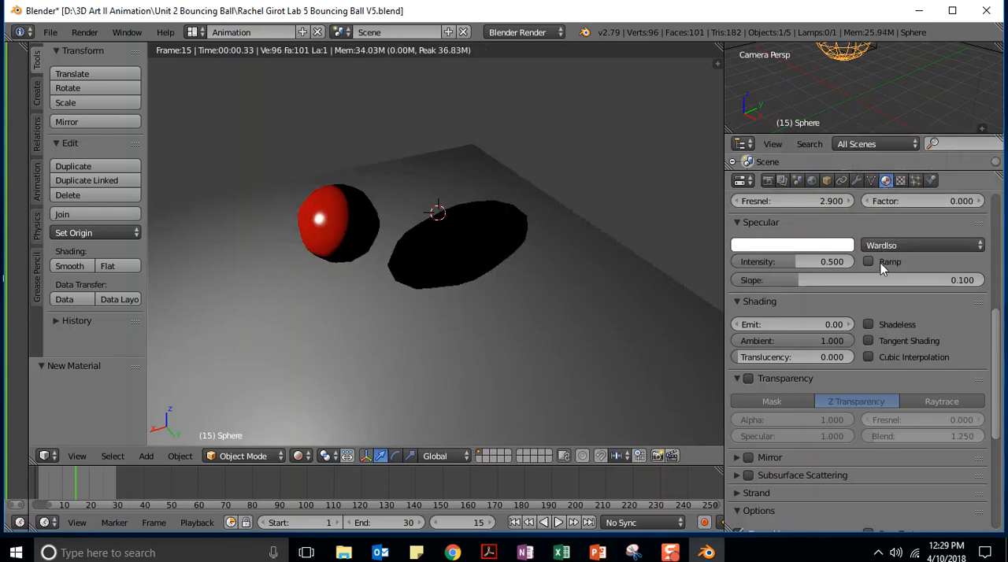
pyautogui.click(882, 245)
pyautogui.click(882, 179)
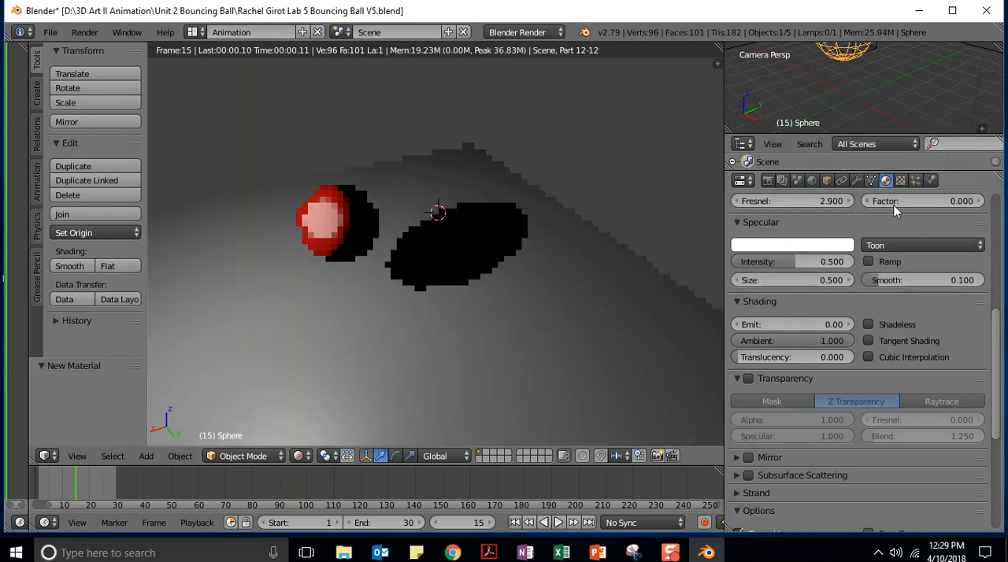
# Tune the Toon specular to intensity 0.310, size 0.000 and smooth 0.454, and try the Blinn model instead
pyautogui.moveTo(874, 283); pyautogui.dragTo(917, 280)
pyautogui.moveTo(820, 280); pyautogui.dragTo(777, 266)
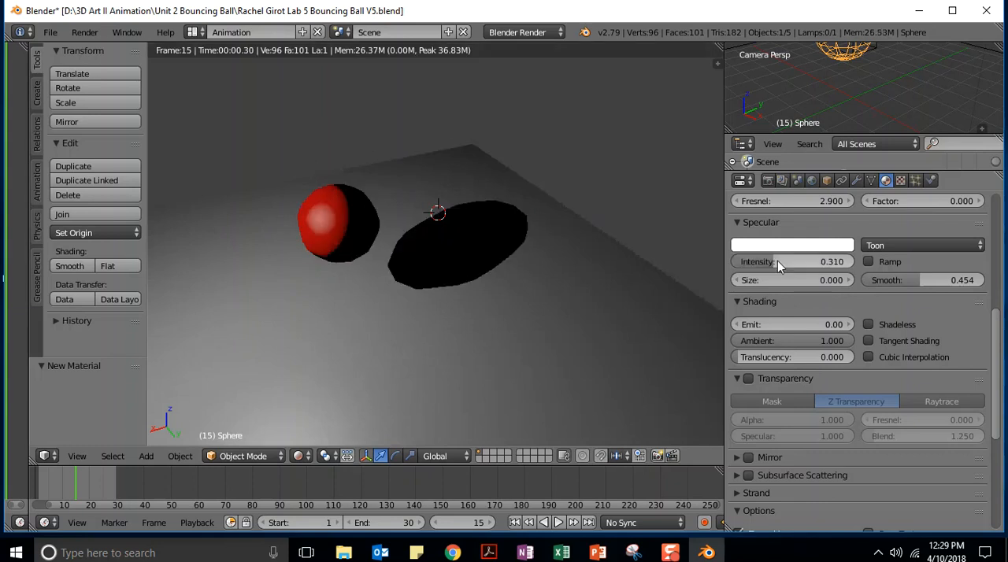
pyautogui.click(889, 244)
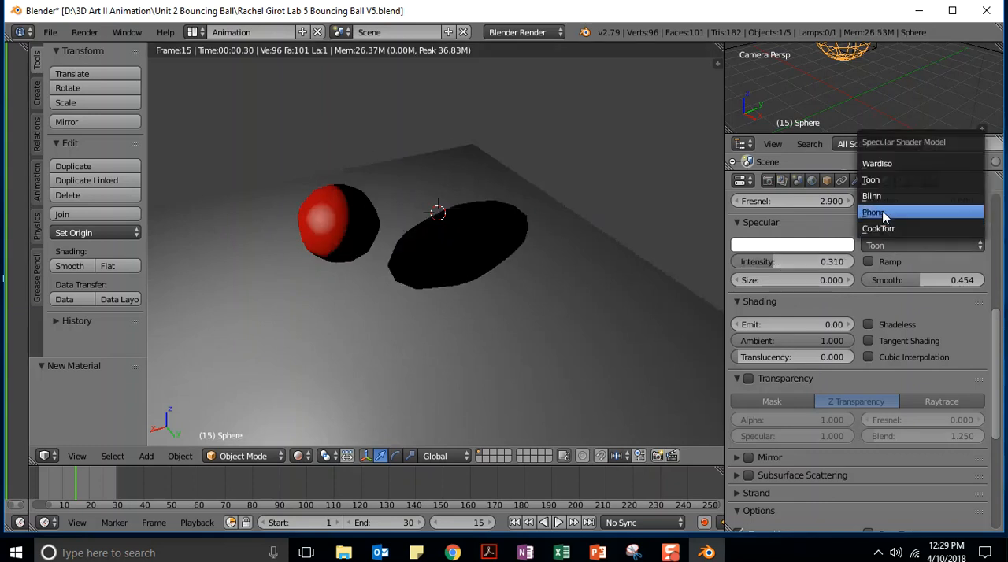
pyautogui.click(882, 198)
# Switch the ball's specular shader model to Phong with hardness 22 and intensity 0.614
pyautogui.click(896, 245)
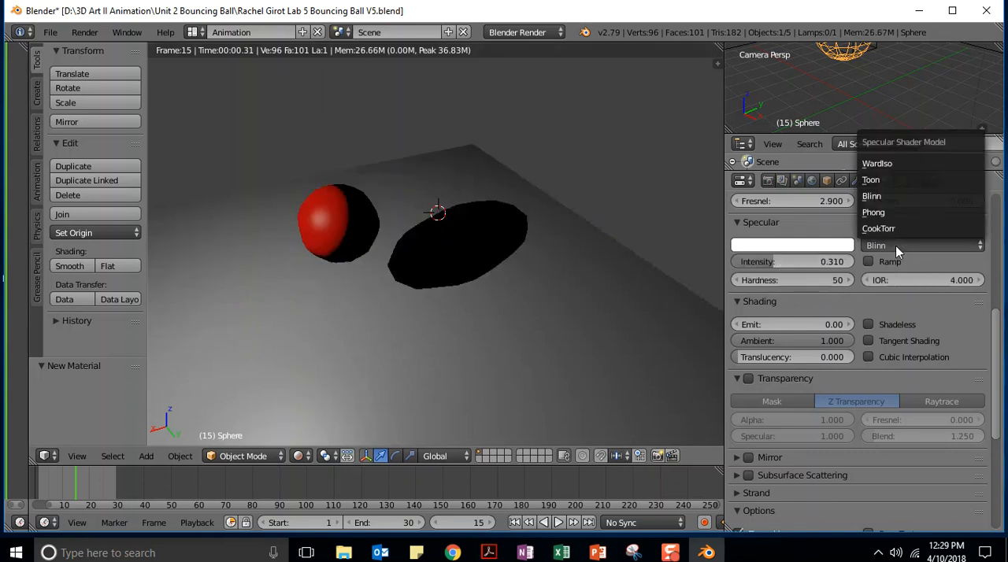
pyautogui.click(881, 212)
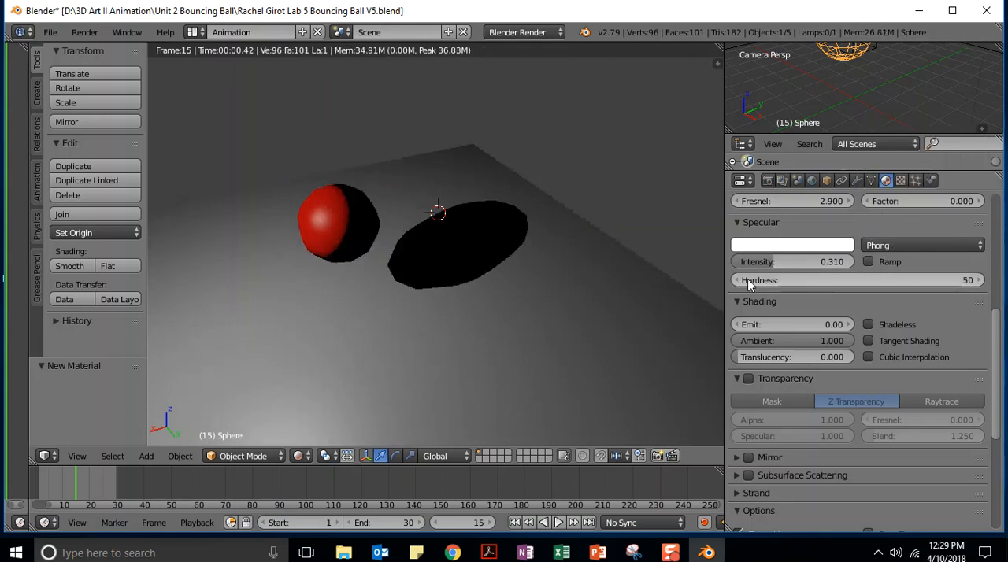
pyautogui.moveTo(774, 282); pyautogui.dragTo(976, 282)
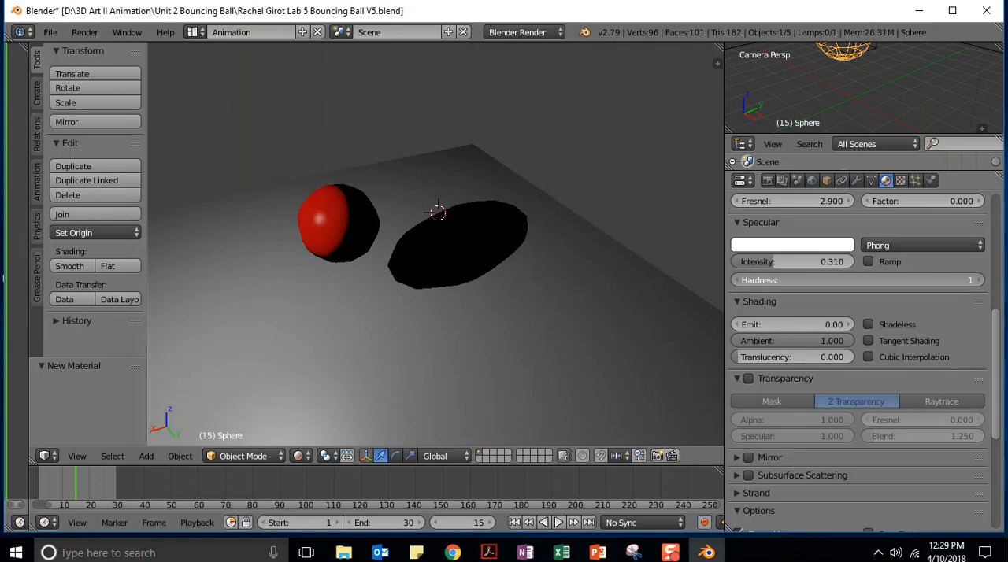
pyautogui.moveTo(834, 280)
pyautogui.mouseDown()
pyautogui.moveTo(973, 280)
pyautogui.moveTo(848, 280)
pyautogui.mouseUp()
pyautogui.moveTo(774, 261); pyautogui.dragTo(867, 250)
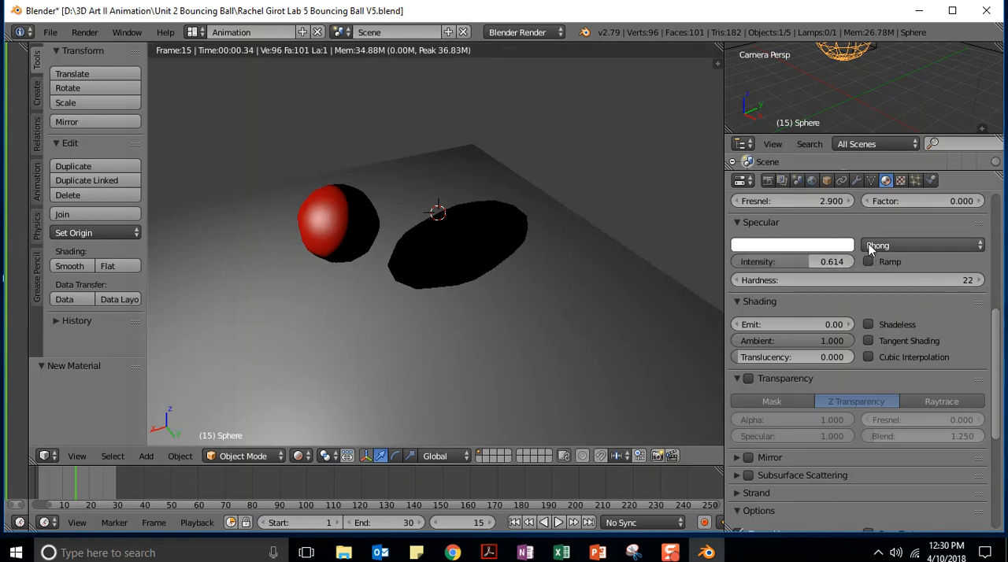
# Toggle the specular Ramp on and off to compare its effect on the ball, and leave it enabled
pyautogui.click(869, 262)
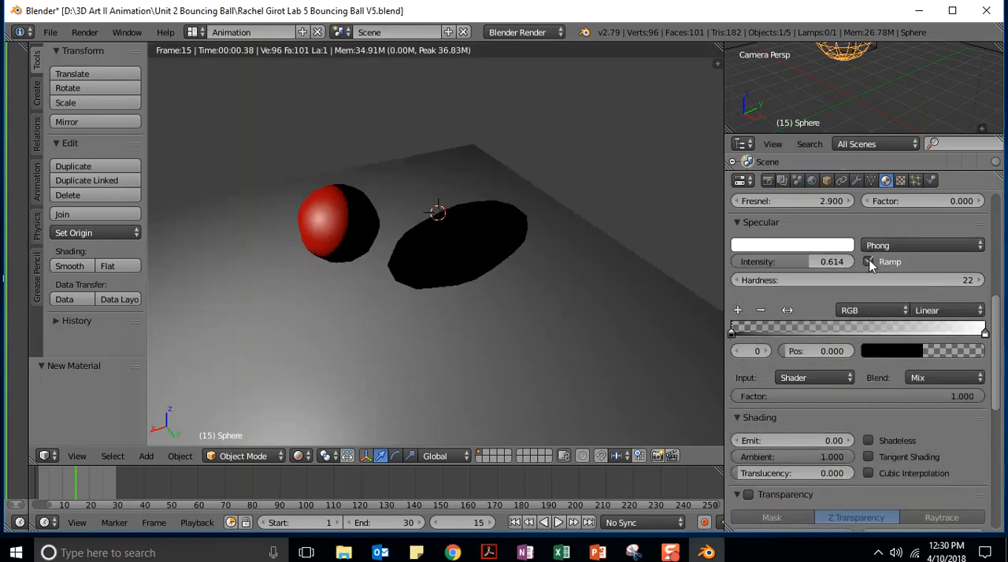
pyautogui.click(868, 262)
pyautogui.click(868, 262)
pyautogui.click(868, 262)
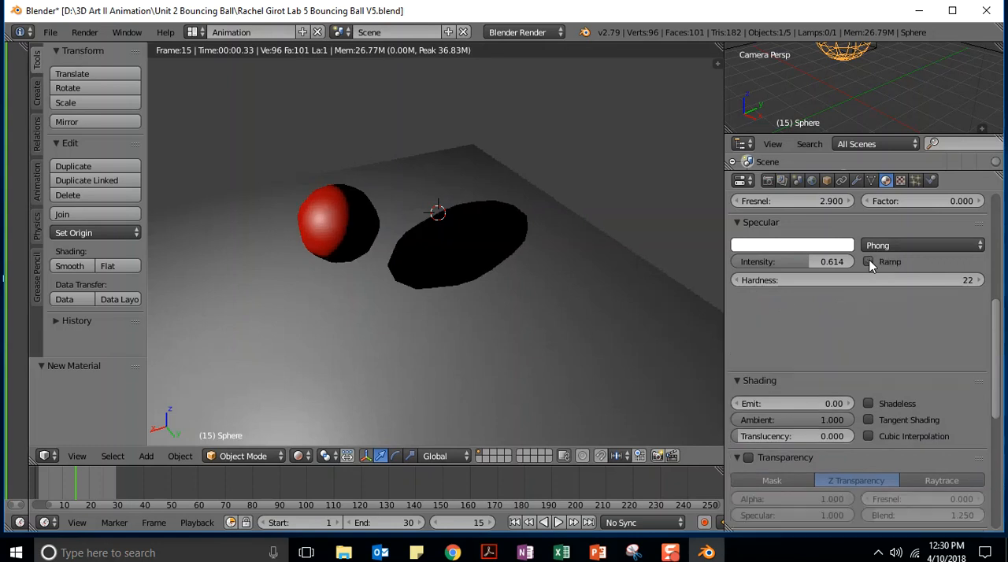
pyautogui.click(869, 262)
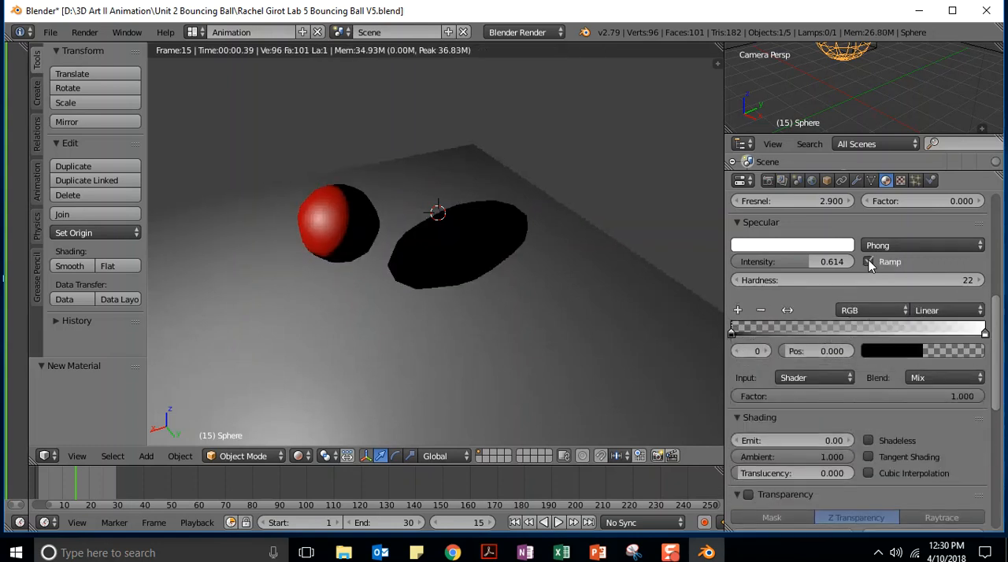
pyautogui.click(868, 262)
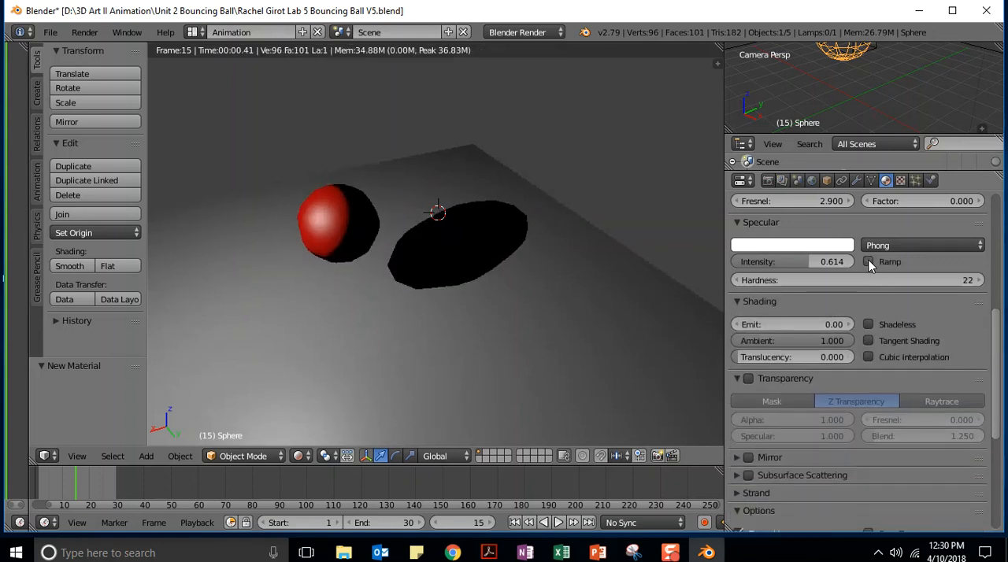
pyautogui.click(868, 262)
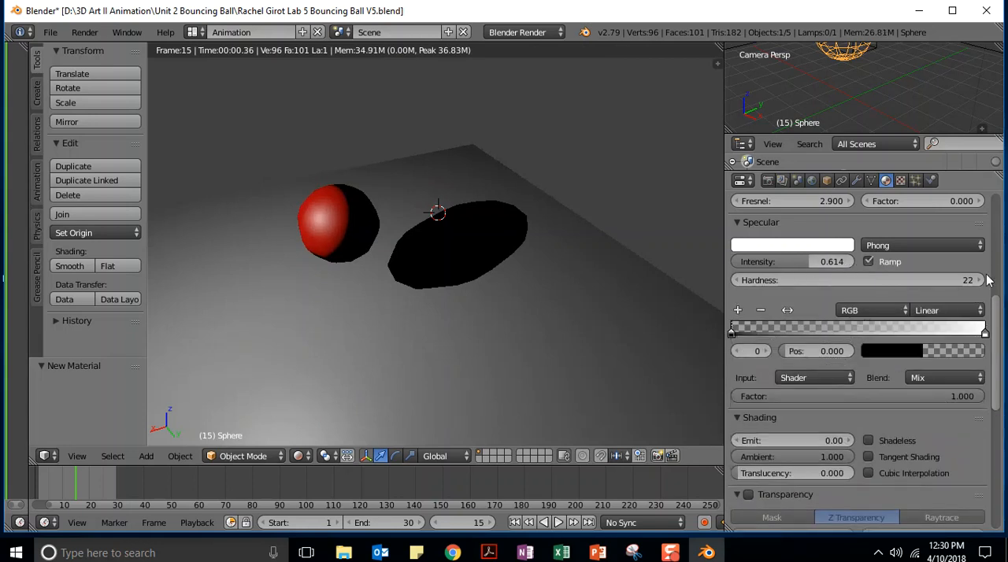
# Add a new texture in the first texture slot of the ball's material
pyautogui.moveTo(998, 311); pyautogui.dragTo(998, 196)
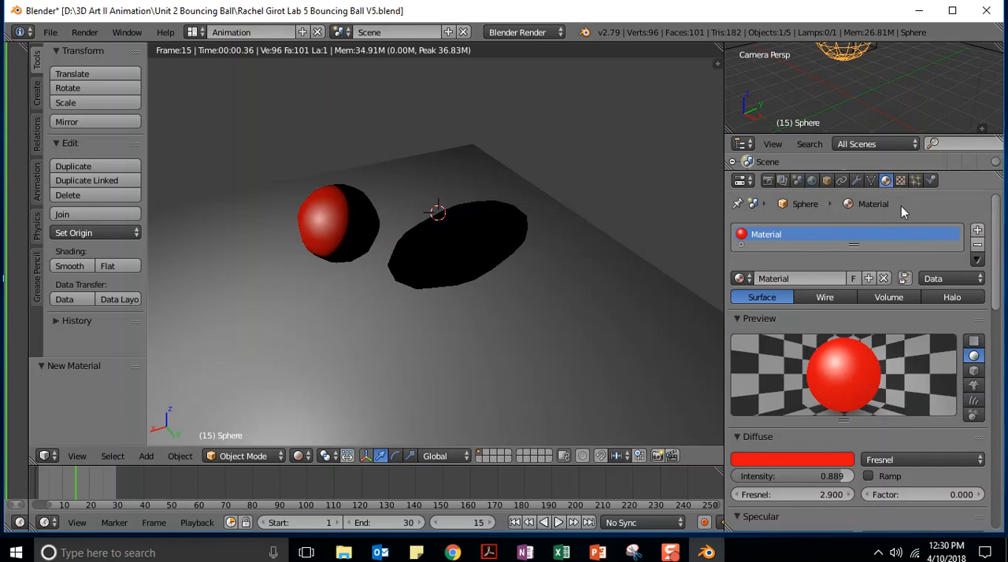
pyautogui.click(901, 180)
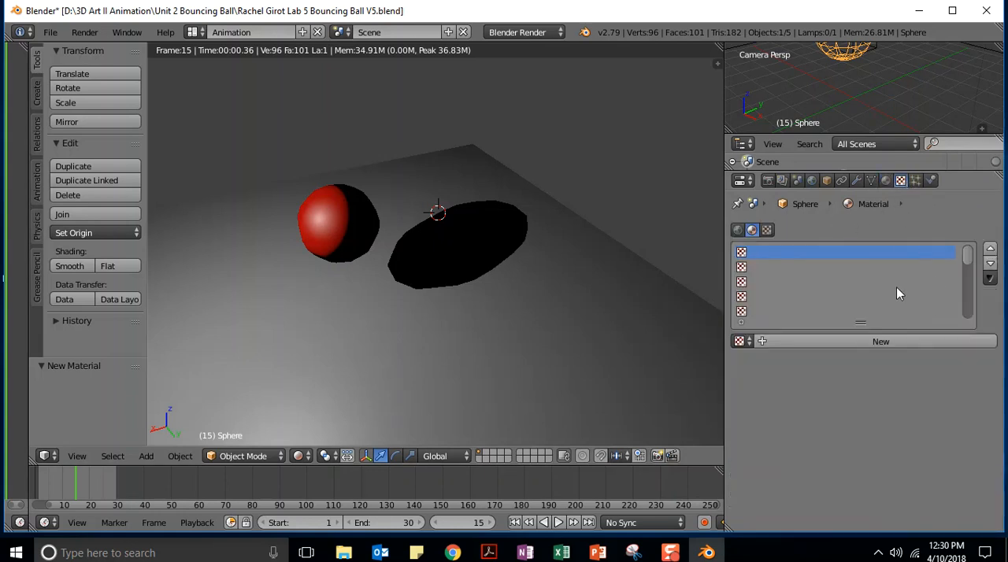
pyautogui.click(847, 344)
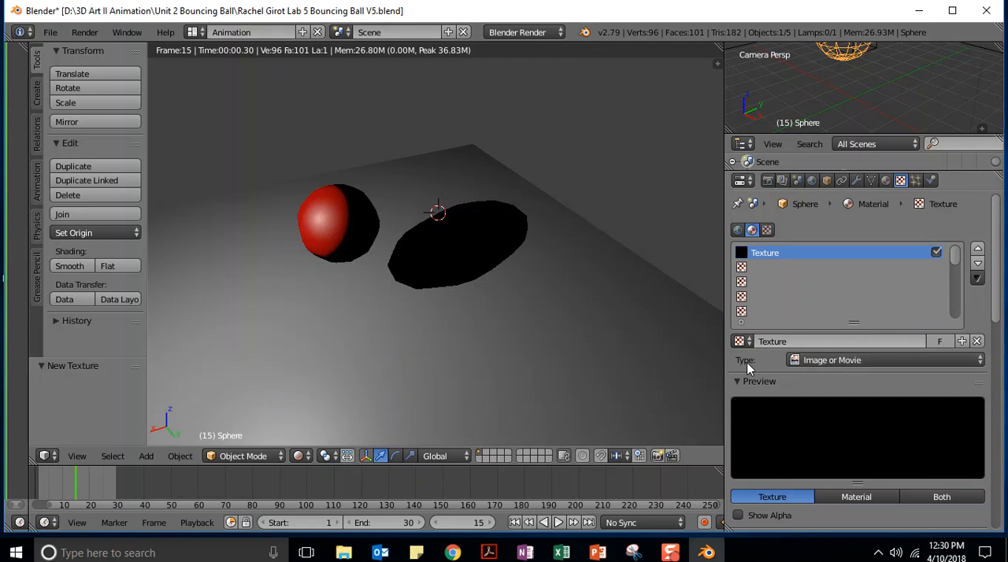
# Try the Wood and Voxel Data types for the ball's texture
pyautogui.click(960, 361)
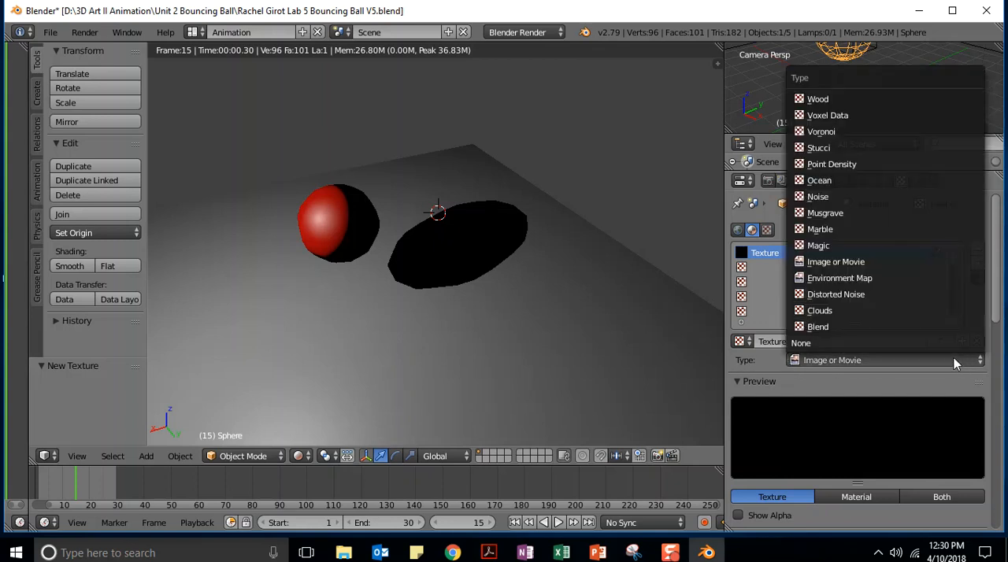
pyautogui.click(823, 101)
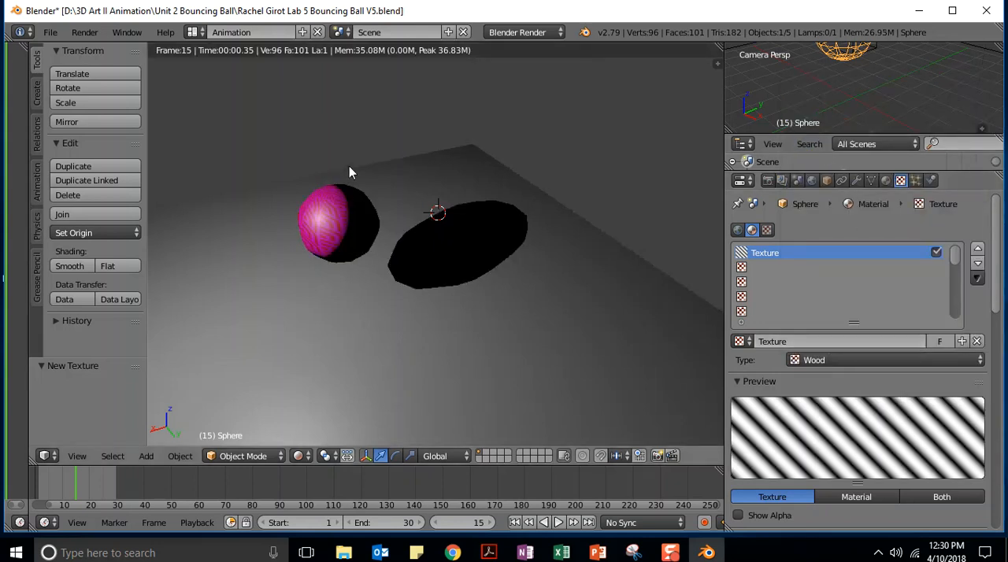
pyautogui.click(913, 360)
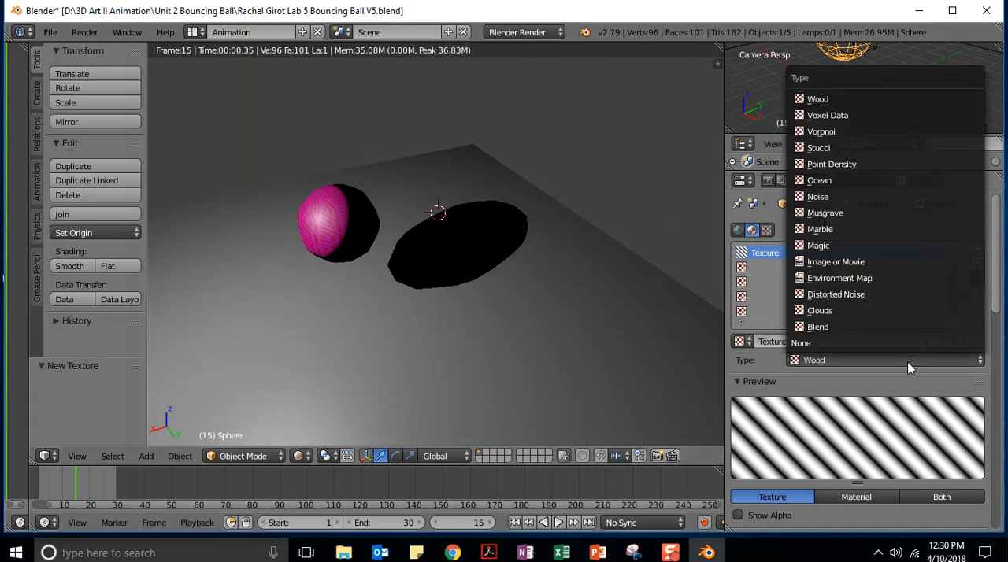
pyautogui.click(825, 115)
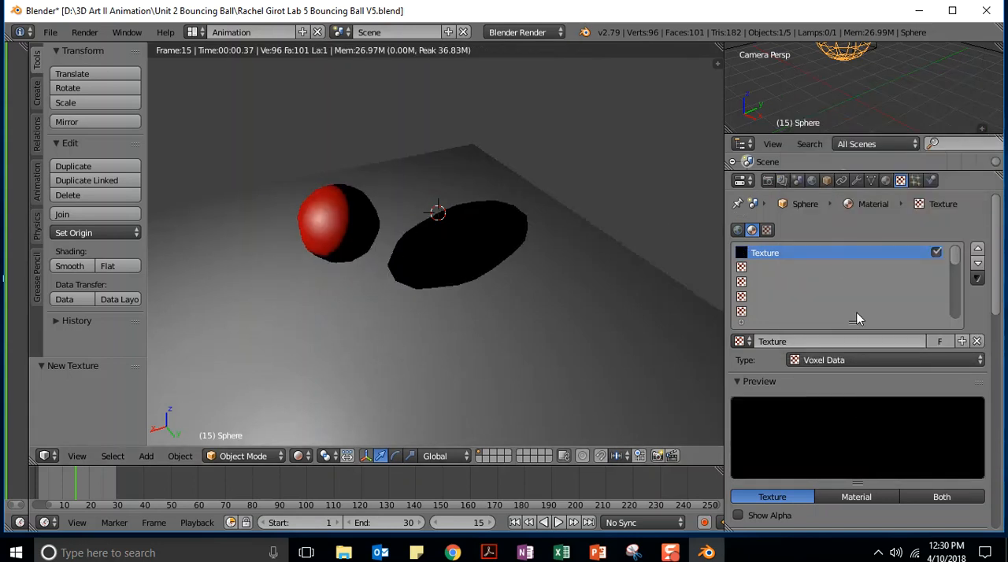
pyautogui.moveTo(995, 266)
pyautogui.mouseDown()
pyautogui.moveTo(998, 277)
pyautogui.moveTo(997, 263)
pyautogui.mouseUp()
# Set the ball's texture type to Voronoi and show the preview as the material
pyautogui.click(839, 362)
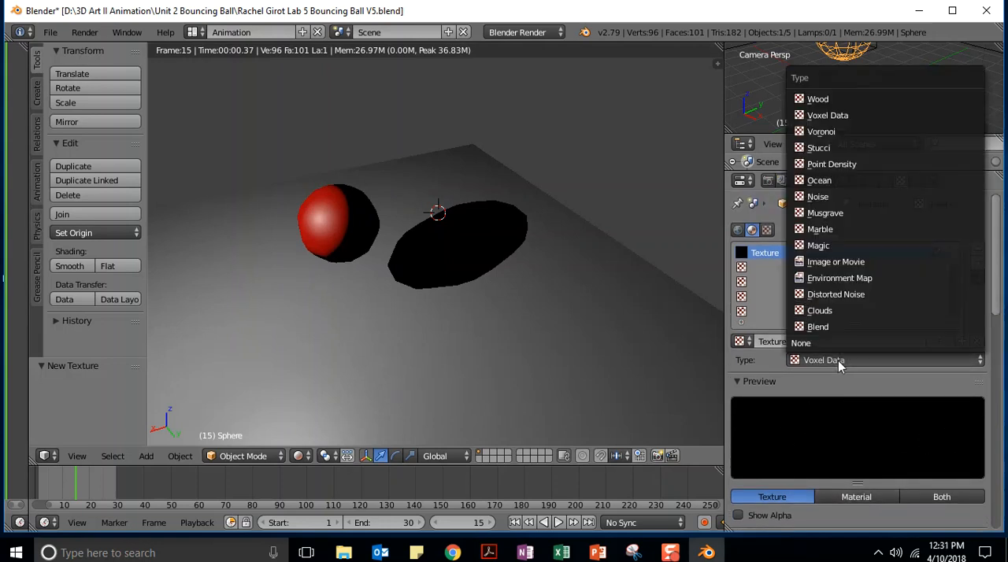
pyautogui.click(838, 129)
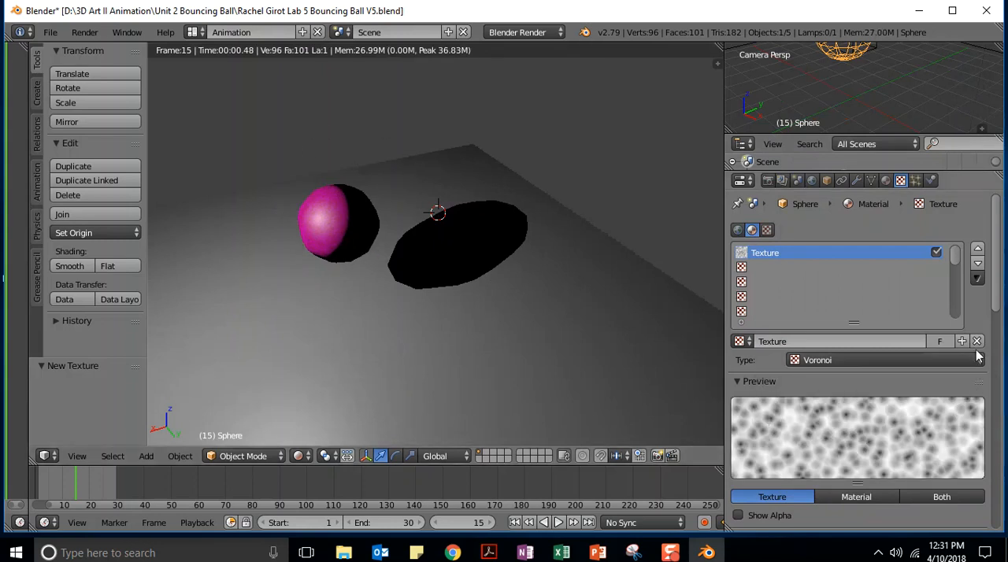
pyautogui.moveTo(994, 250); pyautogui.dragTo(1005, 317)
pyautogui.click(851, 295)
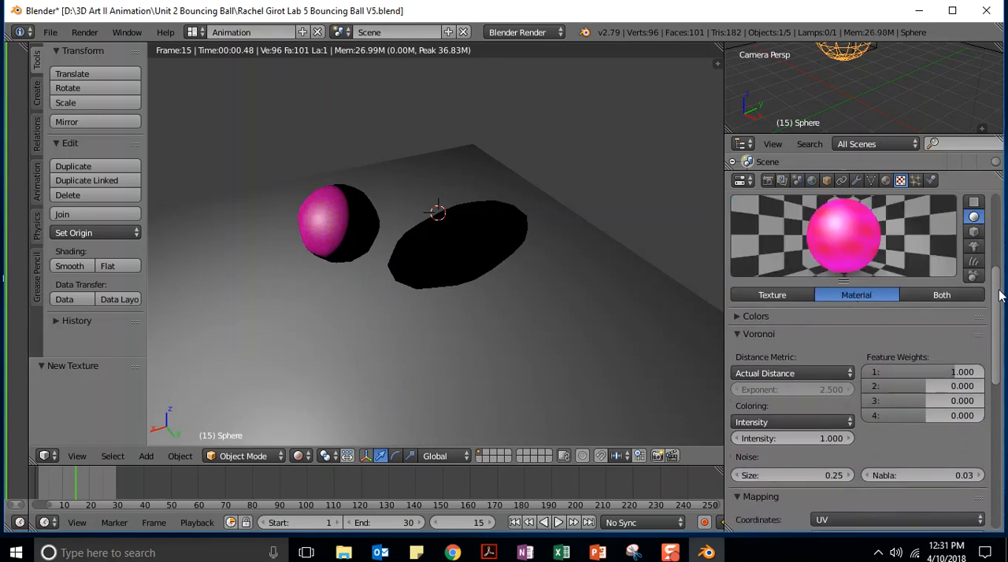
# Try green as the texture's influence color in place of magenta, and settle on bright blue
pyautogui.moveTo(997, 293); pyautogui.dragTo(960, 429)
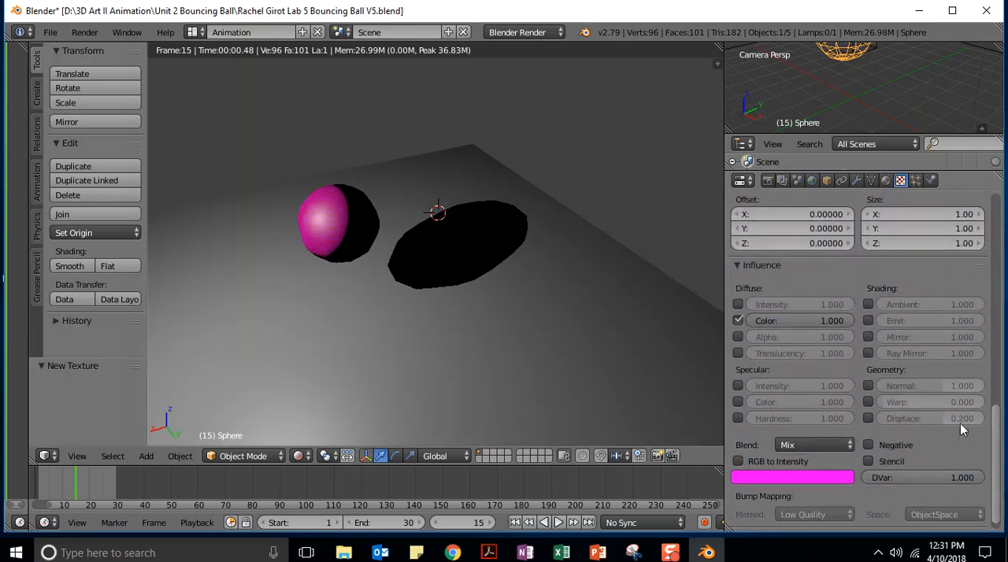
pyautogui.click(789, 478)
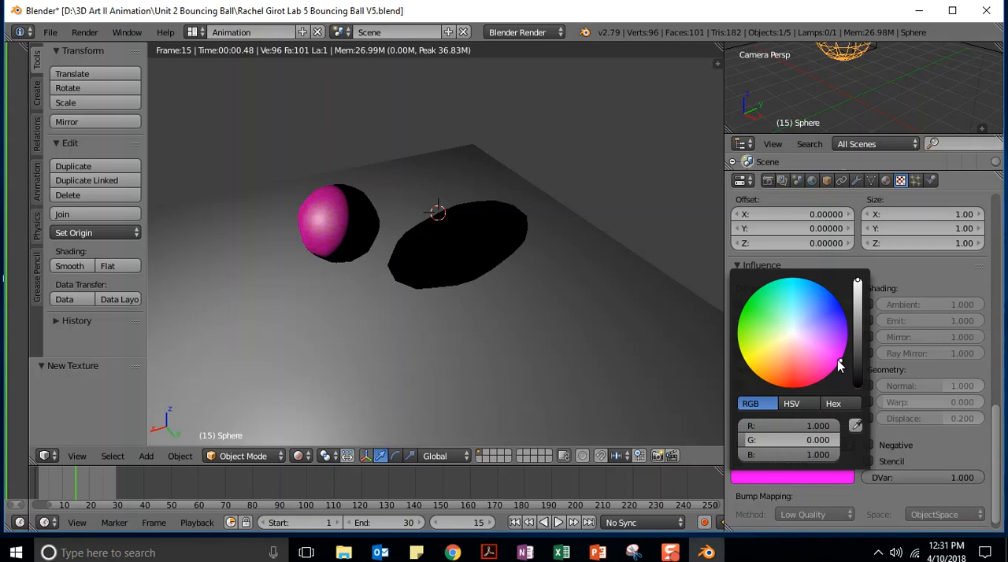
pyautogui.moveTo(838, 363)
pyautogui.mouseDown()
pyautogui.moveTo(784, 334)
pyautogui.moveTo(759, 306)
pyautogui.mouseUp()
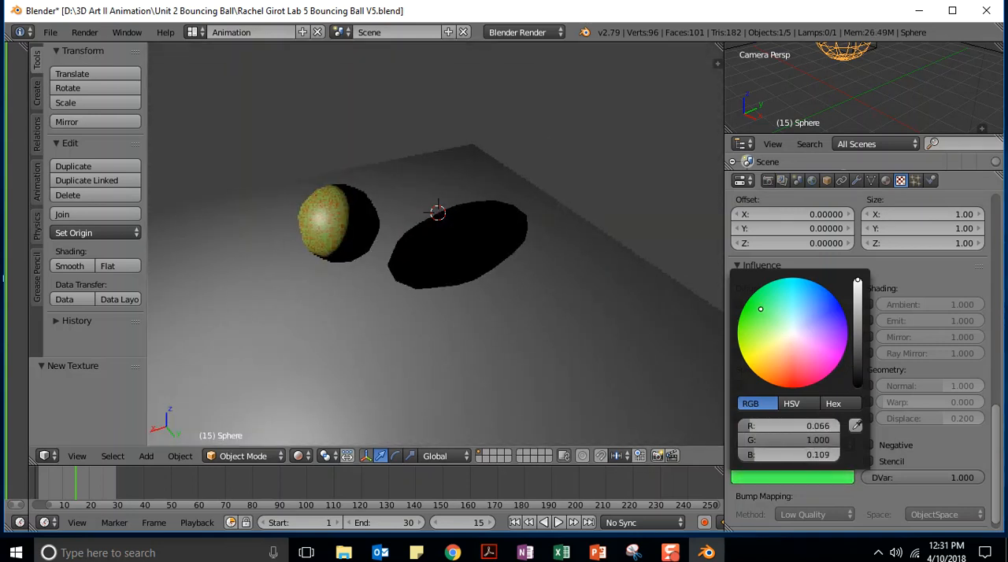
pyautogui.moveTo(759, 305); pyautogui.dragTo(811, 292)
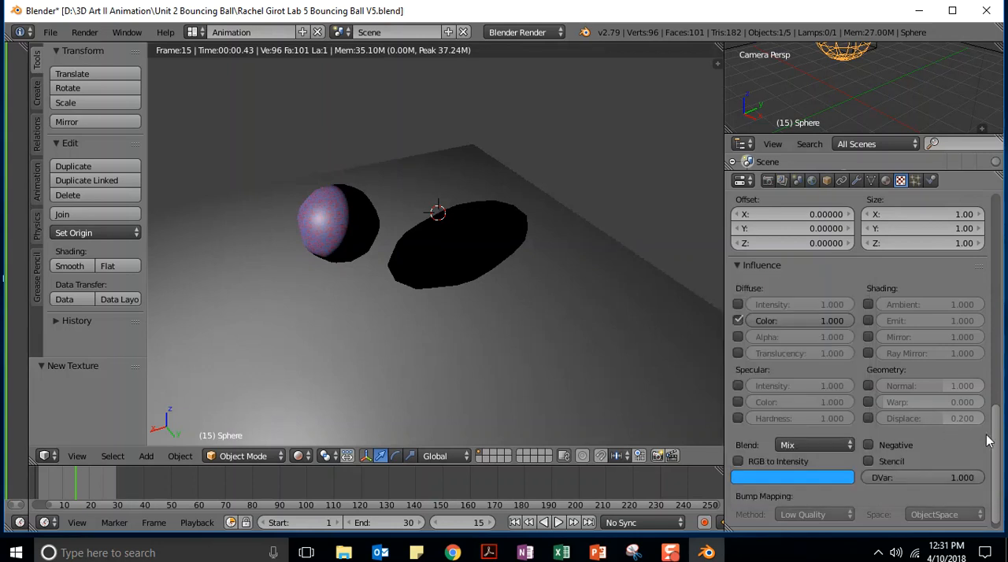
# Switch the preview back to showing the texture alone
pyautogui.moveTo(992, 441); pyautogui.dragTo(993, 355)
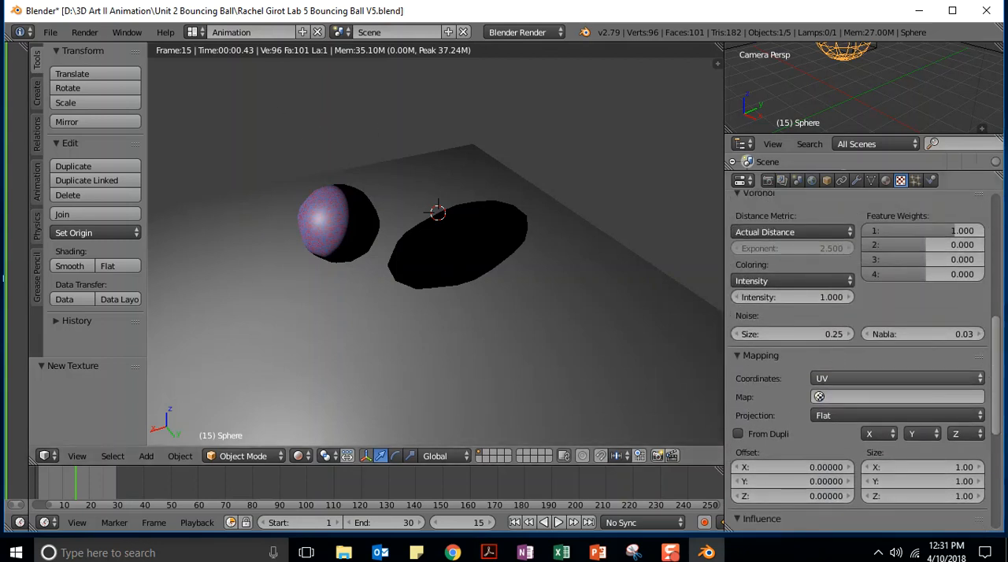
pyautogui.moveTo(997, 334); pyautogui.dragTo(1003, 309)
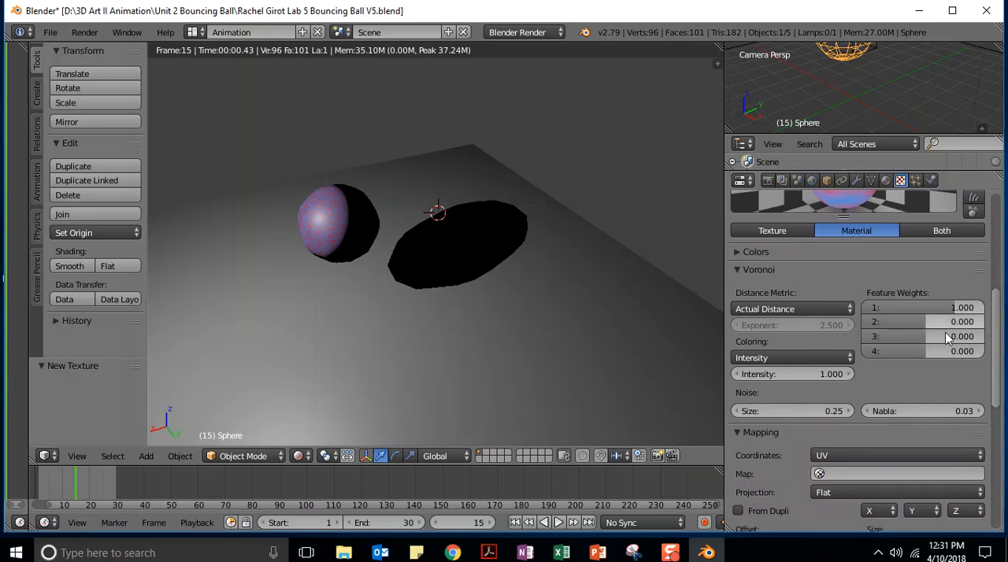
pyautogui.click(773, 230)
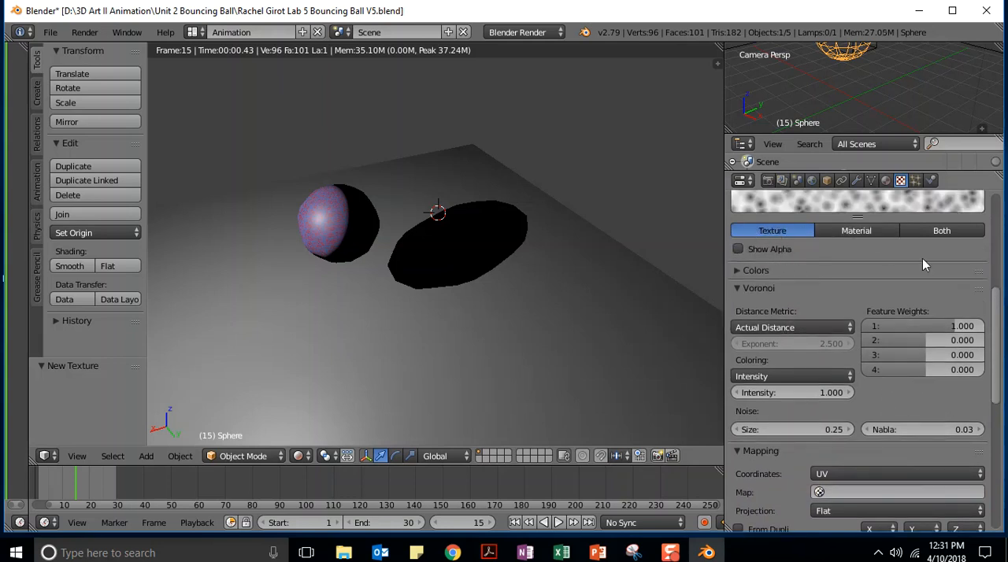
# Set the Voronoi feature weight 1 to -0.823 and weight 2 to -0.025, and reset weight 3 to 0
pyautogui.moveTo(997, 316); pyautogui.dragTo(996, 306)
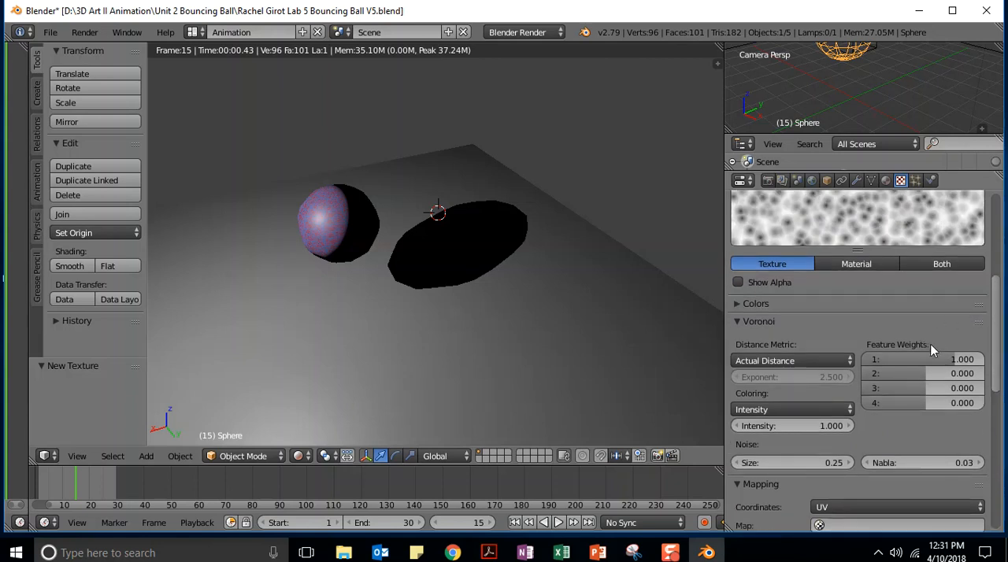
pyautogui.moveTo(954, 359)
pyautogui.mouseDown()
pyautogui.moveTo(892, 359)
pyautogui.moveTo(943, 359)
pyautogui.moveTo(926, 373)
pyautogui.moveTo(958, 373)
pyautogui.moveTo(895, 374)
pyautogui.moveTo(963, 373)
pyautogui.moveTo(925, 373)
pyautogui.moveTo(963, 362)
pyautogui.mouseUp()
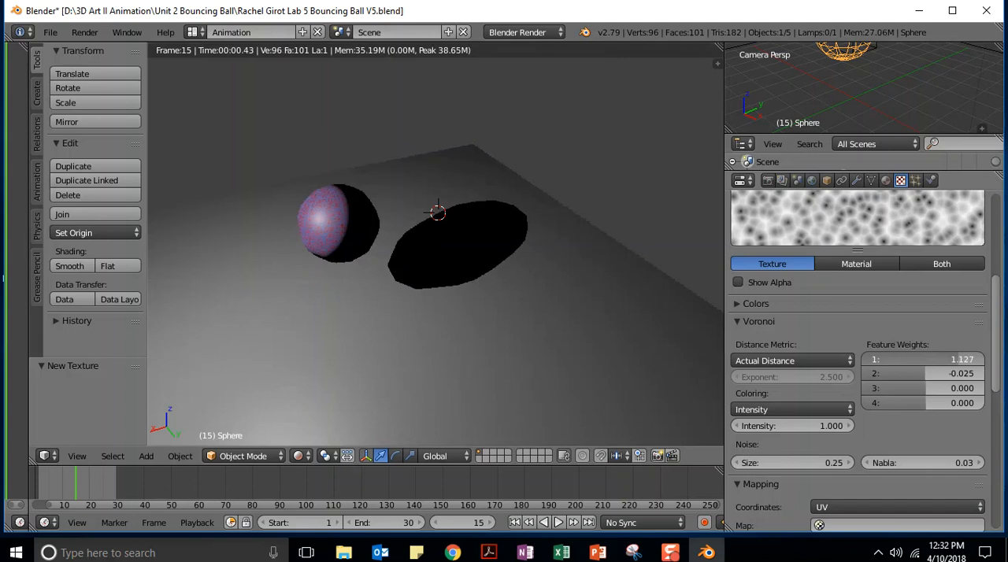
pyautogui.moveTo(963, 362); pyautogui.dragTo(945, 391)
pyautogui.click(938, 385)
pyautogui.write('0')
pyautogui.press('Return')
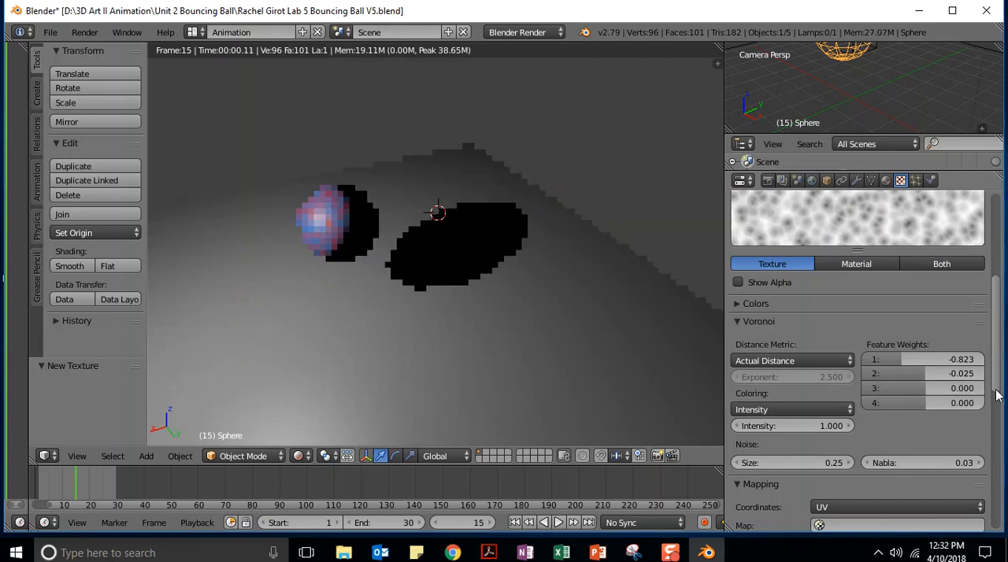
# Try -0.127 for the Voronoi feature weight 4 and restore it to 0
pyautogui.moveTo(924, 403)
pyautogui.mouseDown()
pyautogui.moveTo(945, 403)
pyautogui.moveTo(911, 403)
pyautogui.moveTo(923, 403)
pyautogui.mouseUp()
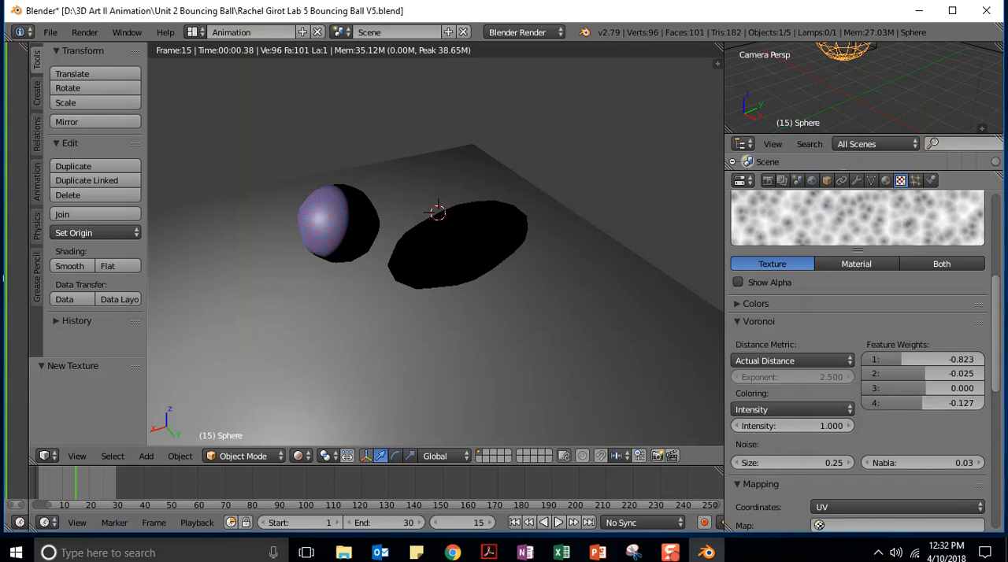
pyautogui.click(922, 403)
pyautogui.write('0')
pyautogui.press('Return')
# Try higher and lower values for the Voronoi intensity and restore it to 1
pyautogui.moveTo(997, 283); pyautogui.dragTo(998, 334)
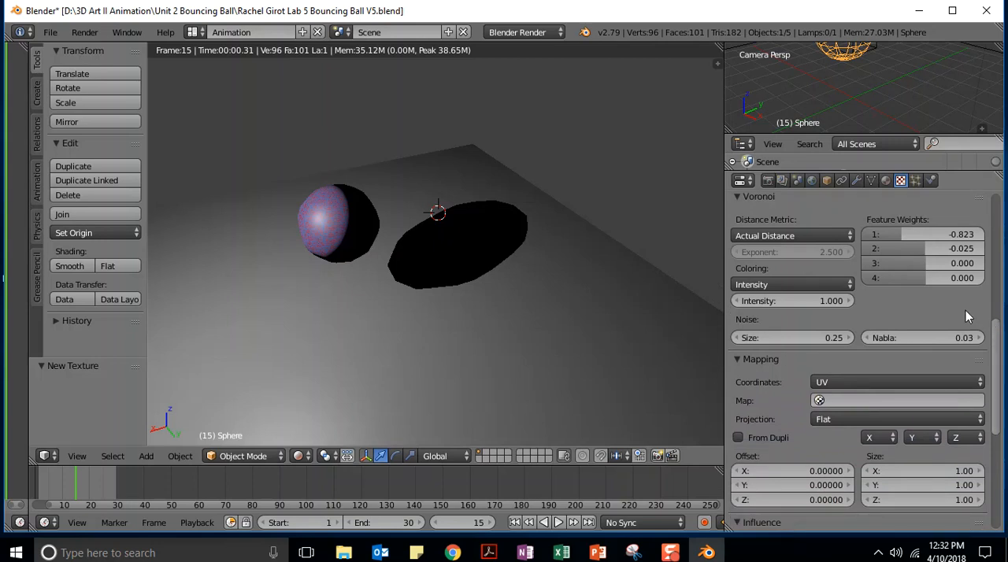
pyautogui.moveTo(832, 301); pyautogui.dragTo(905, 301)
pyautogui.moveTo(829, 301); pyautogui.dragTo(782, 307)
pyautogui.click(782, 304)
pyautogui.write('1')
pyautogui.press('Return')
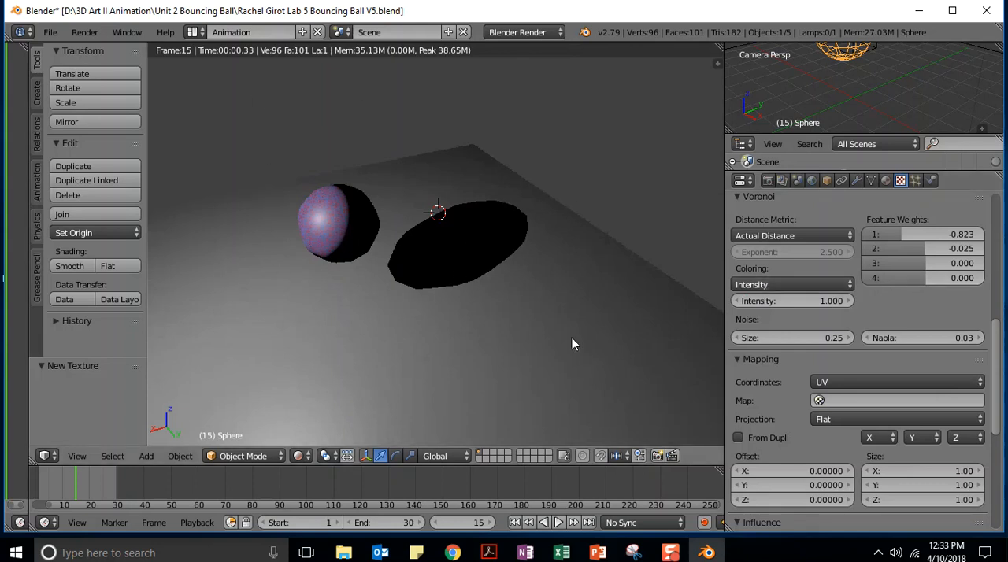
# Try a Voronoi noise size of 2 and settle on 1.05
pyautogui.click(752, 337)
pyautogui.write('2')
pyautogui.press('Return')
pyautogui.moveTo(752, 338); pyautogui.dragTo(651, 338)
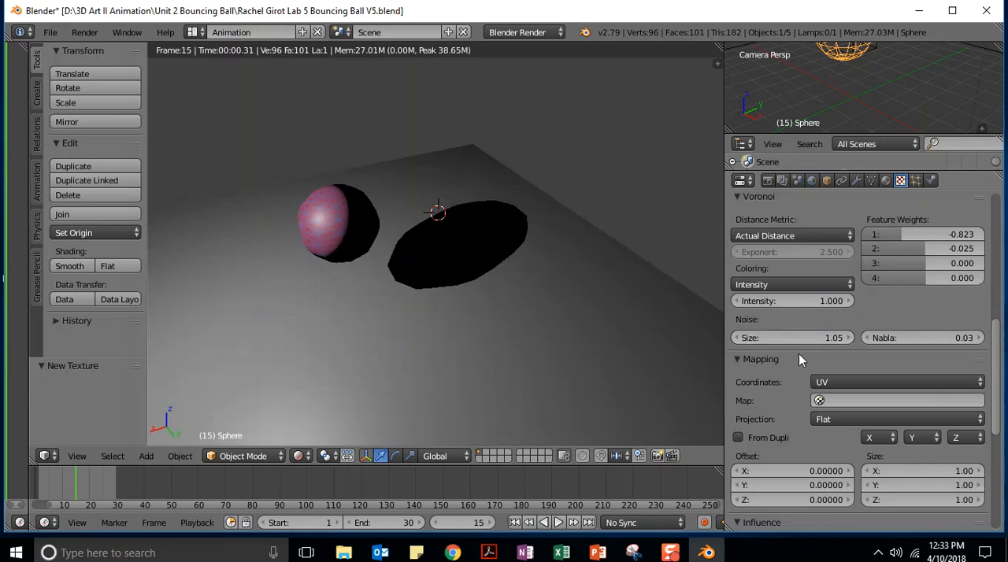
# Collapse the Mapping settings and try Voronoi noise sizes of 1.00 and 0.50
pyautogui.click(799, 355)
pyautogui.click(784, 336)
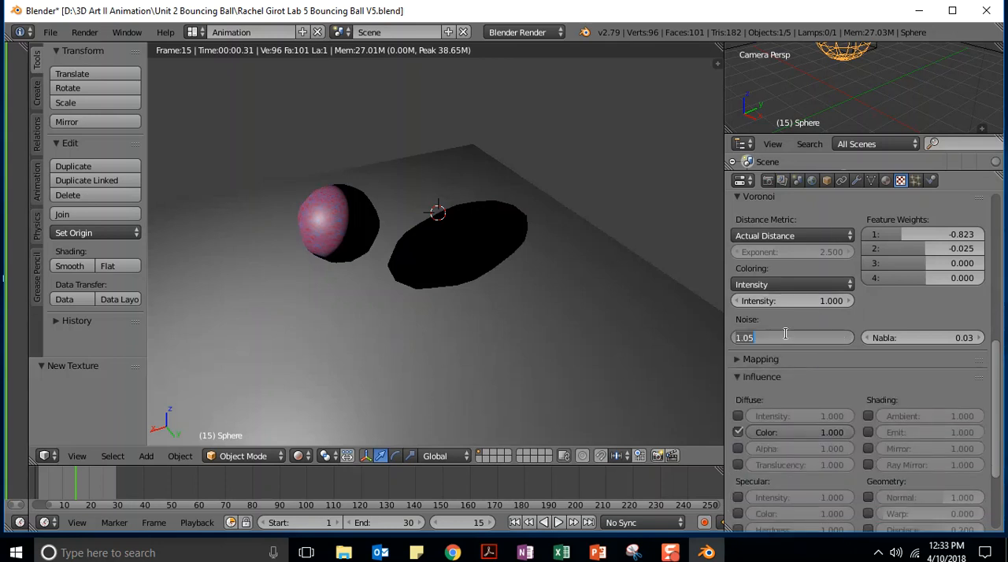
pyautogui.press('Return')
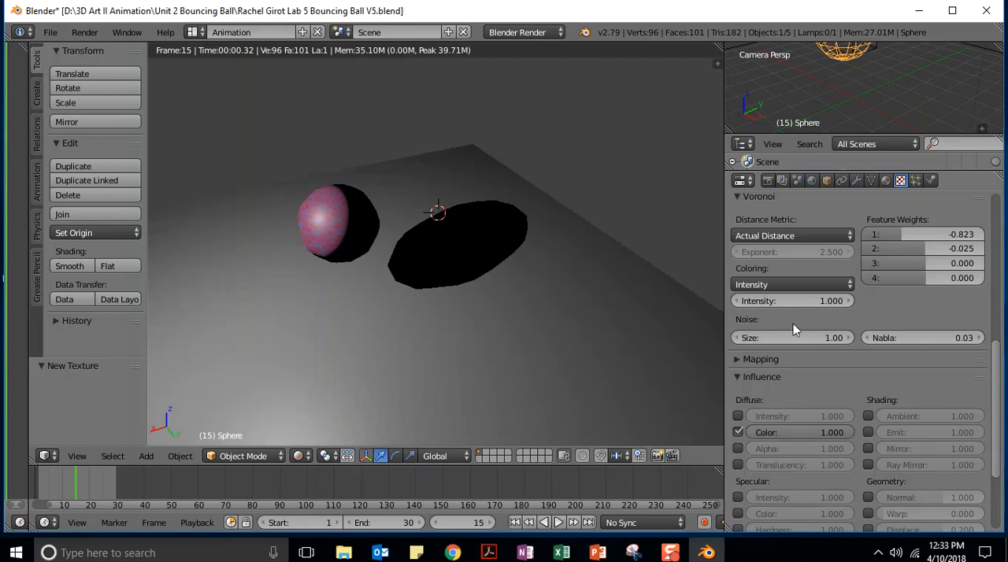
pyautogui.click(787, 338)
pyautogui.press('Return')
pyautogui.click(768, 337)
pyautogui.write('.5')
pyautogui.press('Return')
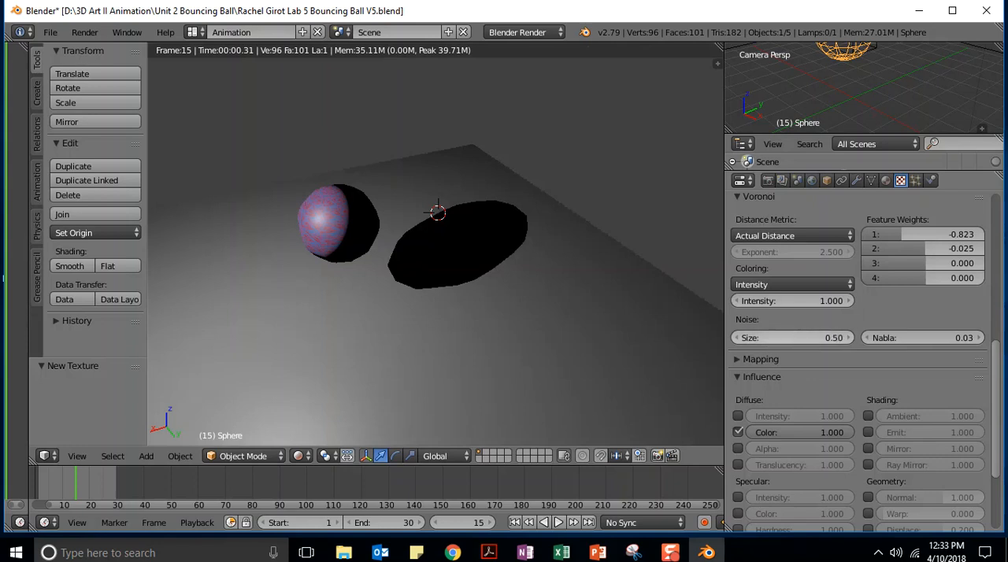
# Try Voronoi noise sizes of 0.30 and 0.20 and settle on 0.25
pyautogui.click(795, 337)
pyautogui.write('.3')
pyautogui.press('Return')
pyautogui.click(782, 342)
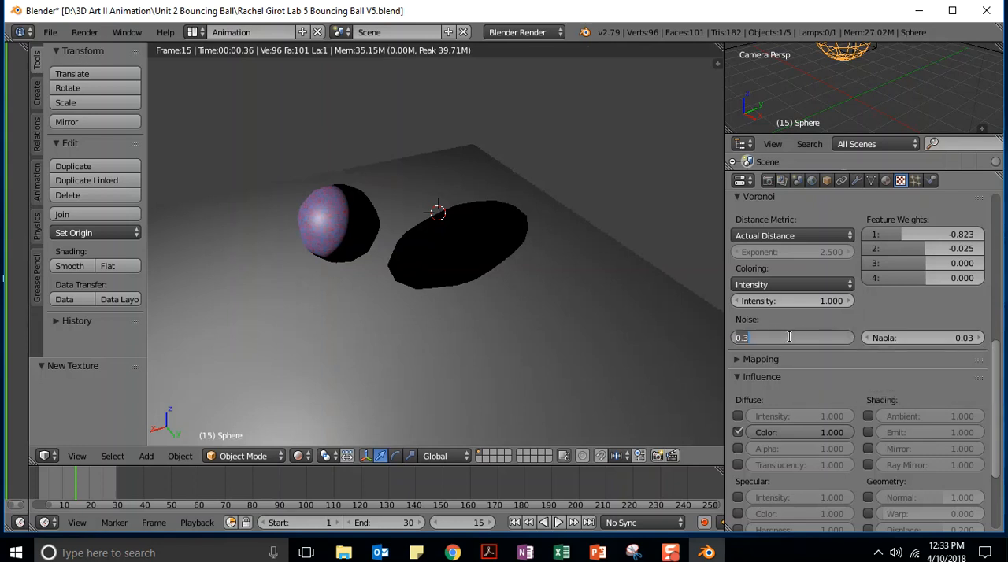
pyautogui.press('Return')
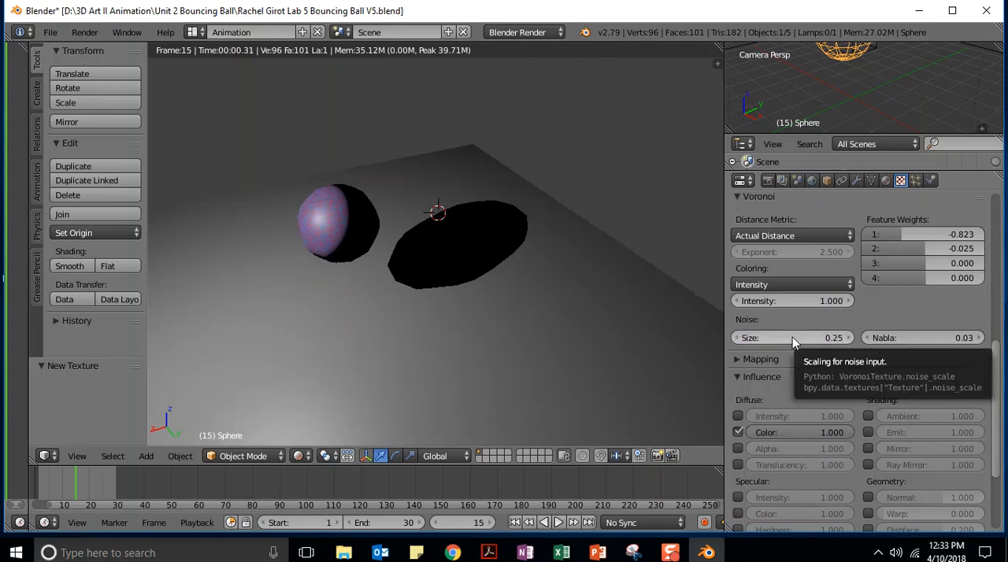
pyautogui.click(794, 337)
pyautogui.write('.2')
pyautogui.press('Return')
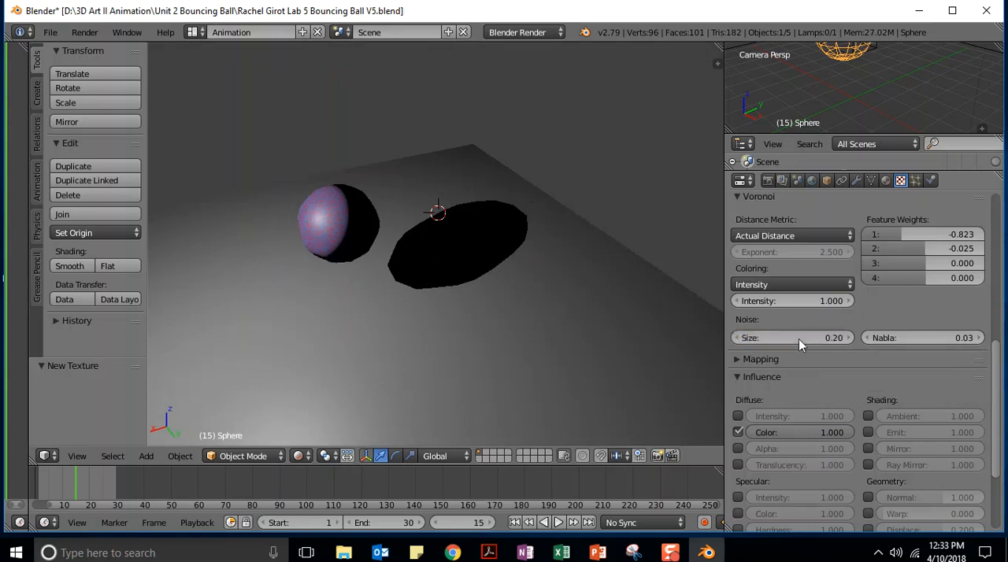
pyautogui.click(800, 343)
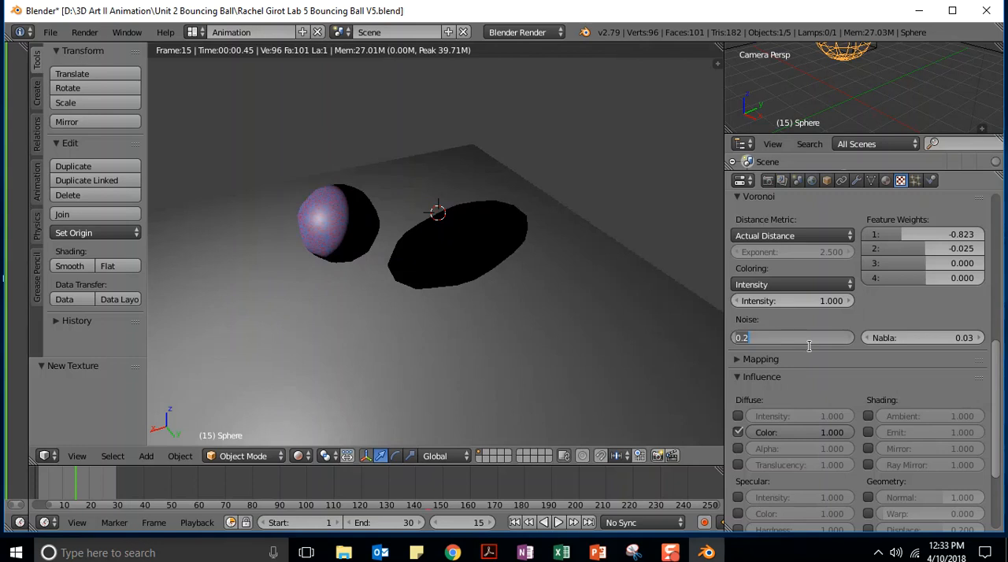
pyautogui.write('.25')
pyautogui.press('Return')
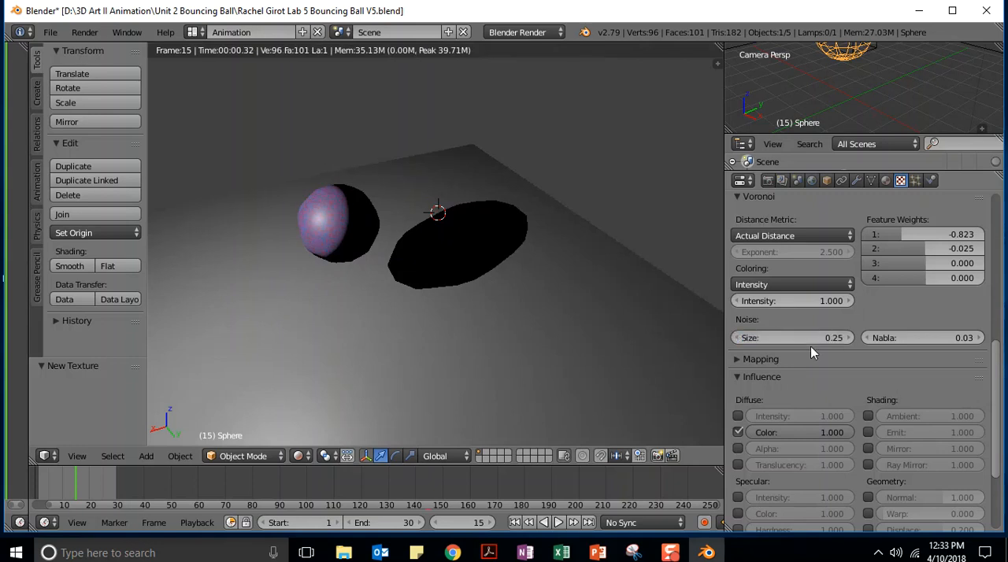
# Try a Voronoi Nabla of 0.00 and settle on 0.05
pyautogui.moveTo(910, 339); pyautogui.dragTo(885, 339)
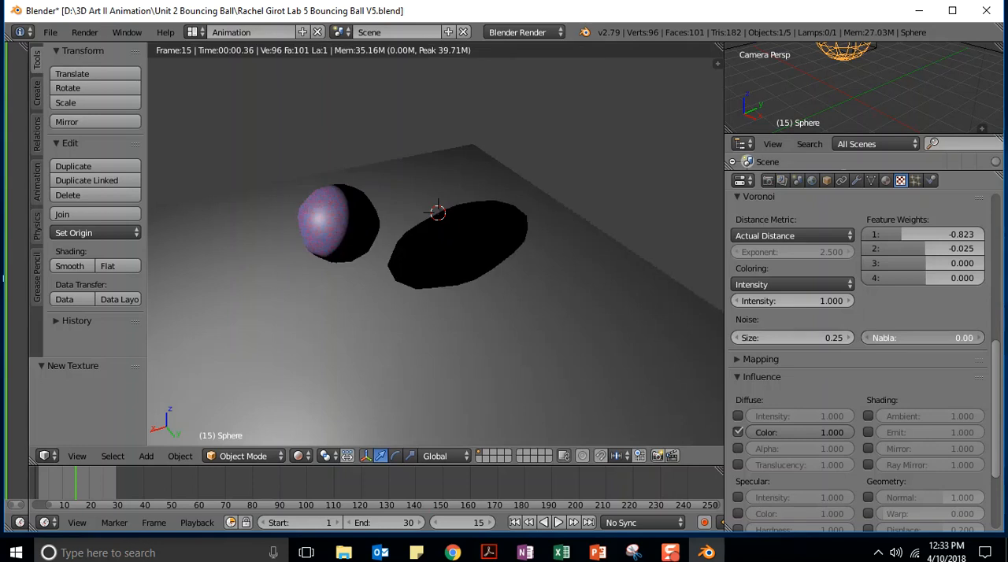
pyautogui.moveTo(886, 339); pyautogui.dragTo(949, 340)
pyautogui.moveTo(949, 339); pyautogui.dragTo(911, 340)
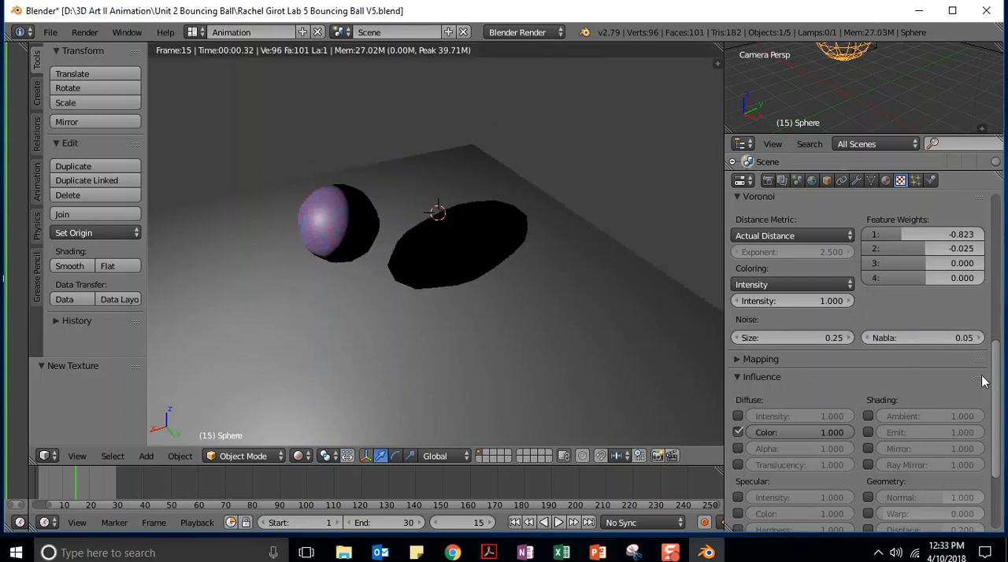
# Try toggling the texture's influence on diffuse intensity, color and alpha, and restore the influence to color only
pyautogui.scroll(-2, 998, 378)
pyautogui.moveTo(998, 378); pyautogui.dragTo(1005, 414)
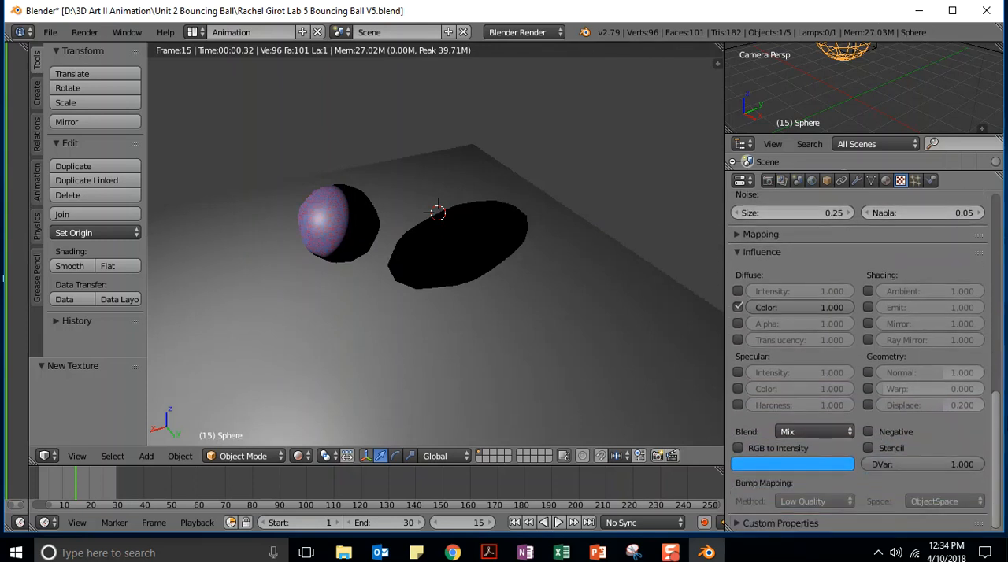
pyautogui.click(735, 290)
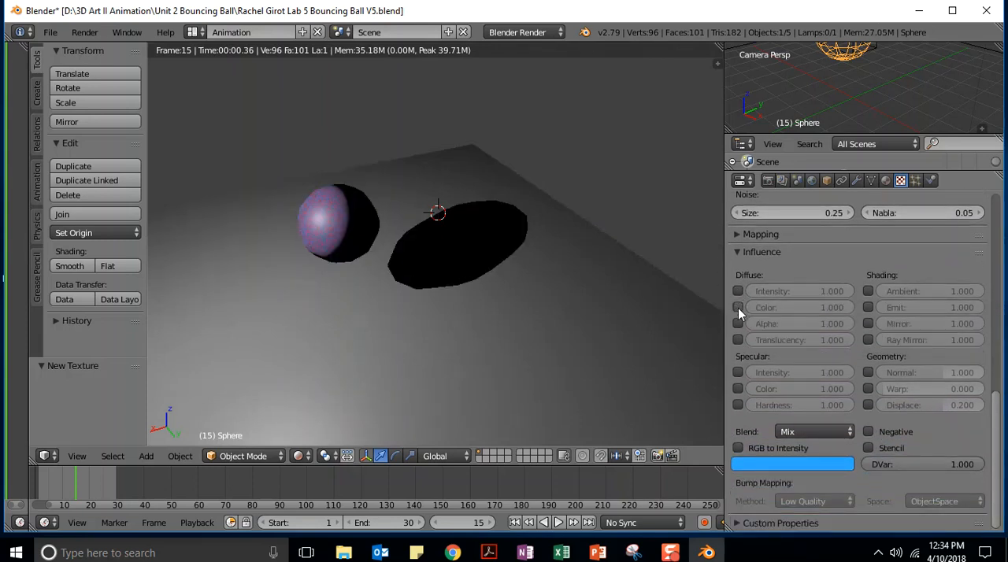
pyautogui.click(738, 308)
pyautogui.click(738, 308)
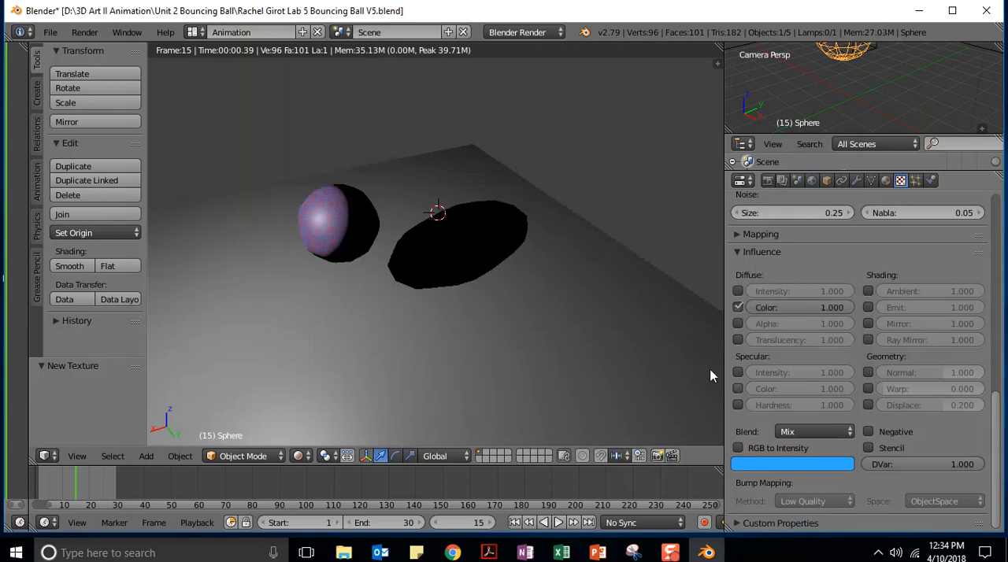
pyautogui.click(738, 325)
pyautogui.click(737, 324)
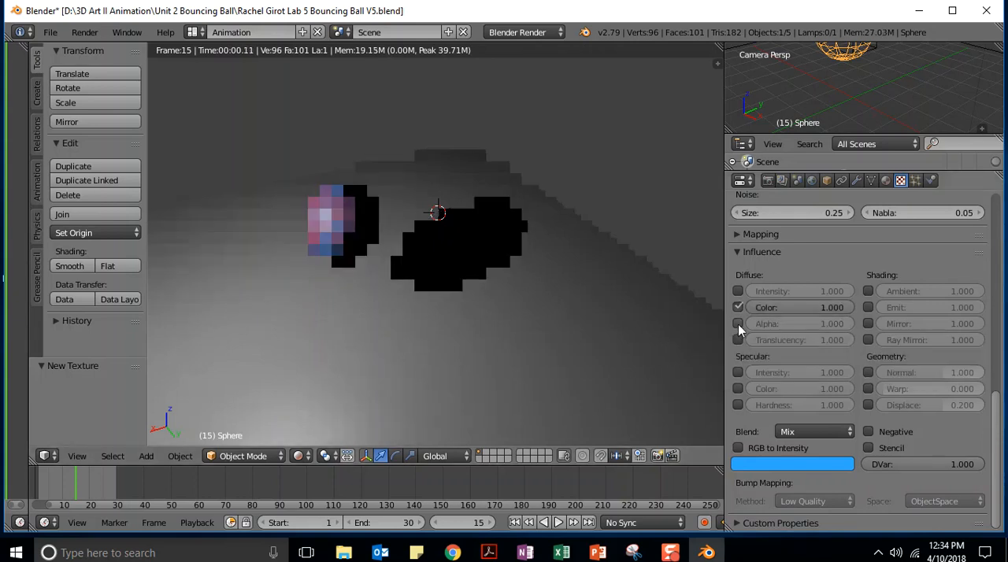
# Try the Add, Subtract and Multiply blend modes for the texture's influence
pyautogui.click(830, 432)
pyautogui.click(812, 401)
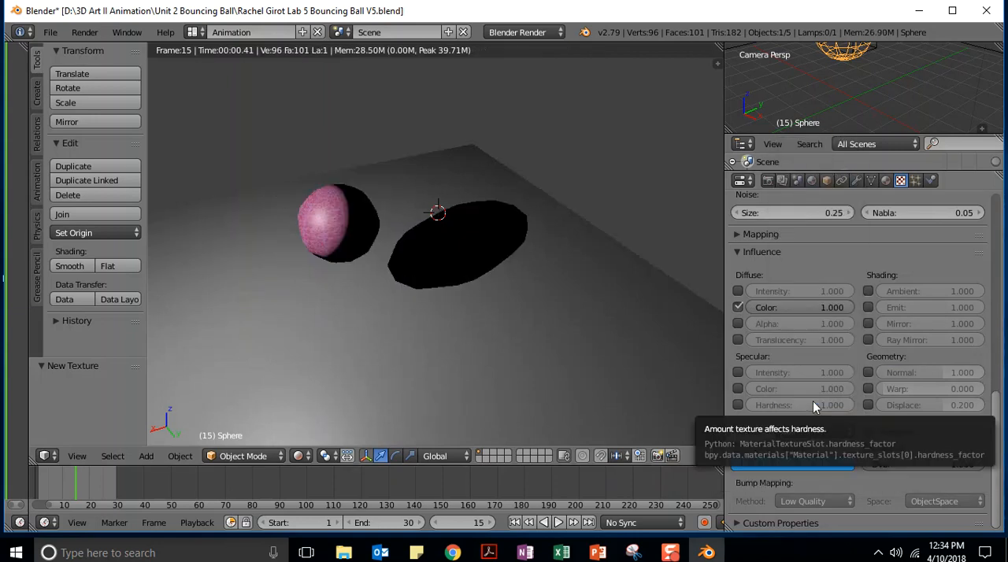
pyautogui.click(800, 431)
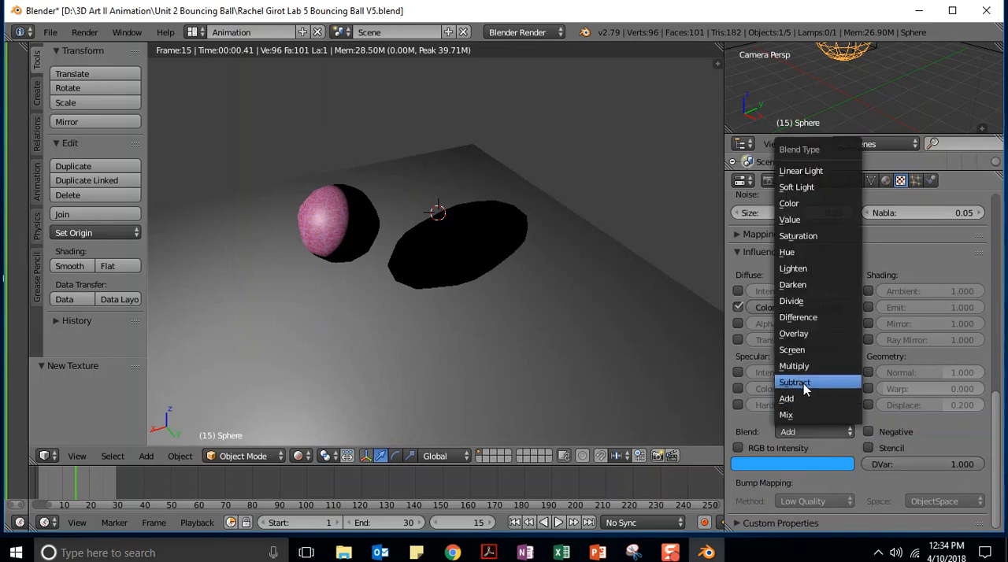
pyautogui.click(795, 382)
pyautogui.click(803, 434)
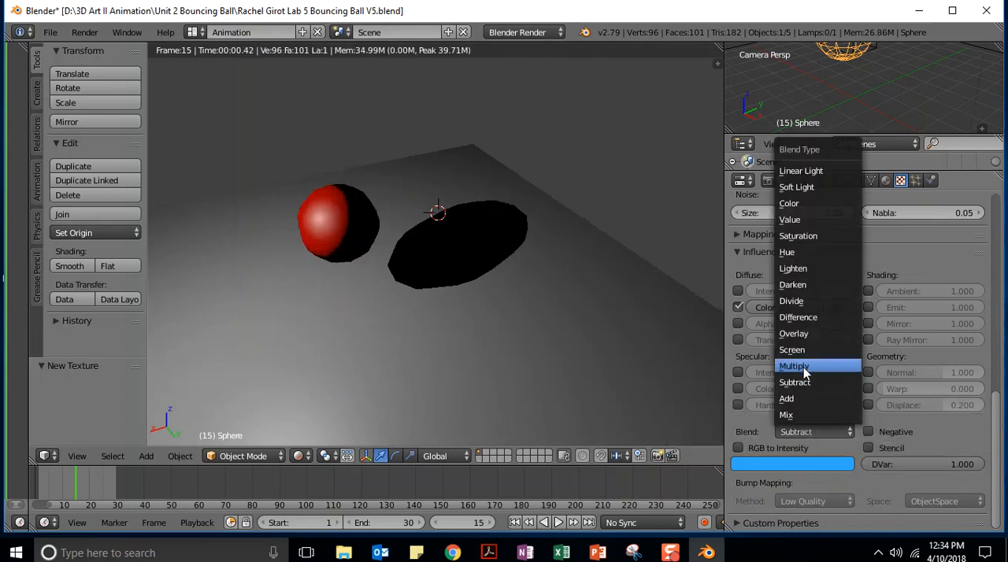
pyautogui.click(807, 368)
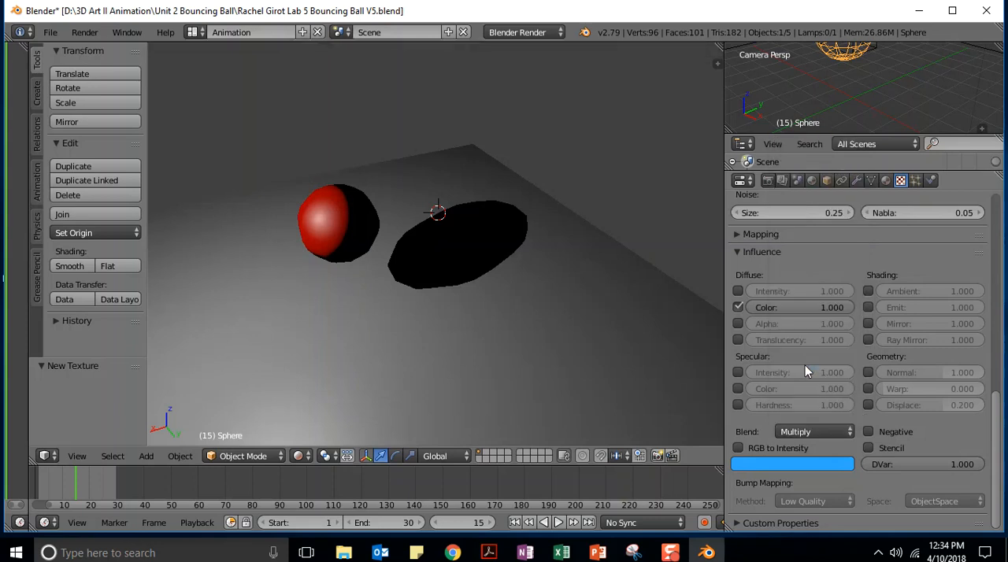
# Try the Screen, Overlay and Difference blend modes for the texture's influence
pyautogui.click(802, 433)
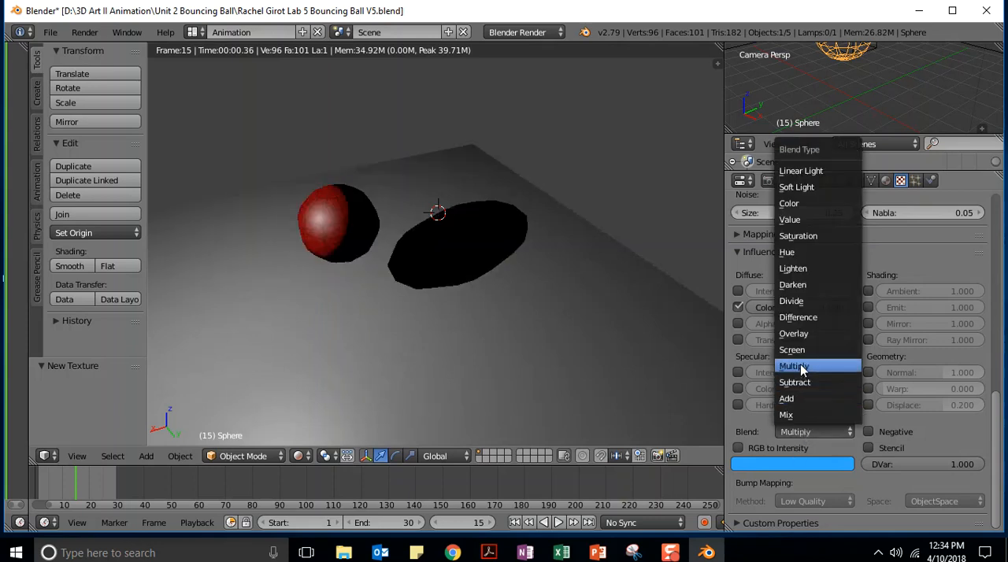
pyautogui.click(800, 351)
pyautogui.click(807, 432)
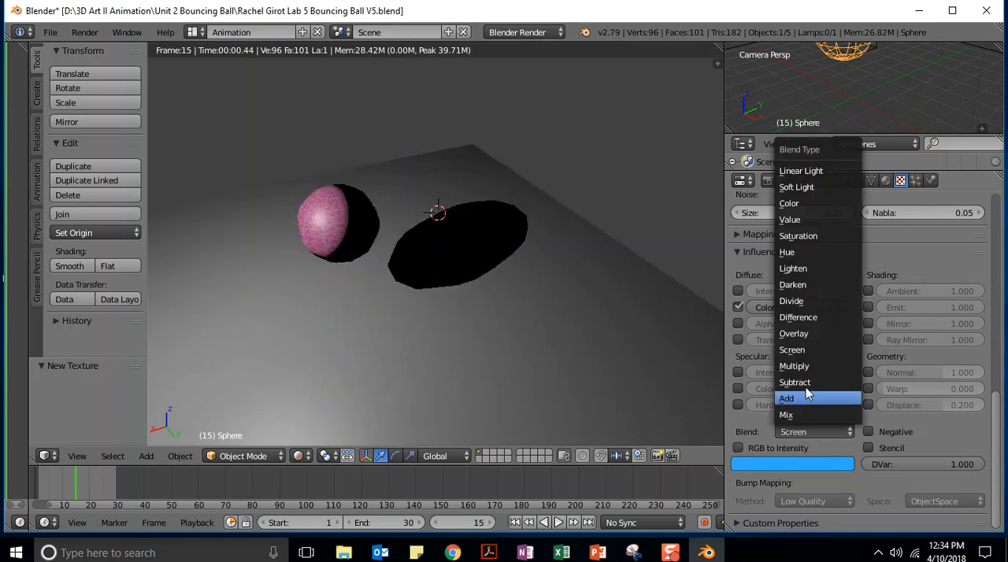
pyautogui.click(804, 335)
pyautogui.click(785, 431)
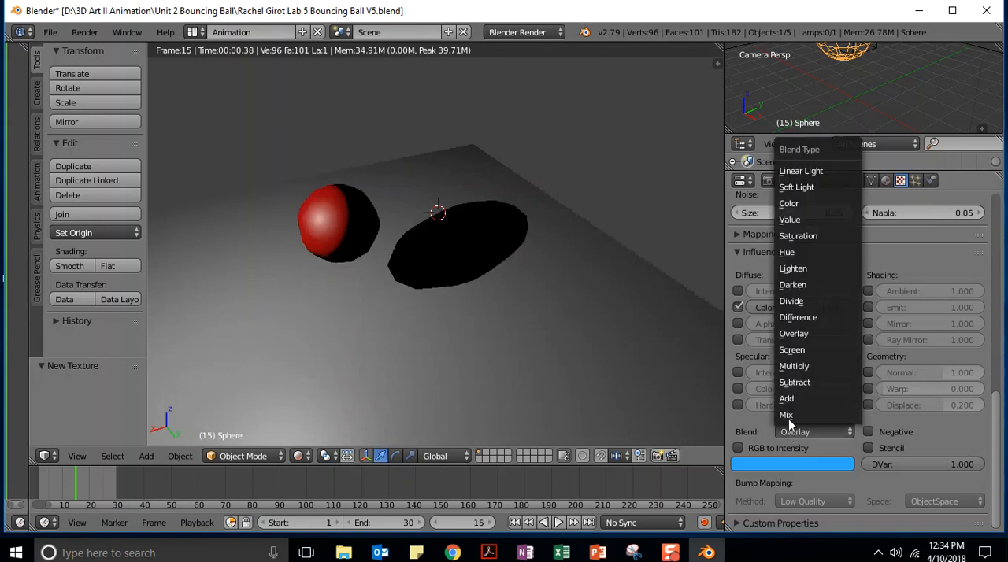
pyautogui.click(802, 318)
# Try the Linear Light, Soft Light and Color blend modes for the texture's influence
pyautogui.click(792, 432)
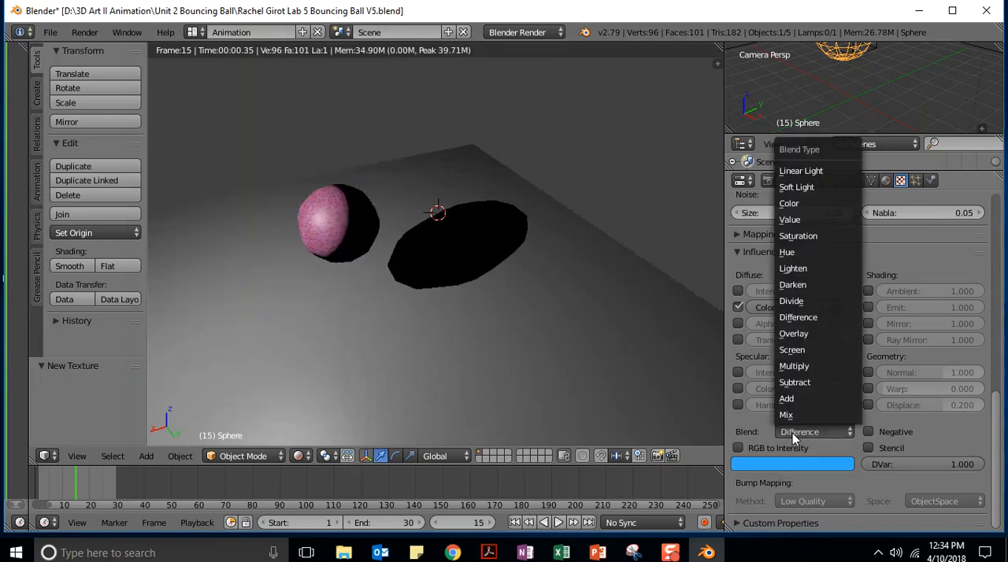
pyautogui.click(801, 170)
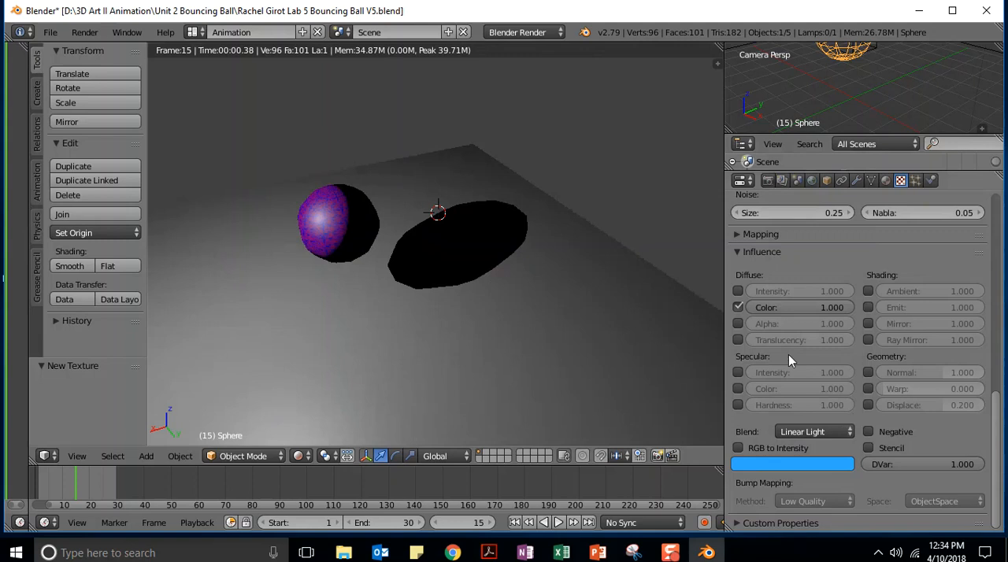
pyautogui.click(807, 431)
pyautogui.click(808, 187)
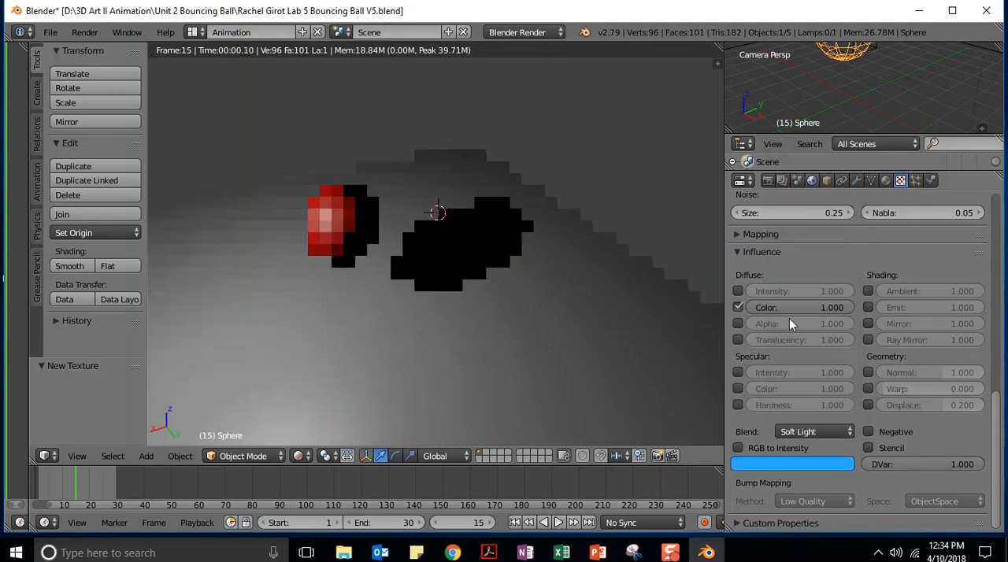
pyautogui.click(780, 430)
pyautogui.click(789, 203)
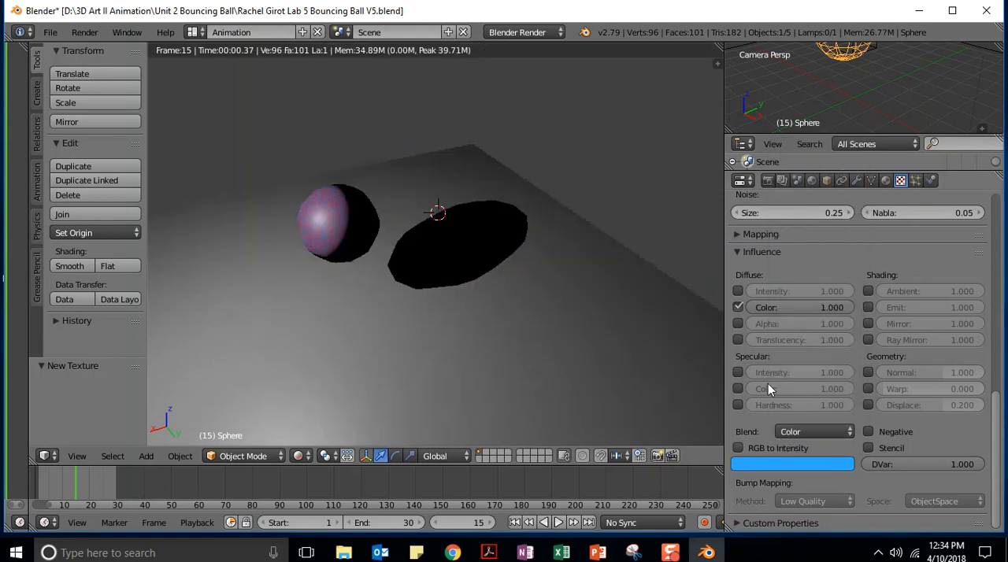
# Try the Value, Saturation and Hue blend modes for the texture's influence
pyautogui.click(797, 433)
pyautogui.click(792, 223)
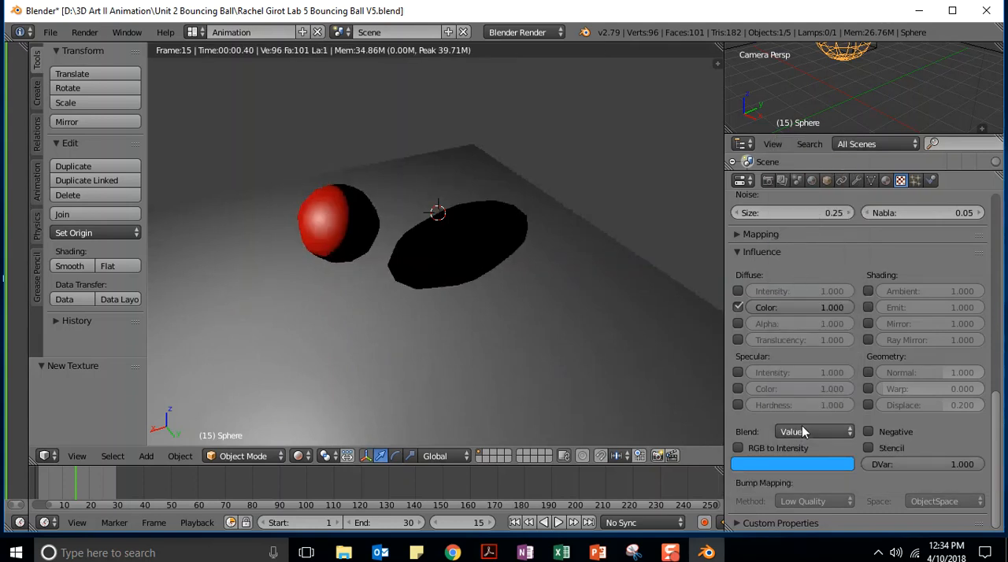
pyautogui.click(803, 432)
pyautogui.click(804, 236)
pyautogui.click(790, 435)
pyautogui.click(787, 251)
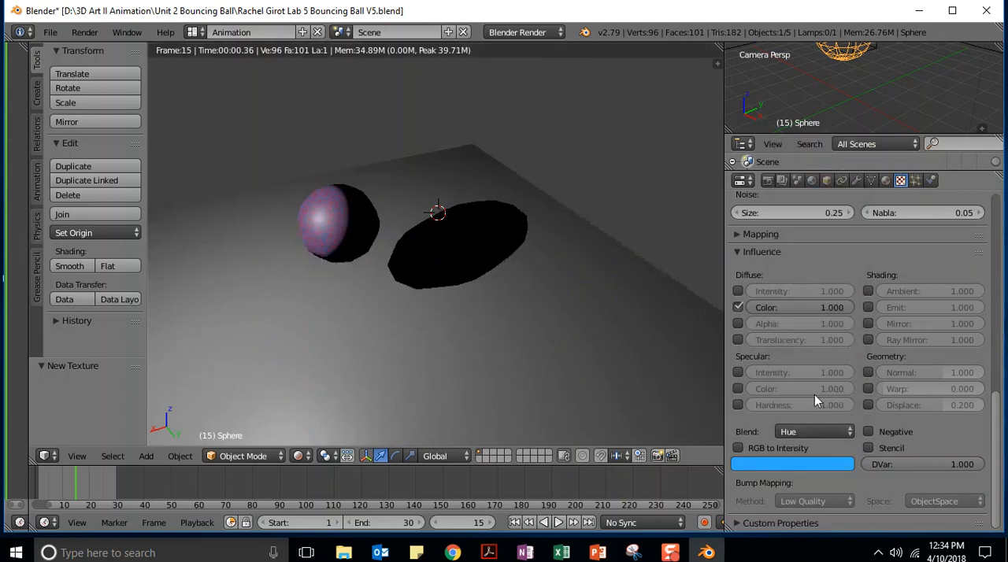
# Try the Lighten and Darken blend modes and settle on Color for the texture's influence
pyautogui.click(804, 430)
pyautogui.click(800, 267)
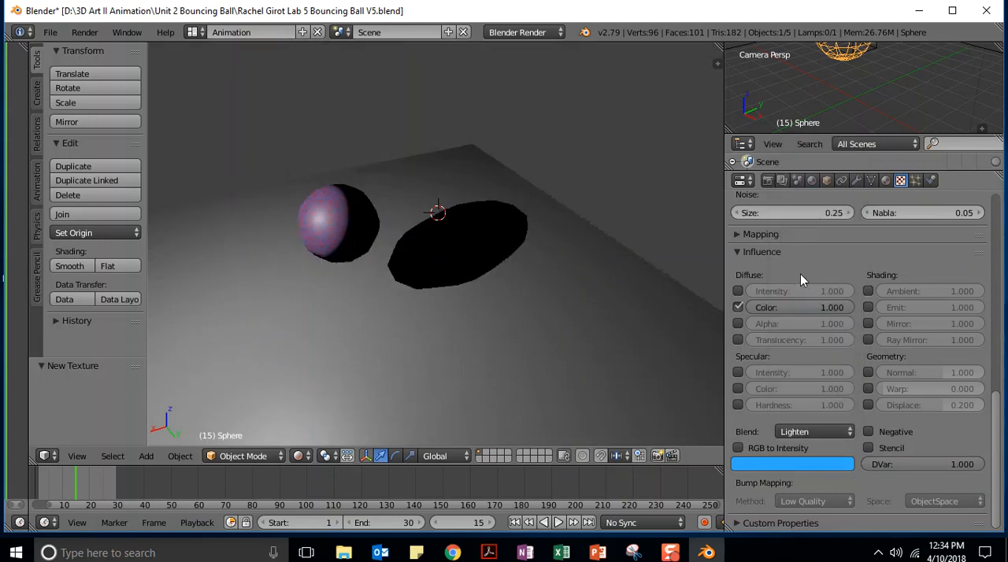
pyautogui.click(799, 432)
pyautogui.click(786, 289)
pyautogui.click(790, 431)
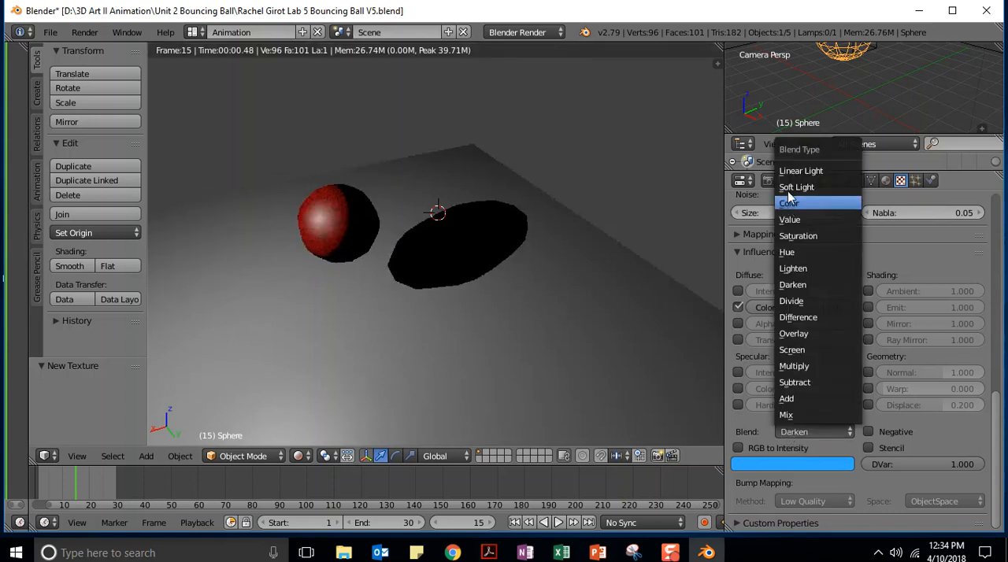
pyautogui.click(789, 204)
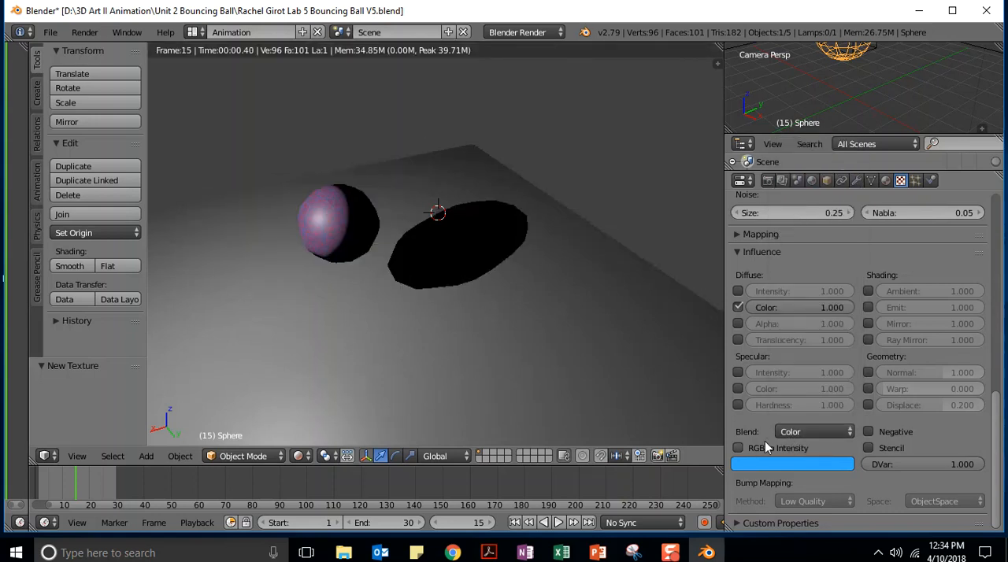
# Try the Negative and Stencil options of the texture's influence and turn both off again
pyautogui.click(868, 433)
pyautogui.click(867, 431)
pyautogui.click(866, 448)
pyautogui.click(866, 448)
pyautogui.moveTo(998, 415); pyautogui.dragTo(992, 197)
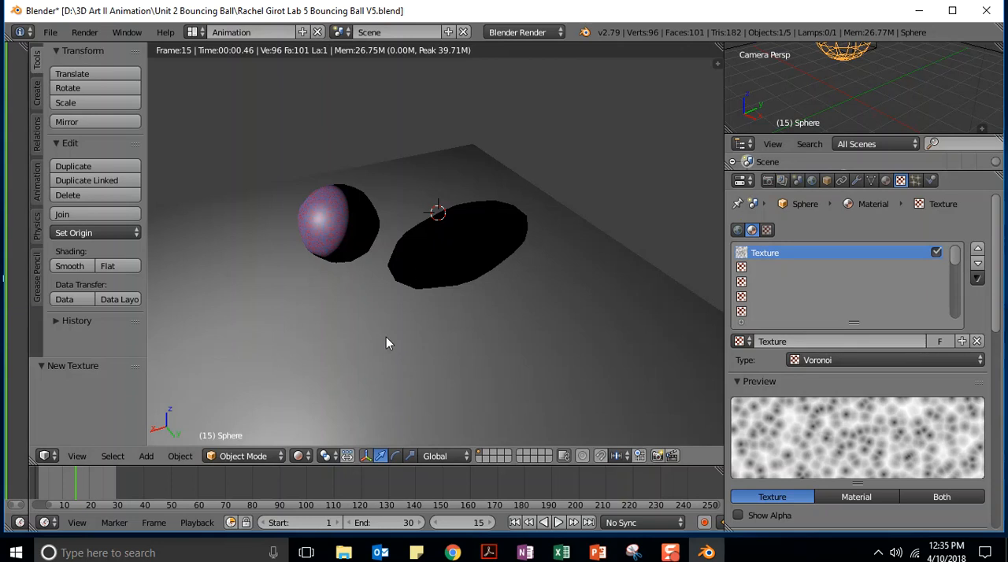
# Switch the viewport to solid shading and place the 3D cursor on the plane beside the ball
pyautogui.click(302, 456)
pyautogui.click(309, 406)
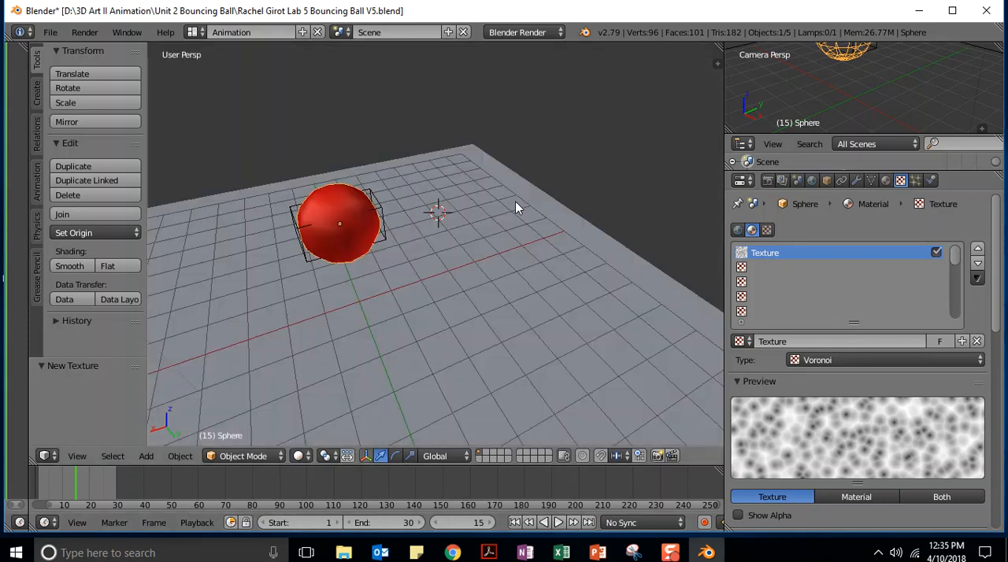
pyautogui.click(459, 253)
pyautogui.click(433, 185)
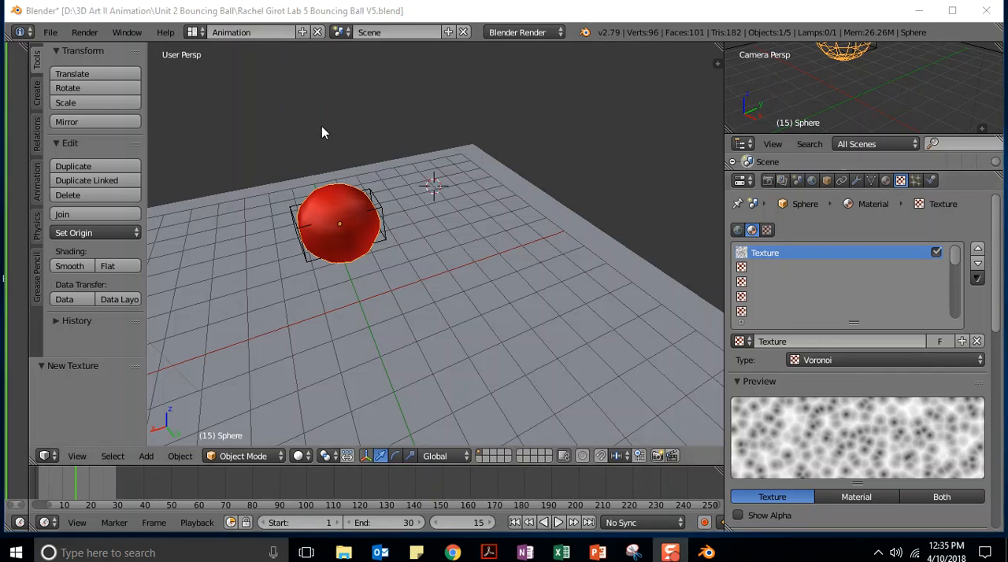
# Save the project as a new version with Lab 6 Bouncing Ball V6 in its file name
pyautogui.click(51, 34)
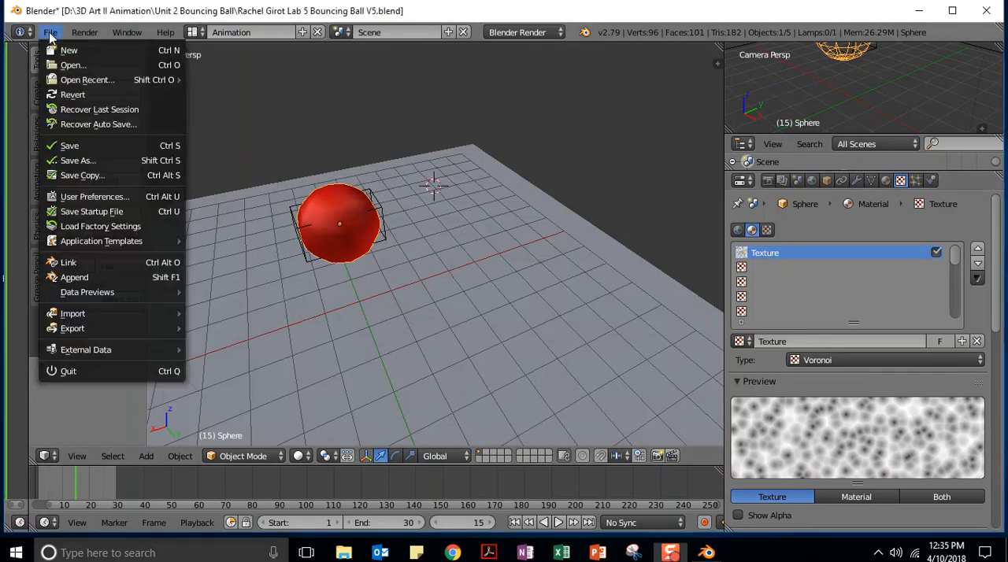
pyautogui.click(64, 165)
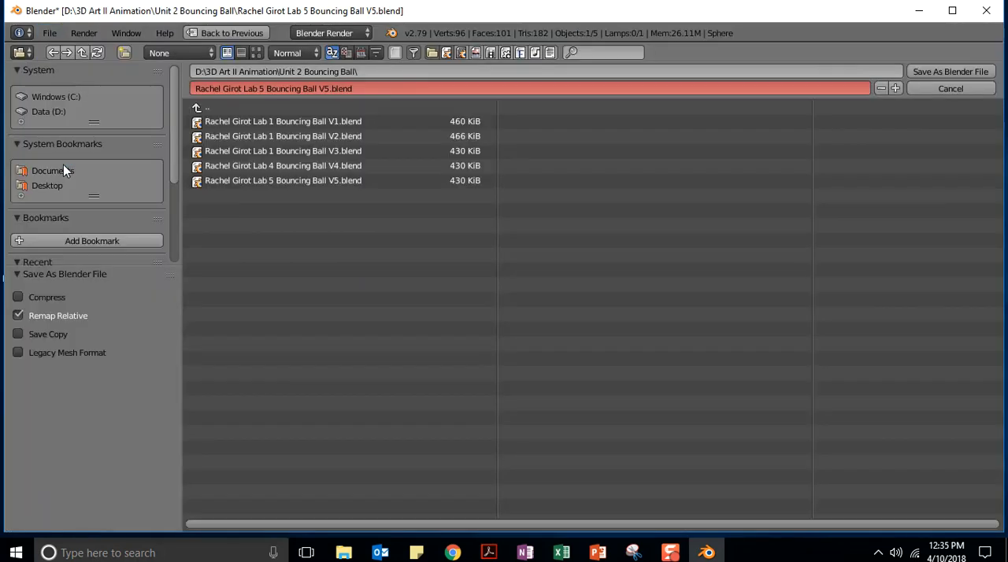
pyautogui.click(260, 86)
pyautogui.click(263, 88)
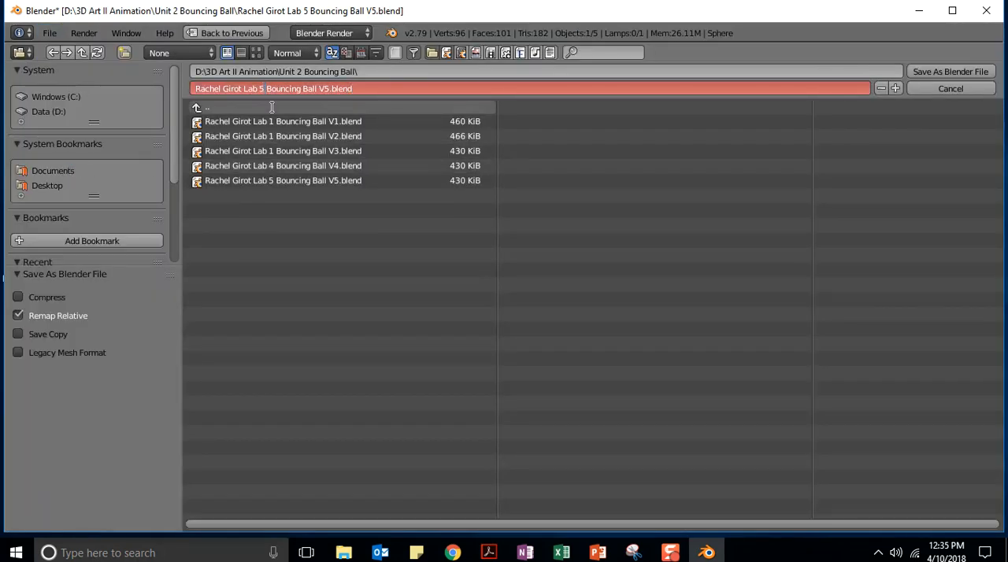
pyautogui.press('Delete')
pyautogui.write('6')
pyautogui.press('BackSpace')
pyautogui.write('6')
pyautogui.press('Return')
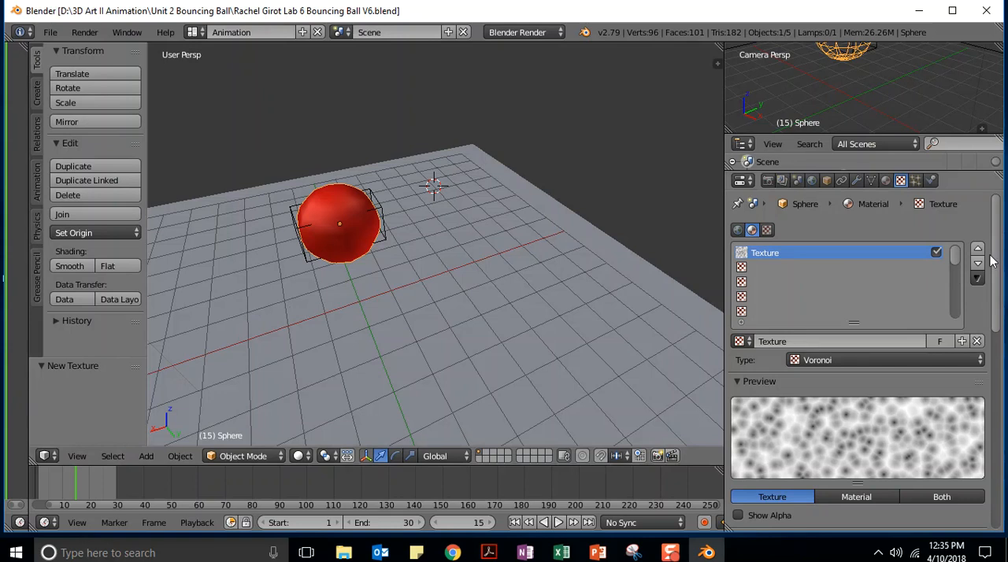
# Try wireframe shading in the viewport, then return to solid shading and keep Object Mode
pyautogui.click(300, 457)
pyautogui.click(319, 422)
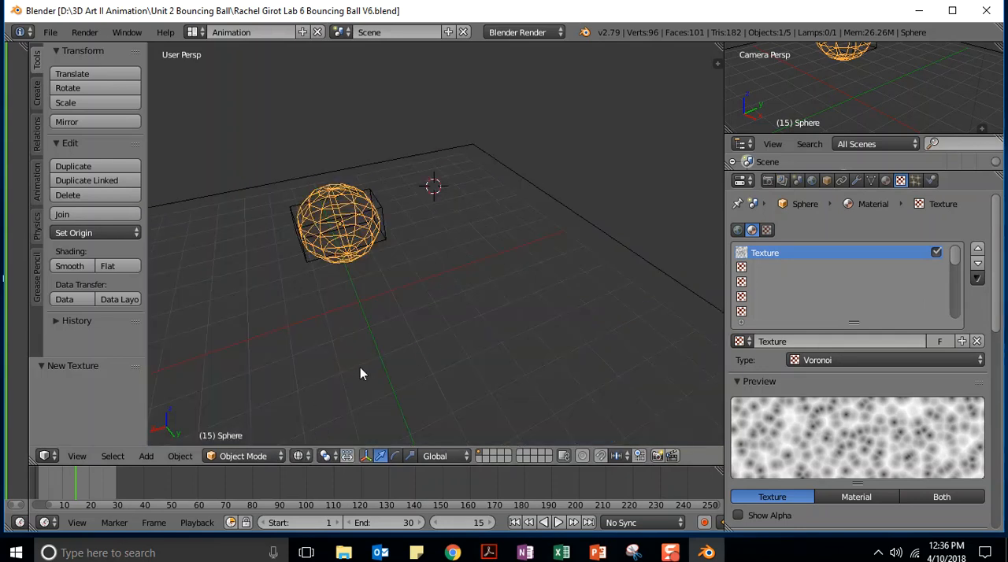
pyautogui.click(299, 456)
pyautogui.click(315, 402)
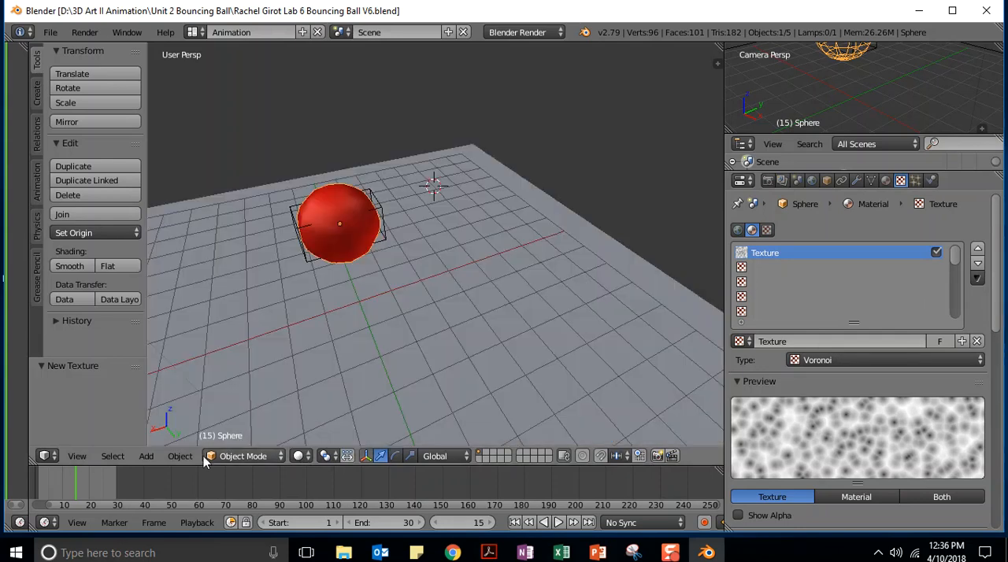
pyautogui.click(240, 457)
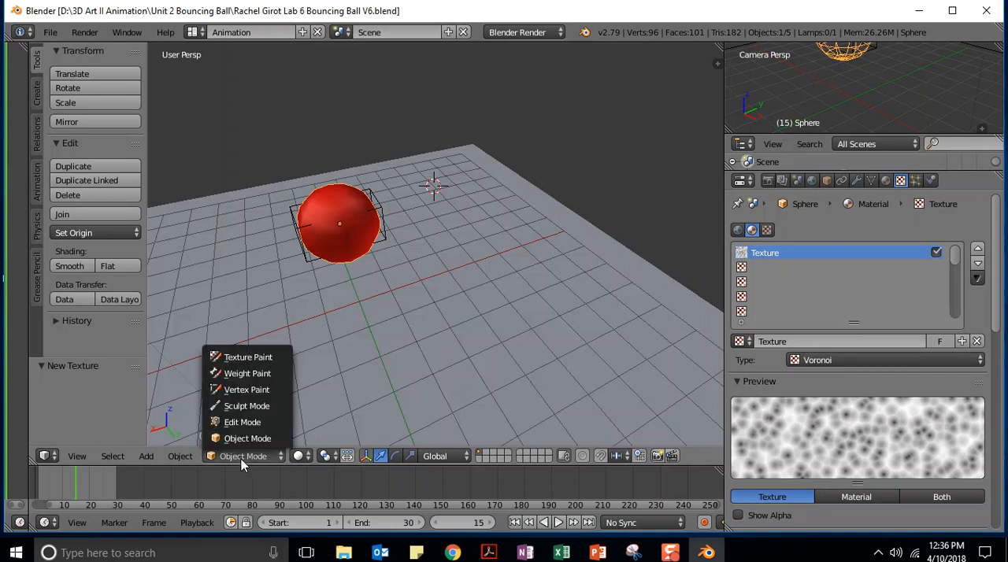
pyautogui.click(240, 438)
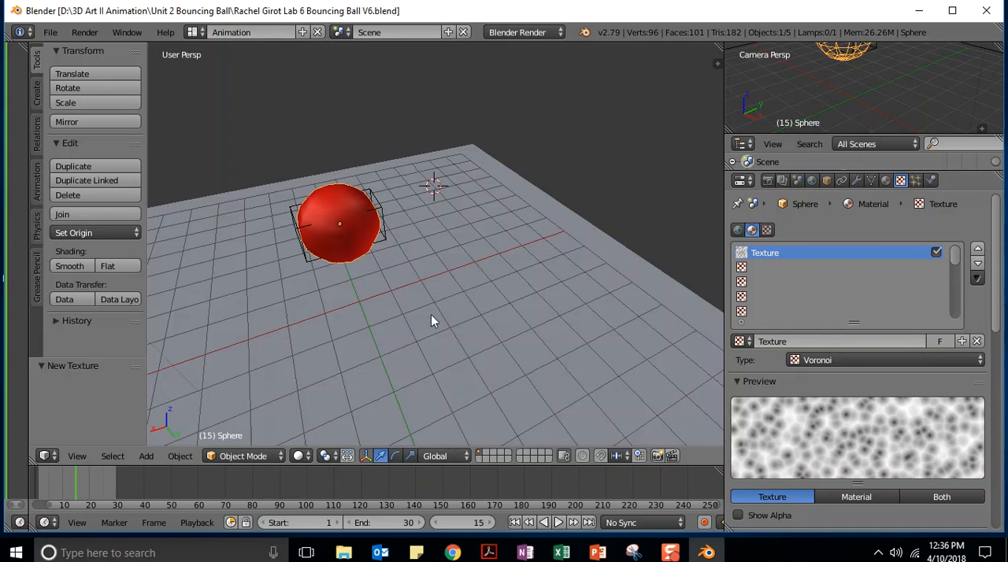
# Select the ground plane and add a new material to it
pyautogui.scroll(-5, 428, 302)
pyautogui.scroll(2, 427, 302)
pyautogui.scroll(-2, 427, 302)
pyautogui.rightClick(487, 301)
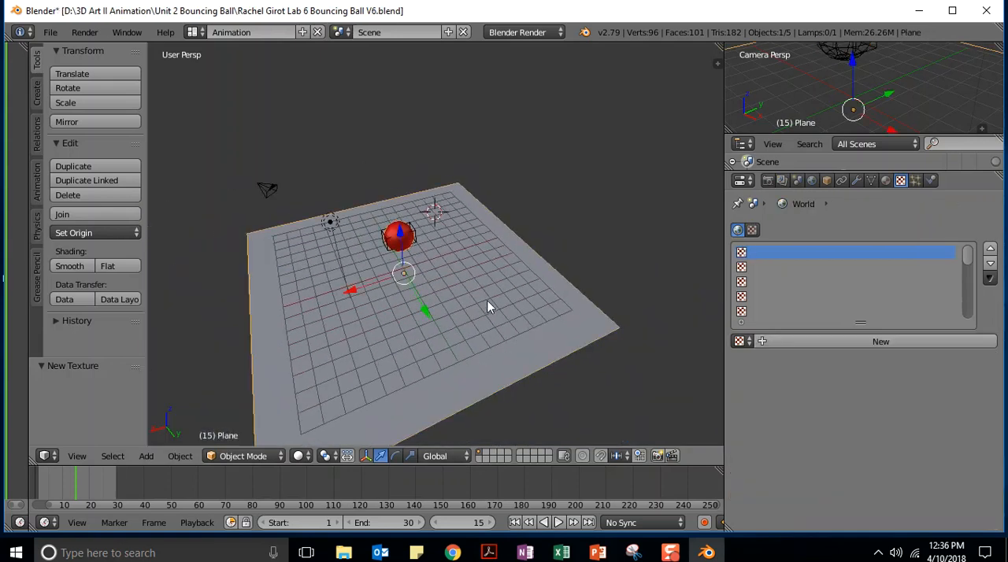
pyautogui.scroll(6, 482, 314)
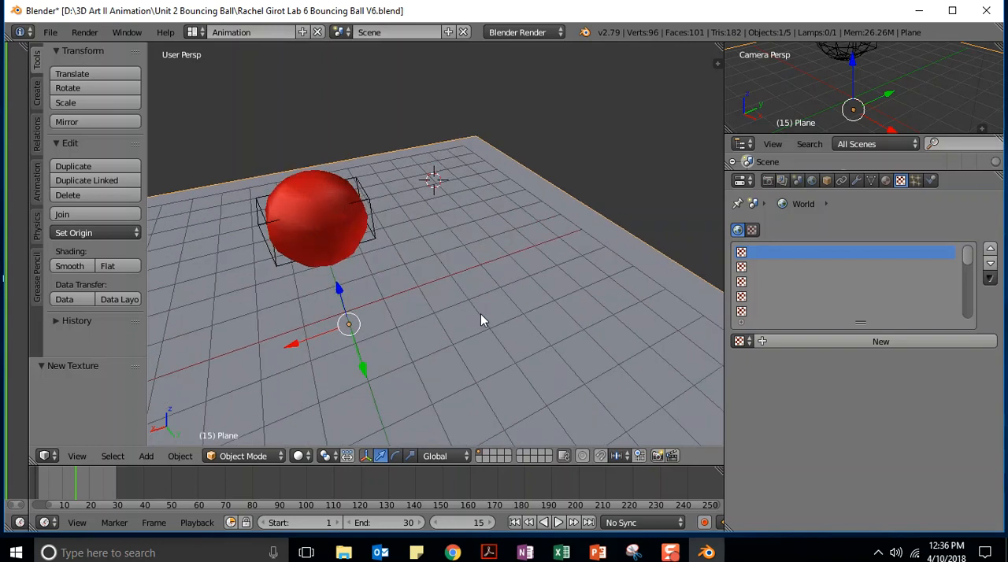
pyautogui.click(886, 181)
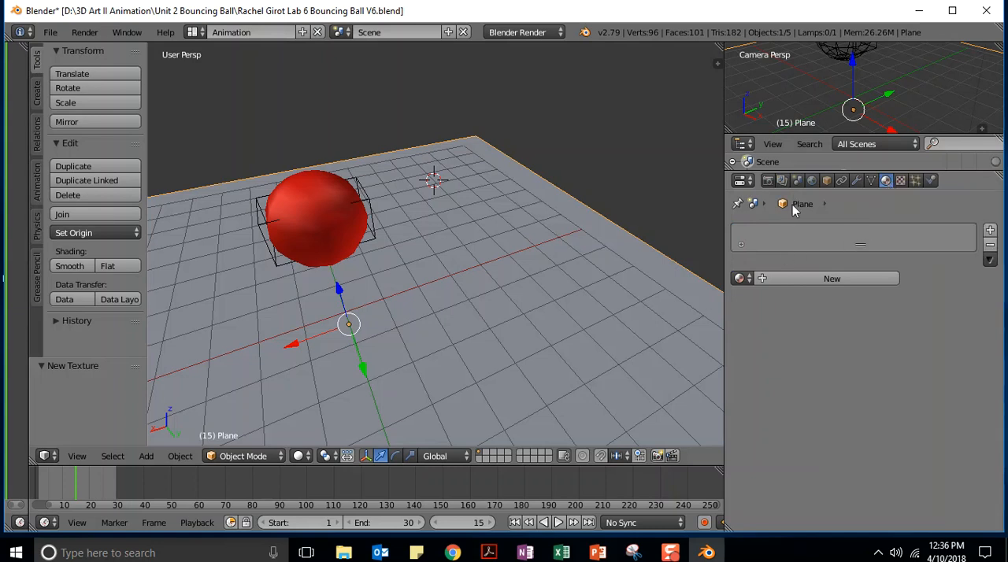
pyautogui.click(811, 280)
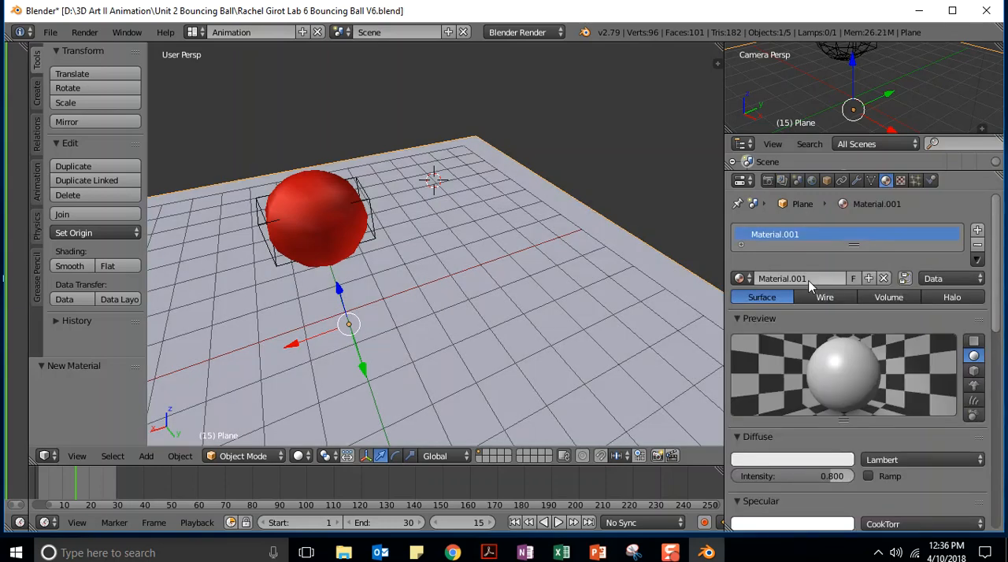
# Switch the viewport to rendered shading and view the ball and plane up close
pyautogui.scroll(-4, 769, 295)
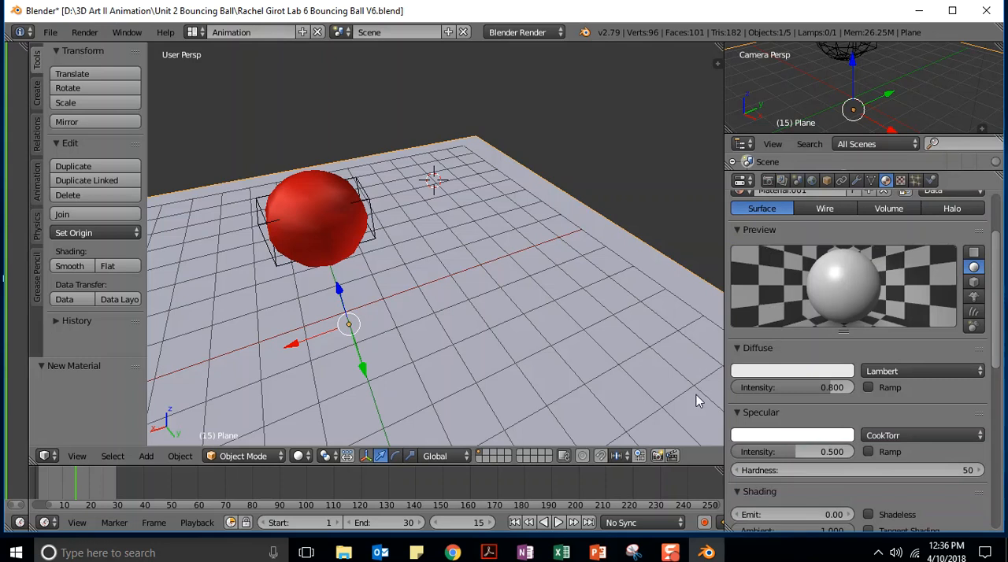
pyautogui.click(299, 456)
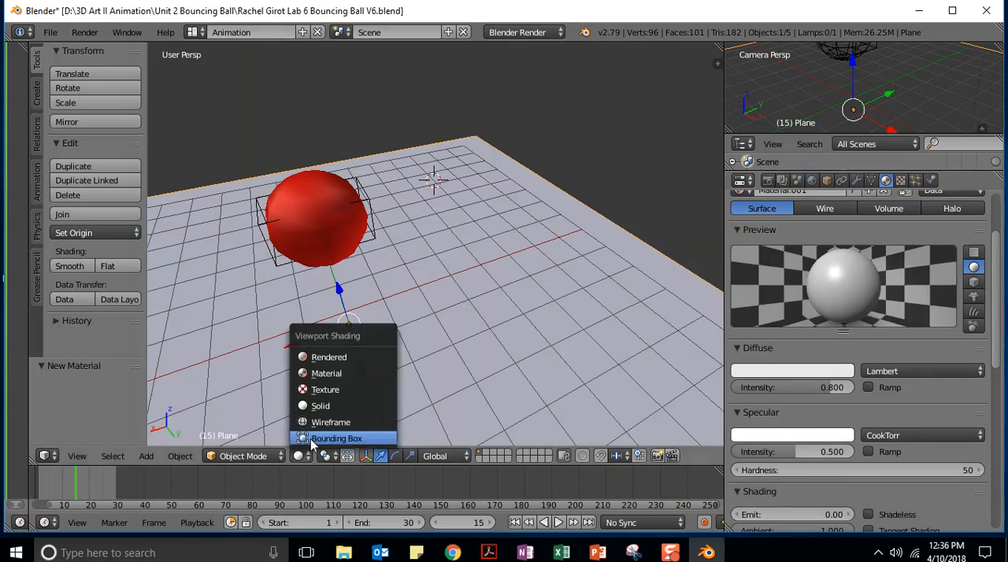
pyautogui.click(321, 357)
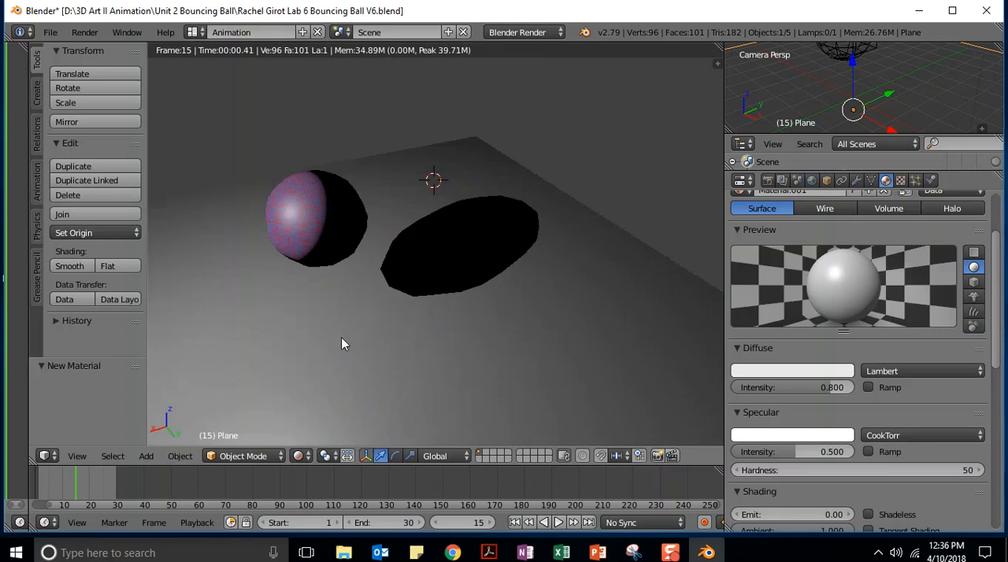
pyautogui.scroll(1, 321, 340)
pyautogui.scroll(1, 321, 339)
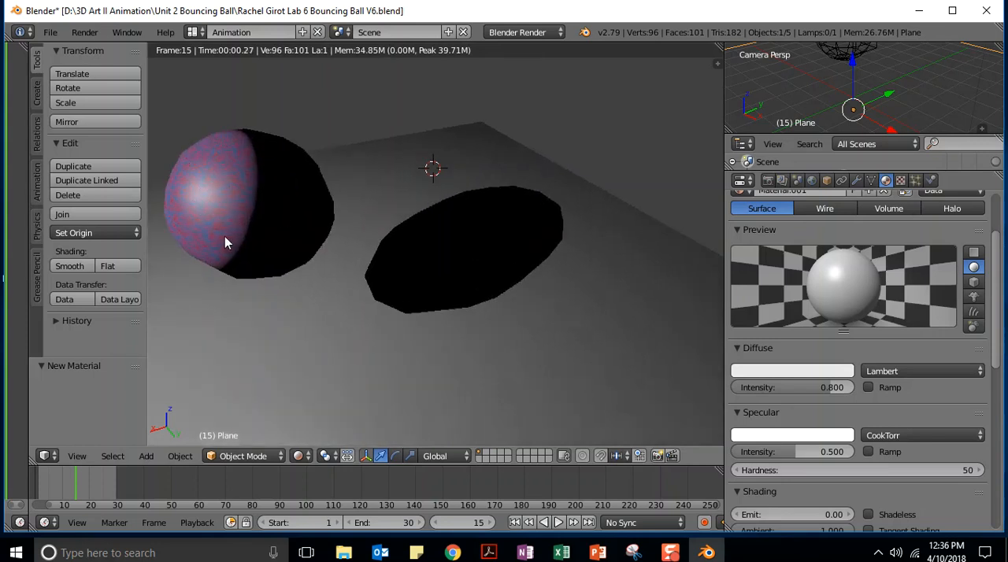
# Try a saturated red and then a maroon sampled from the ball for the plane's diffuse color
pyautogui.click(772, 372)
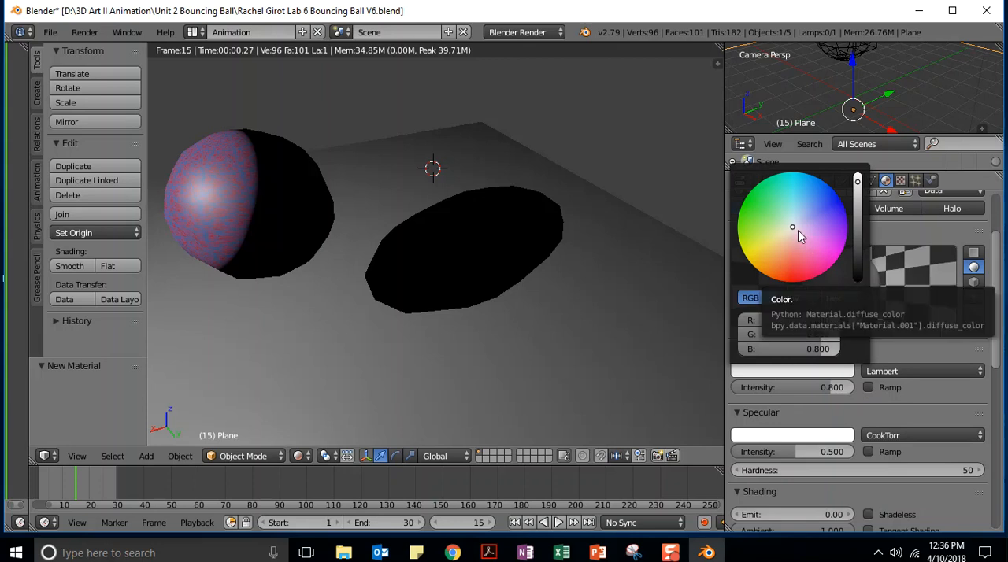
pyautogui.moveTo(793, 226)
pyautogui.mouseDown()
pyautogui.moveTo(776, 243)
pyautogui.moveTo(788, 261)
pyautogui.moveTo(831, 235)
pyautogui.moveTo(825, 201)
pyautogui.moveTo(791, 187)
pyautogui.moveTo(826, 183)
pyautogui.moveTo(806, 208)
pyautogui.moveTo(740, 209)
pyautogui.moveTo(782, 176)
pyautogui.moveTo(741, 214)
pyautogui.moveTo(765, 270)
pyautogui.moveTo(792, 282)
pyautogui.mouseUp()
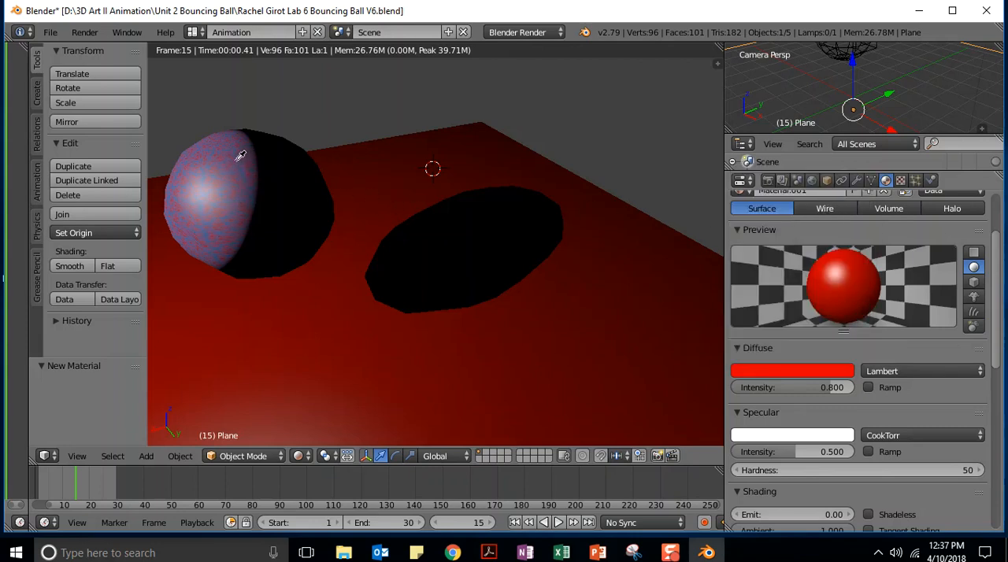
pyautogui.click(224, 242)
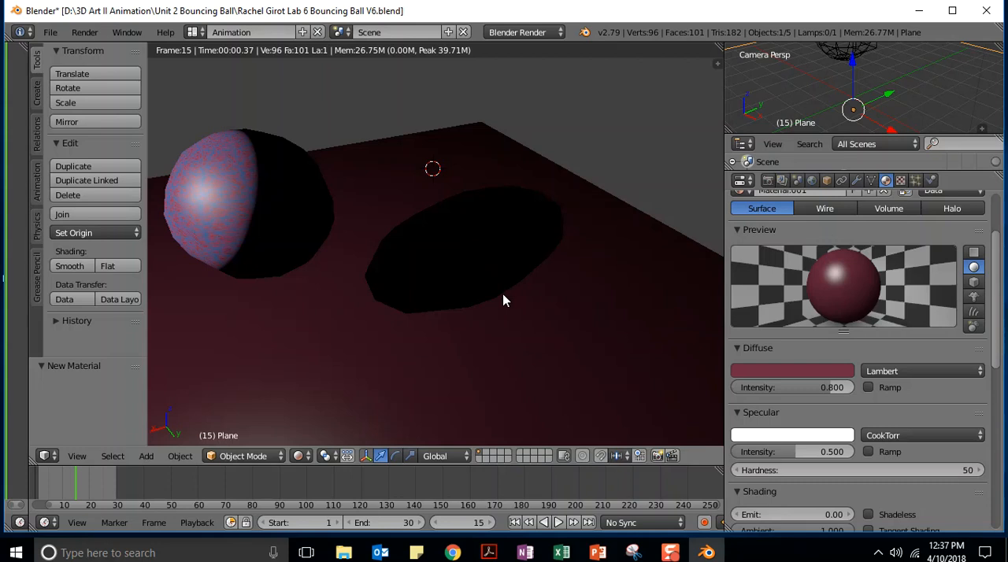
# Try a dark blue and then a grayish blue sampled from the ball for the plane's diffuse color
pyautogui.click(831, 379)
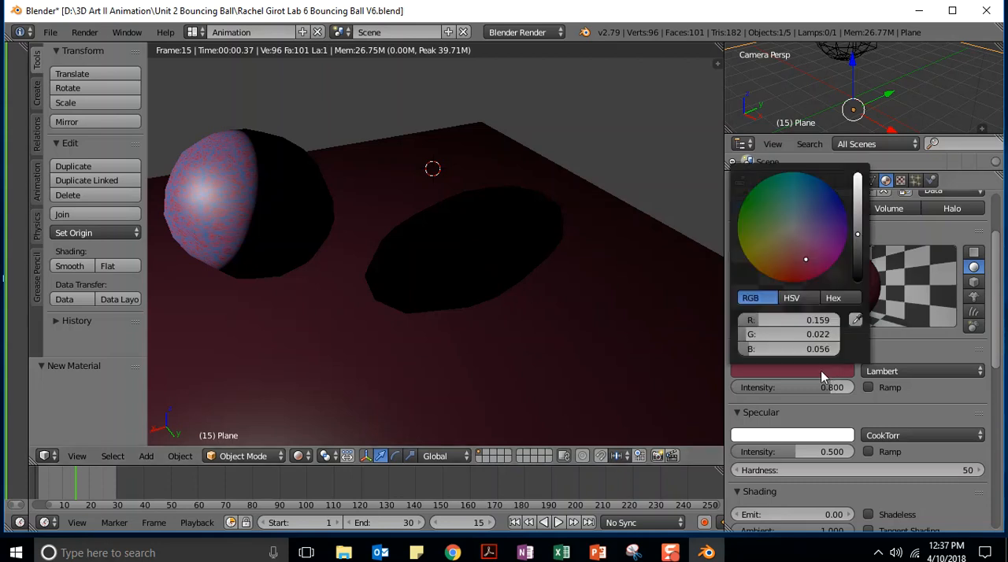
pyautogui.click(855, 323)
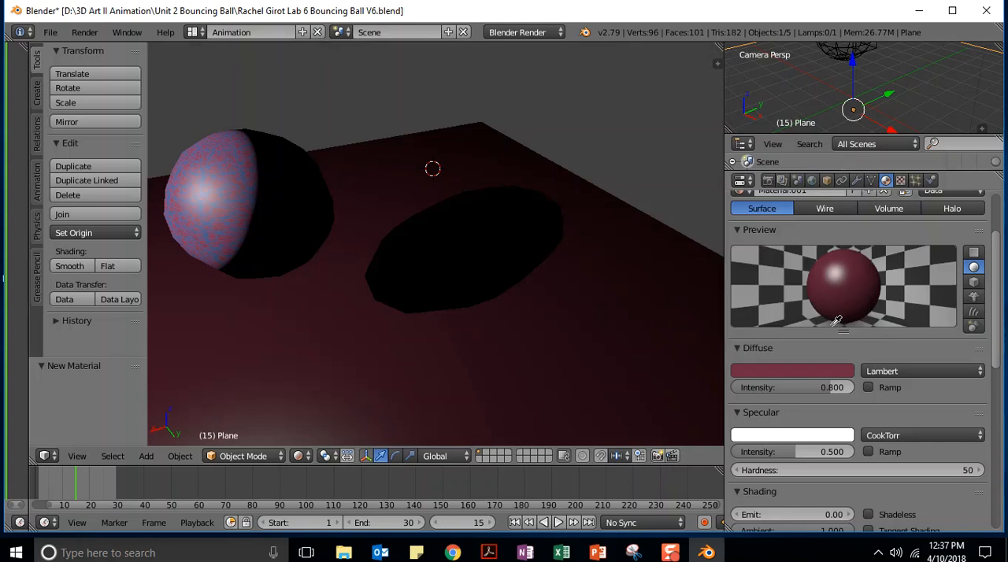
pyautogui.click(243, 182)
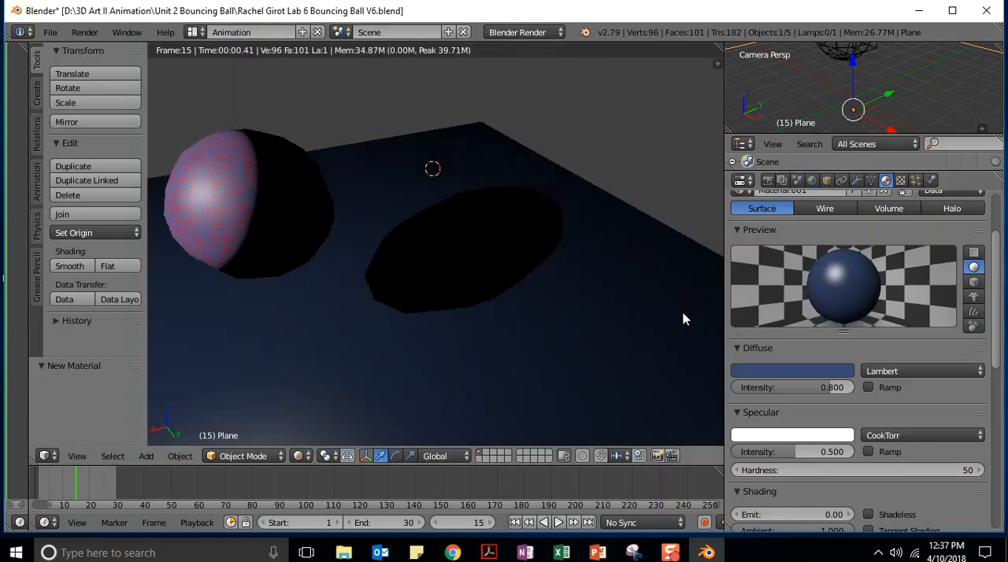
pyautogui.click(824, 373)
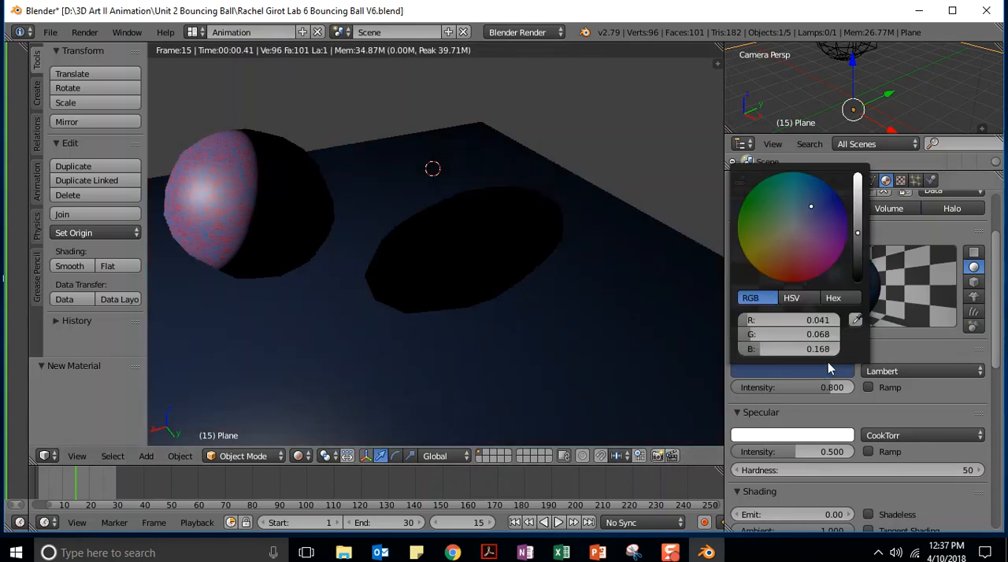
pyautogui.click(855, 322)
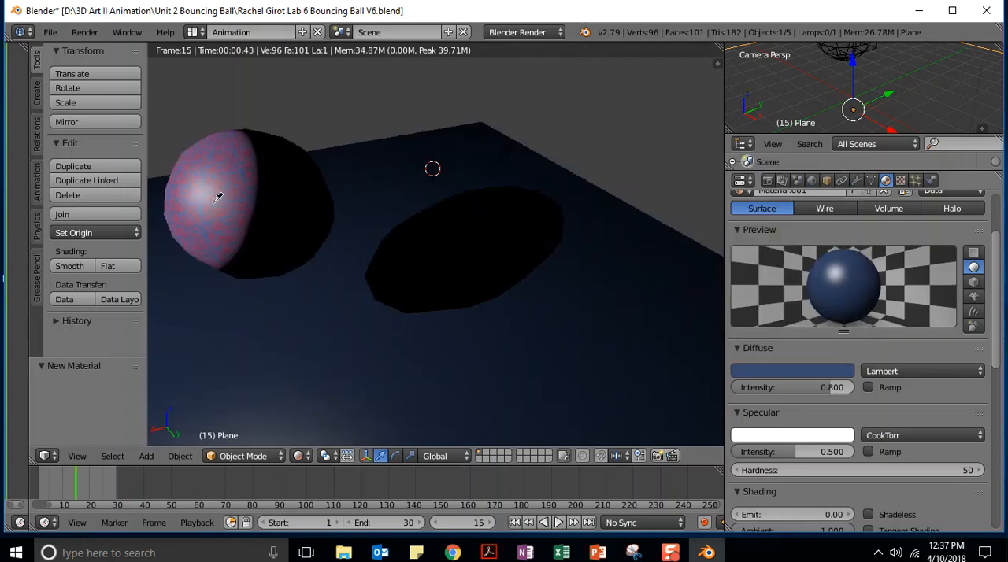
pyautogui.click(218, 197)
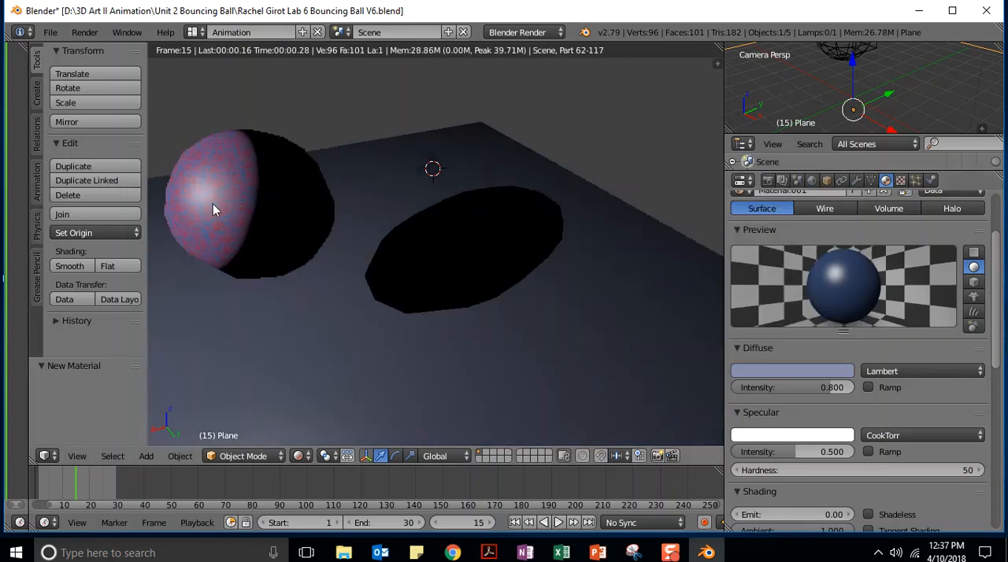
# Try a pale lavender from the ball's highlight and then a medium red from its edge as the plane's diffuse color
pyautogui.click(832, 375)
pyautogui.click(856, 321)
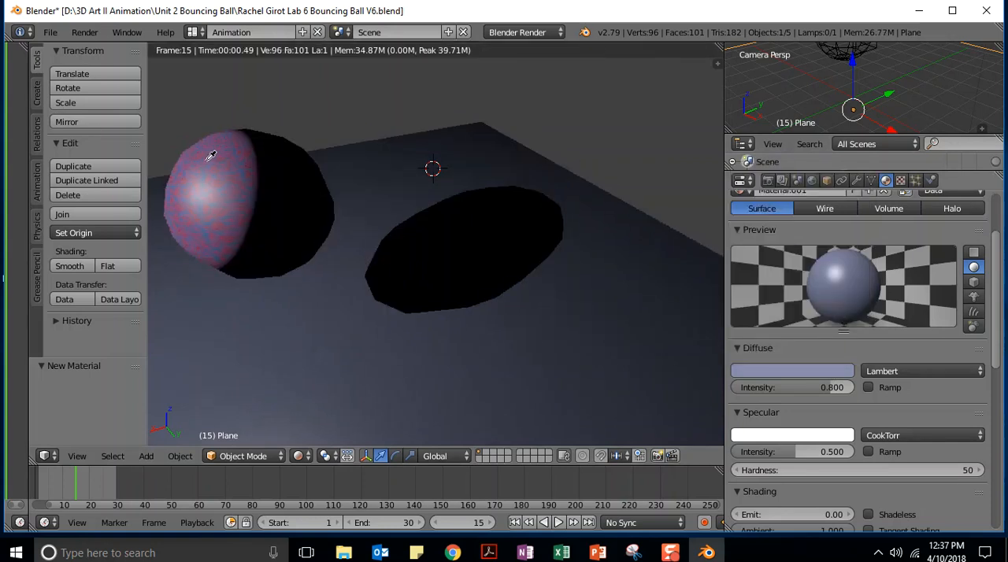
pyautogui.click(200, 193)
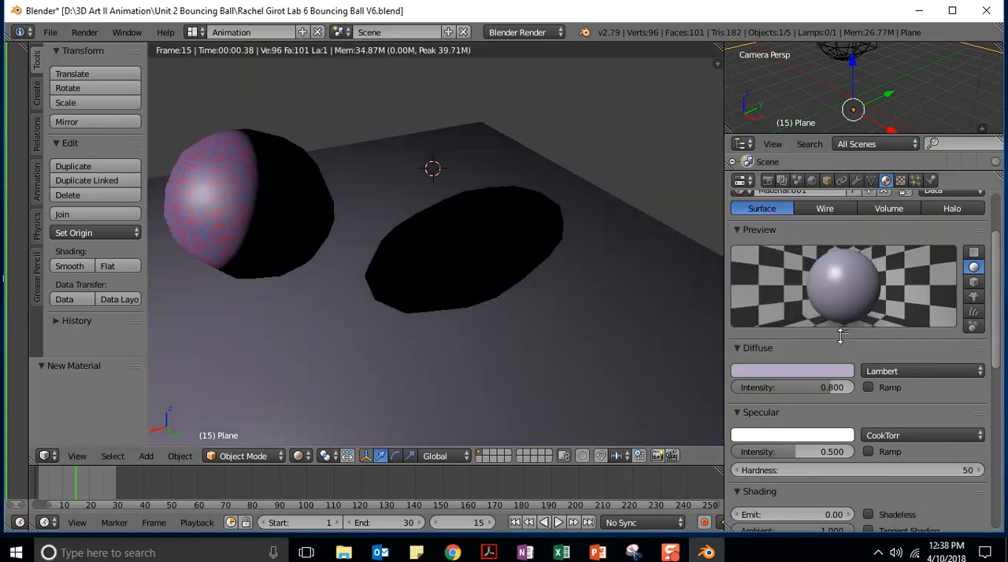
pyautogui.click(845, 370)
pyautogui.click(856, 321)
pyautogui.click(172, 201)
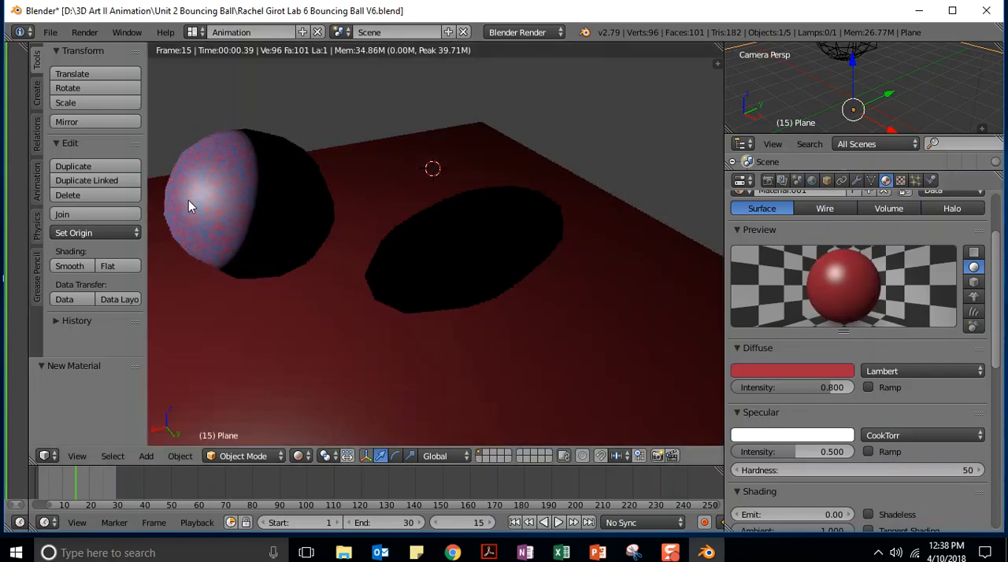
# Sample a dark plum from the ball's shaded edge for the plane's diffuse color and set the diffuse intensity to 0.781
pyautogui.click(832, 371)
pyautogui.click(856, 321)
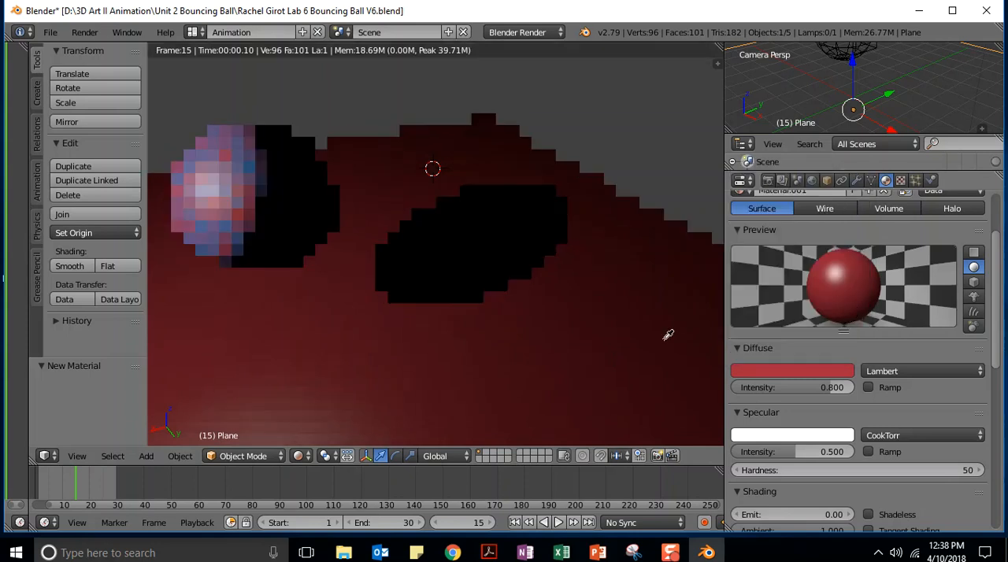
pyautogui.click(249, 208)
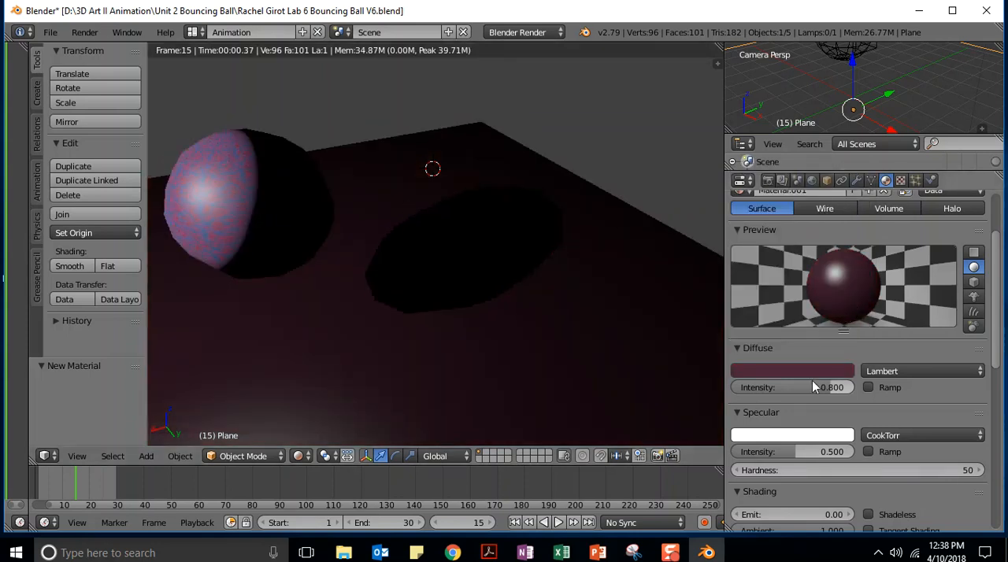
pyautogui.moveTo(833, 391)
pyautogui.mouseDown()
pyautogui.moveTo(783, 390)
pyautogui.moveTo(855, 390)
pyautogui.moveTo(834, 388)
pyautogui.mouseUp()
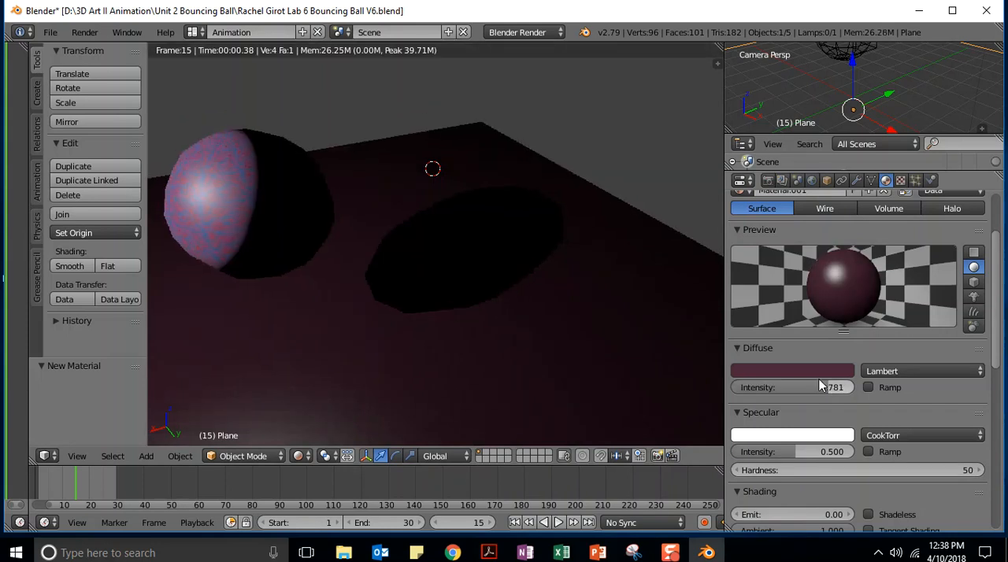
# Sample a dusty rose and then a dark red from the ball as the plane's diffuse color
pyautogui.click(823, 371)
pyautogui.click(854, 321)
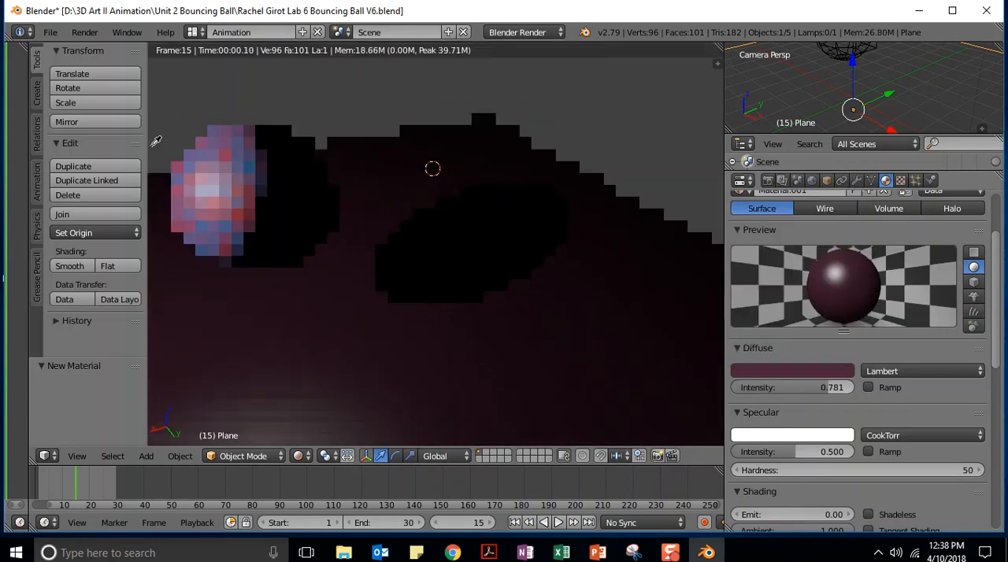
pyautogui.click(222, 213)
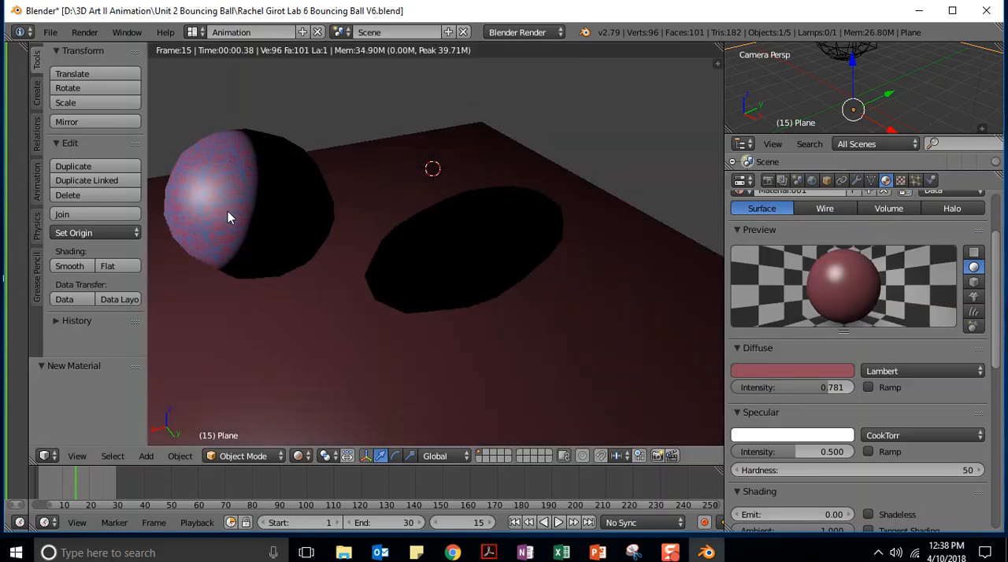
pyautogui.click(822, 372)
pyautogui.click(853, 323)
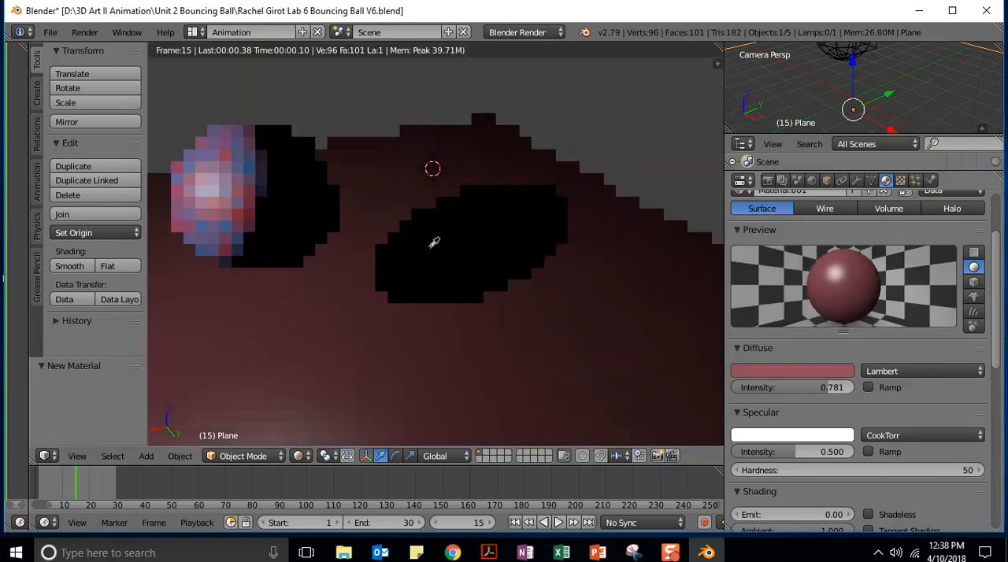
pyautogui.click(243, 213)
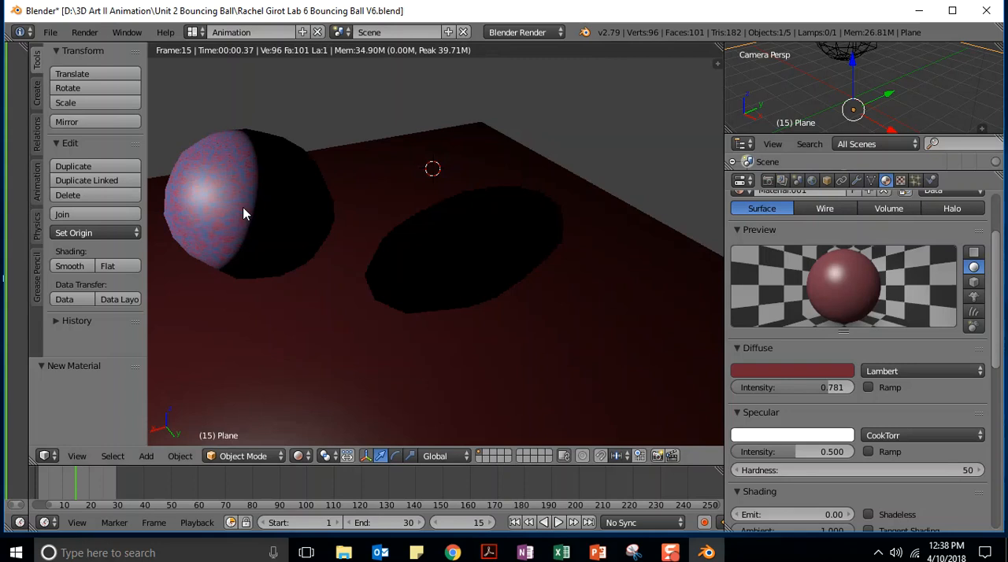
# Sample a muted rose and then a dusty mauve from the lit side of the ball as the plane's diffuse color
pyautogui.click(843, 371)
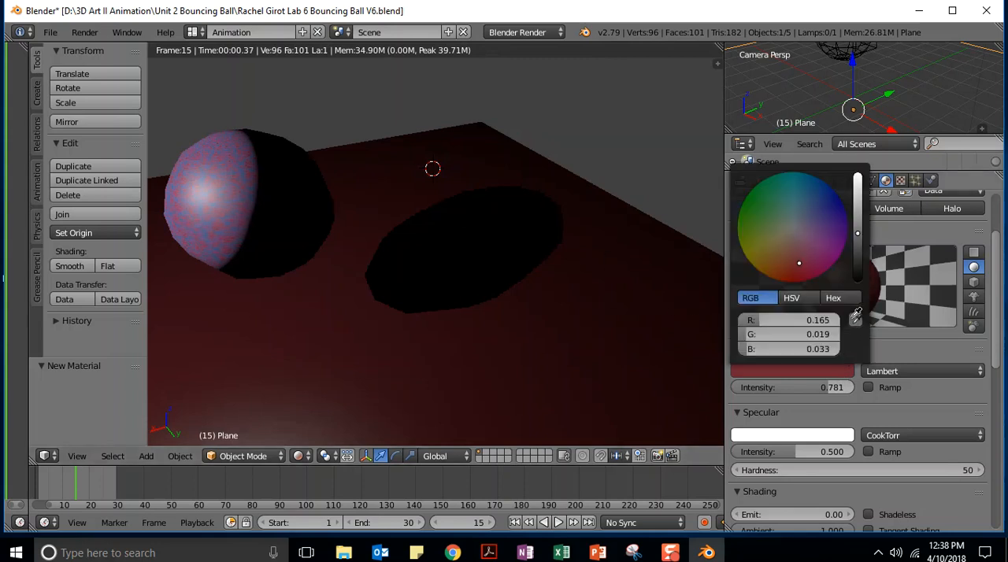
pyautogui.click(856, 315)
pyautogui.click(221, 228)
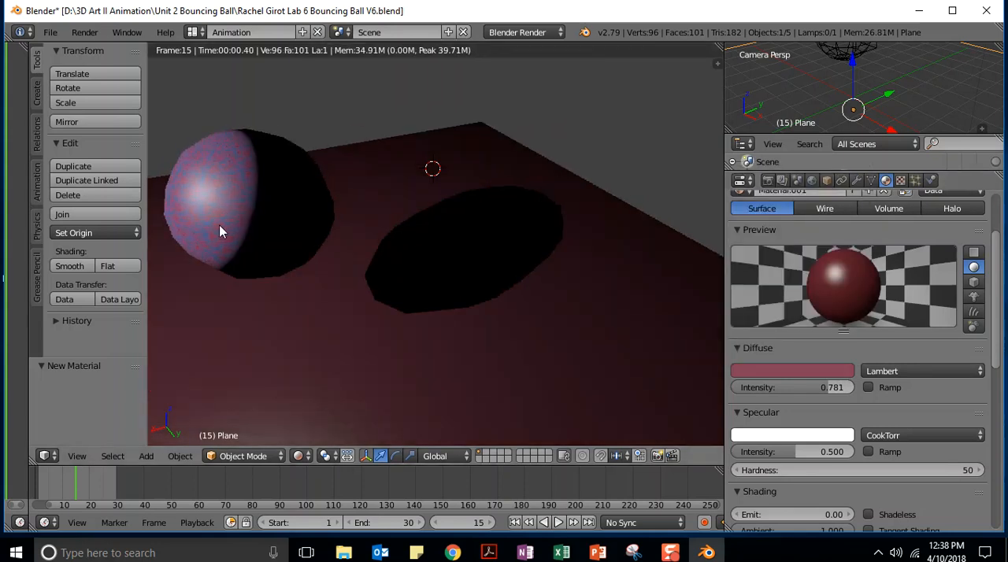
pyautogui.click(836, 371)
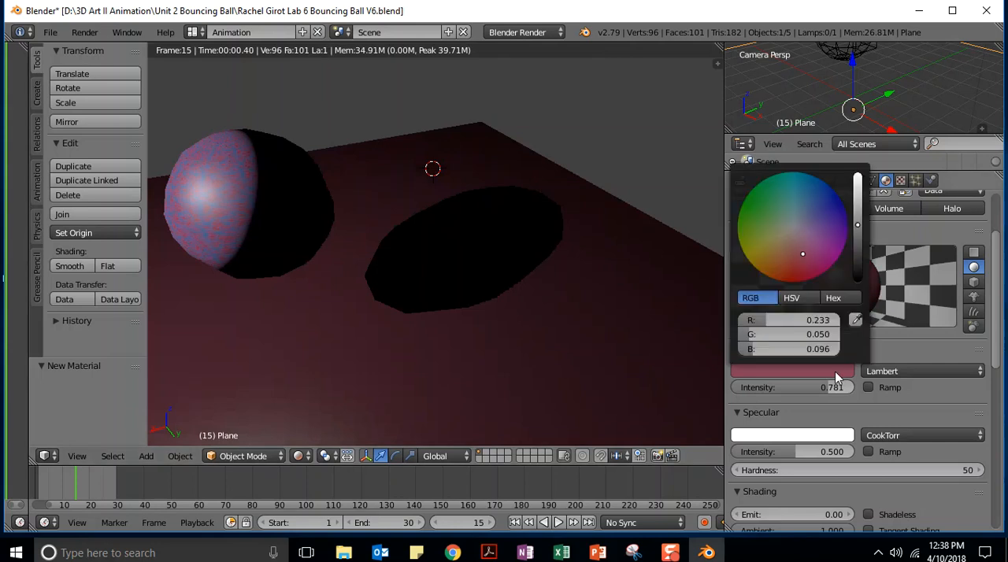
pyautogui.click(856, 319)
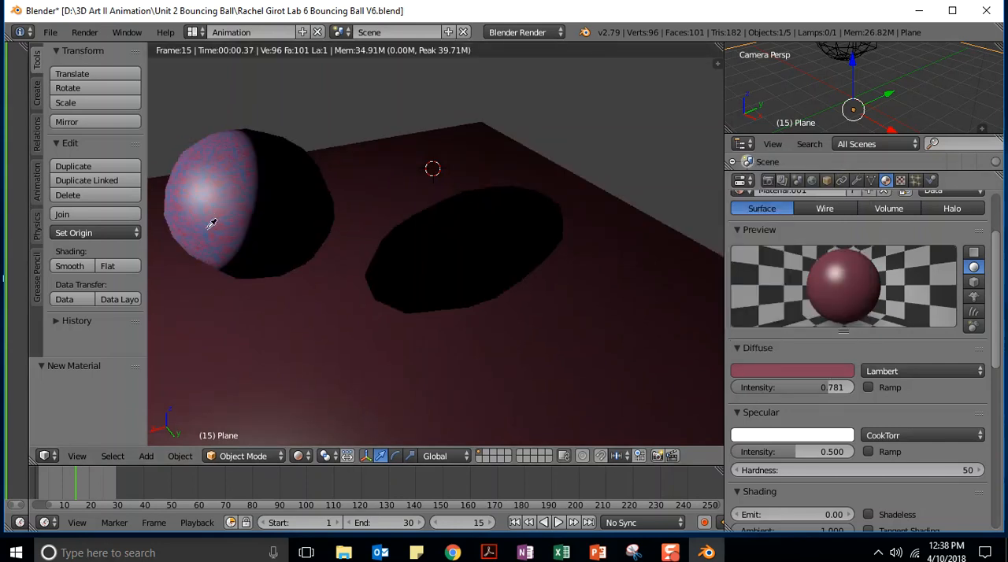
pyautogui.click(192, 222)
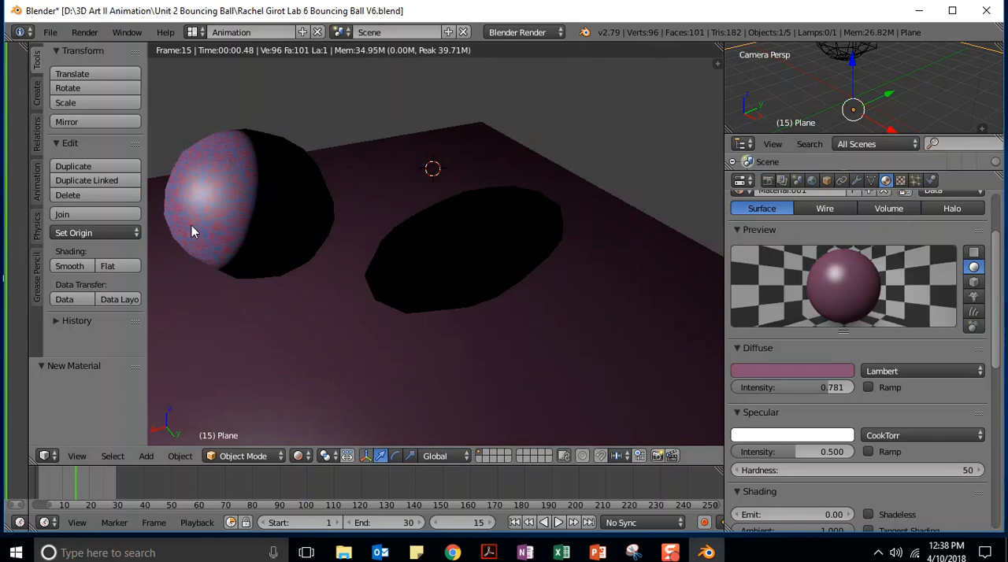
# Set the plane's diffuse intensity to 0.597 and change its diffuse color to a bright, fully saturated red
pyautogui.moveTo(815, 383); pyautogui.dragTo(845, 384)
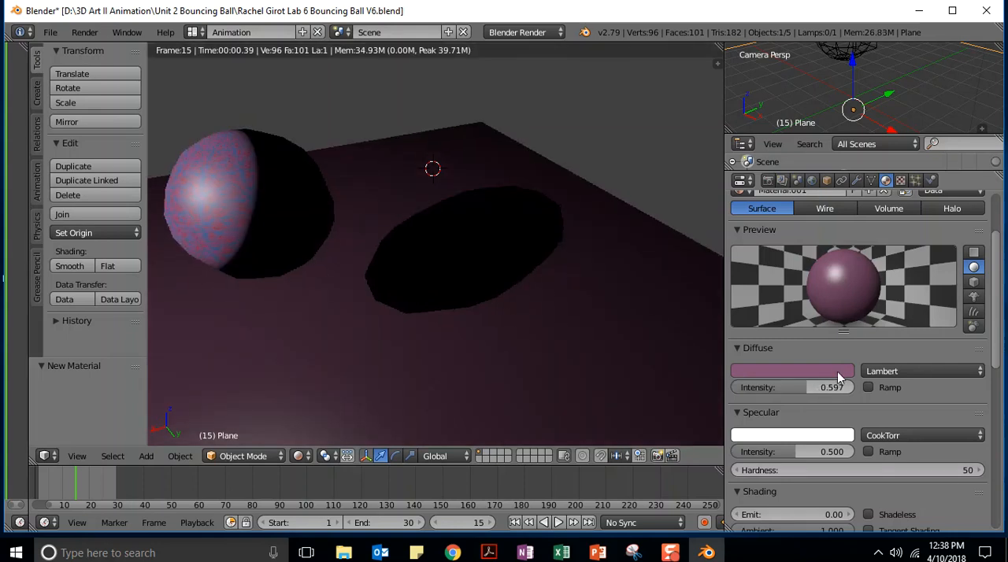
pyautogui.click(835, 371)
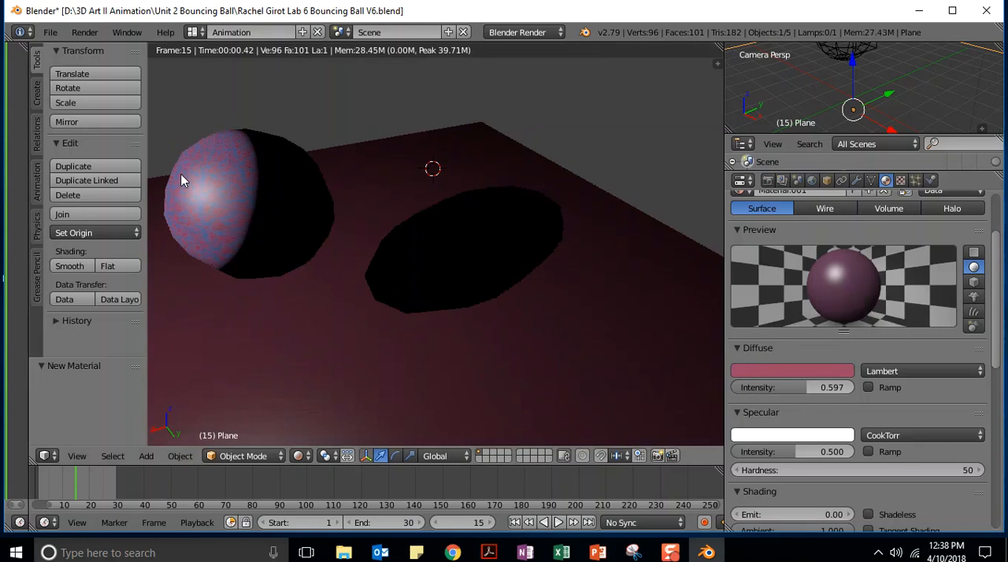
pyautogui.click(802, 368)
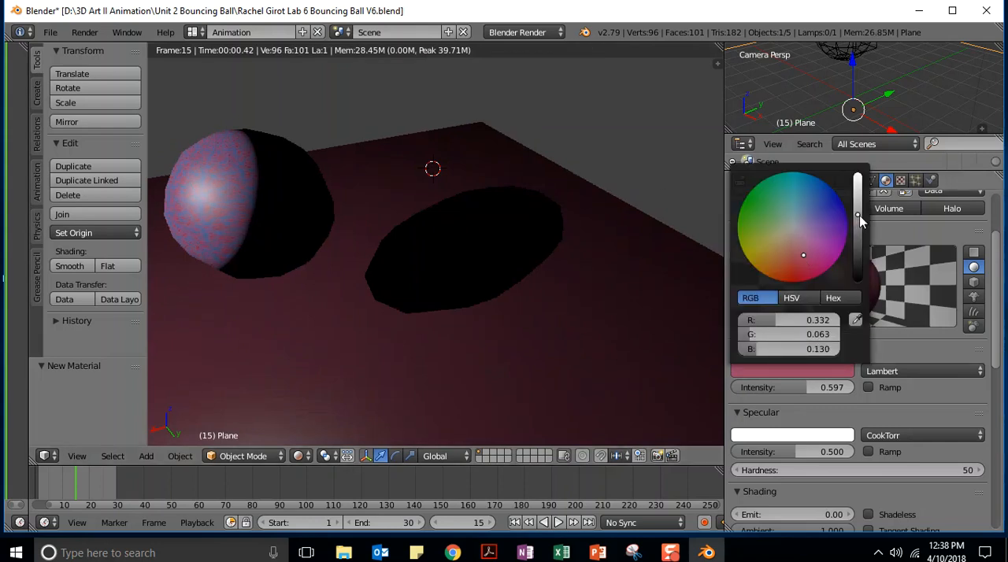
pyautogui.moveTo(858, 219); pyautogui.dragTo(857, 186)
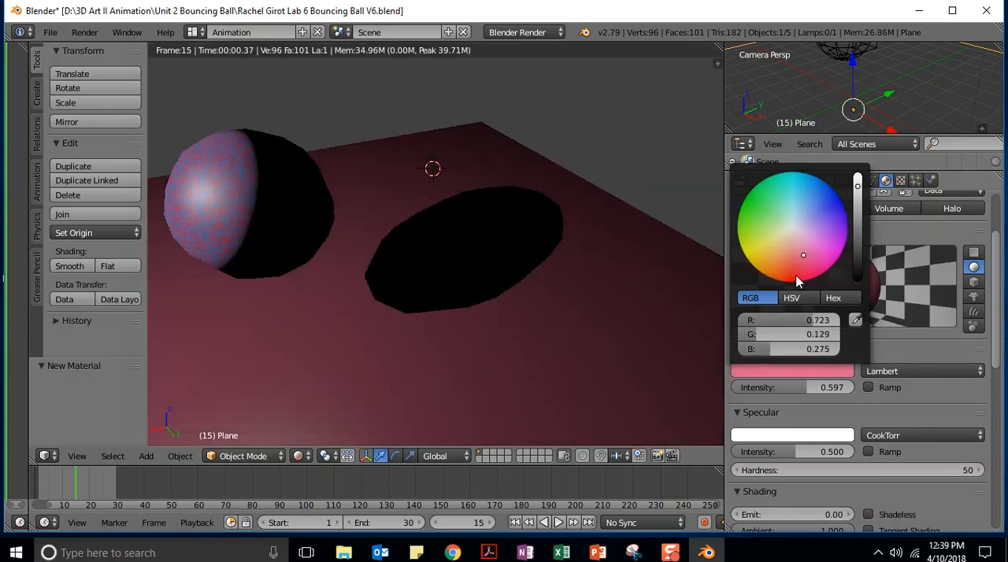
pyautogui.moveTo(800, 253)
pyautogui.mouseDown()
pyautogui.moveTo(820, 264)
pyautogui.moveTo(793, 281)
pyautogui.mouseUp()
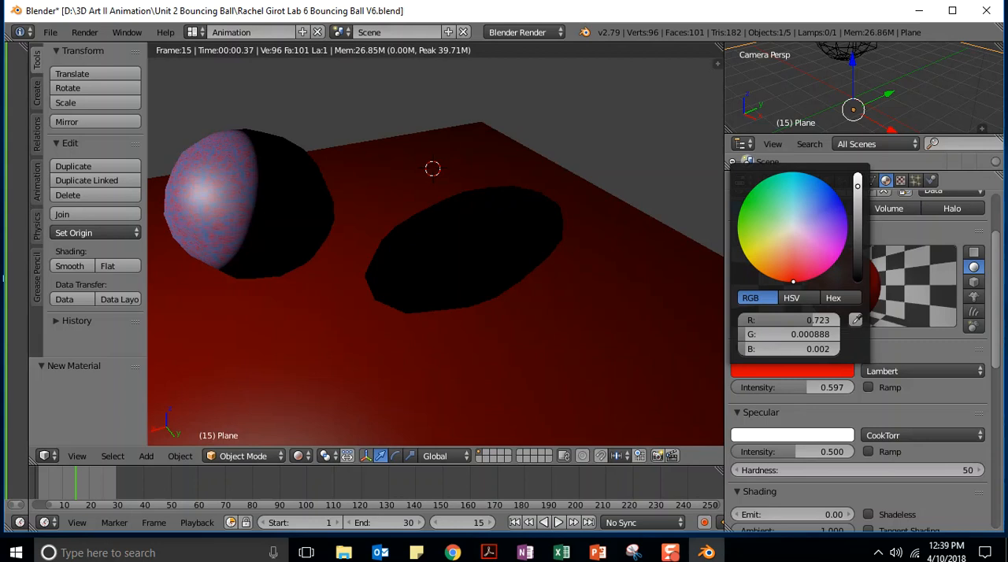
pyautogui.moveTo(859, 188); pyautogui.dragTo(858, 175)
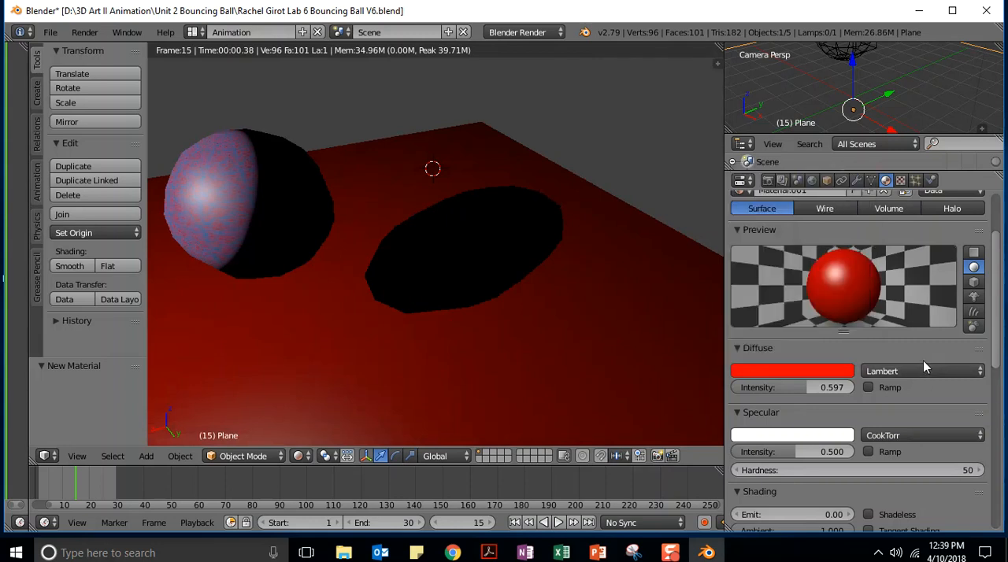
# Add a new texture to the plane's material, try the Blend type, and set the type to Clouds
pyautogui.moveTo(997, 307); pyautogui.dragTo(1002, 229)
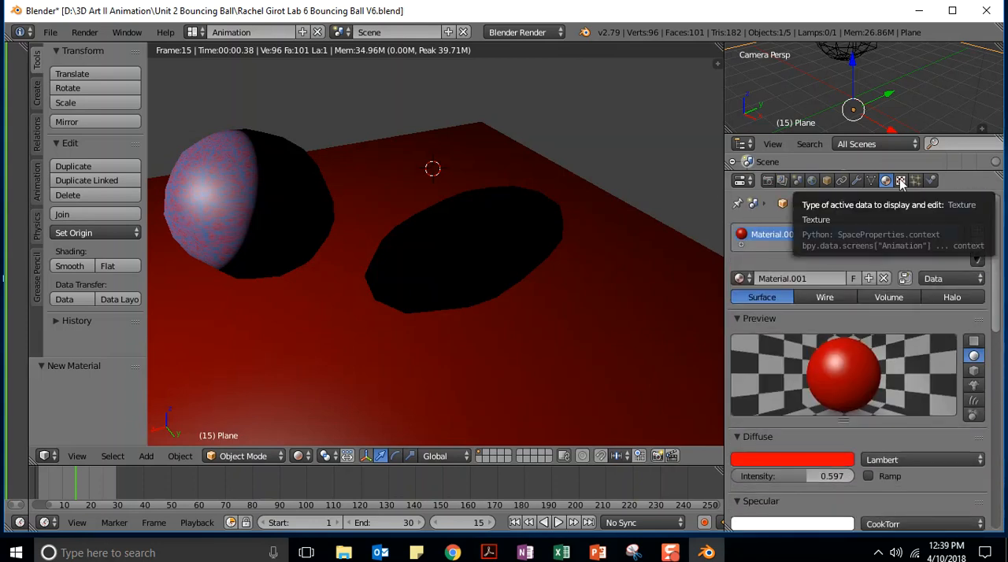
pyautogui.click(900, 181)
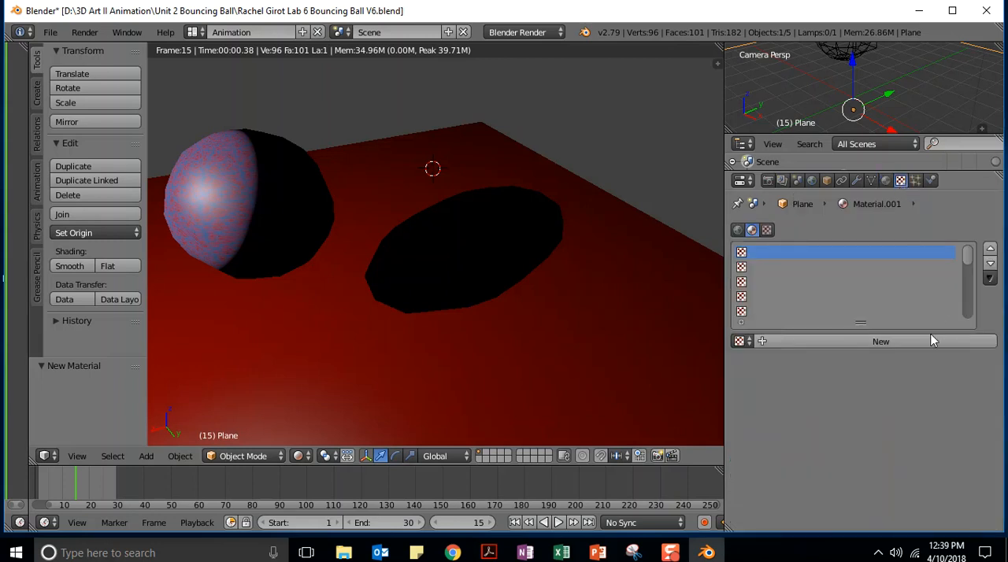
pyautogui.click(850, 342)
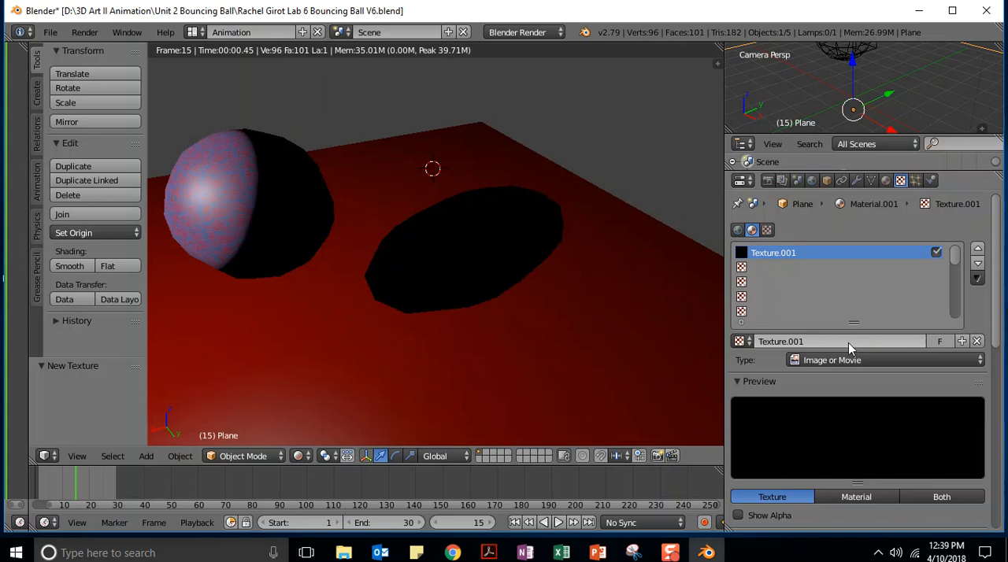
pyautogui.moveTo(1001, 214); pyautogui.dragTo(1004, 262)
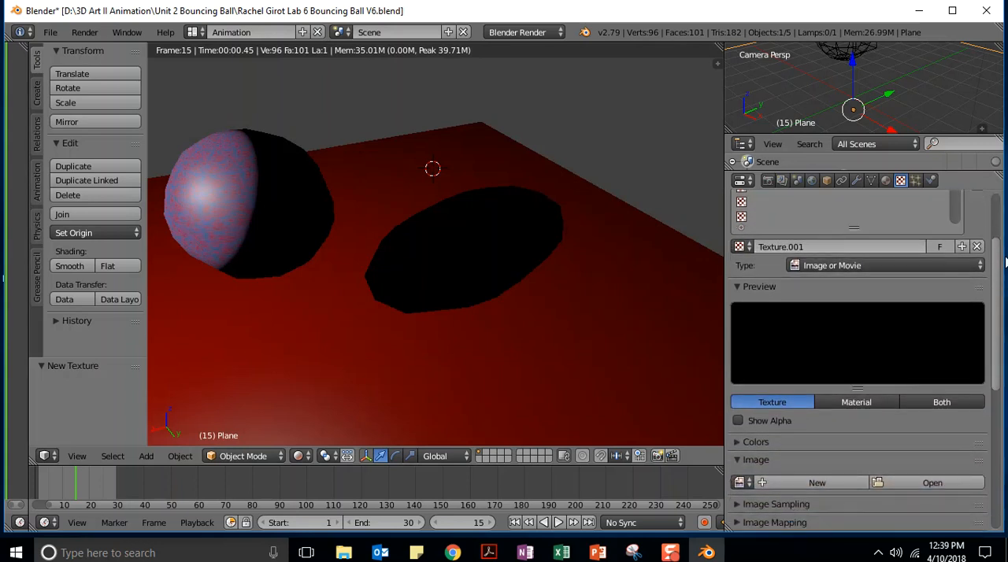
pyautogui.click(835, 265)
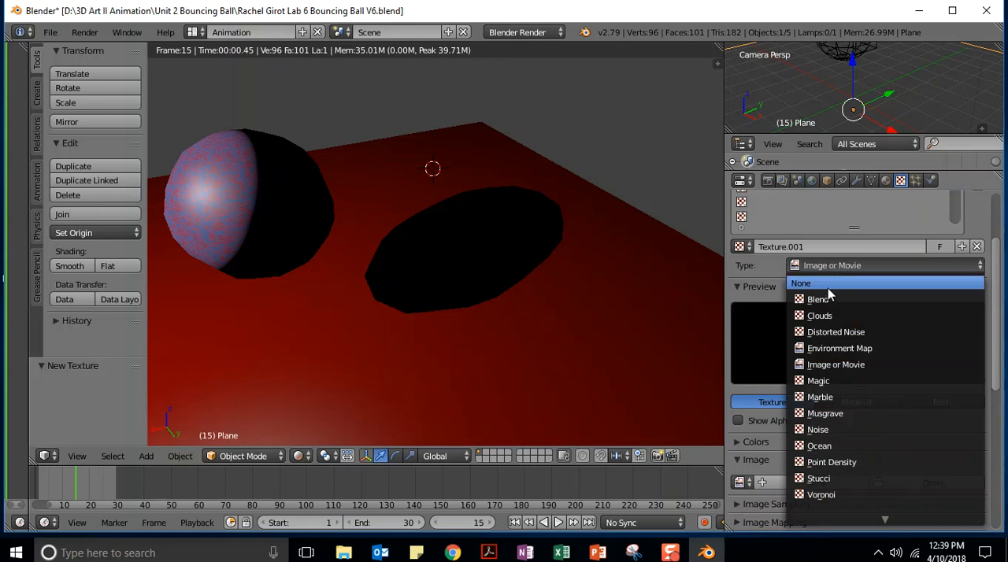
pyautogui.click(826, 299)
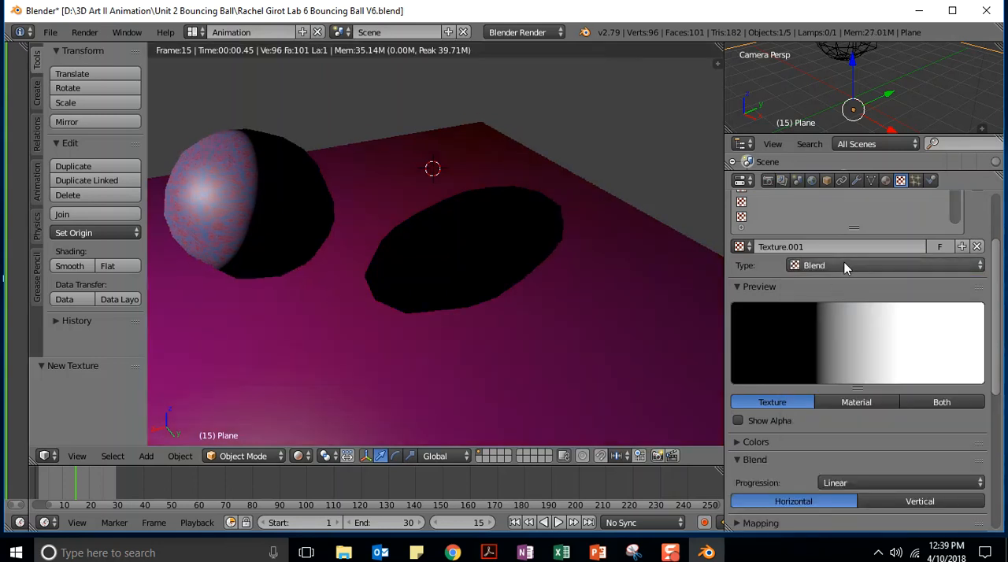
pyautogui.click(842, 264)
pyautogui.click(824, 316)
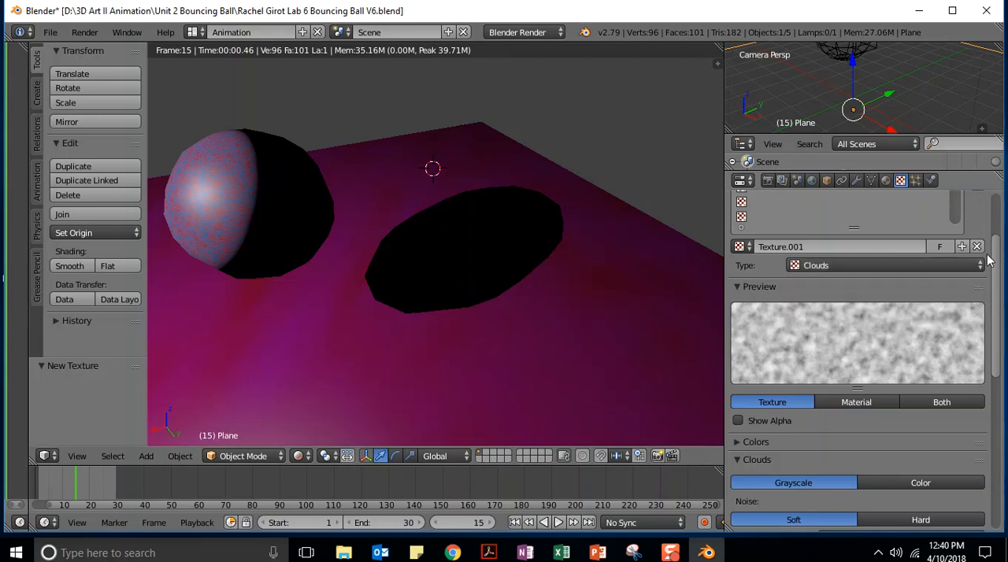
# Change the Clouds texture's influence color to a bright blue
pyautogui.moveTo(998, 245); pyautogui.dragTo(999, 403)
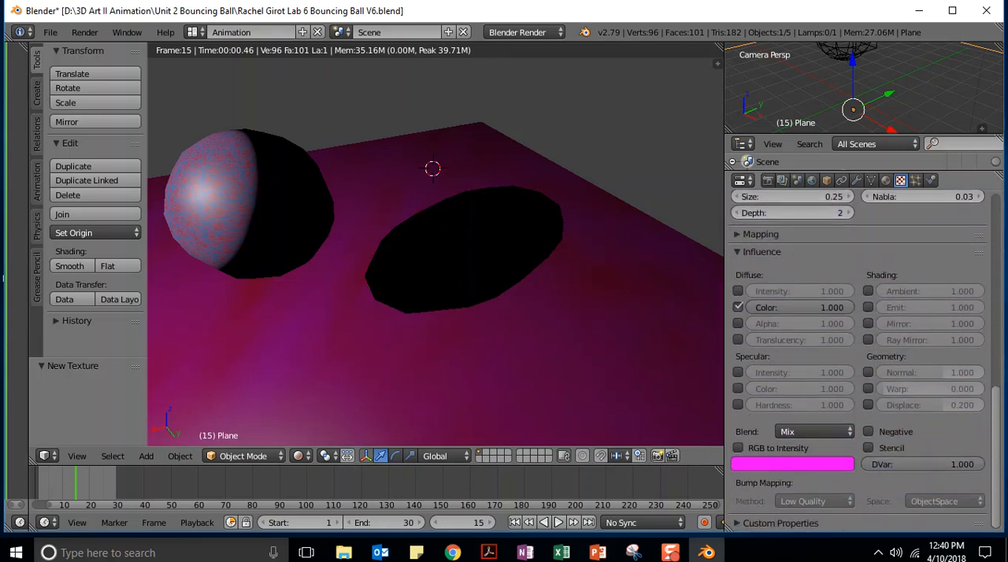
pyautogui.click(764, 468)
pyautogui.moveTo(839, 344)
pyautogui.mouseDown()
pyautogui.moveTo(813, 338)
pyautogui.moveTo(818, 356)
pyautogui.moveTo(789, 375)
pyautogui.moveTo(830, 358)
pyautogui.moveTo(820, 273)
pyautogui.mouseUp()
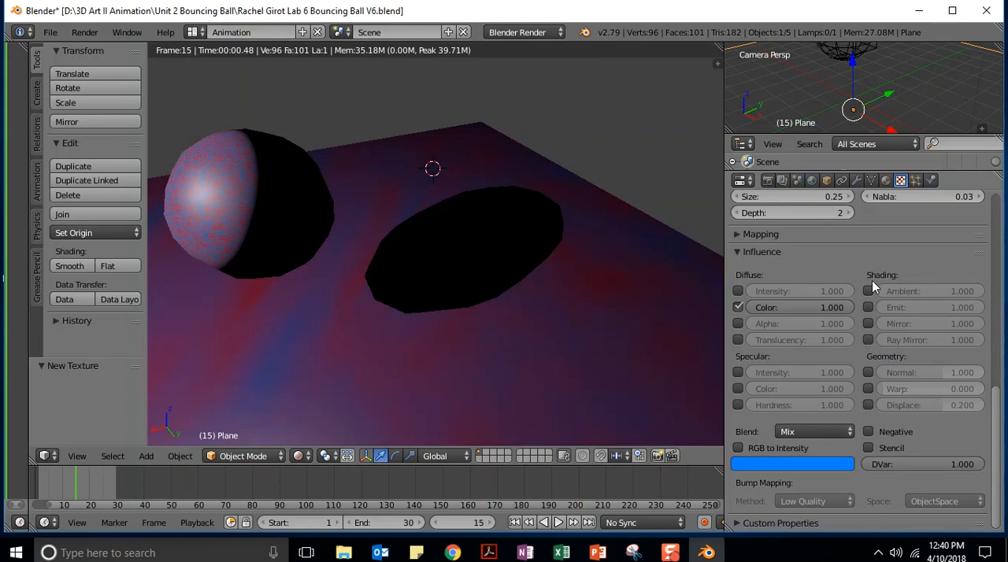
# Try the Add, Subtract and Multiply blend modes for the plane's Clouds texture
pyautogui.scroll(2, 991, 458)
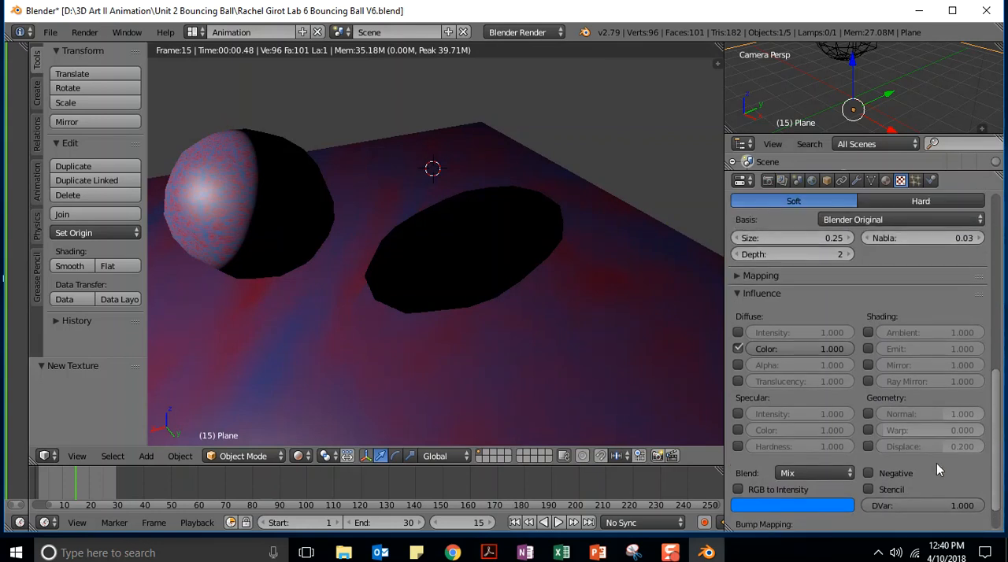
pyautogui.click(830, 473)
pyautogui.click(802, 442)
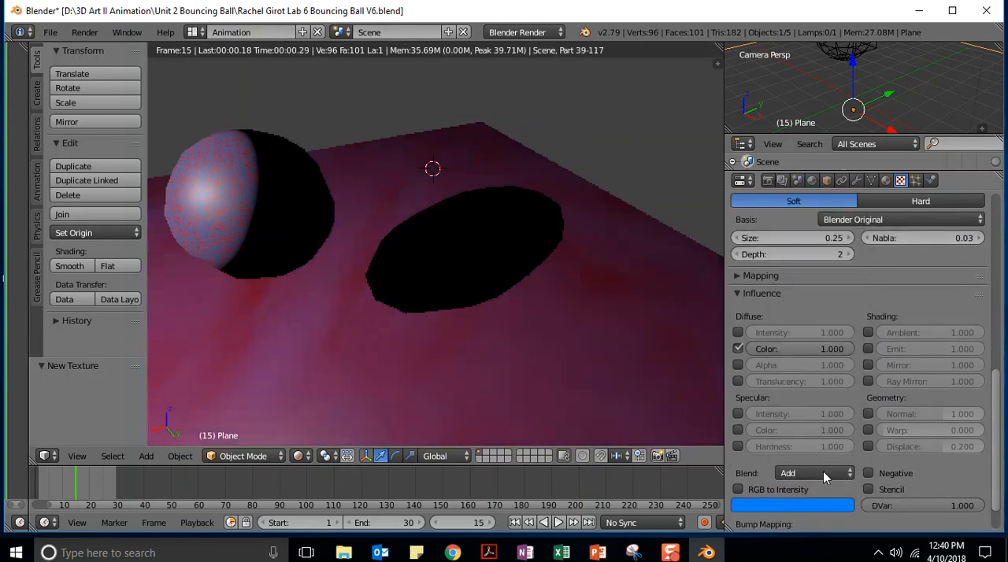
pyautogui.click(811, 474)
pyautogui.click(803, 425)
pyautogui.click(806, 471)
pyautogui.click(810, 408)
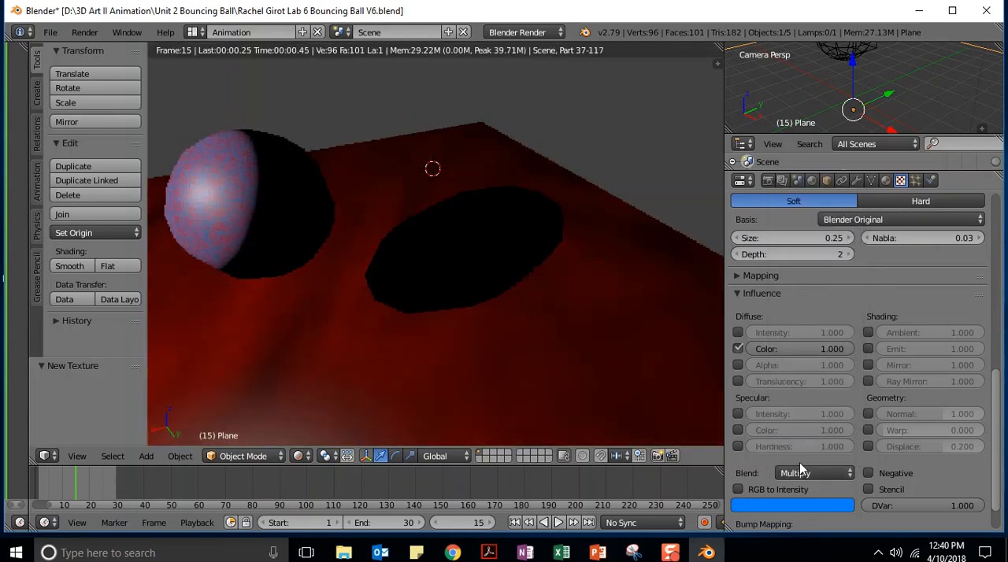
# Try the Overlay, Divide and Darken blend modes for the plane's Clouds texture
pyautogui.click(804, 473)
pyautogui.click(804, 376)
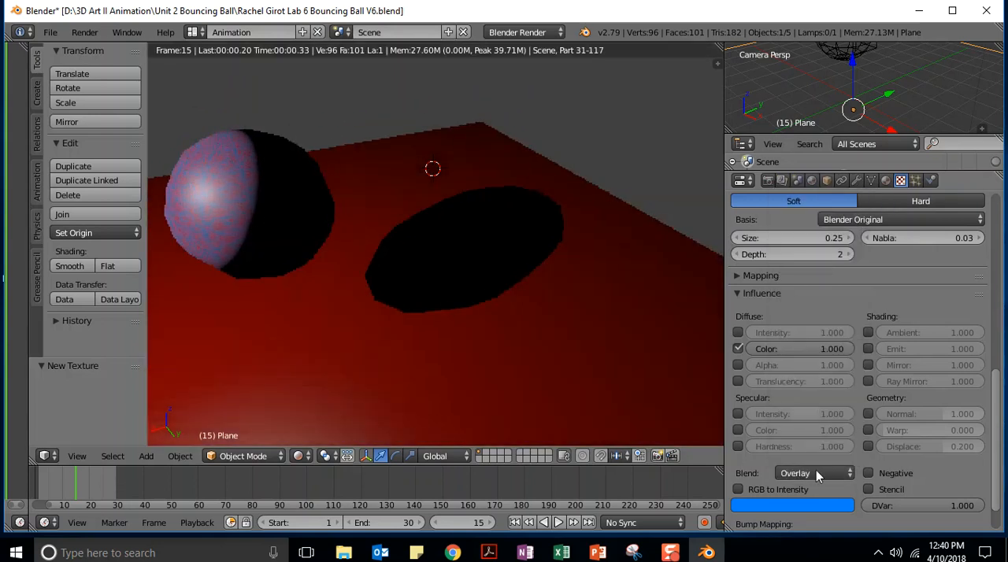
pyautogui.click(811, 471)
pyautogui.click(791, 343)
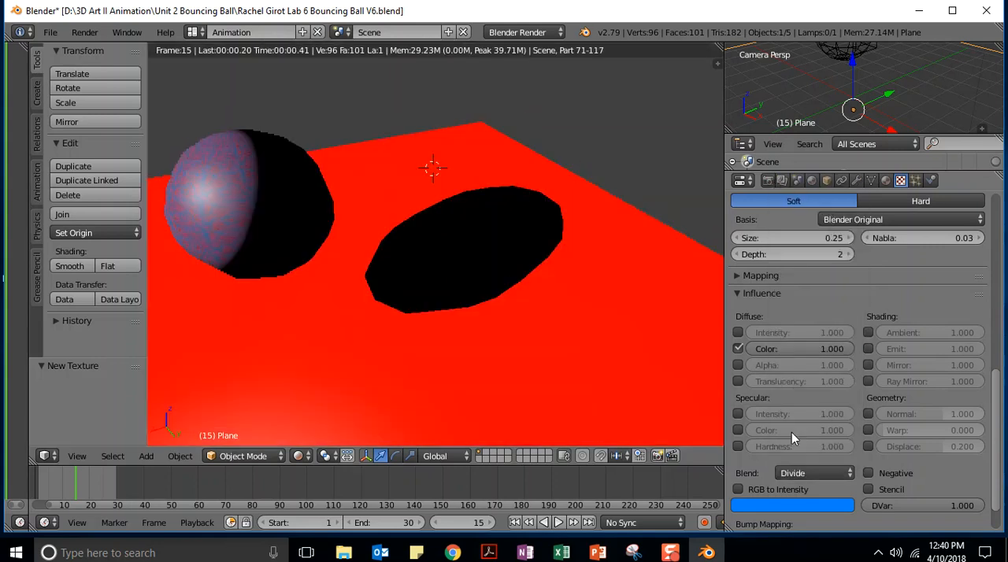
pyautogui.click(810, 472)
pyautogui.click(793, 326)
# Try the Hue, Saturation and Color blend modes for the plane's Clouds texture
pyautogui.click(788, 472)
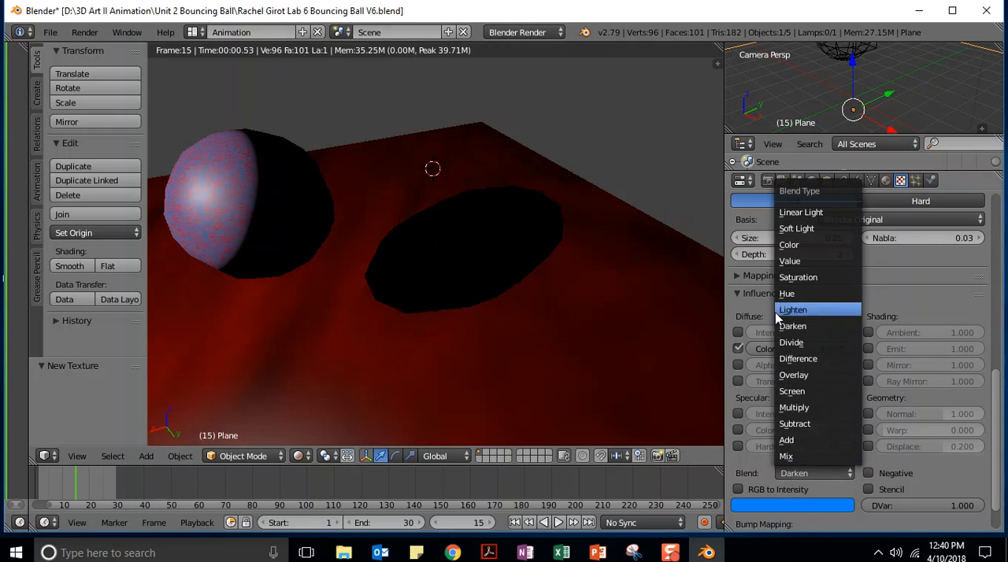
pyautogui.click(789, 296)
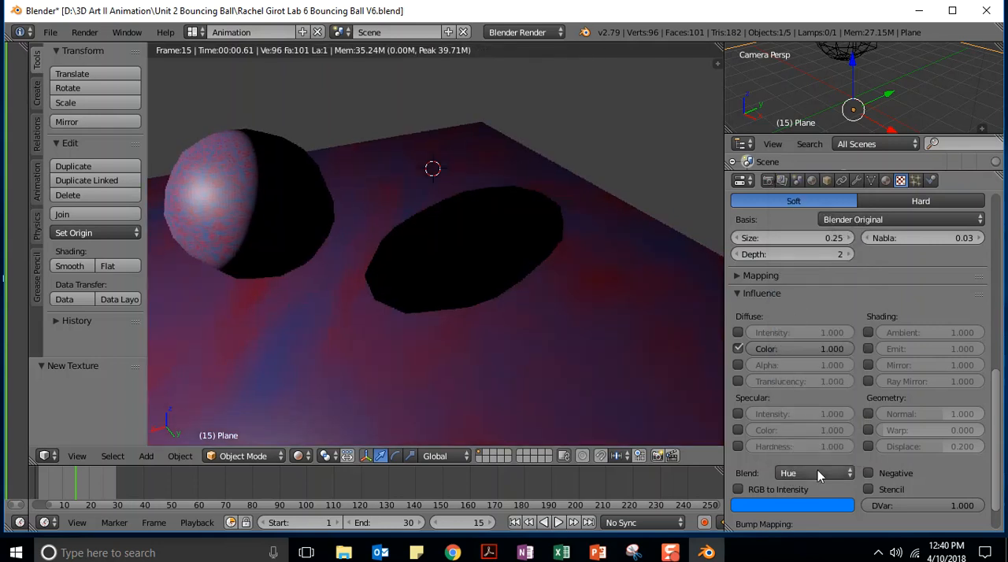
pyautogui.click(816, 472)
pyautogui.click(800, 277)
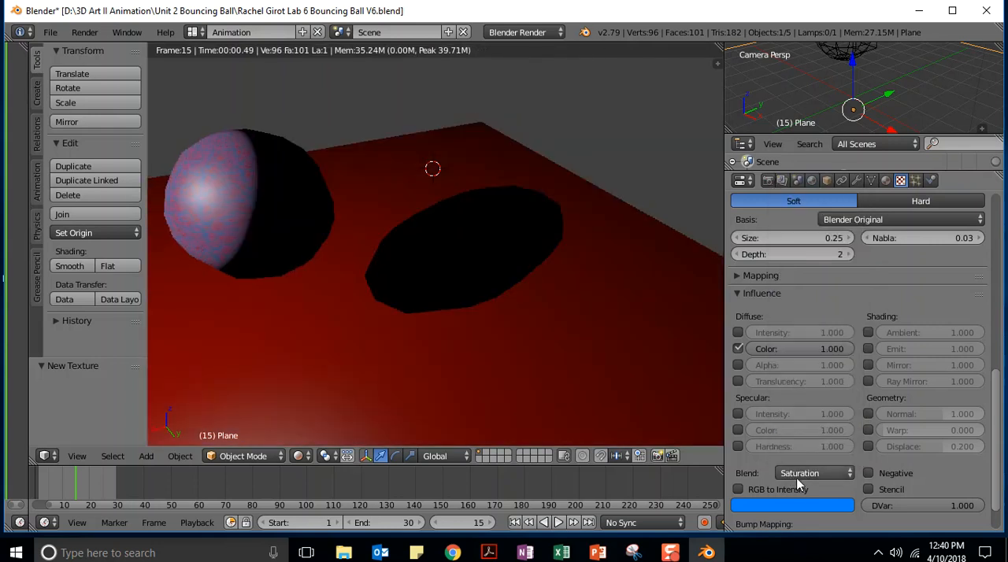
pyautogui.click(796, 473)
pyautogui.click(791, 250)
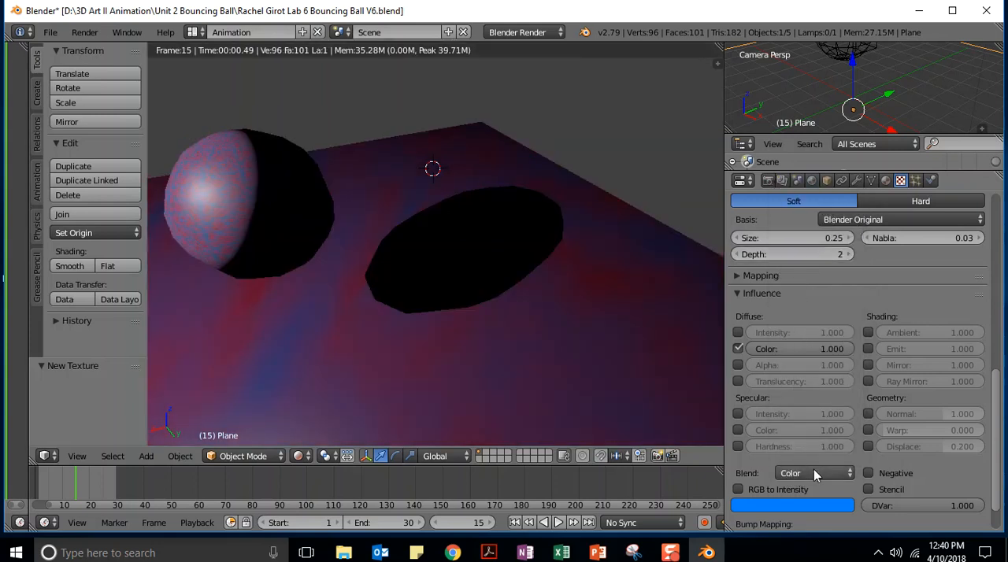
# Compare the Mix, Color, Soft Light and Linear Light blend modes on the Clouds texture and set the blend to Color
pyautogui.click(813, 471)
pyautogui.click(799, 456)
pyautogui.click(803, 475)
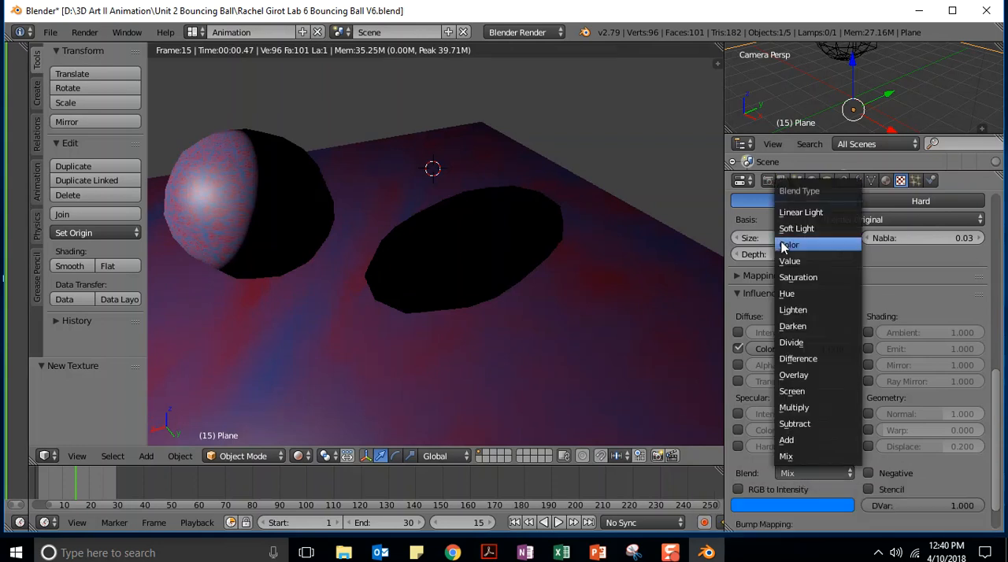
pyautogui.click(790, 245)
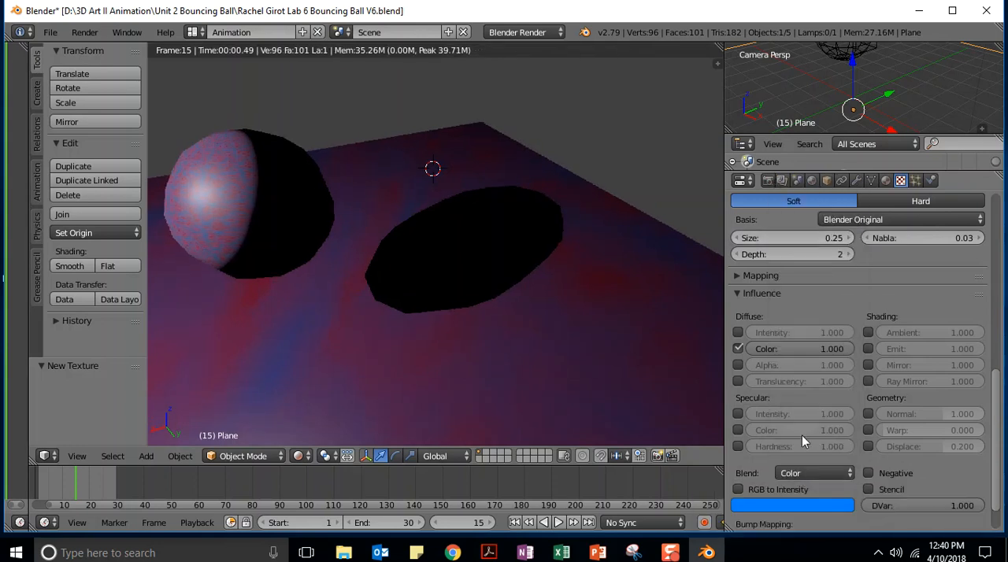
pyautogui.click(809, 474)
pyautogui.click(796, 229)
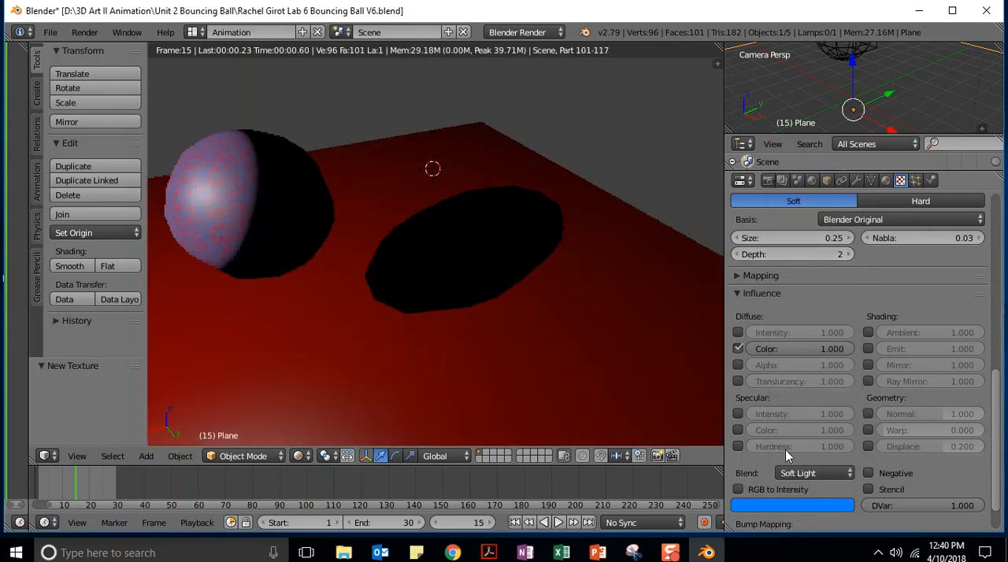
pyautogui.click(794, 473)
pyautogui.click(801, 212)
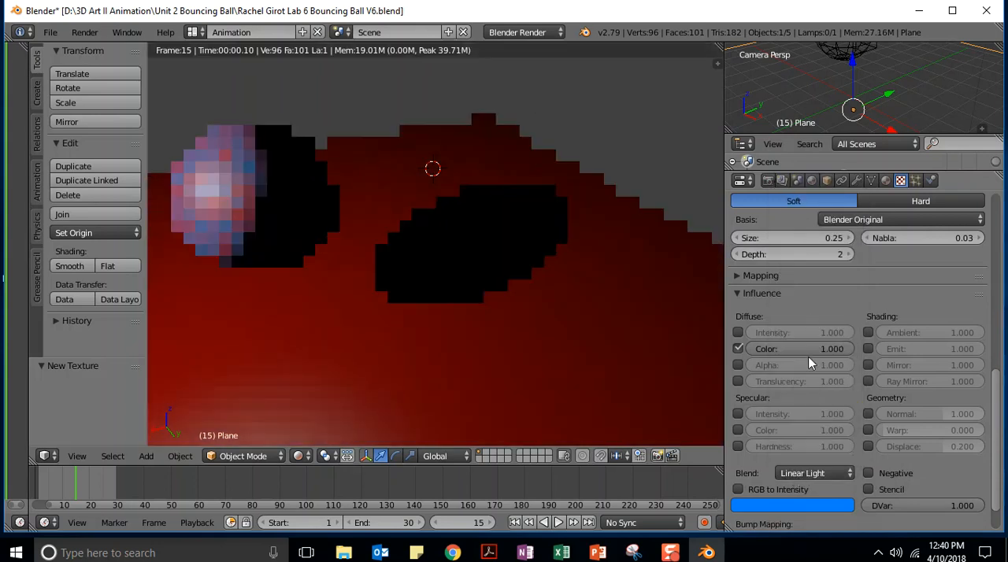
pyautogui.click(799, 471)
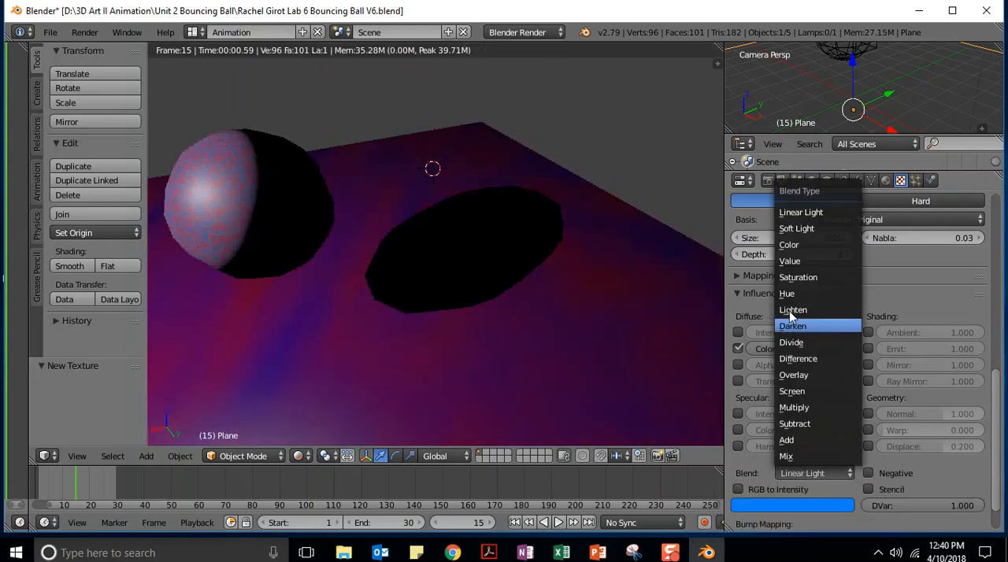
pyautogui.click(789, 245)
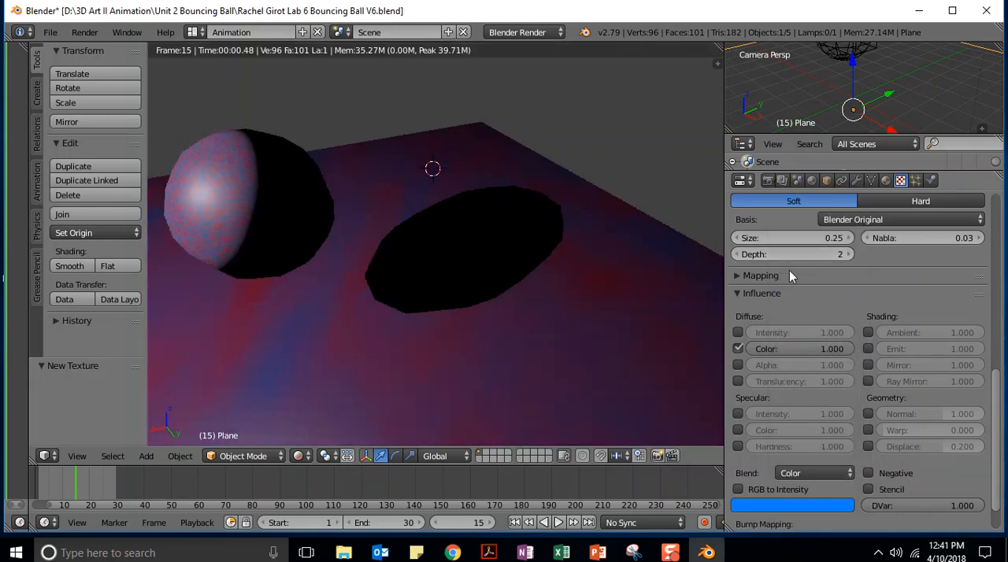
# Set the plane's Clouds texture blend mode to Mix and try noise sizes of 0.35, 0.15 and 0.10
pyautogui.click(797, 473)
pyautogui.click(798, 456)
pyautogui.scroll(5, 998, 421)
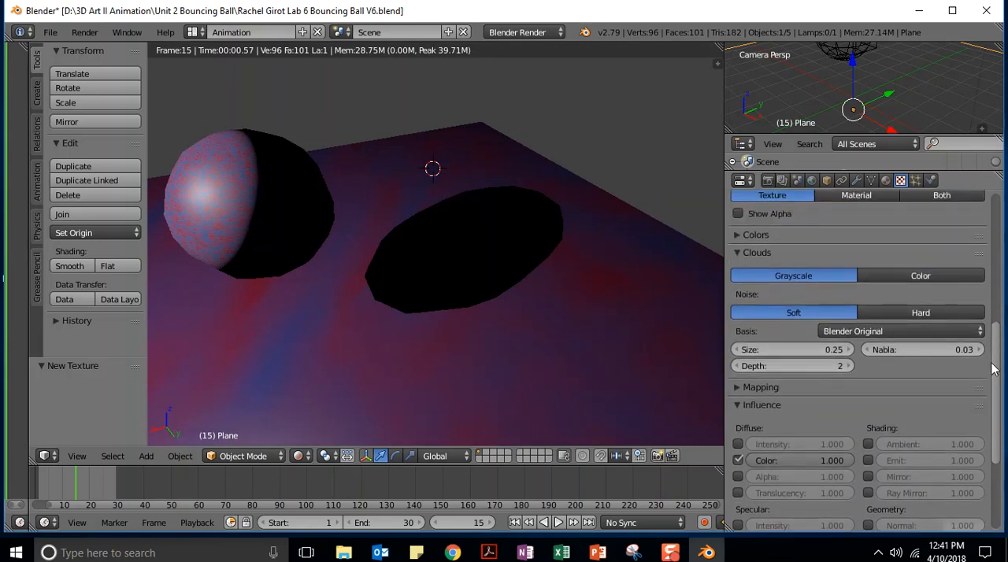
pyautogui.moveTo(795, 407); pyautogui.dragTo(760, 407)
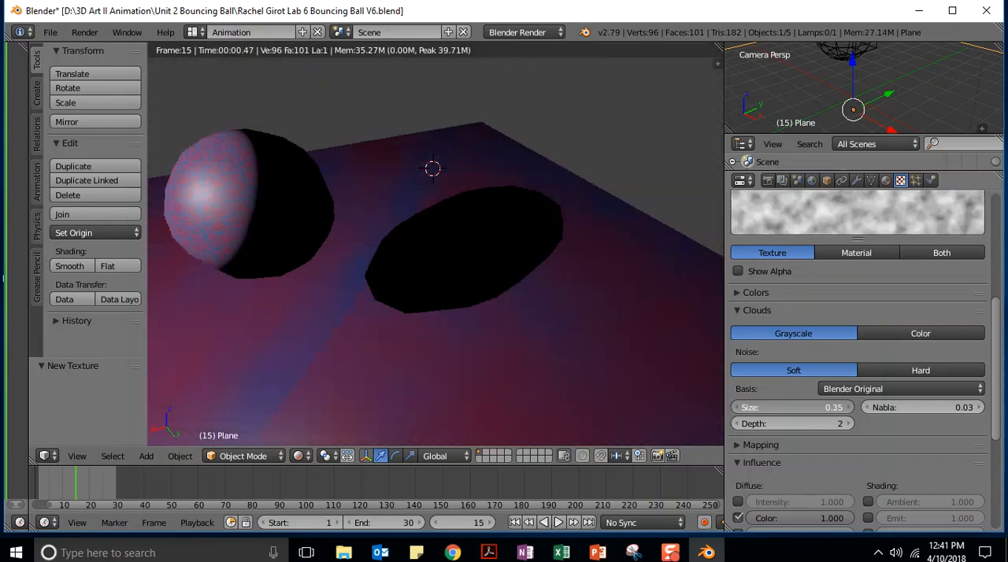
pyautogui.moveTo(760, 407); pyautogui.dragTo(751, 407)
pyautogui.moveTo(831, 407); pyautogui.dragTo(831, 407)
pyautogui.click(847, 409)
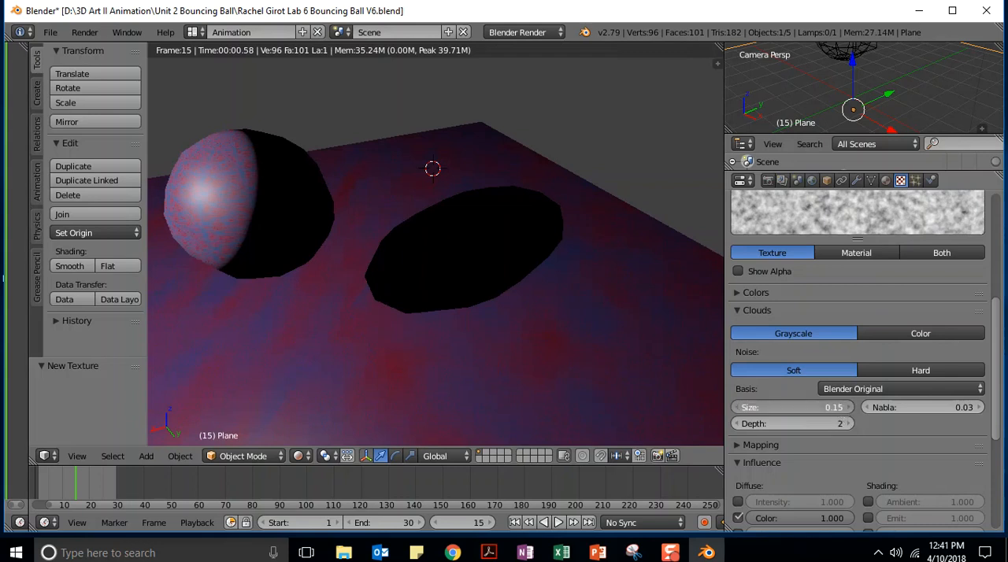
pyautogui.press('Return')
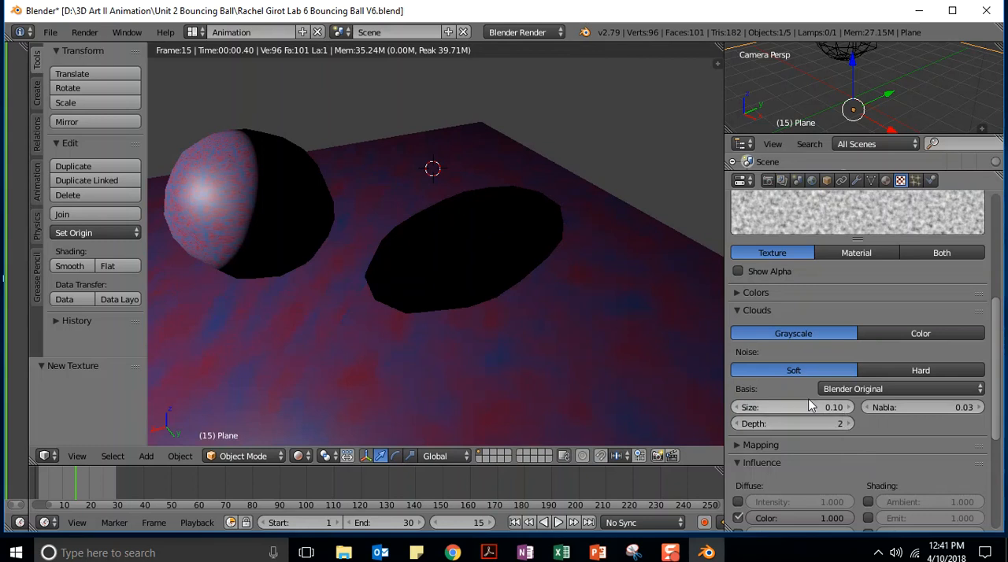
# Try a noise size of 0.05 for the plane's Clouds texture, and settle on a size of 0.15
pyautogui.click(821, 415)
pyautogui.write('.05')
pyautogui.press('Return')
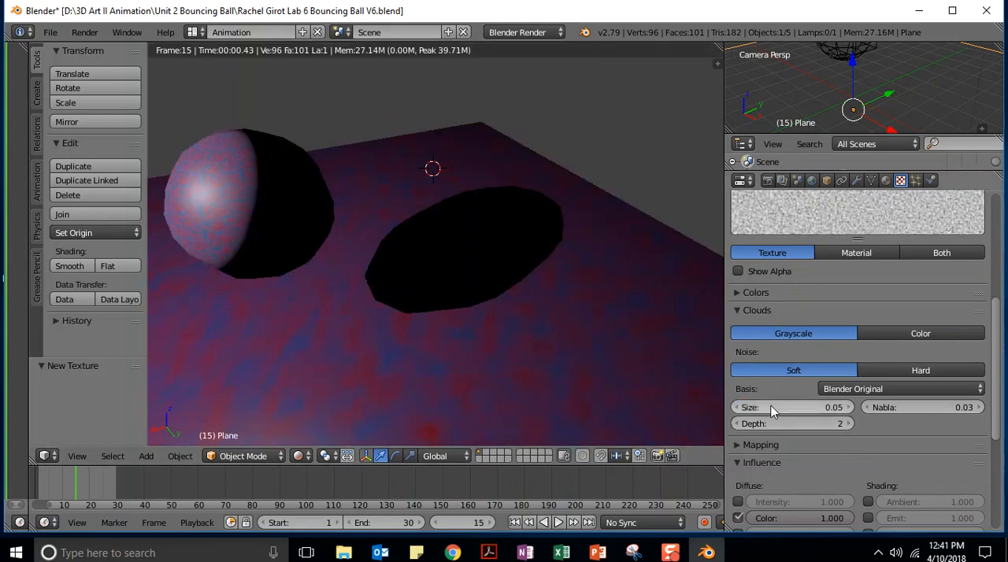
pyautogui.click(792, 406)
pyautogui.write('.15')
pyautogui.press('Return')
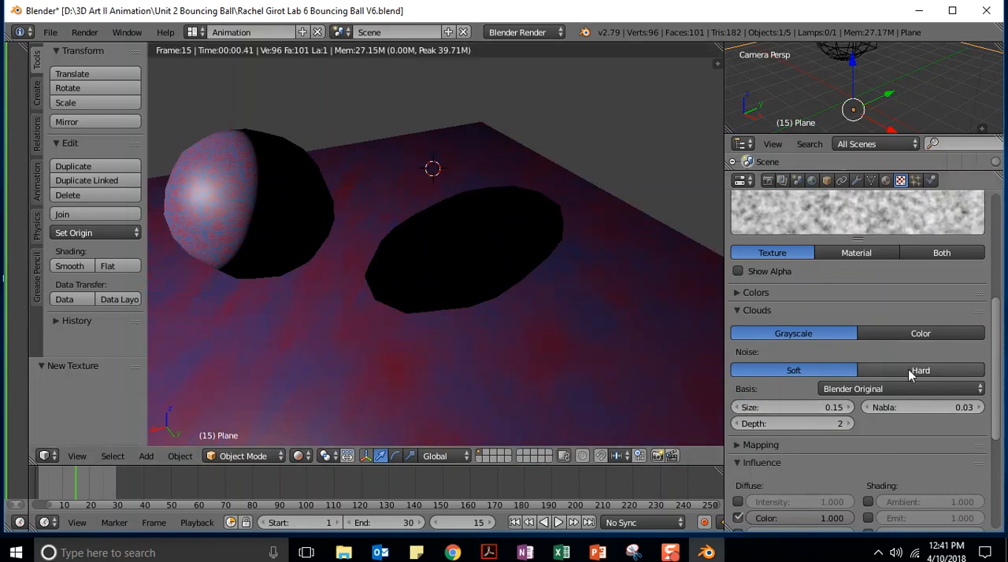
# Set the Clouds texture's Nabla to 0.10 and its noise type to Hard
pyautogui.moveTo(900, 406); pyautogui.dragTo(882, 405)
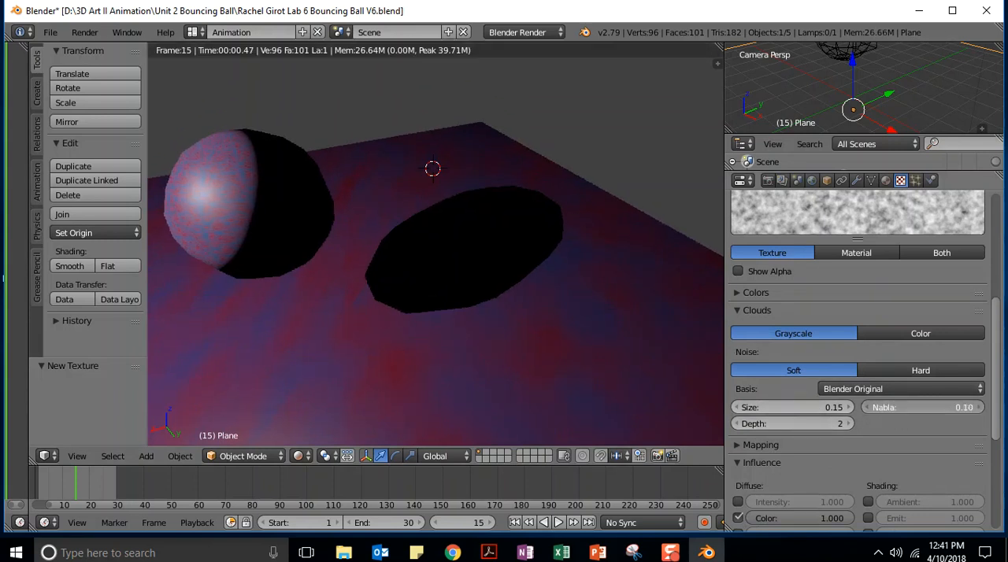
pyautogui.moveTo(770, 427)
pyautogui.mouseDown()
pyautogui.moveTo(780, 427)
pyautogui.moveTo(771, 427)
pyautogui.mouseUp()
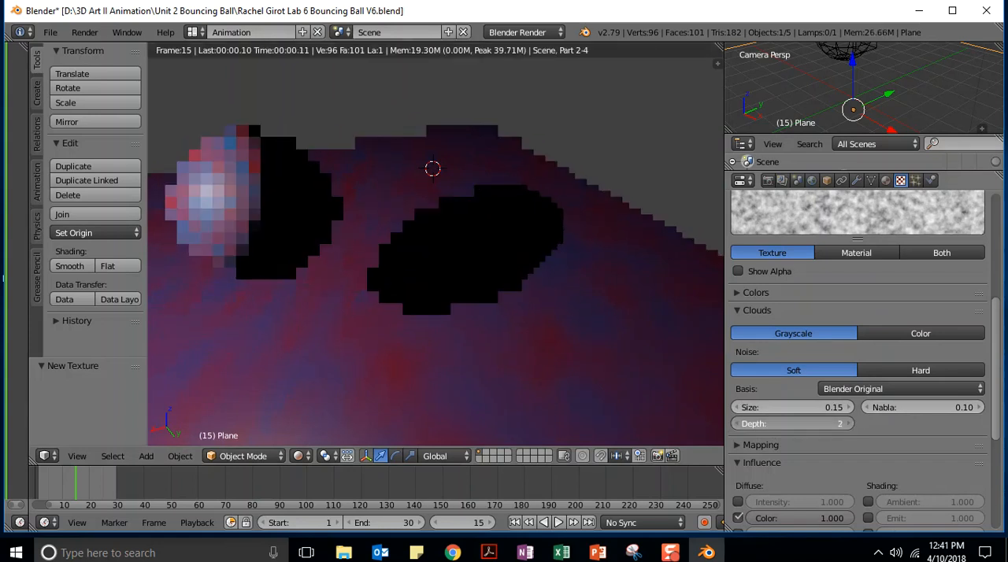
pyautogui.click(903, 370)
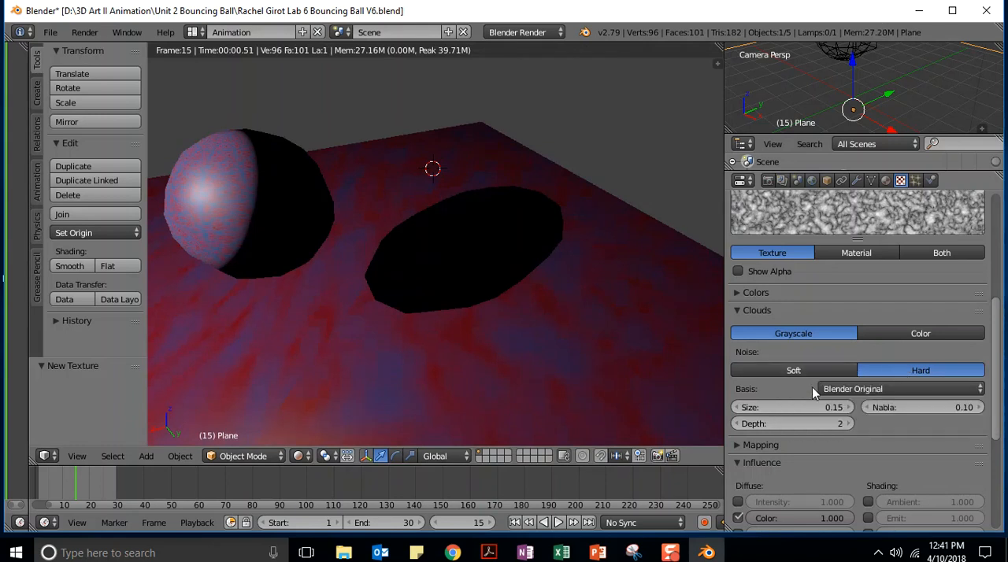
# Set the Clouds texture's influence blend mode to Color
pyautogui.scroll(-7, 998, 360)
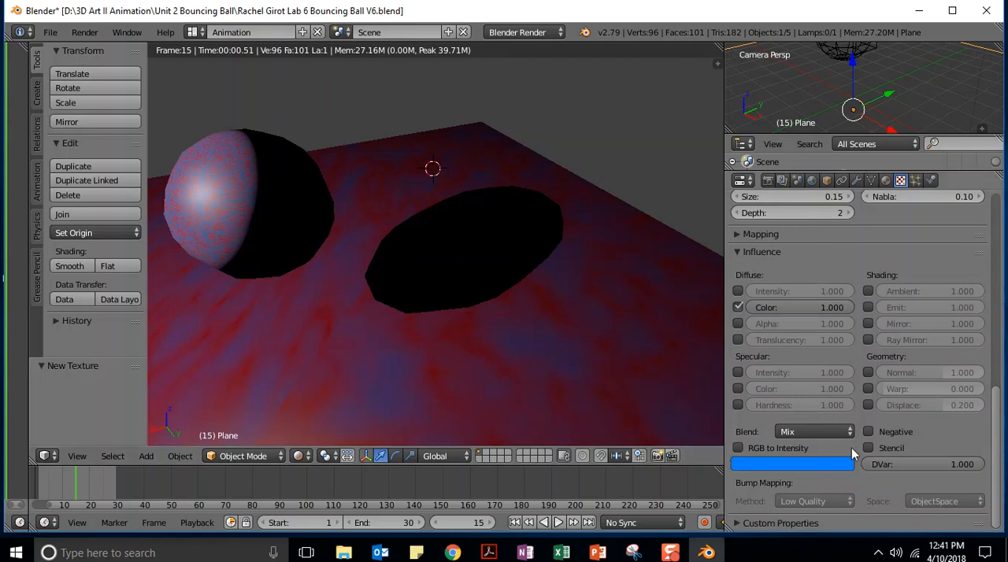
pyautogui.click(787, 432)
# Try the Color output for the Clouds noise and return it to Grayscale
pyautogui.moveTo(998, 421); pyautogui.dragTo(998, 362)
pyautogui.scroll(5, 976, 370)
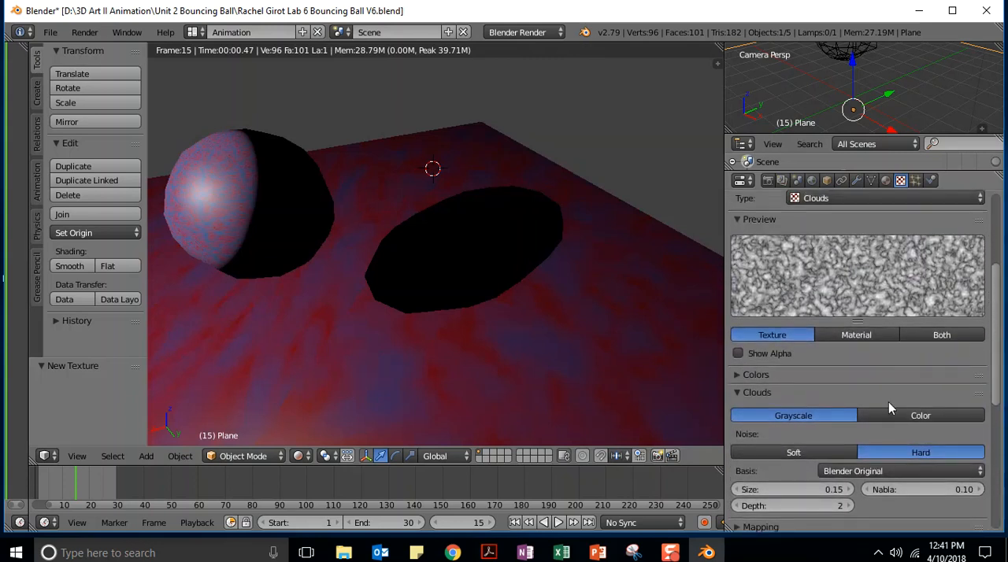
pyautogui.click(906, 415)
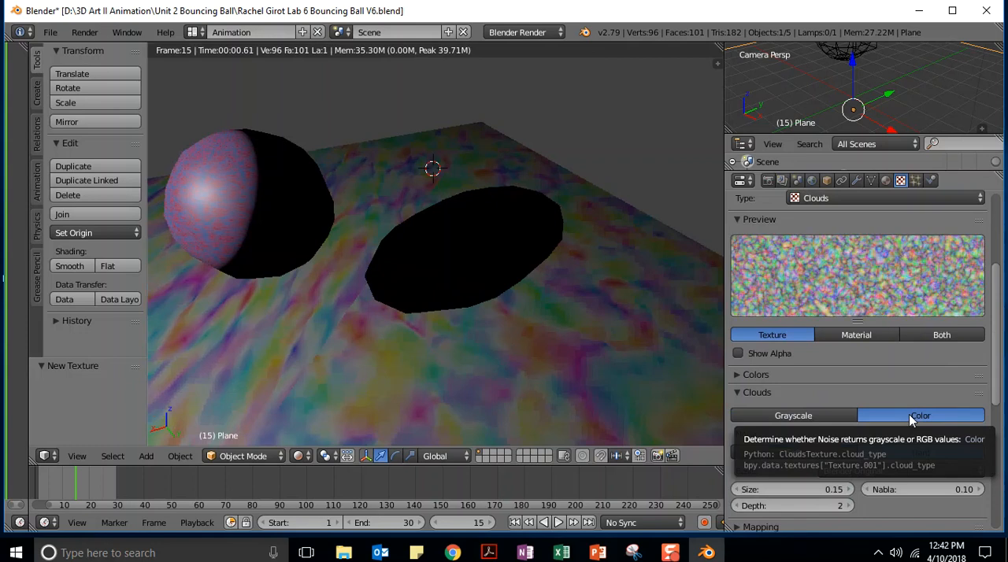
pyautogui.click(785, 414)
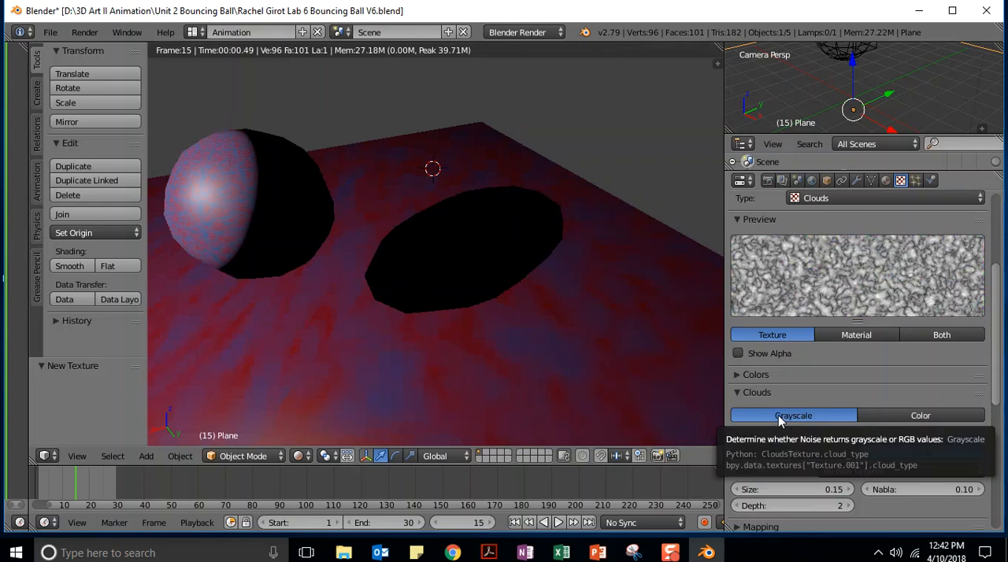
# Try a texture brightness of 0.5 in the color adjustments and reset it to 1
pyautogui.click(737, 375)
pyautogui.scroll(-1, 792, 378)
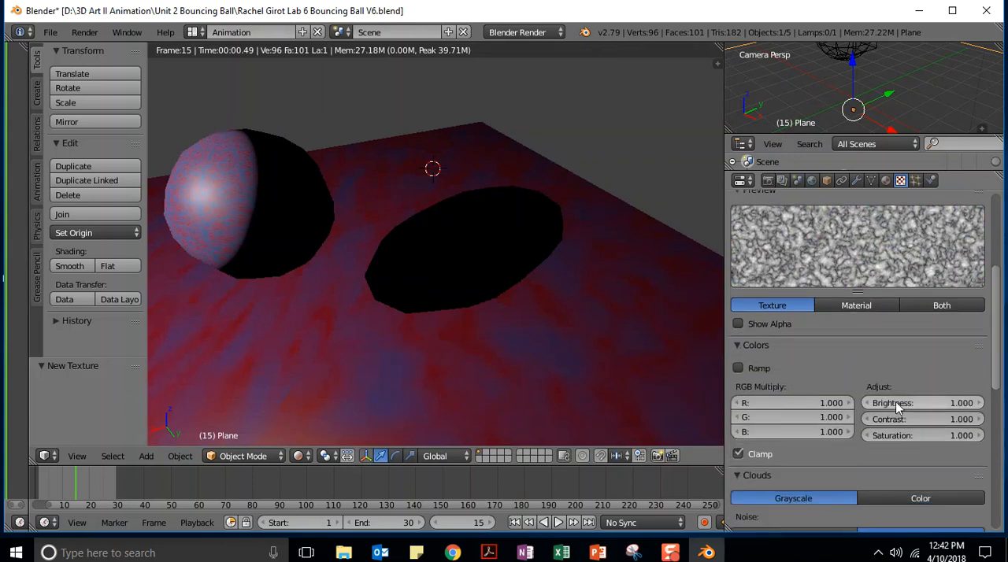
pyautogui.moveTo(922, 403); pyautogui.dragTo(897, 403)
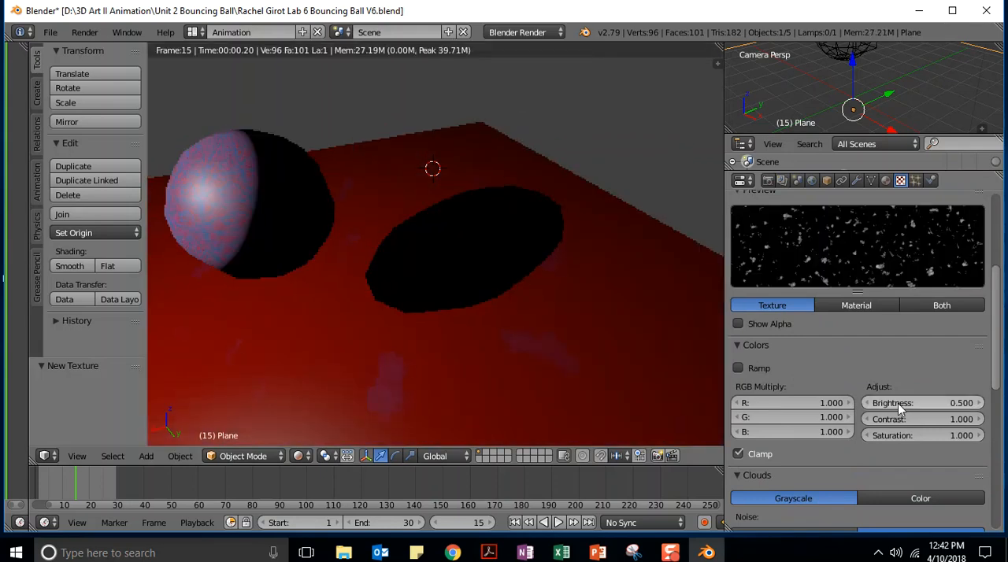
pyautogui.click(941, 403)
pyautogui.write('1')
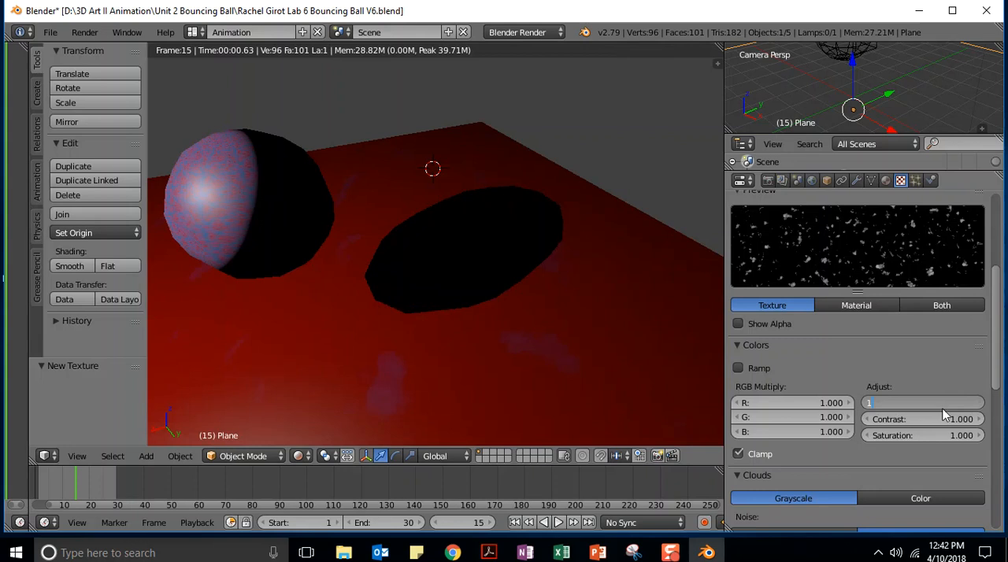
pyautogui.press('Return')
# Try a texture brightness of 1.5 and reset it to 1
pyautogui.click(914, 403)
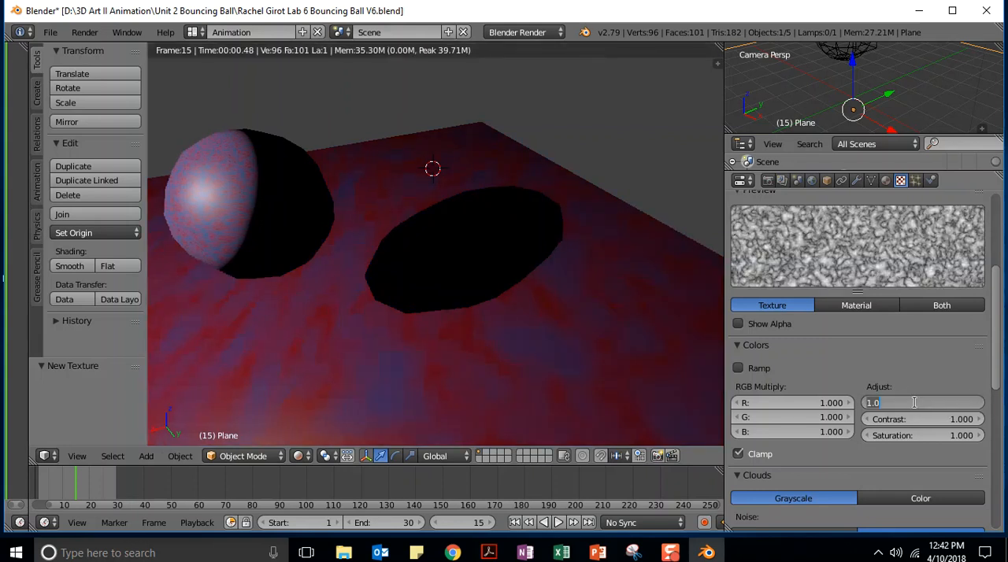
pyautogui.write('1.5')
pyautogui.press('Return')
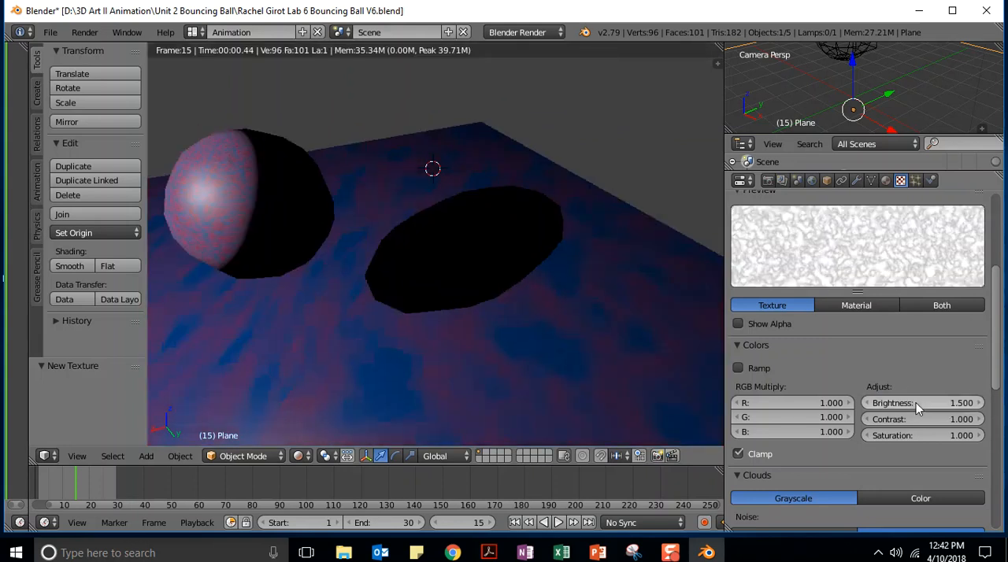
pyautogui.click(911, 406)
pyautogui.write('1')
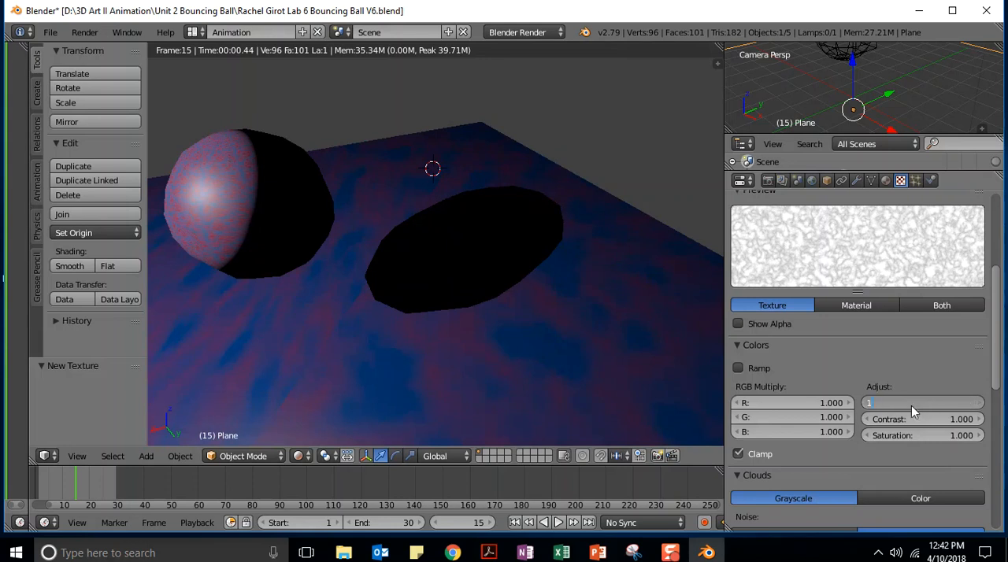
pyautogui.press('Return')
# Try contrast values of 1.5 and 1.1 on the plane's Clouds texture
pyautogui.click(923, 419)
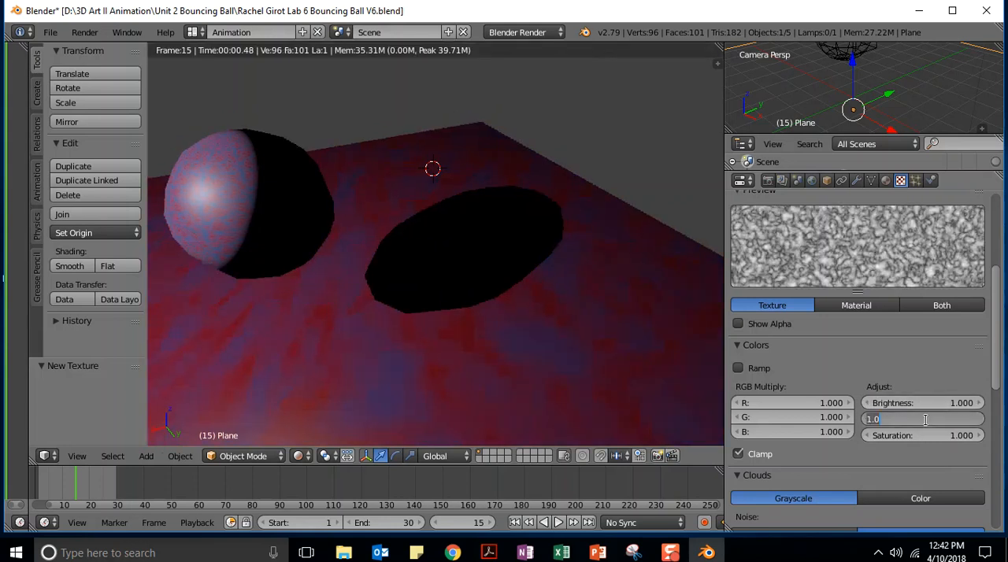
pyautogui.write('1.5')
pyautogui.press('Return')
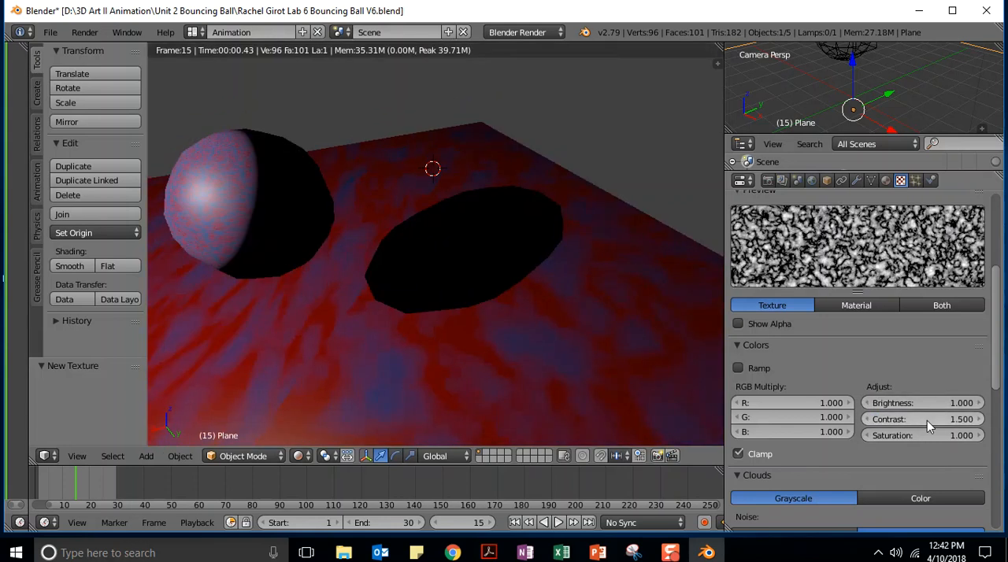
pyautogui.click(904, 418)
pyautogui.write('1.1')
pyautogui.press('Return')
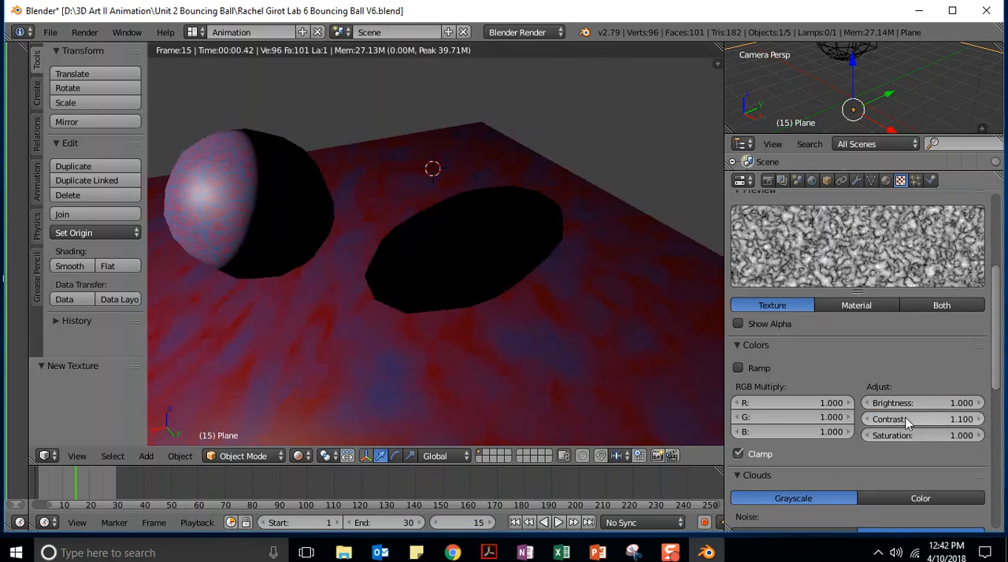
# Try a contrast of 0.7 on the Clouds texture and reset it to 1
pyautogui.click(903, 419)
pyautogui.press('BackSpace')
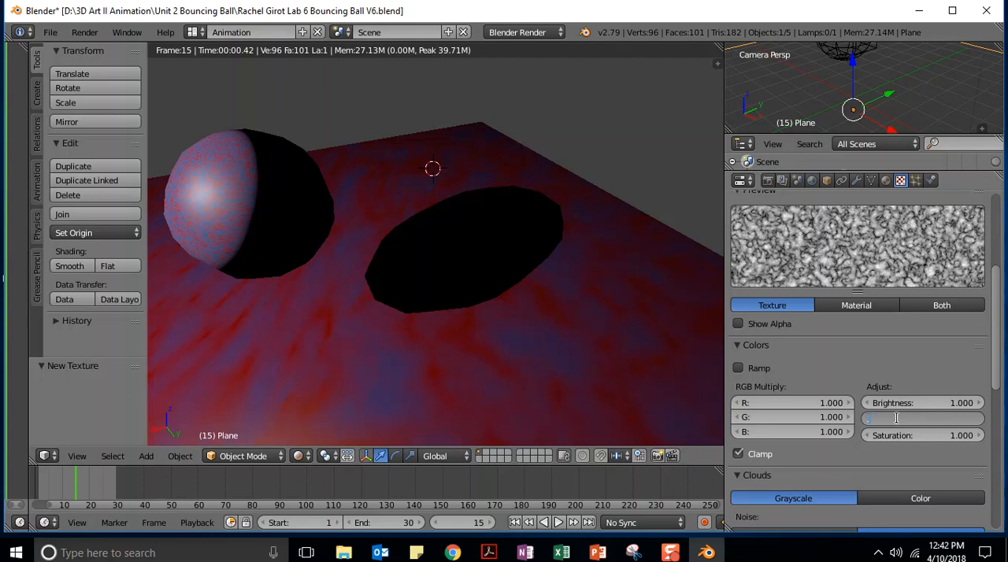
pyautogui.write('.7')
pyautogui.press('Return')
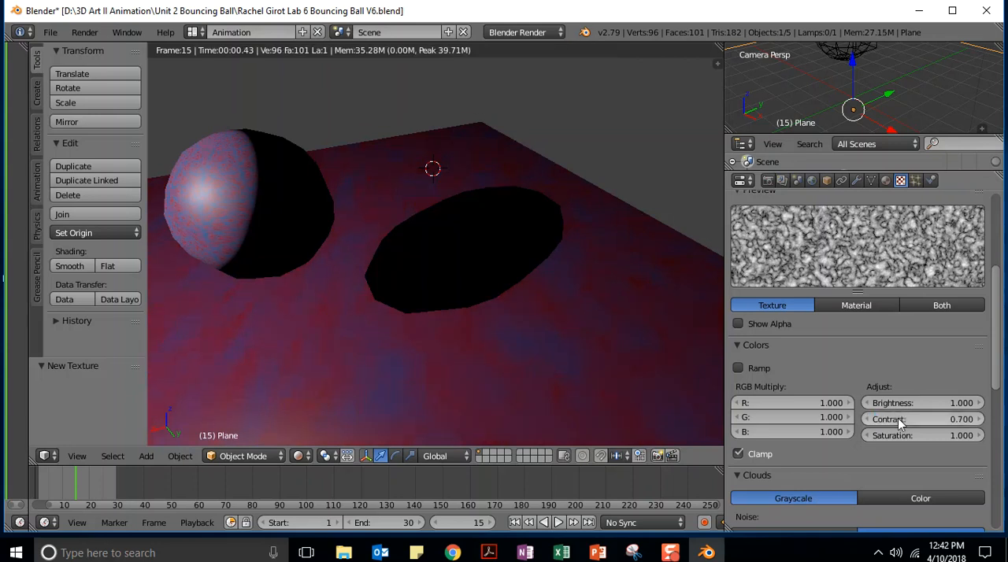
pyautogui.click(913, 420)
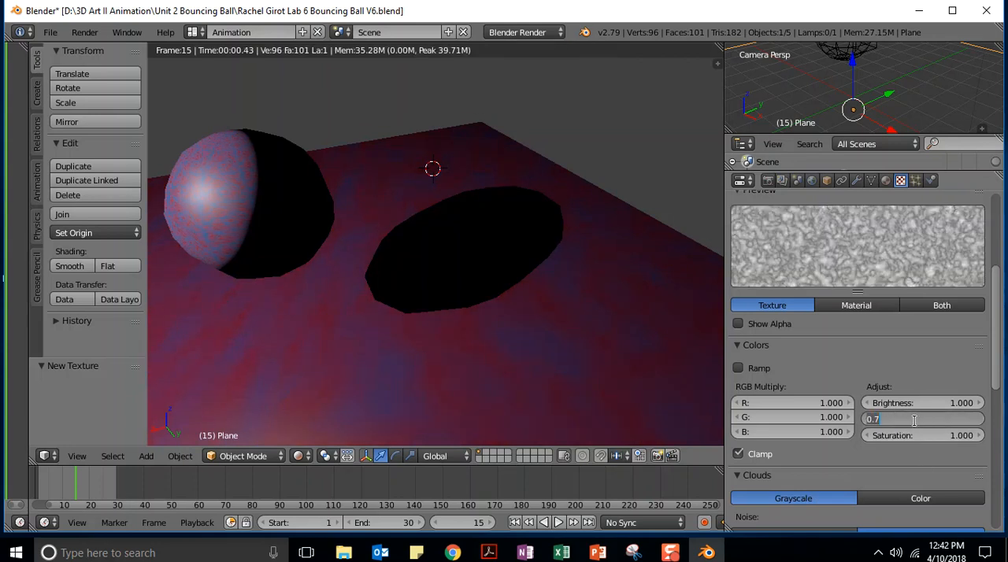
pyautogui.write('1')
pyautogui.press('Return')
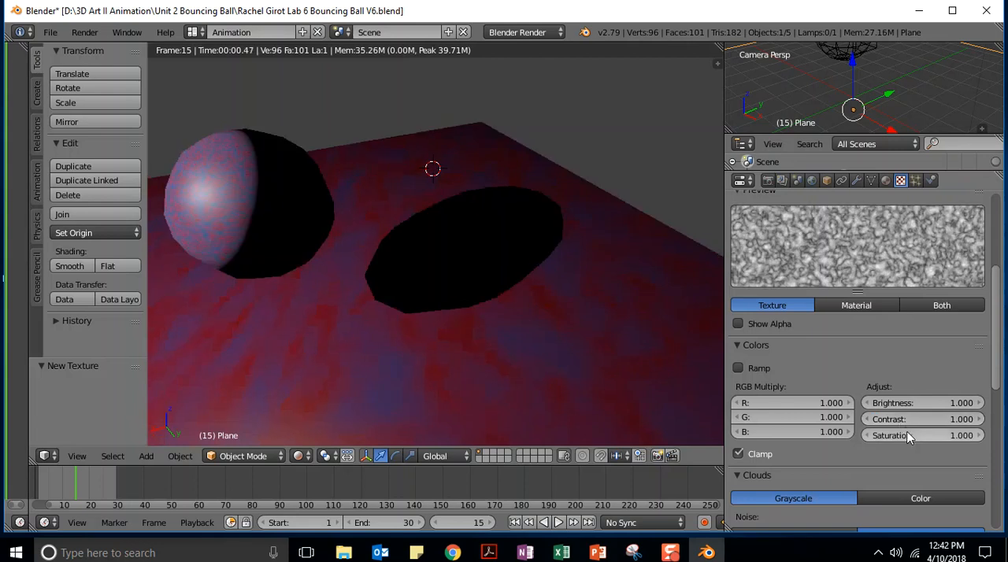
# Try the color ramp on the Clouds texture and disable it again
pyautogui.click(738, 369)
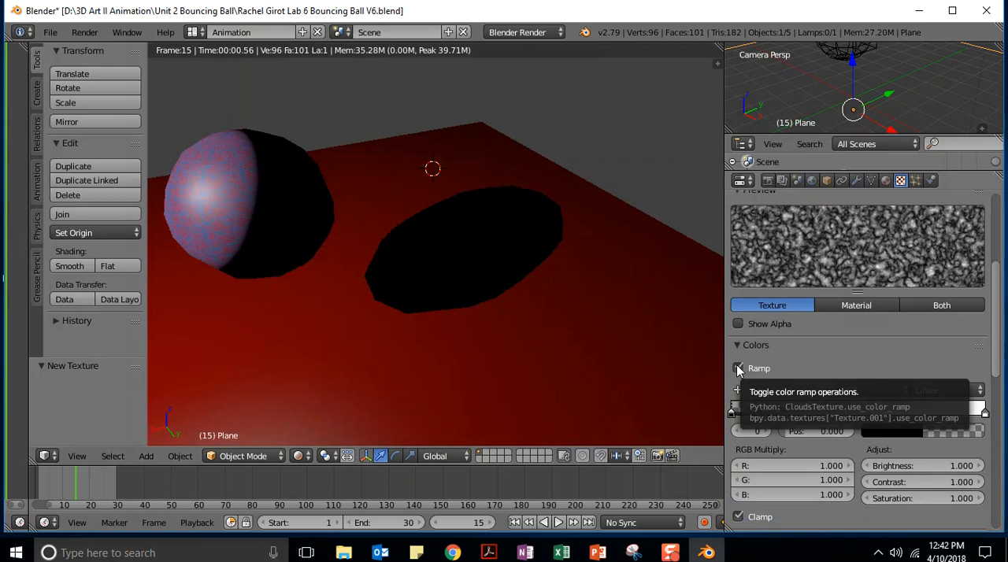
pyautogui.click(737, 369)
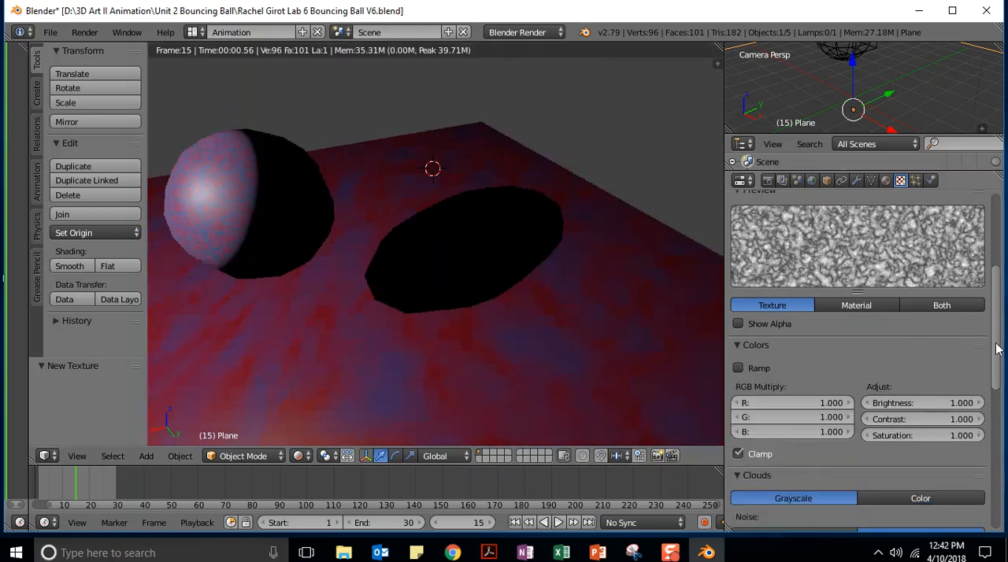
# Switch the Clouds texture preview to show the material
pyautogui.scroll(2, 994, 329)
pyautogui.scroll(1, 993, 329)
pyautogui.click(858, 387)
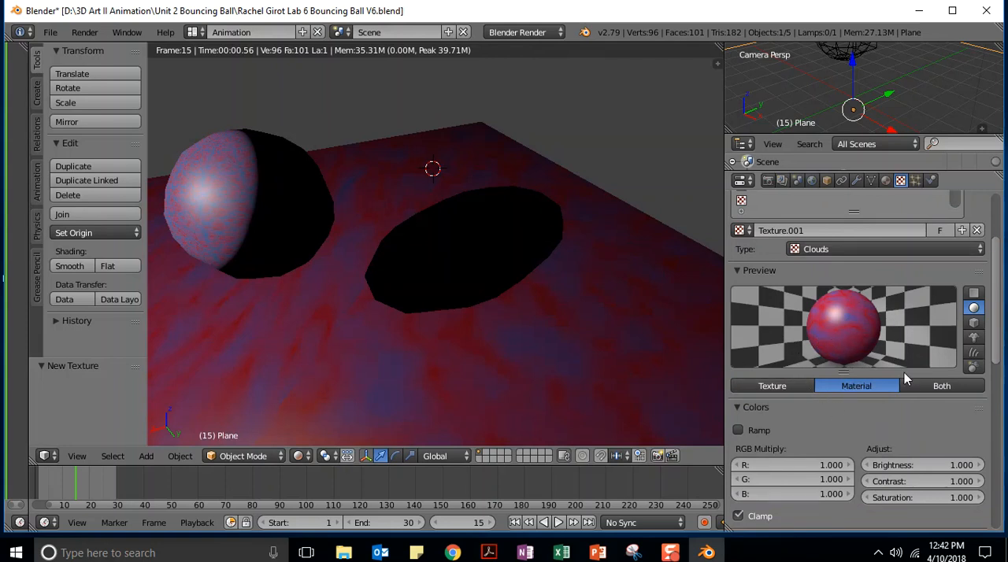
# Change the Clouds texture's blue to a lighter shade with R 0.015, G 0.357 and B 1.000
pyautogui.moveTo(1001, 267); pyautogui.dragTo(999, 436)
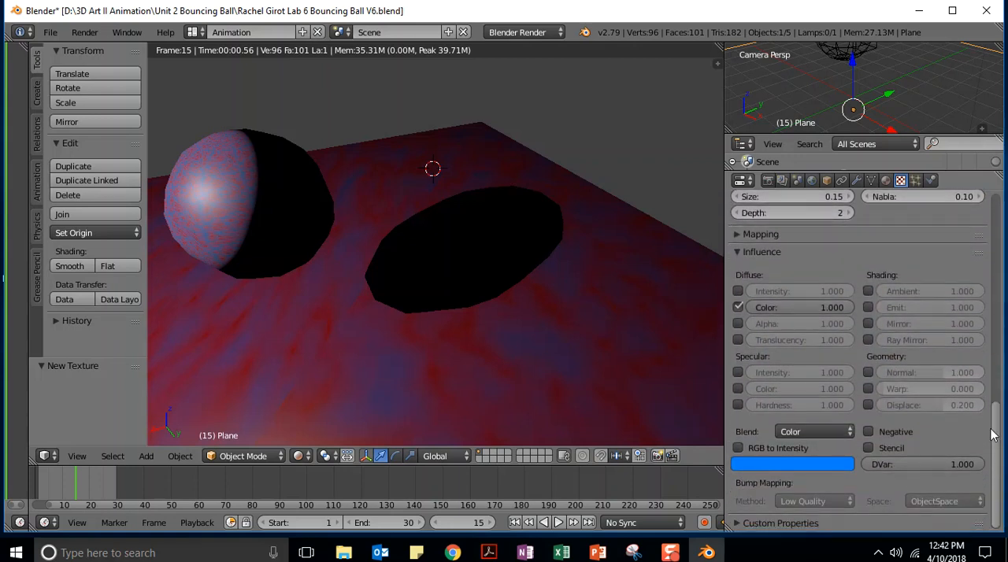
pyautogui.click(791, 465)
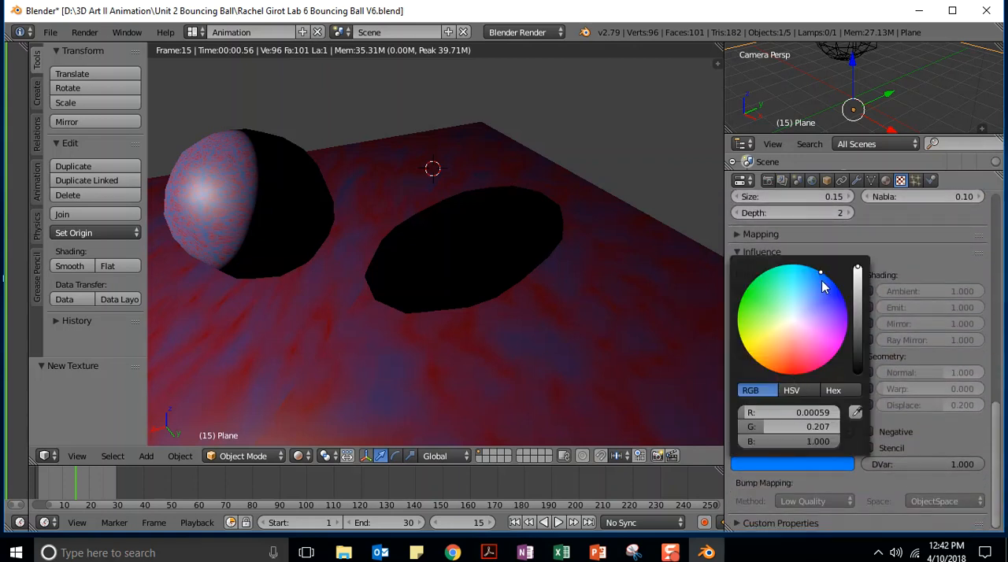
pyautogui.moveTo(820, 272)
pyautogui.mouseDown()
pyautogui.moveTo(780, 350)
pyautogui.moveTo(792, 373)
pyautogui.moveTo(816, 271)
pyautogui.moveTo(826, 277)
pyautogui.moveTo(812, 276)
pyautogui.mouseUp()
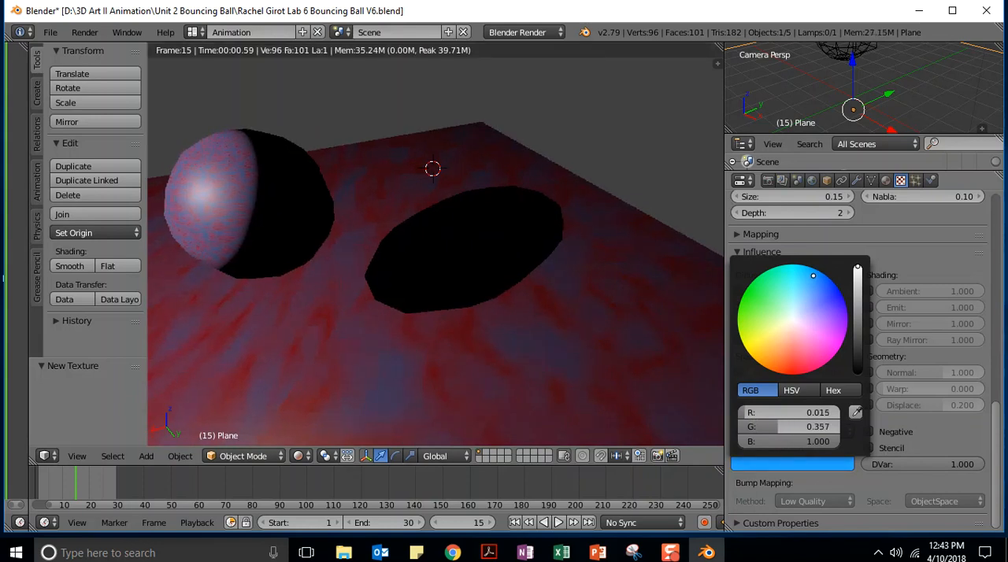
# Look through the available texture types for the plane's texture and keep Clouds
pyautogui.moveTo(995, 443); pyautogui.dragTo(984, 213)
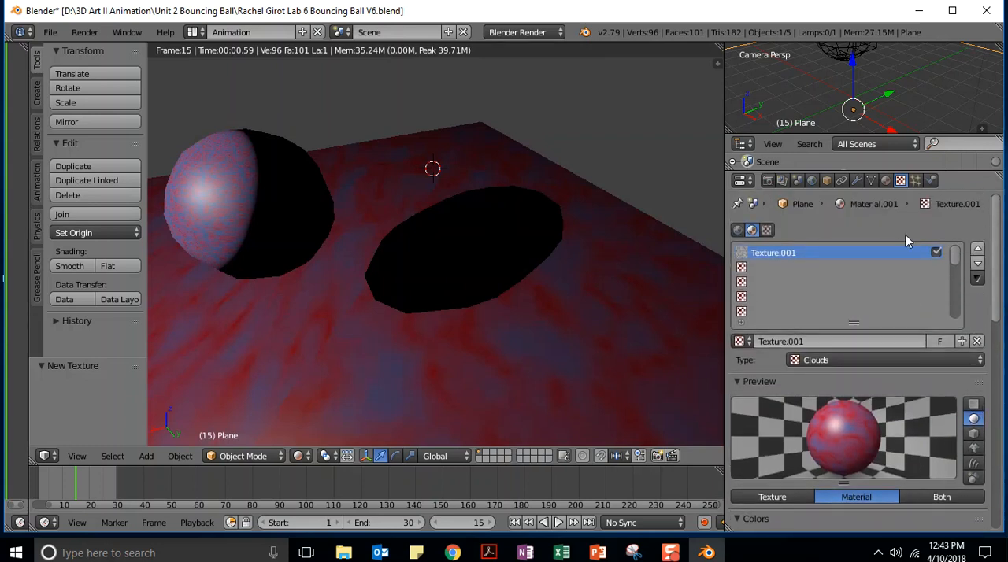
pyautogui.click(851, 362)
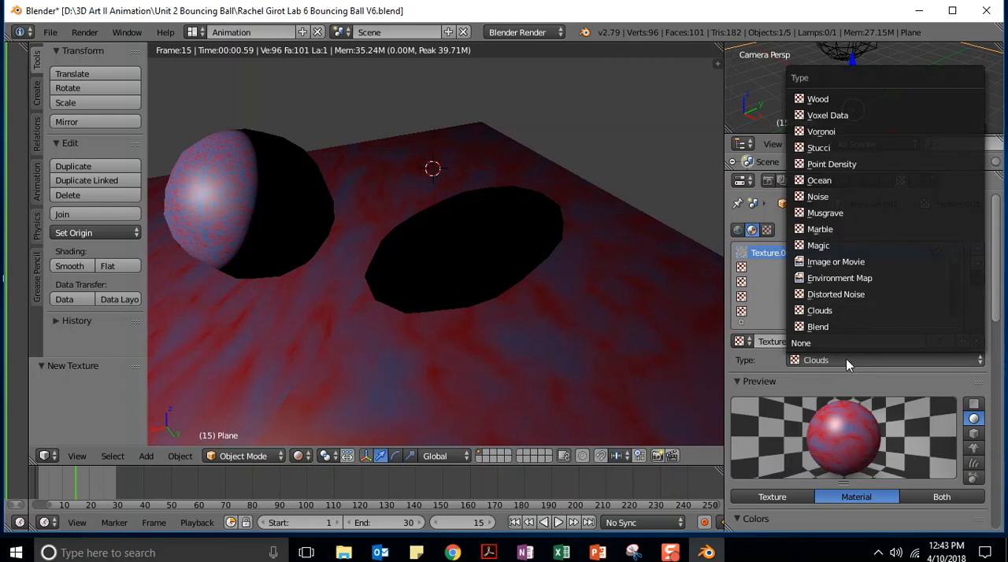
pyautogui.click(819, 315)
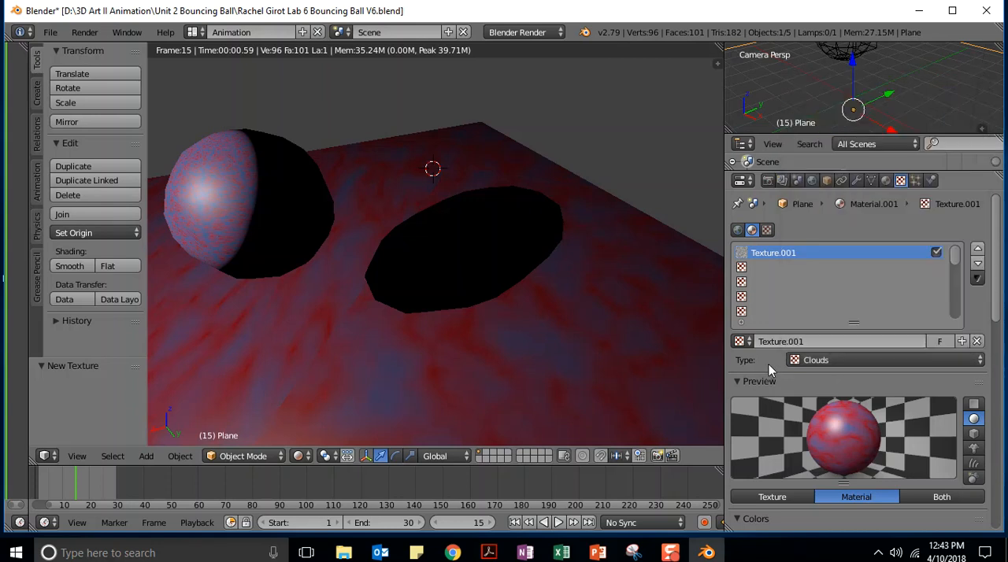
# Lower the render resolution scale to 25%
pyautogui.click(768, 181)
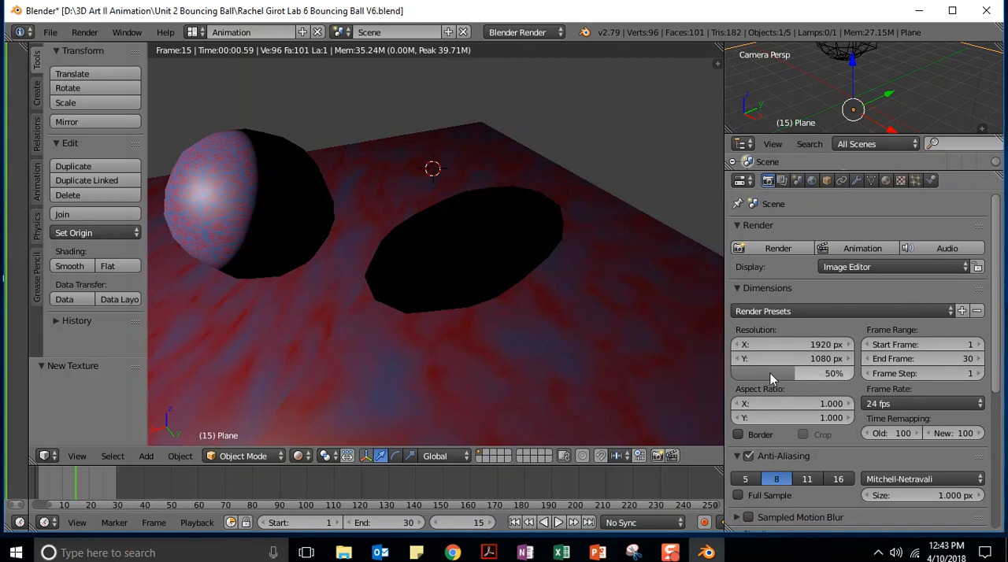
pyautogui.moveTo(794, 373); pyautogui.dragTo(767, 373)
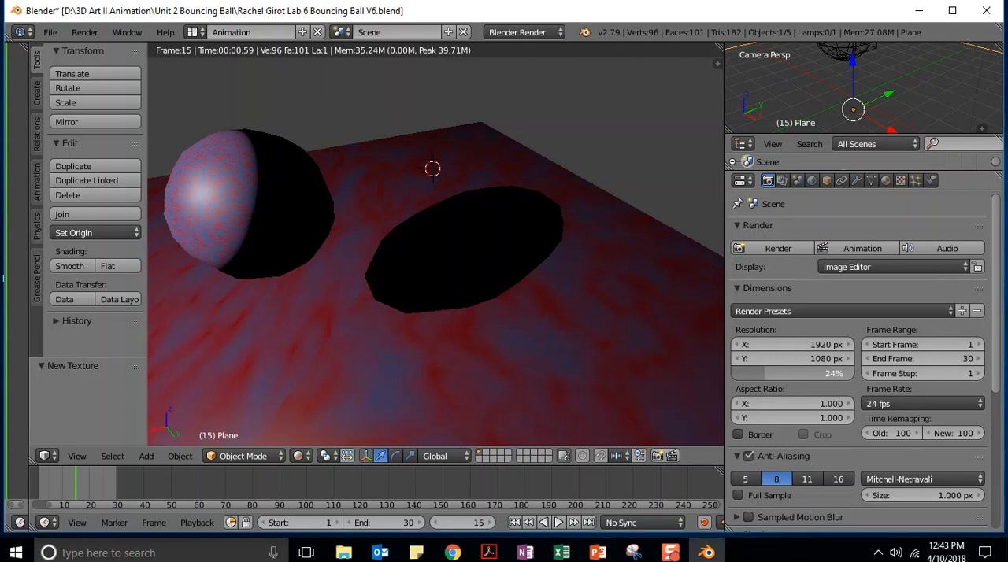
pyautogui.moveTo(767, 373); pyautogui.dragTo(766, 373)
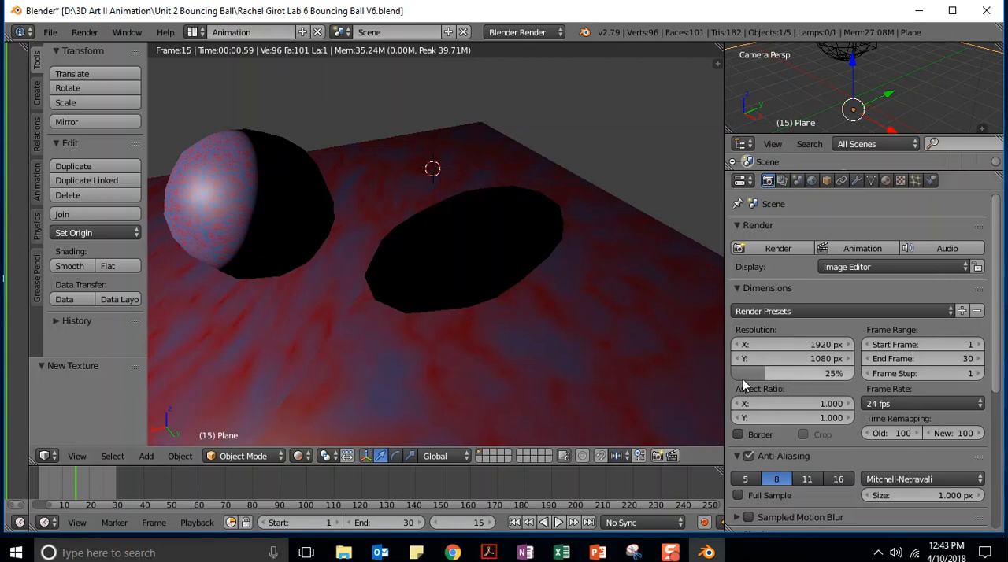
# Set the render output folder to D:\3D Art II Animation\Unit 2 Bouncing Ball\
pyautogui.moveTo(998, 300); pyautogui.dragTo(1005, 431)
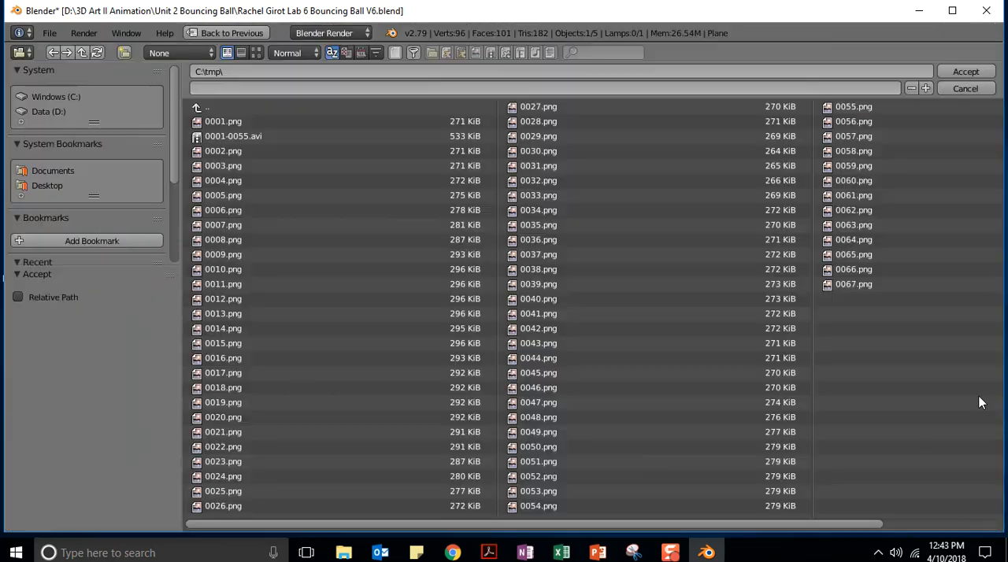
pyautogui.click(977, 400)
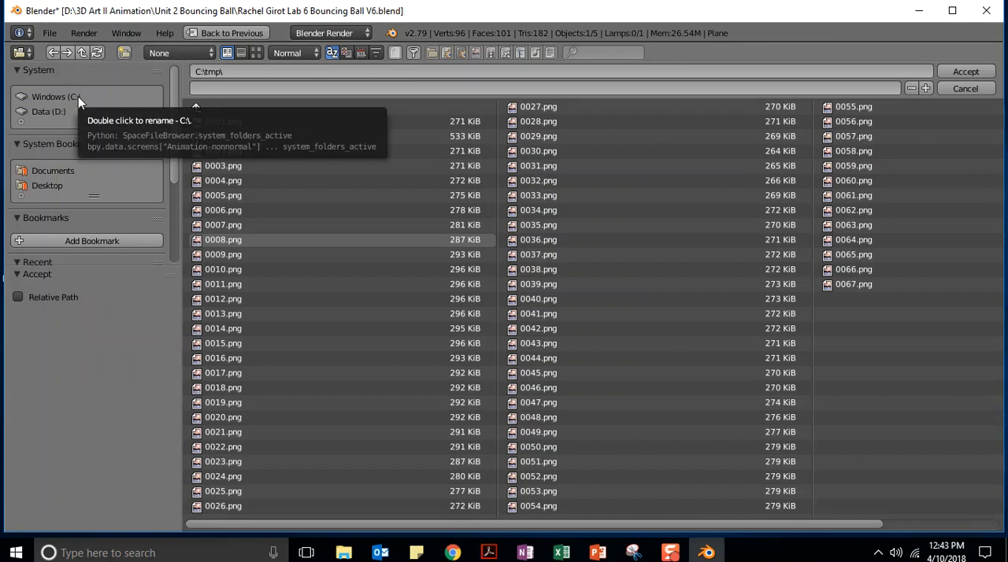
pyautogui.click(39, 112)
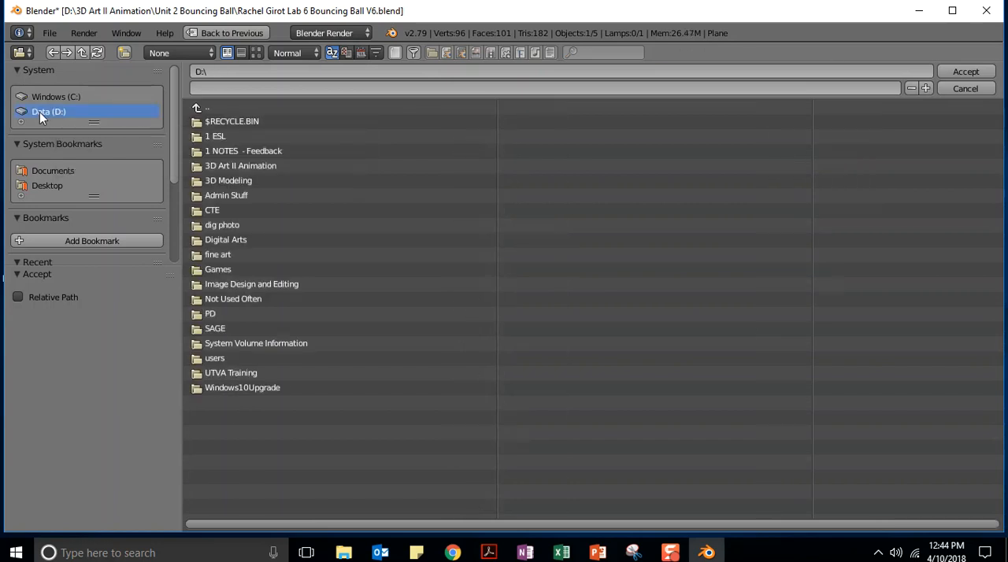
pyautogui.click(232, 166)
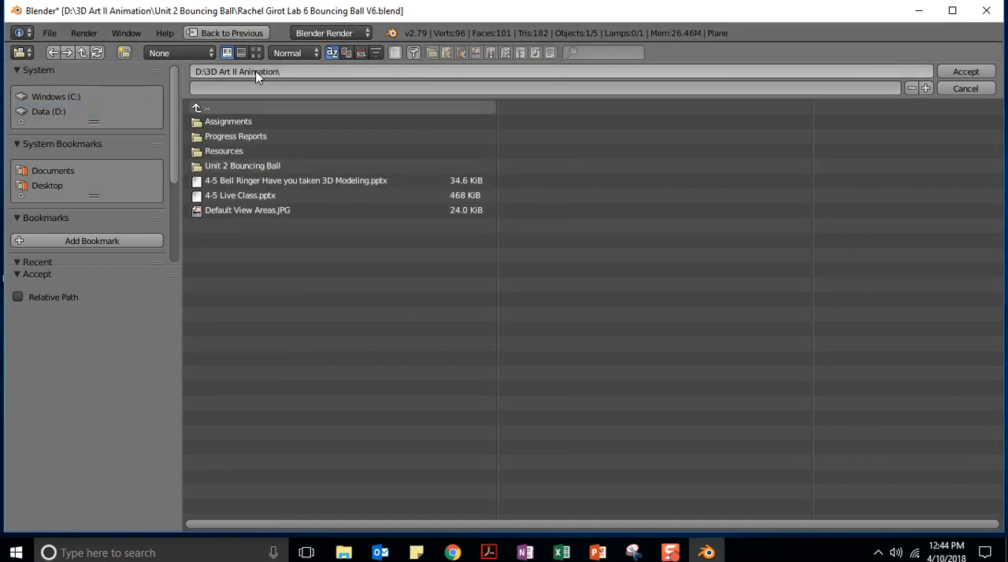
pyautogui.click(232, 167)
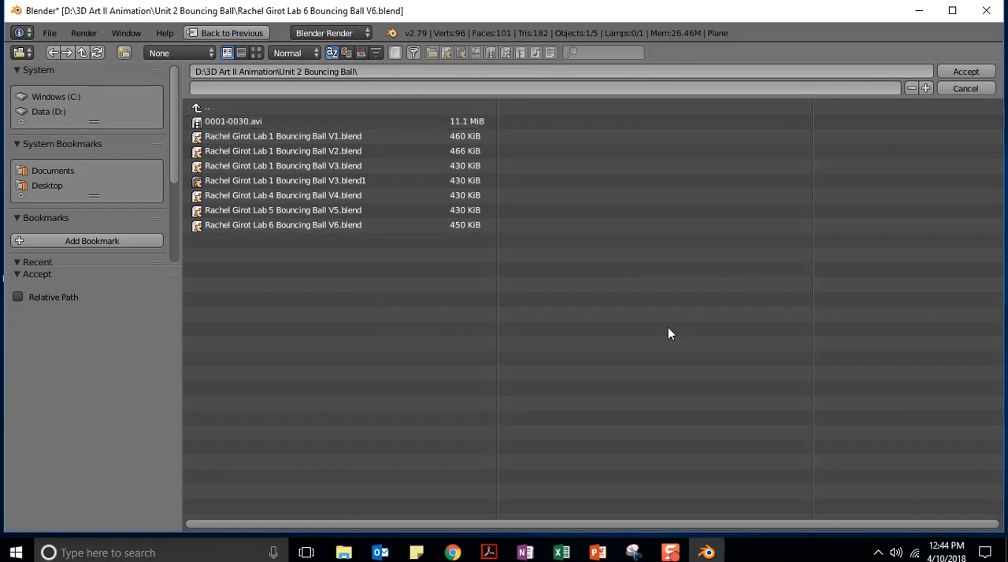
pyautogui.click(959, 72)
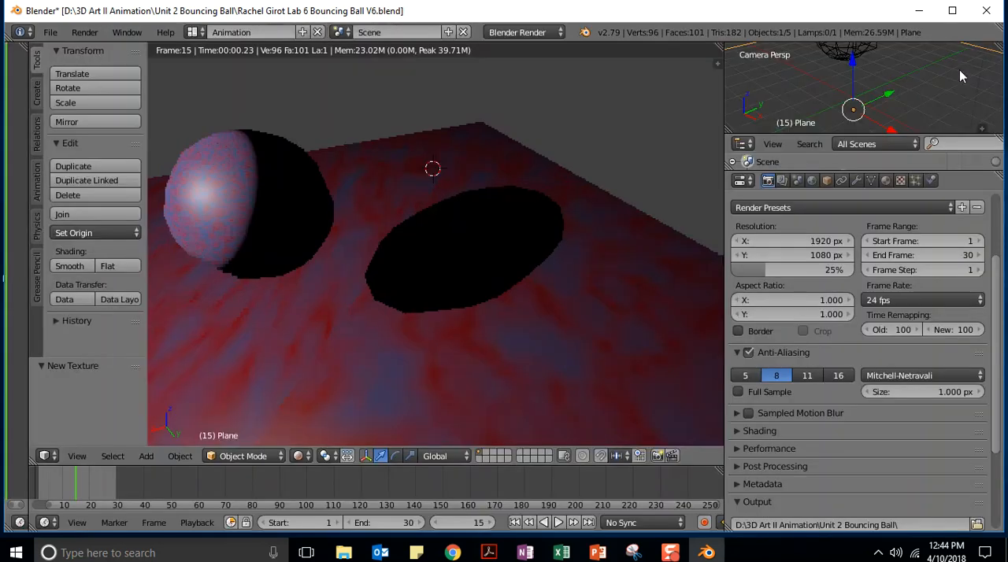
# Set the render output file format to AVI Raw
pyautogui.moveTo(997, 266); pyautogui.dragTo(1004, 350)
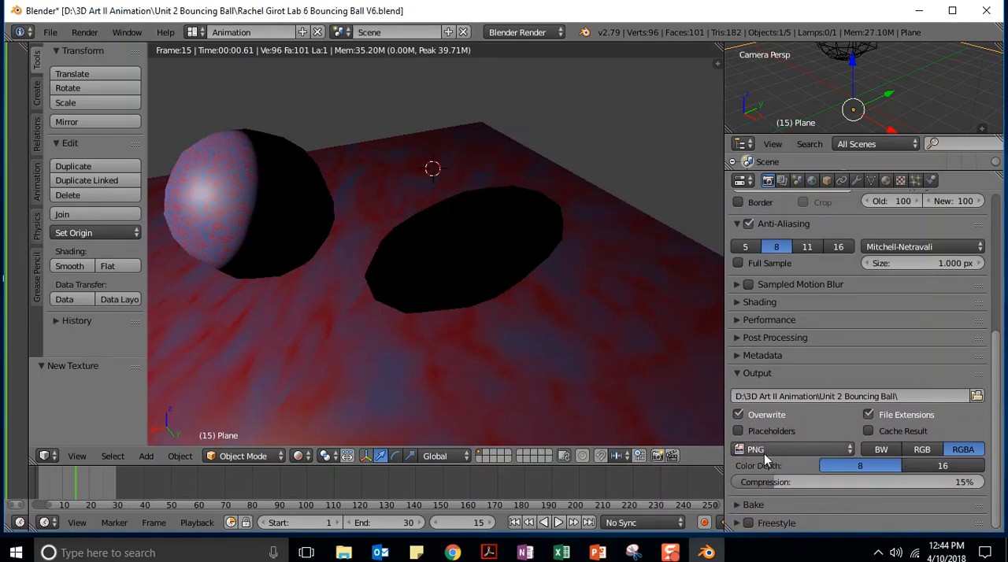
pyautogui.click(800, 452)
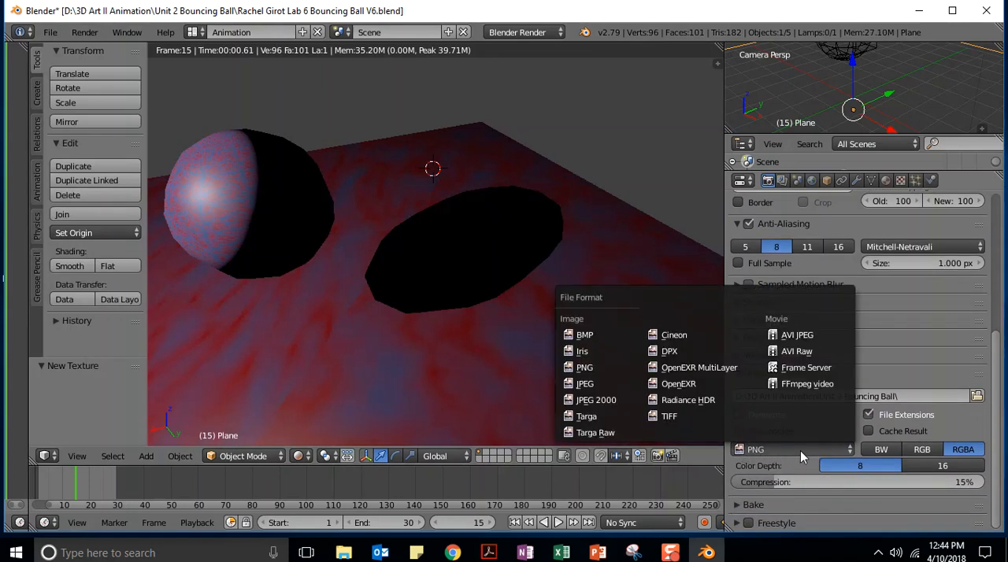
pyautogui.click(803, 353)
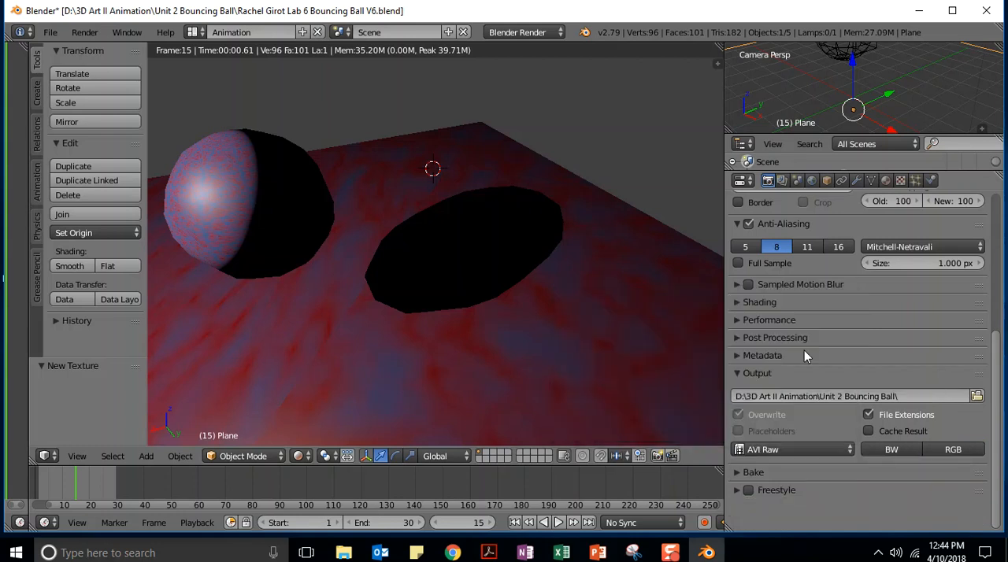
# Start rendering the bouncing ball animation
pyautogui.scroll(7, 976, 330)
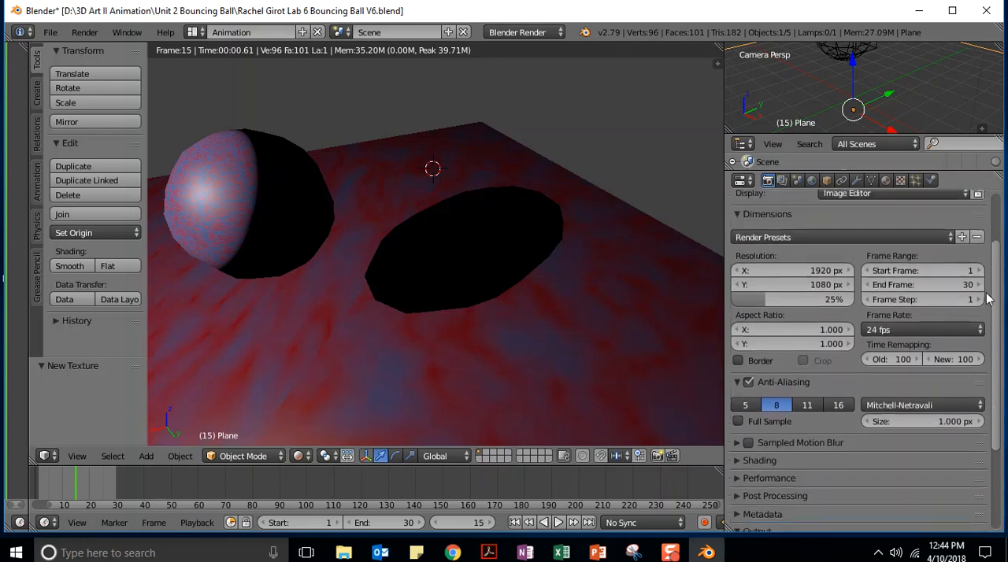
pyautogui.scroll(1, 981, 267)
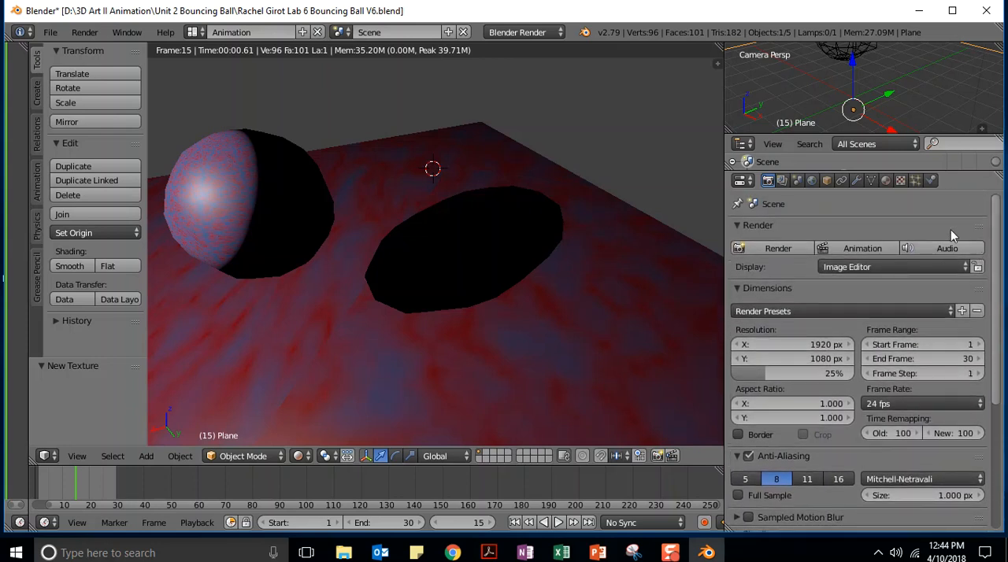
pyautogui.click(854, 248)
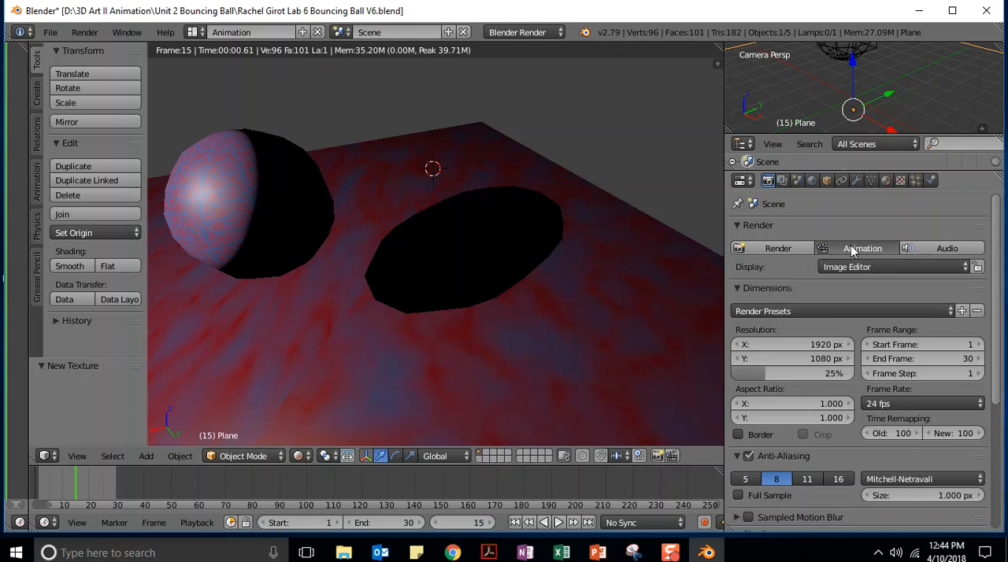
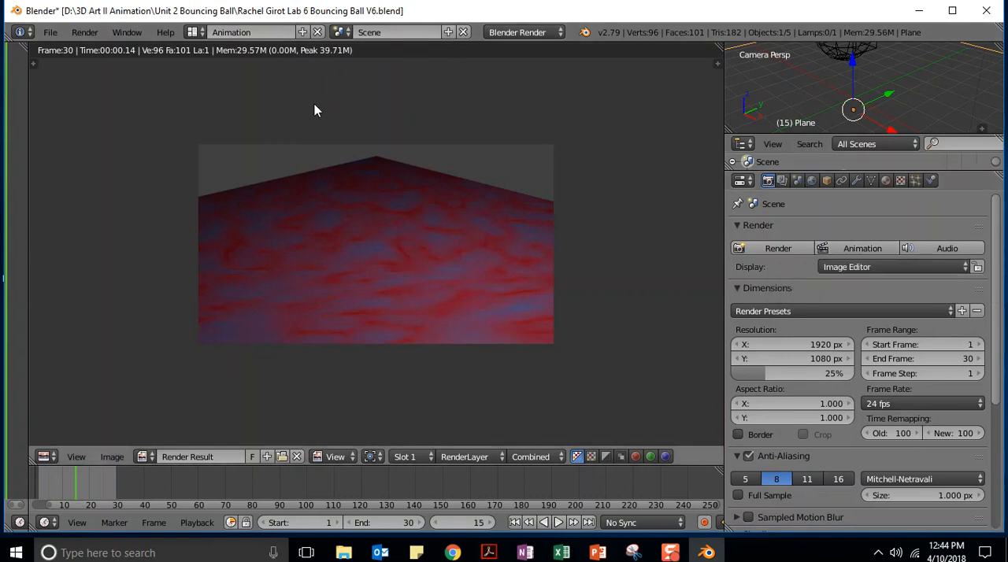
# Play back the rendered bouncing ball movie in the external player and close the player
pyautogui.click(85, 36)
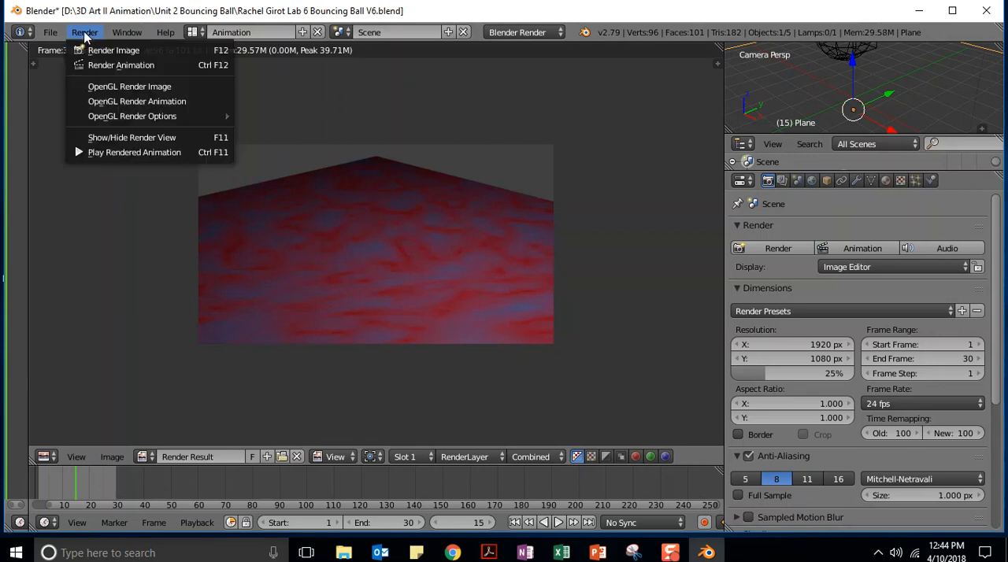
pyautogui.click(123, 152)
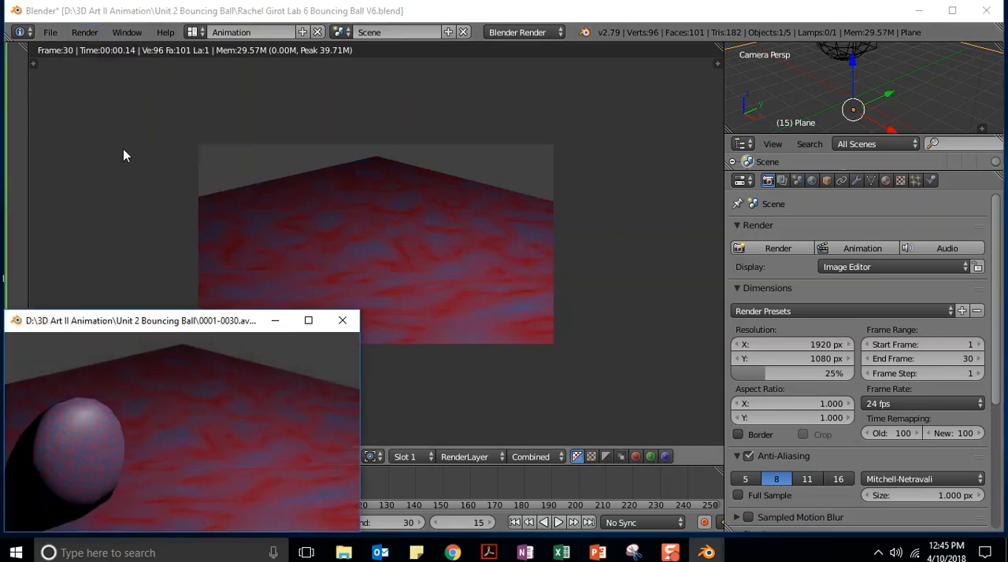
pyautogui.moveTo(152, 322); pyautogui.dragTo(266, 140)
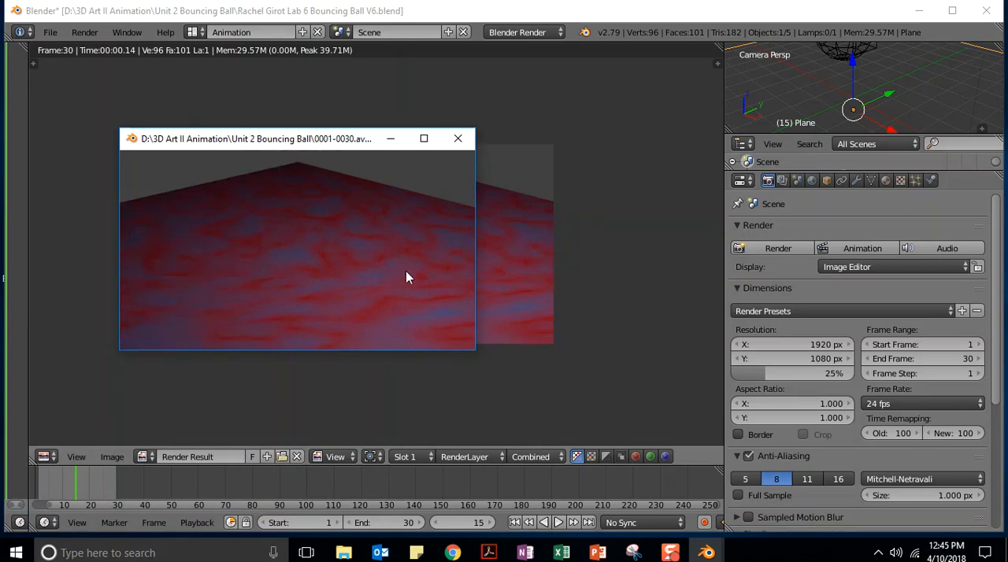
pyautogui.click(460, 146)
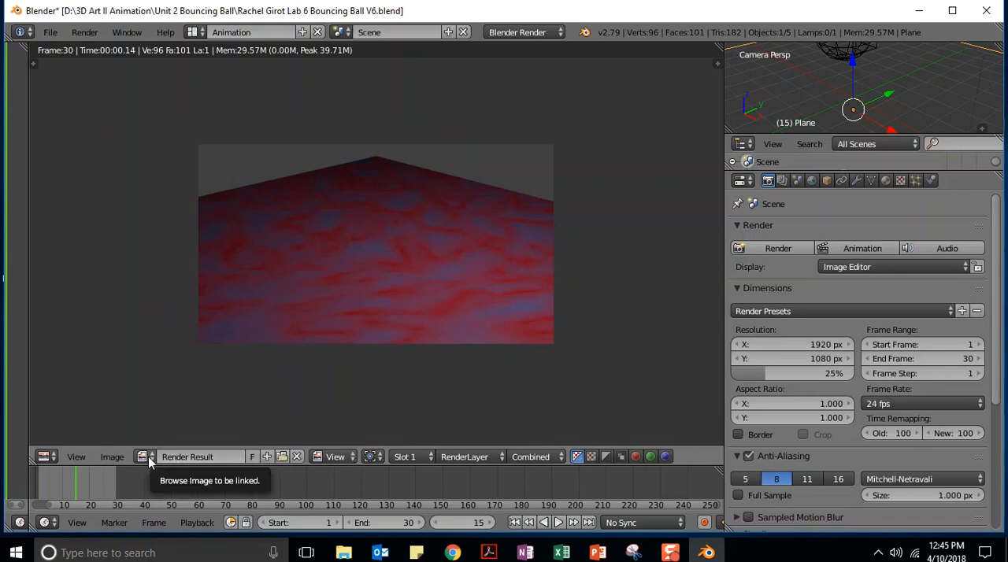
# Switch the main editor from the render result back to the 3D View and stop the animation playback
pyautogui.click(47, 457)
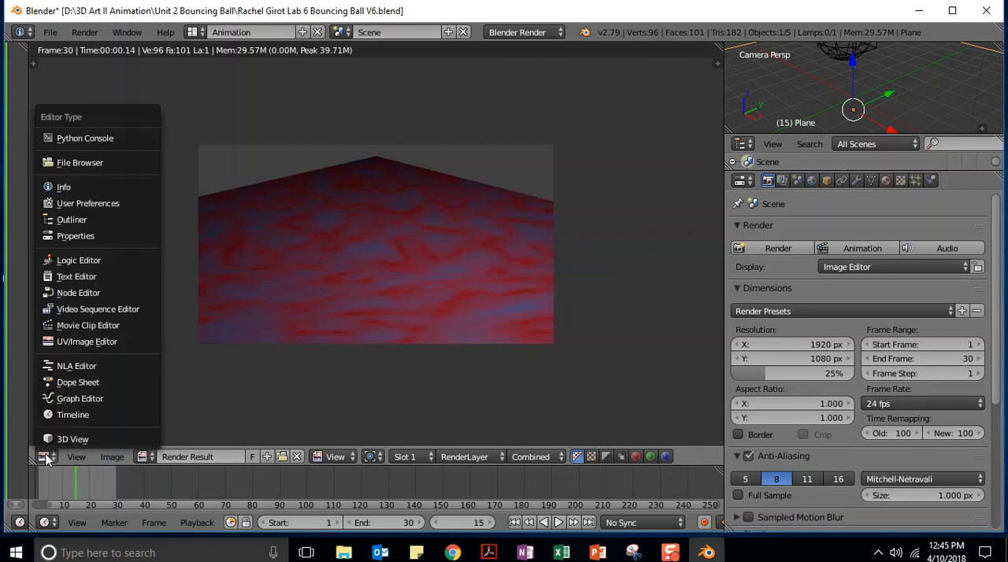
pyautogui.click(66, 439)
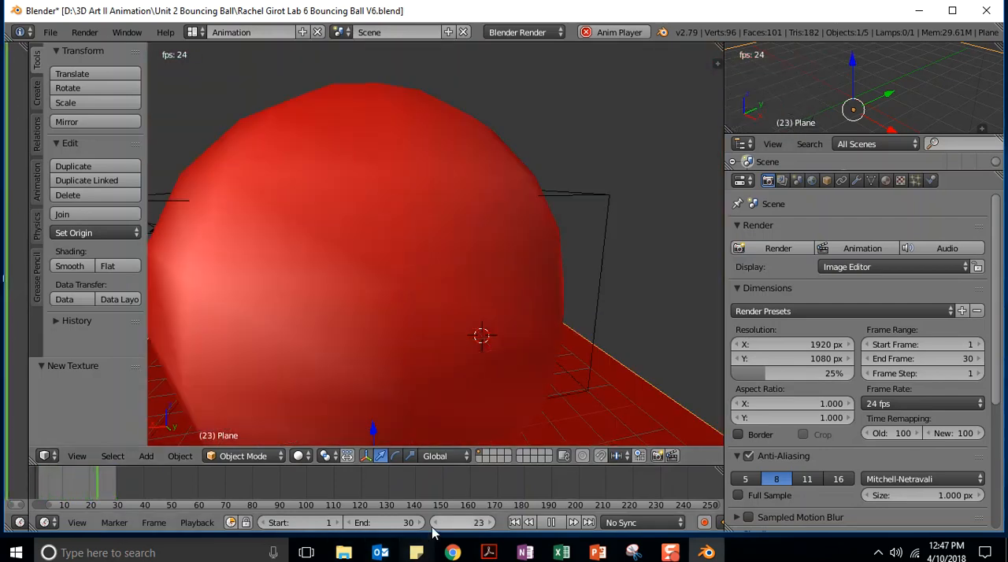
pyautogui.click(552, 523)
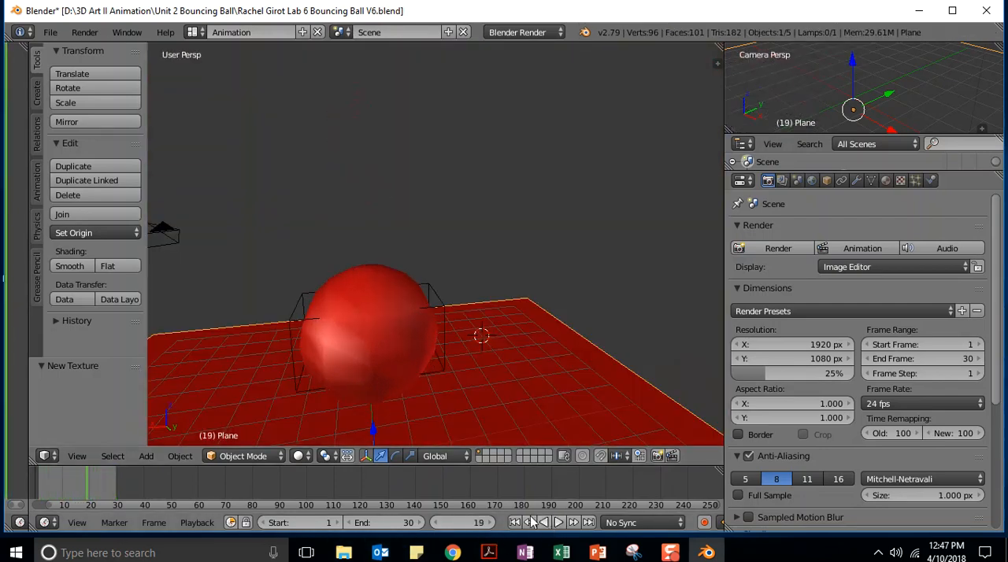
# Preview the ball and plane from farther away with Rendered viewport shading and return to Solid shading
pyautogui.click(300, 458)
pyautogui.click(324, 360)
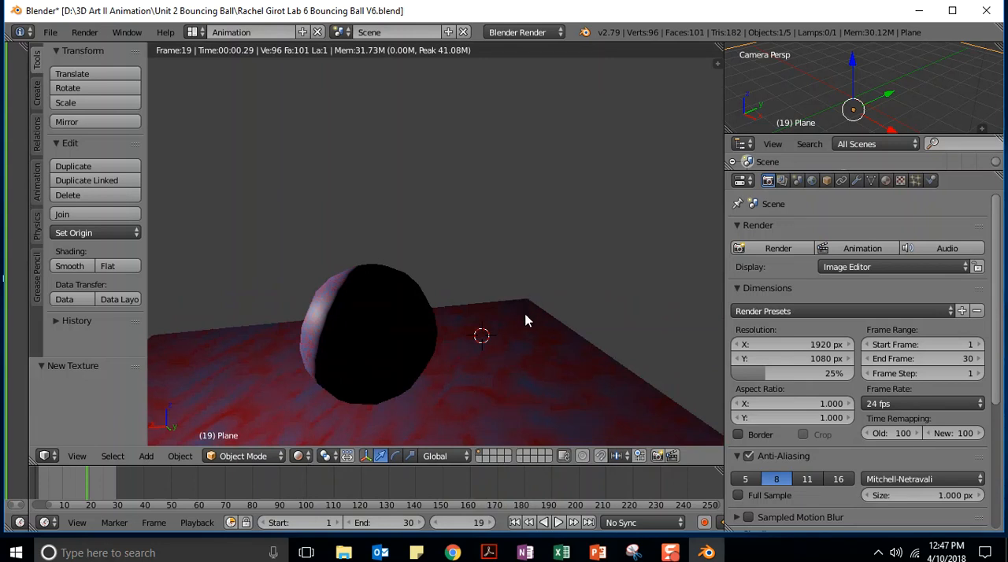
pyautogui.scroll(-3, 526, 320)
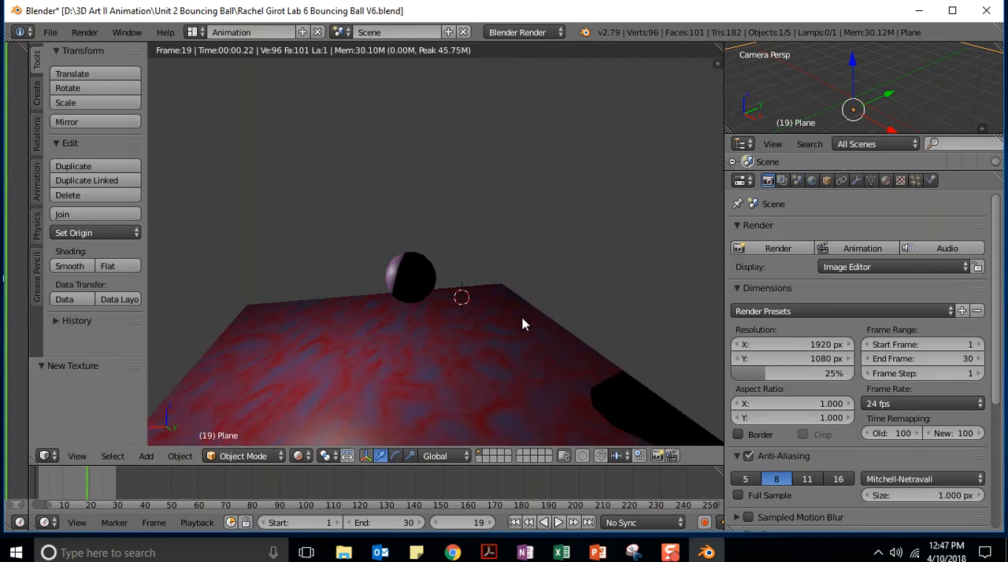
pyautogui.scroll(-4, 522, 319)
pyautogui.click(295, 458)
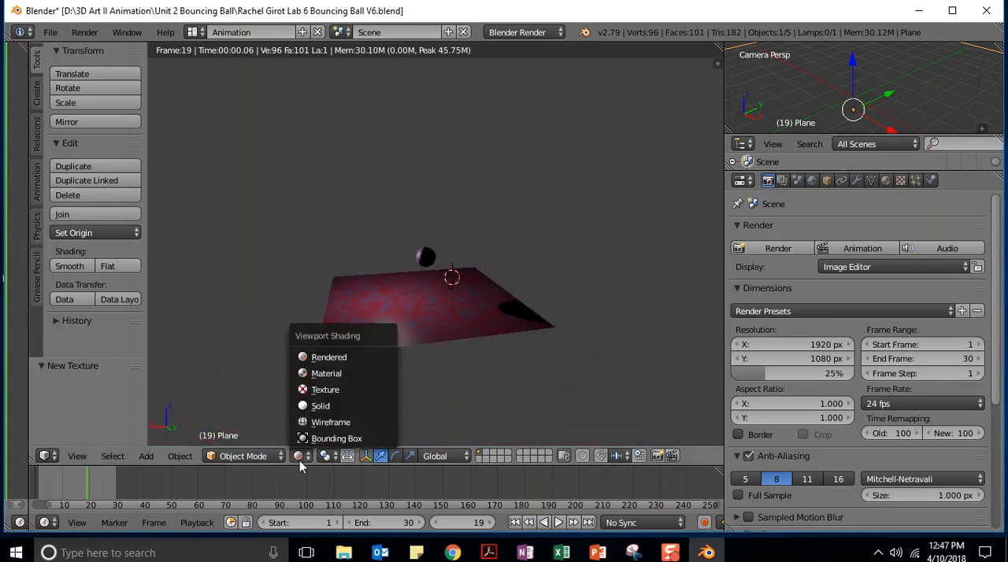
pyautogui.click(318, 407)
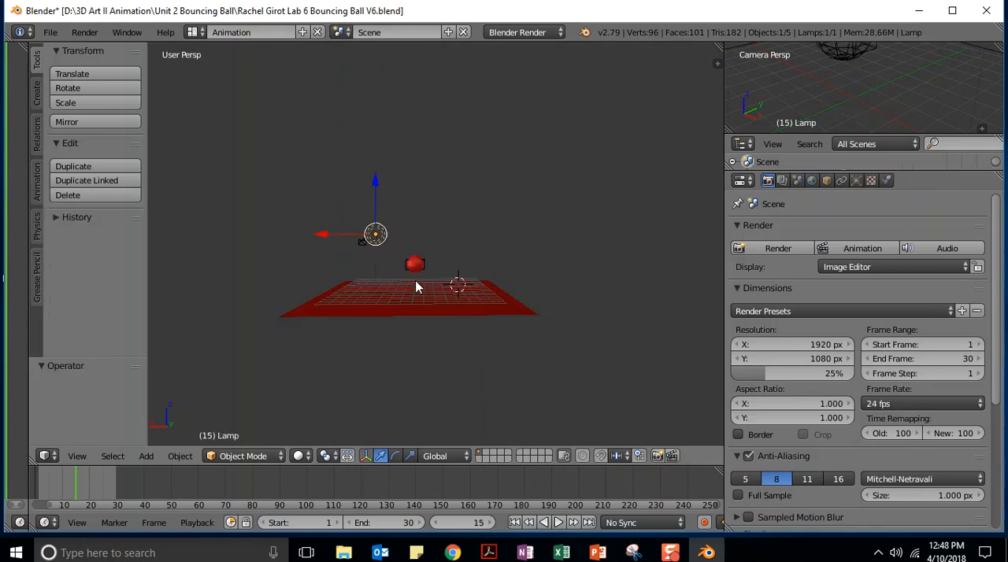
# Move the lamp across to the opposite side of the ball, about -10.08 in X, 0.27 in Y and -0.50 in Z
pyautogui.moveTo(429, 220); pyautogui.dragTo(585, 224, button='middle')
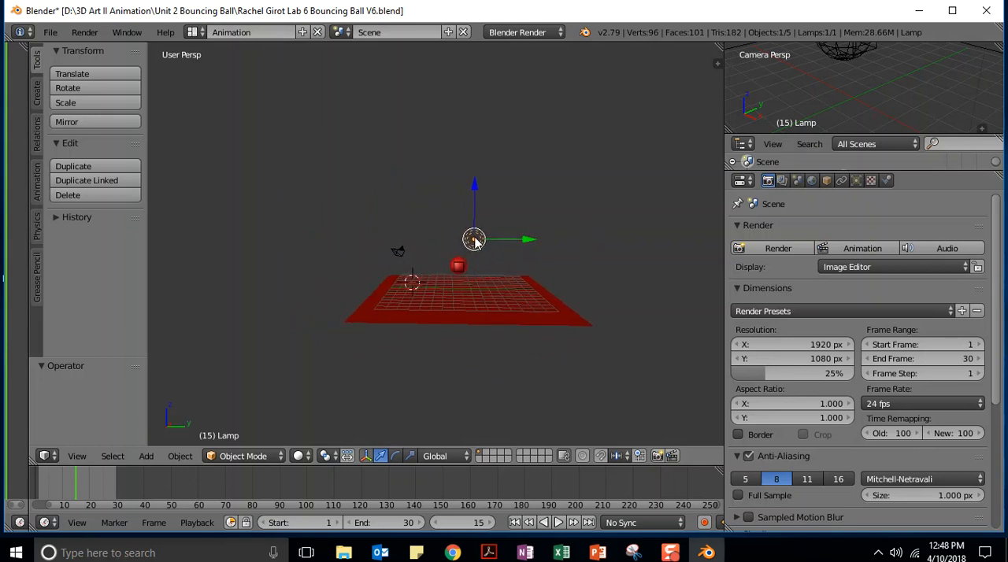
pyautogui.moveTo(617, 223); pyautogui.dragTo(387, 189, button='middle')
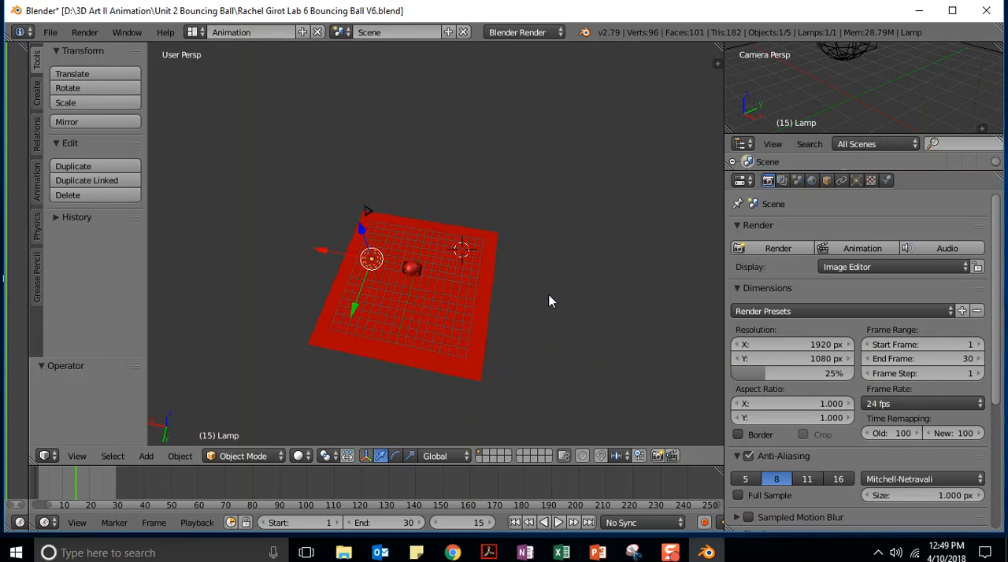
pyautogui.moveTo(553, 292); pyautogui.dragTo(577, 187, button='middle')
pyautogui.press('g')
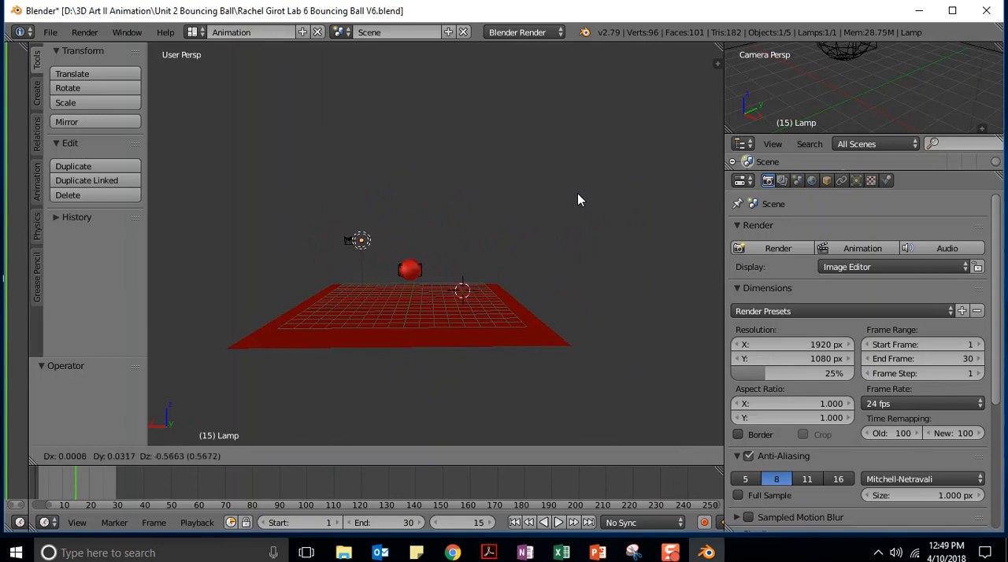
pyautogui.click(696, 201)
# Shift the lamp about 4.09 in Y and 1.55 in Z, away from the ball and higher above the plane
pyautogui.moveTo(331, 269); pyautogui.dragTo(440, 257, button='middle')
pyautogui.press('g')
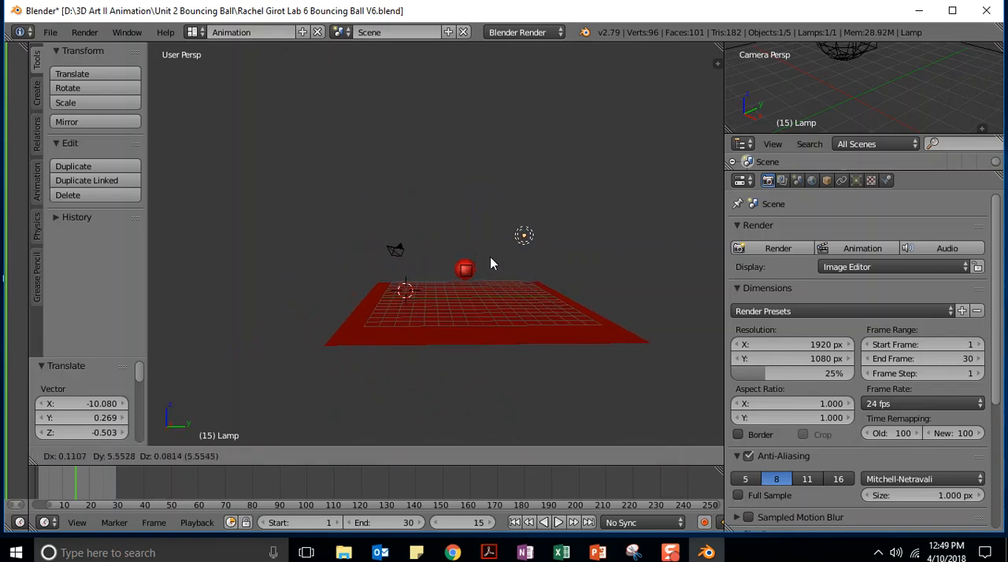
pyautogui.click(478, 250)
pyautogui.moveTo(611, 263); pyautogui.dragTo(443, 312, button='middle')
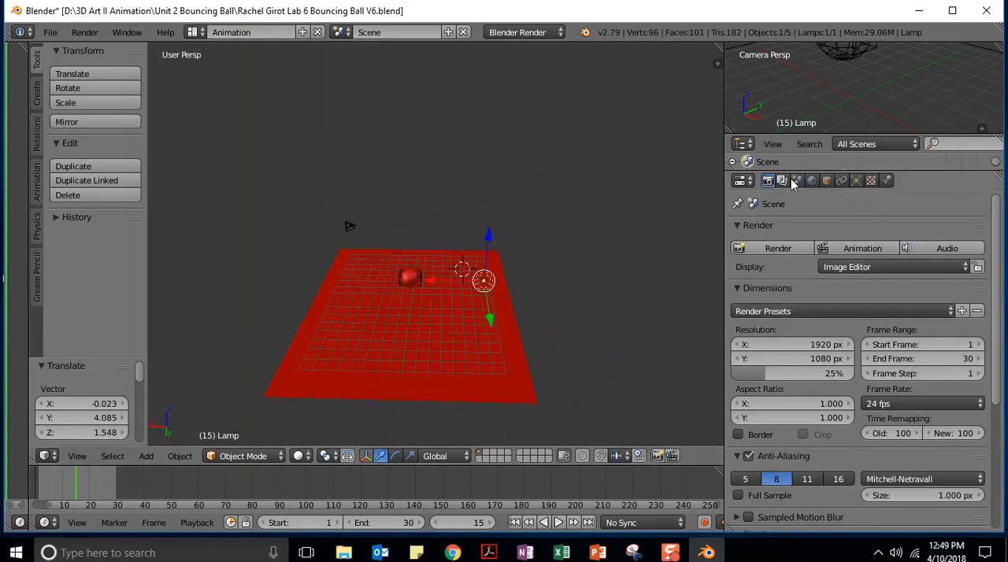
# Display the selected lamp's settings and switch the viewport to Rendered shading
pyautogui.click(856, 181)
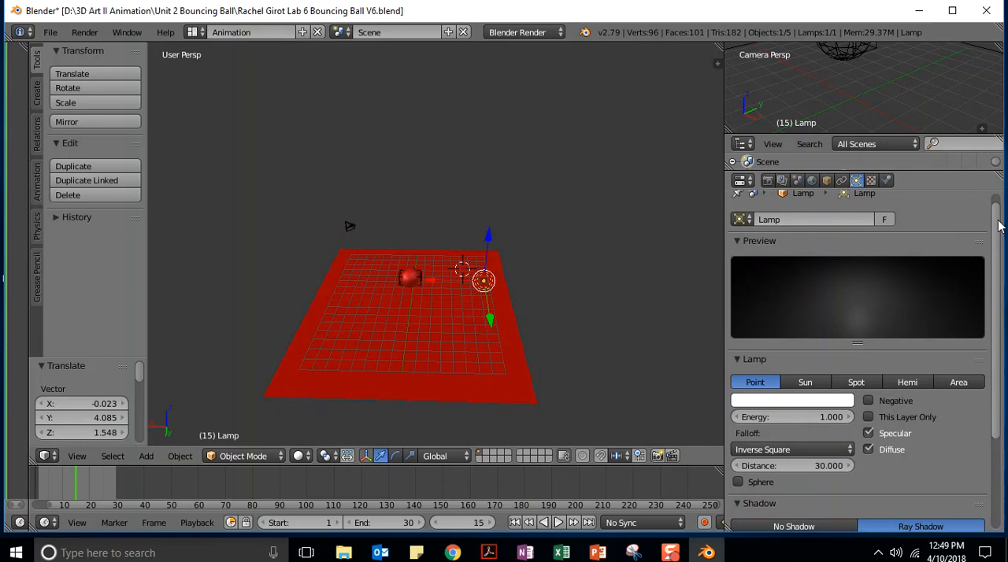
pyautogui.moveTo(999, 226); pyautogui.dragTo(998, 206)
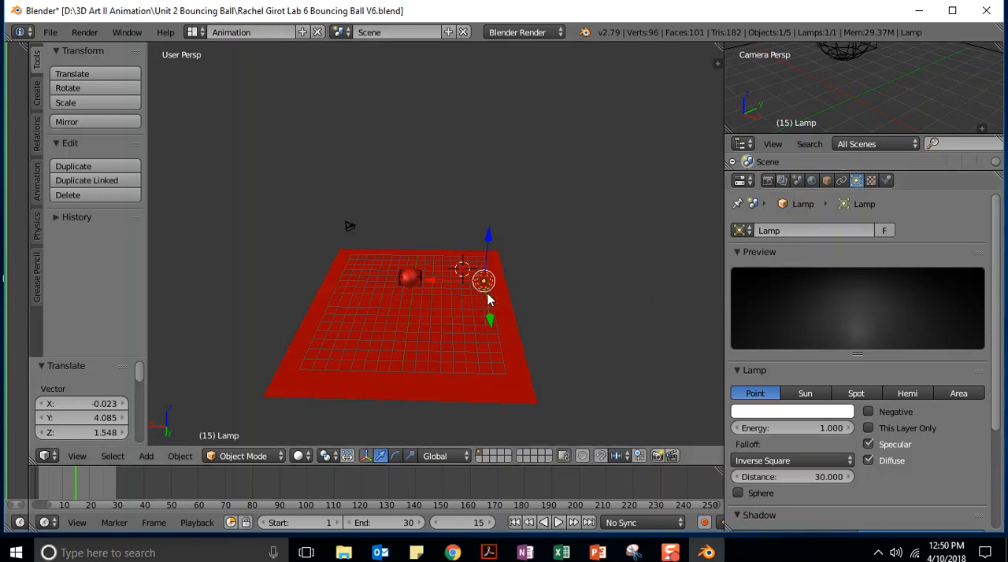
pyautogui.moveTo(1001, 211); pyautogui.dragTo(1006, 276)
pyautogui.click(300, 455)
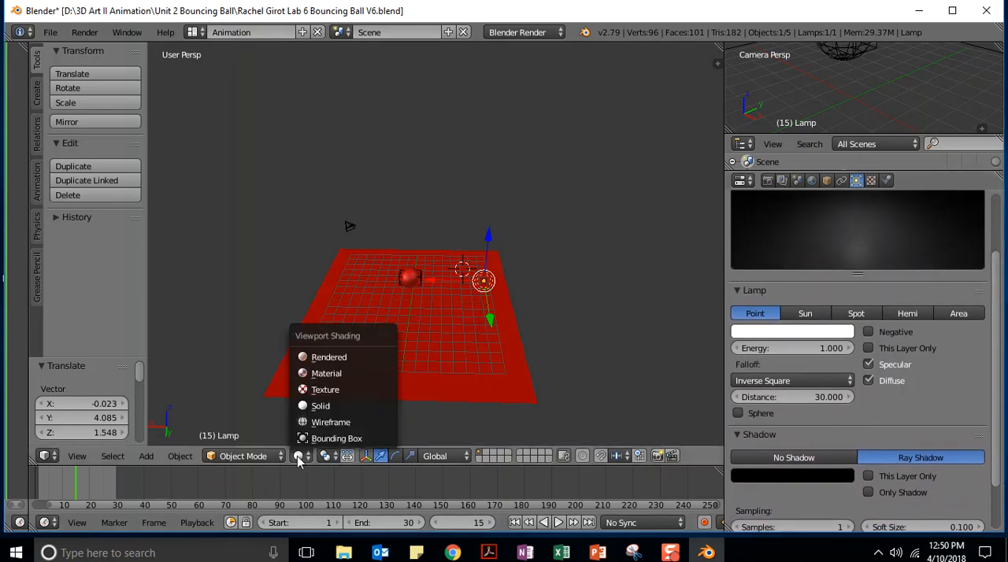
pyautogui.click(363, 356)
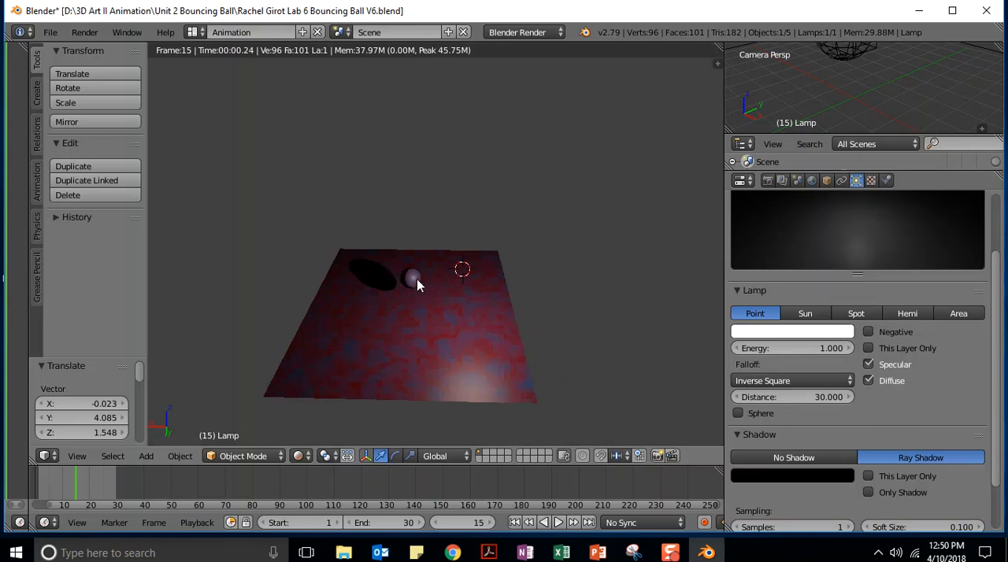
# Try the Sun, Spot, Hemi and Area lamp types on the scene and return the lamp to Point
pyautogui.click(804, 314)
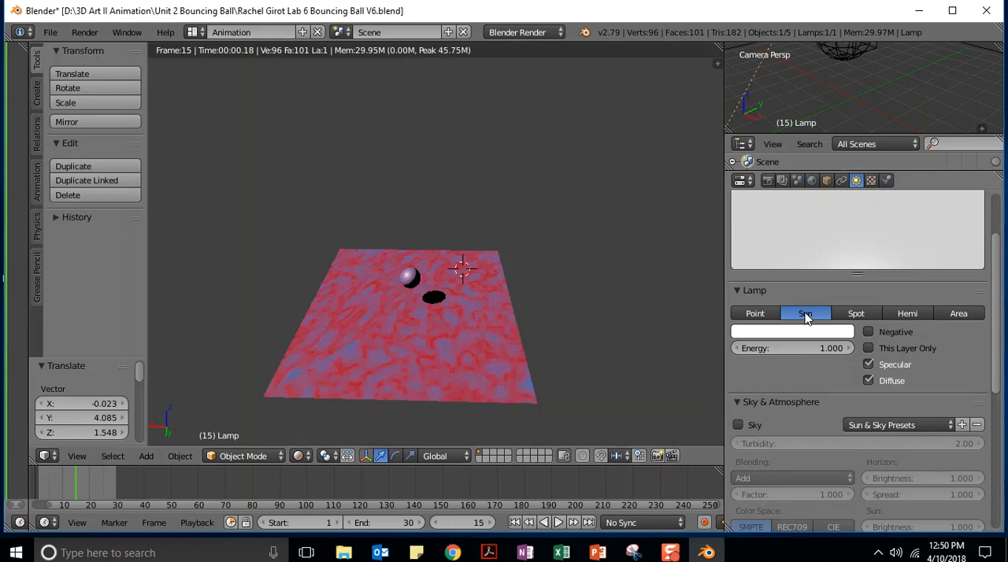
pyautogui.click(854, 314)
pyautogui.click(906, 316)
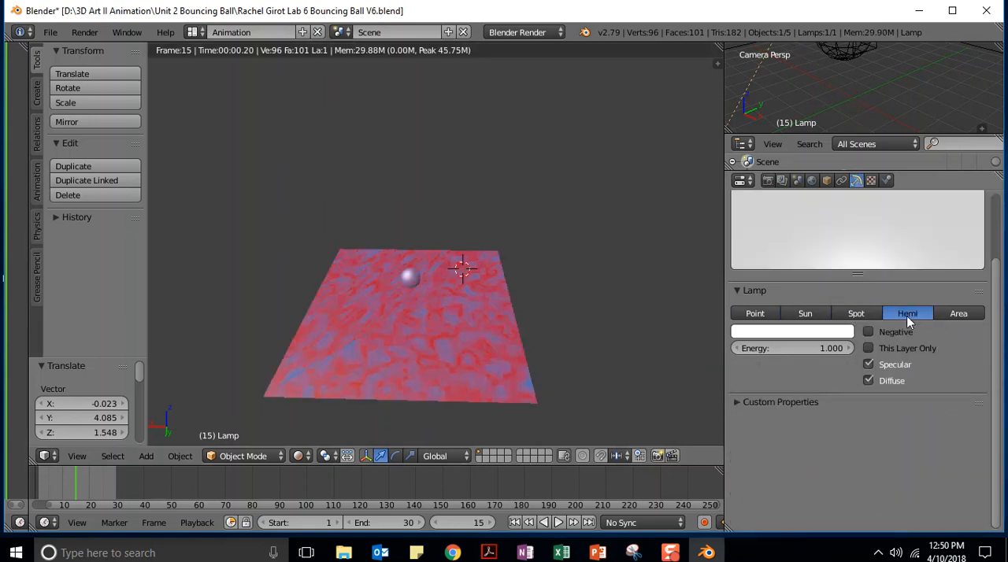
pyautogui.click(947, 313)
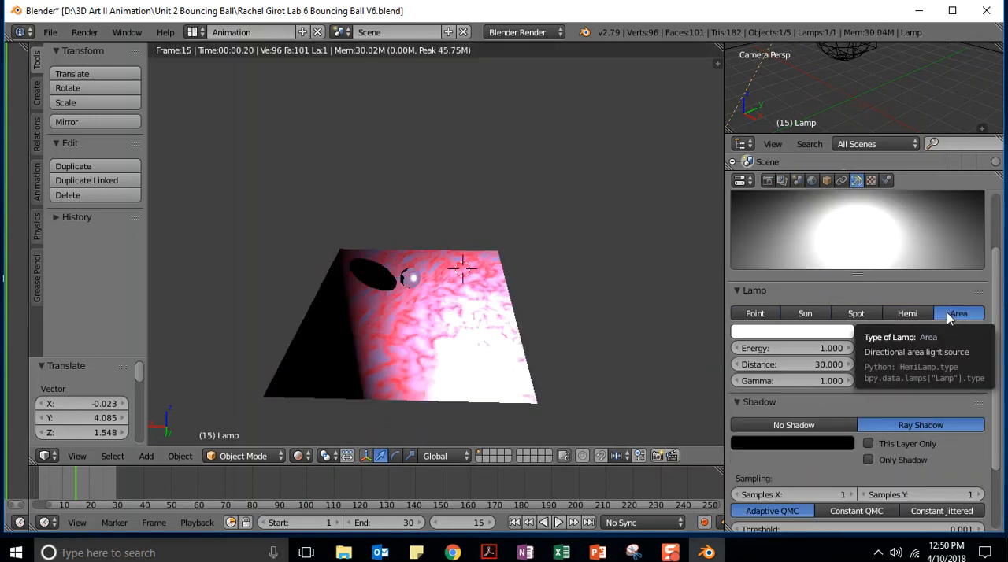
pyautogui.click(755, 314)
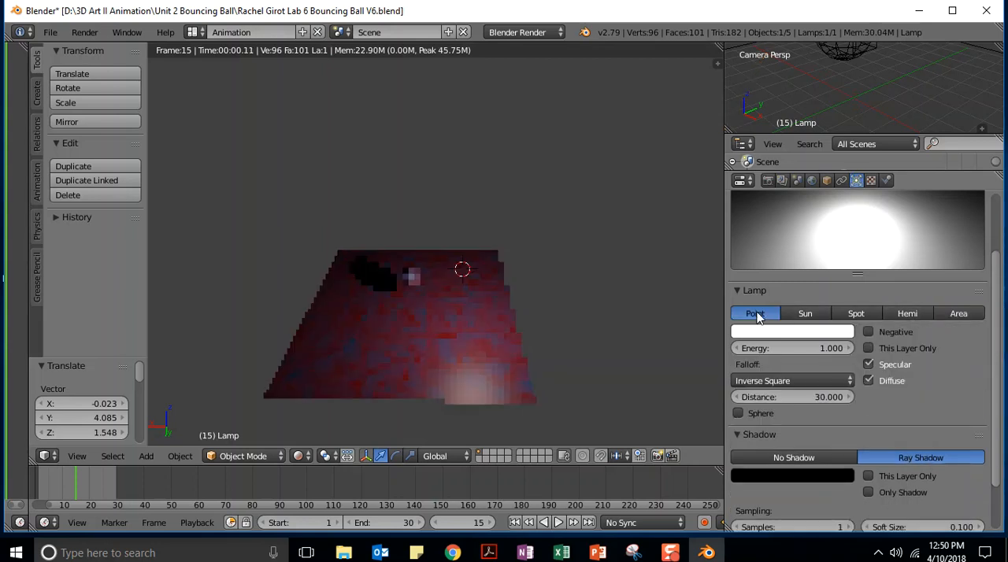
pyautogui.click(784, 316)
pyautogui.click(774, 320)
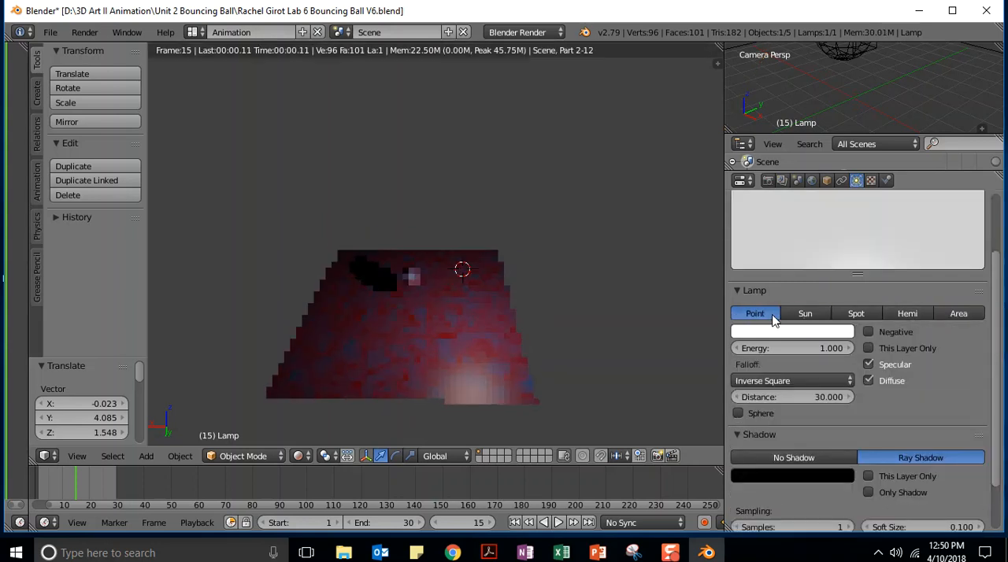
# Raise the point lamp's energy to 2.690
pyautogui.moveTo(829, 355)
pyautogui.mouseDown()
pyautogui.moveTo(770, 354)
pyautogui.moveTo(813, 351)
pyautogui.mouseUp()
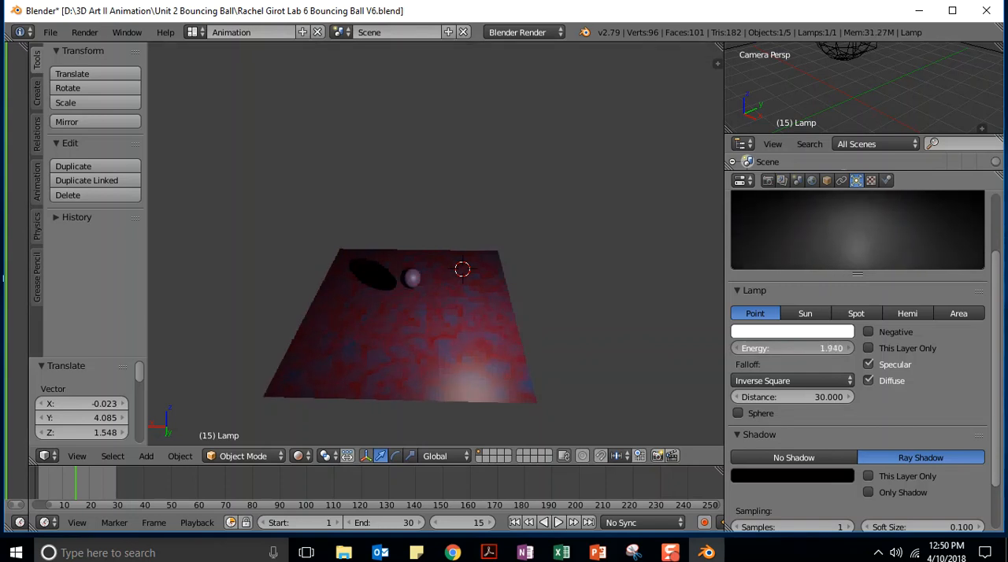
pyautogui.moveTo(761, 349); pyautogui.dragTo(835, 352)
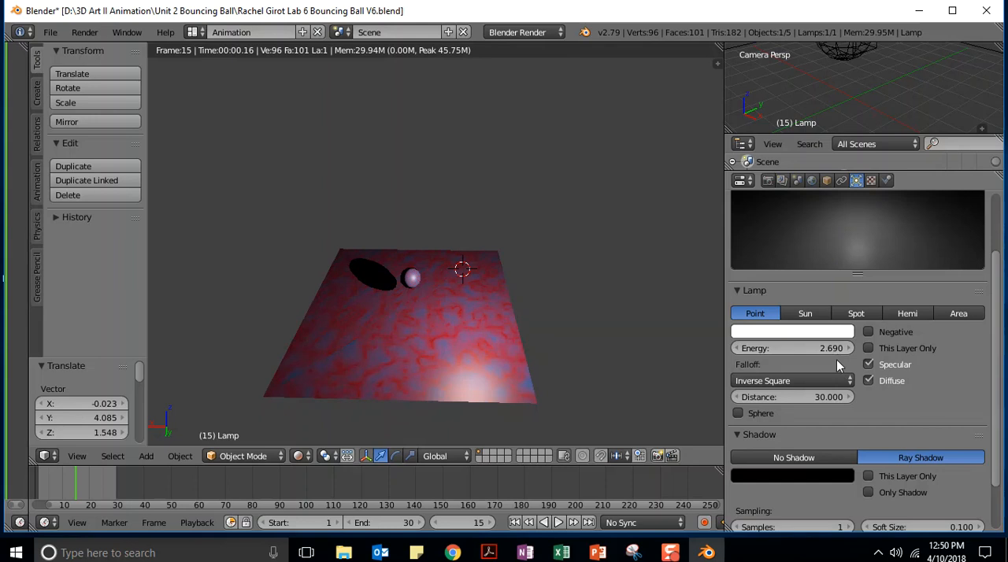
# Compare the Hemi, Spot and Sun lamp types at the raised energy and restore the Point type
pyautogui.click(909, 315)
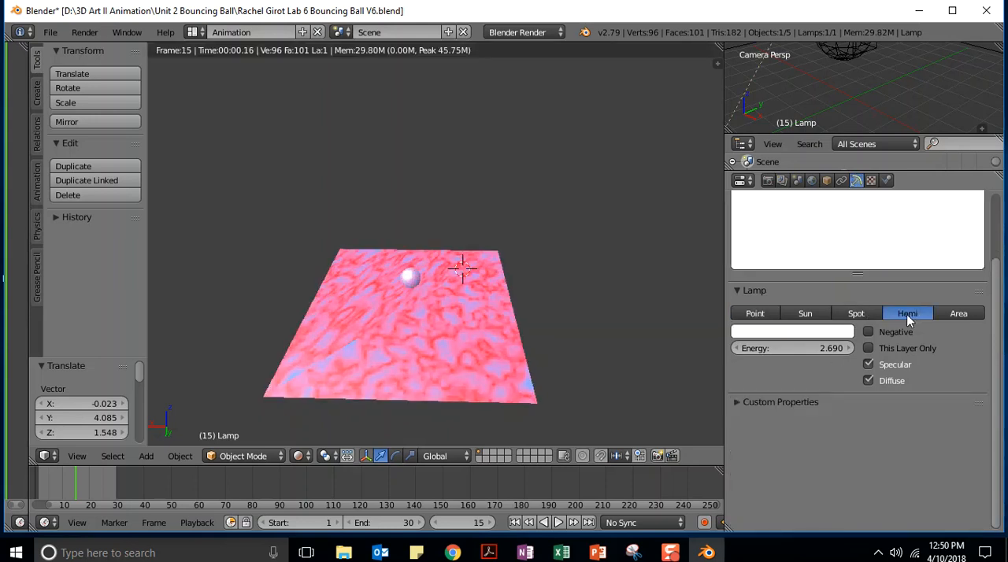
pyautogui.click(856, 314)
pyautogui.click(803, 315)
pyautogui.click(757, 315)
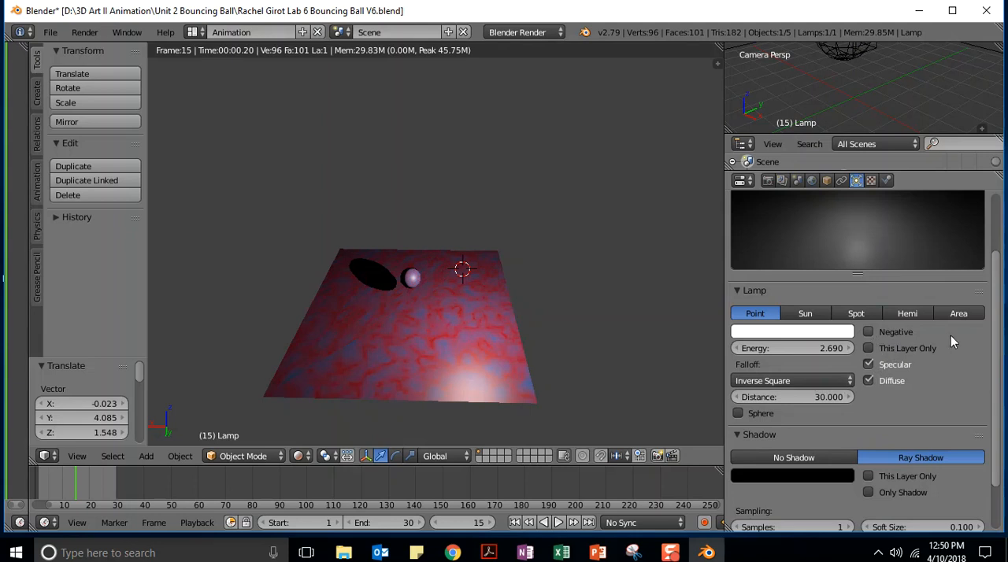
# Try the lamp with No Shadow and restore Ray Shadow
pyautogui.moveTo(994, 343); pyautogui.dragTo(1001, 398)
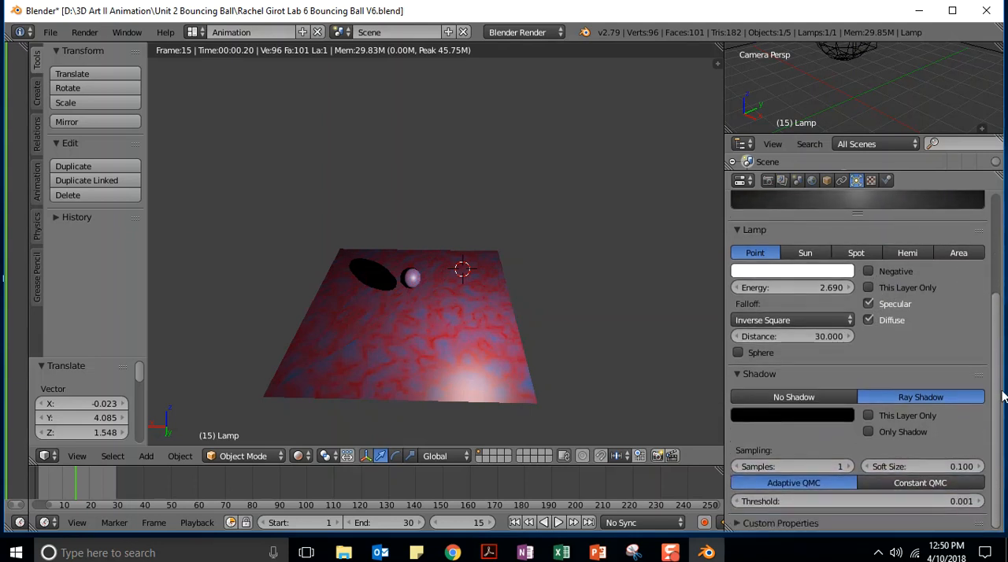
pyautogui.click(810, 398)
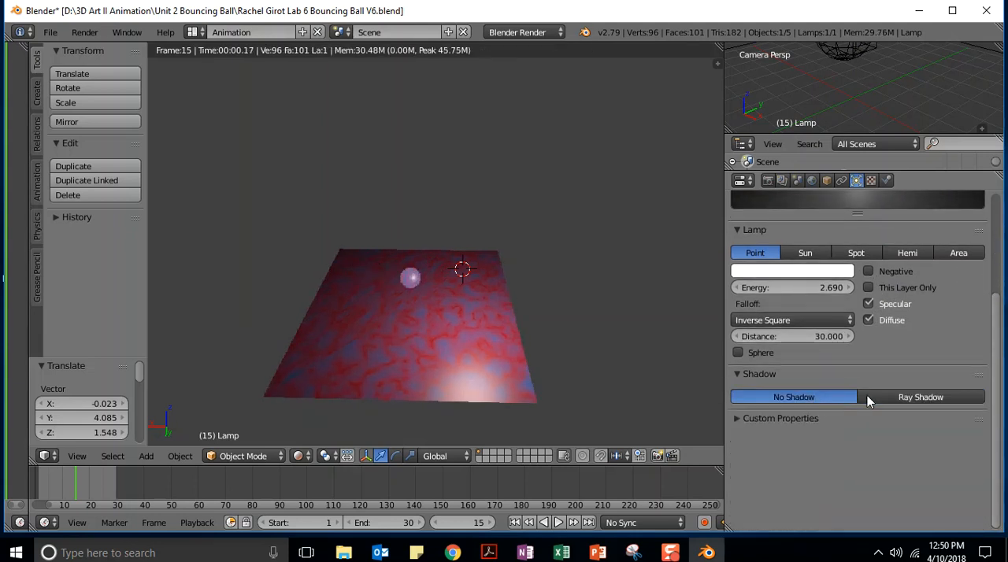
pyautogui.click(890, 397)
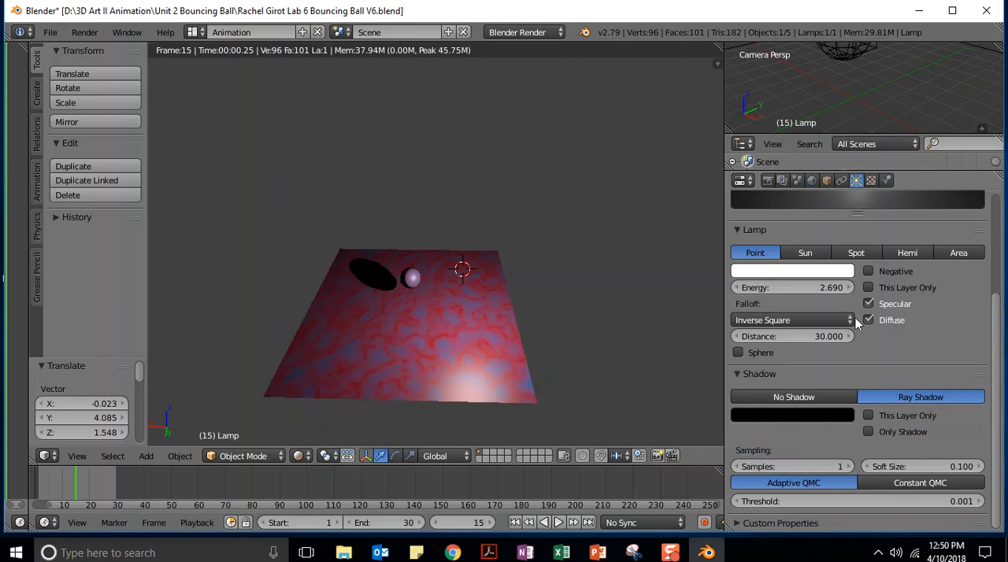
# Set the lamp's falloff distance to 29.820 and try its Negative option, leaving it disabled
pyautogui.moveTo(773, 338)
pyautogui.mouseDown()
pyautogui.moveTo(790, 339)
pyautogui.moveTo(768, 338)
pyautogui.mouseUp()
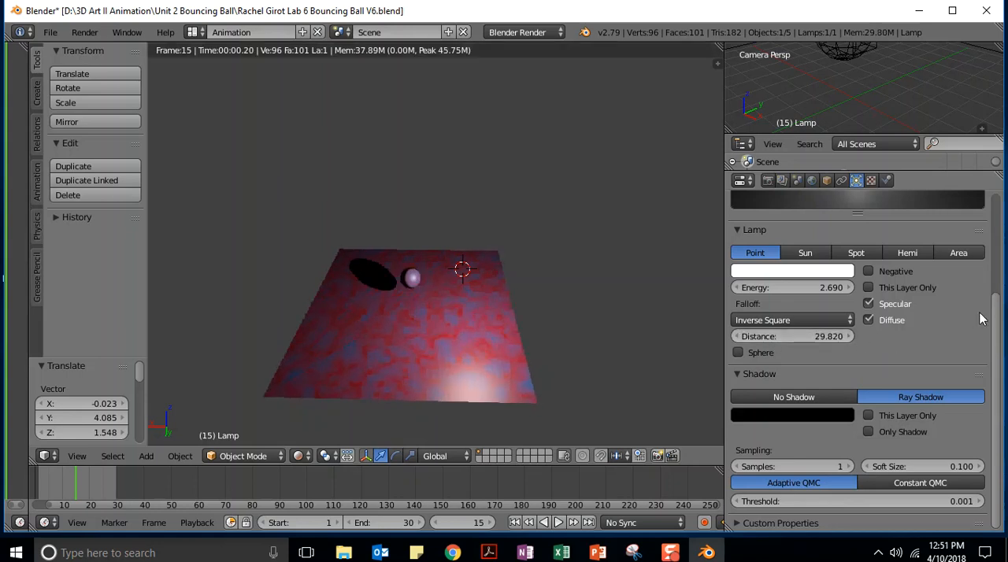
pyautogui.click(868, 272)
pyautogui.click(867, 272)
# Try the lamp's This Layer Only, Specular and Diffuse options, leaving Specular off and Diffuse on
pyautogui.click(868, 304)
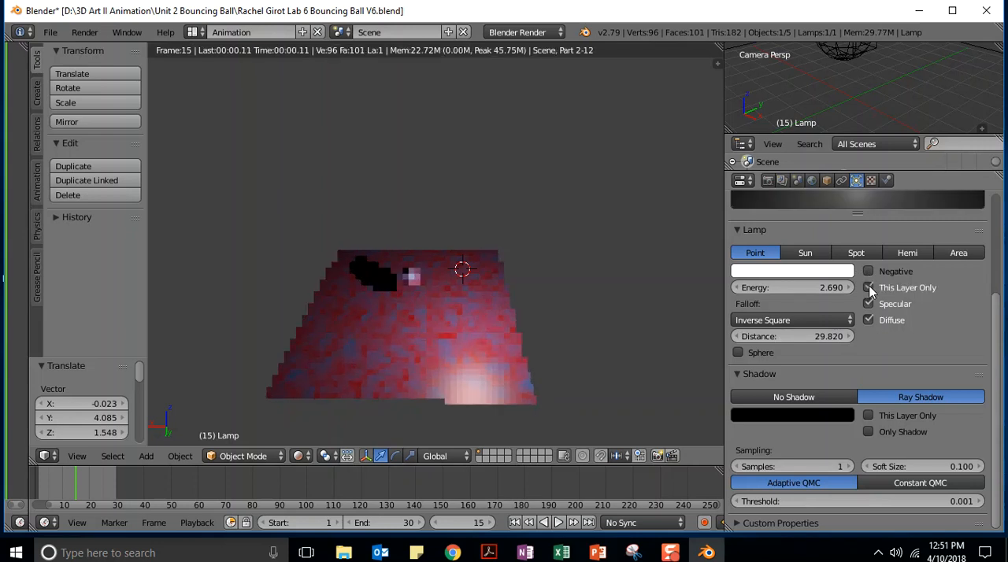
pyautogui.click(869, 302)
pyautogui.click(869, 303)
pyautogui.click(869, 303)
pyautogui.click(869, 304)
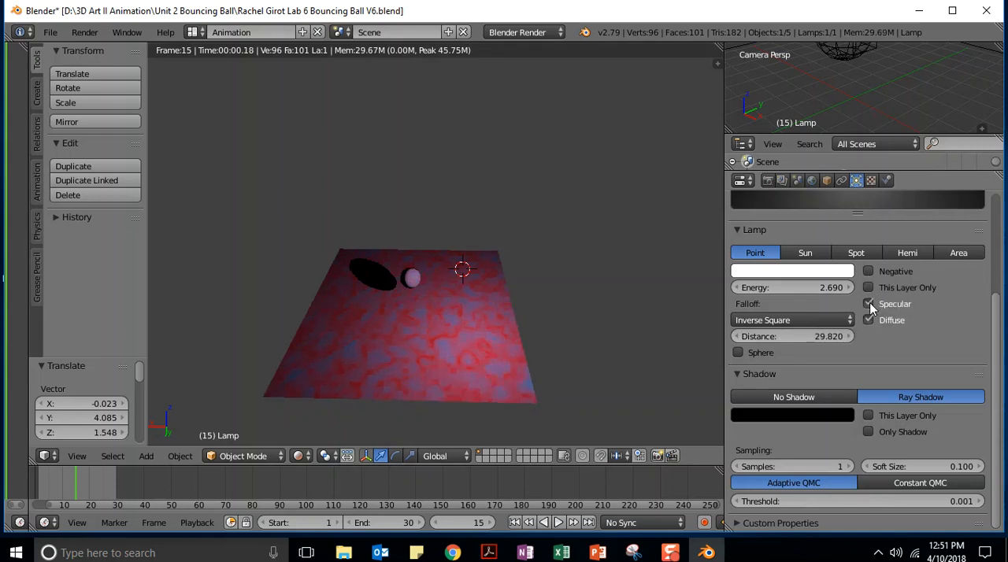
pyautogui.click(869, 303)
pyautogui.click(868, 320)
pyautogui.click(868, 319)
# Lighten the lamp's shadow color to a dark grey and examine the ball's shadow up close
pyautogui.click(779, 414)
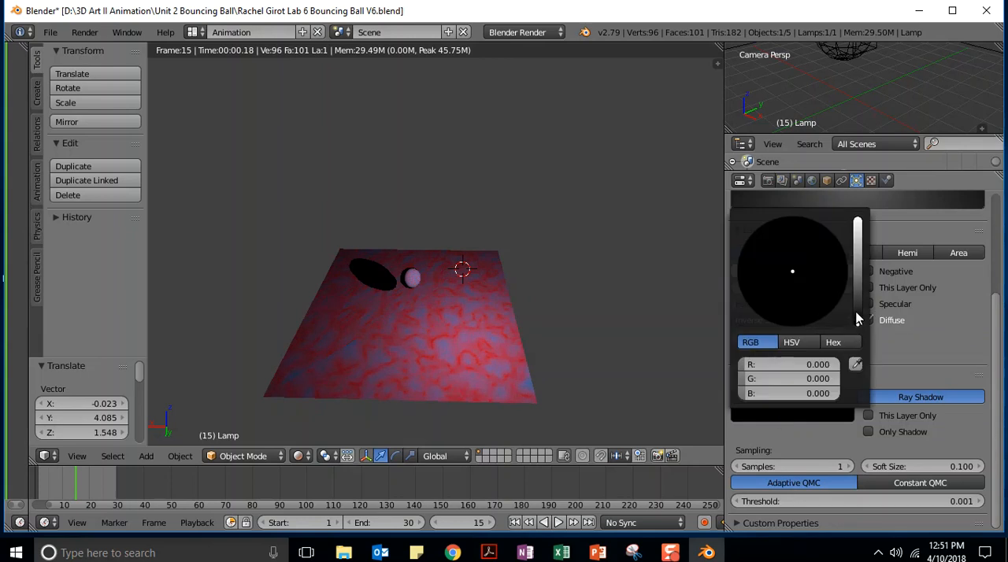
pyautogui.moveTo(858, 329); pyautogui.dragTo(857, 286)
pyautogui.moveTo(993, 341); pyautogui.dragTo(974, 244)
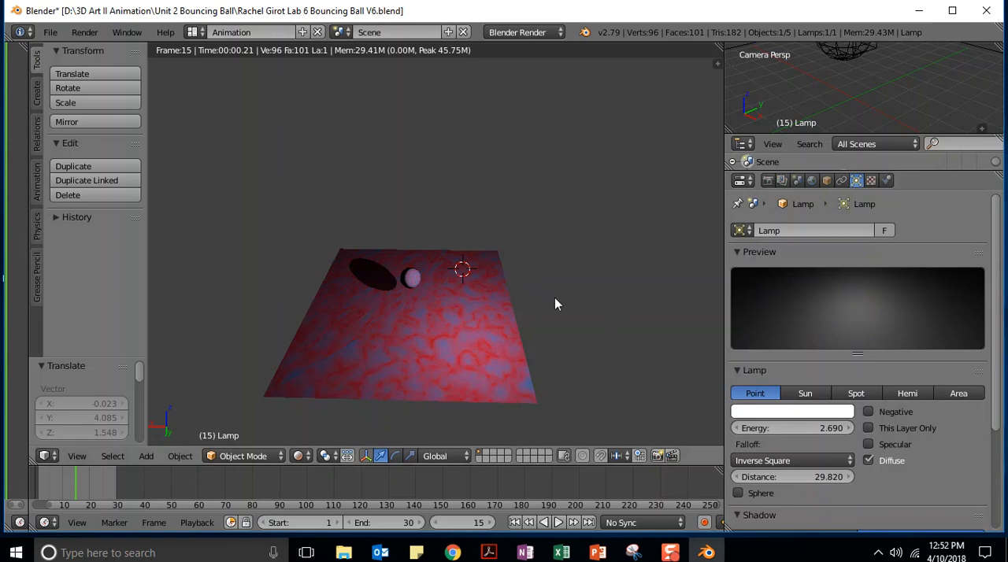
pyautogui.scroll(2, 554, 297)
pyautogui.scroll(2, 586, 309)
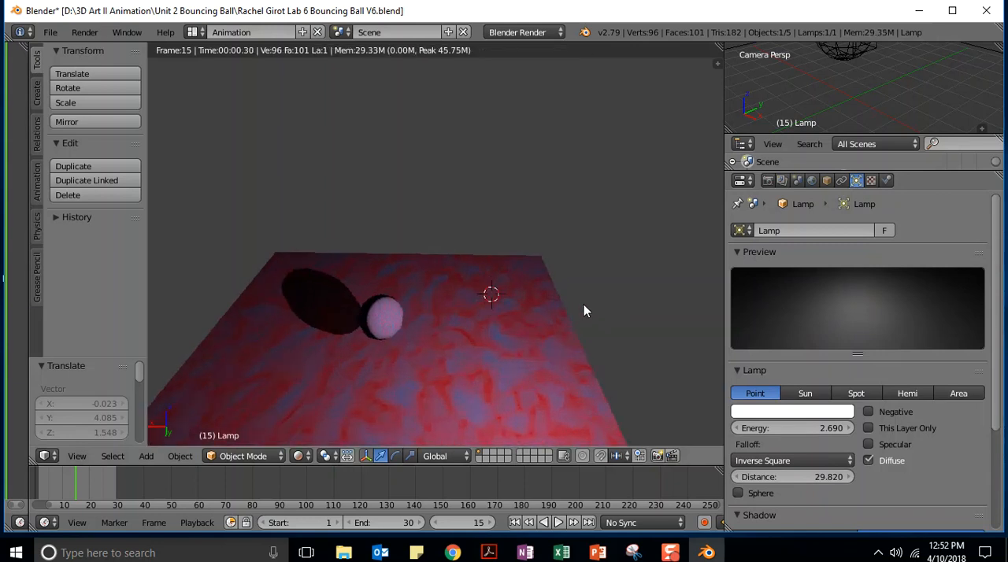
pyautogui.scroll(1, 583, 310)
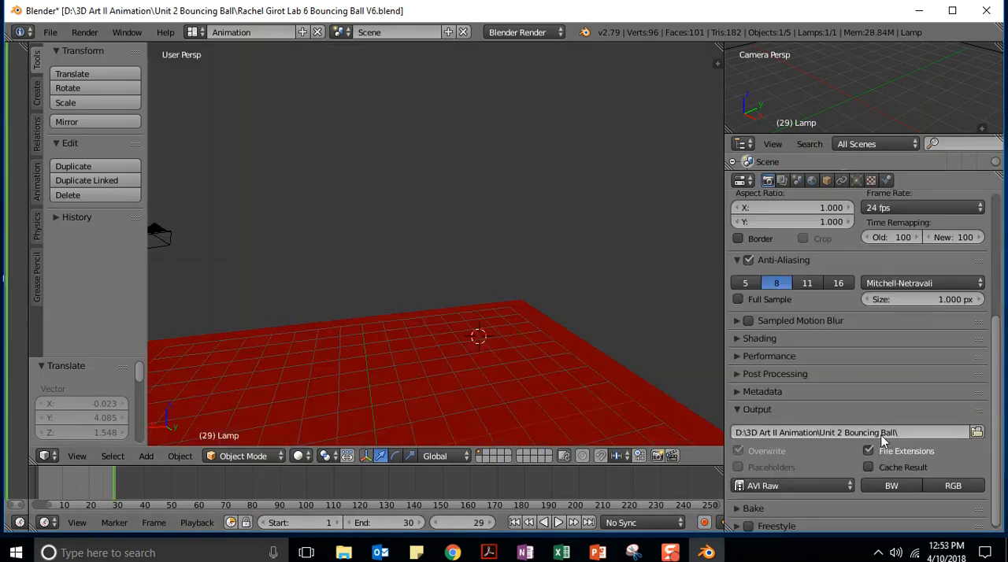
# Render the full animation and return the main area to the 3D View
pyautogui.scroll(6, 929, 354)
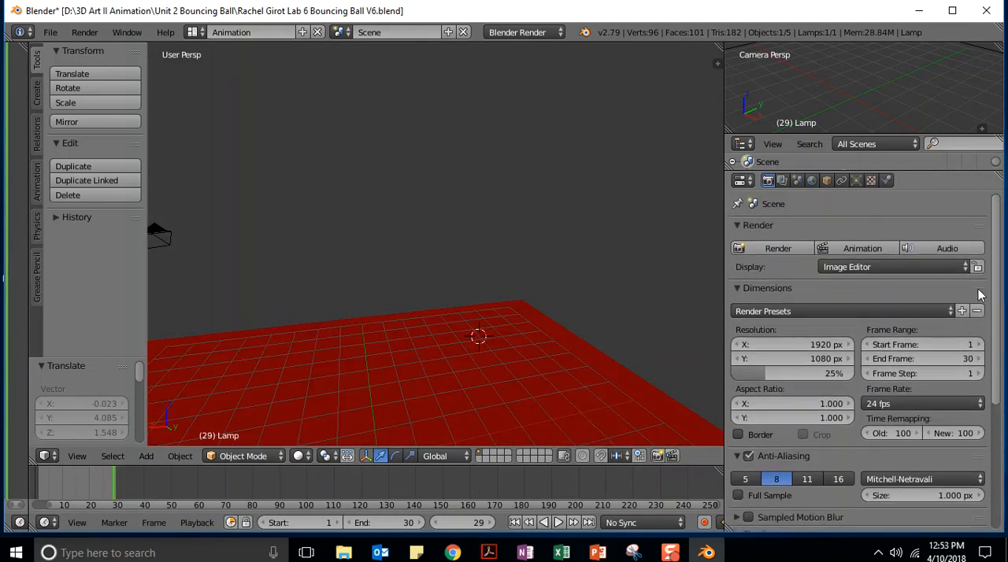
pyautogui.click(848, 248)
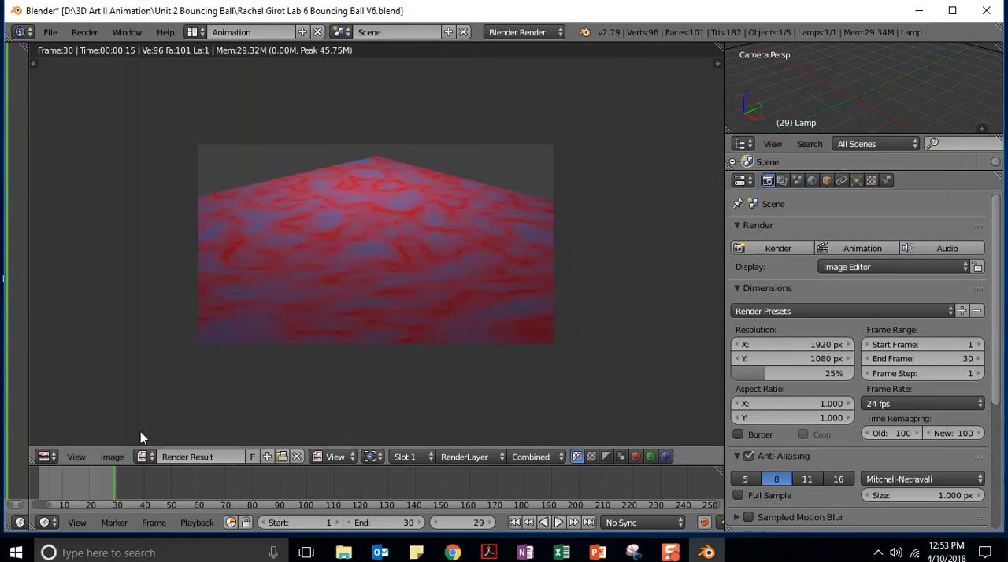
pyautogui.click(45, 457)
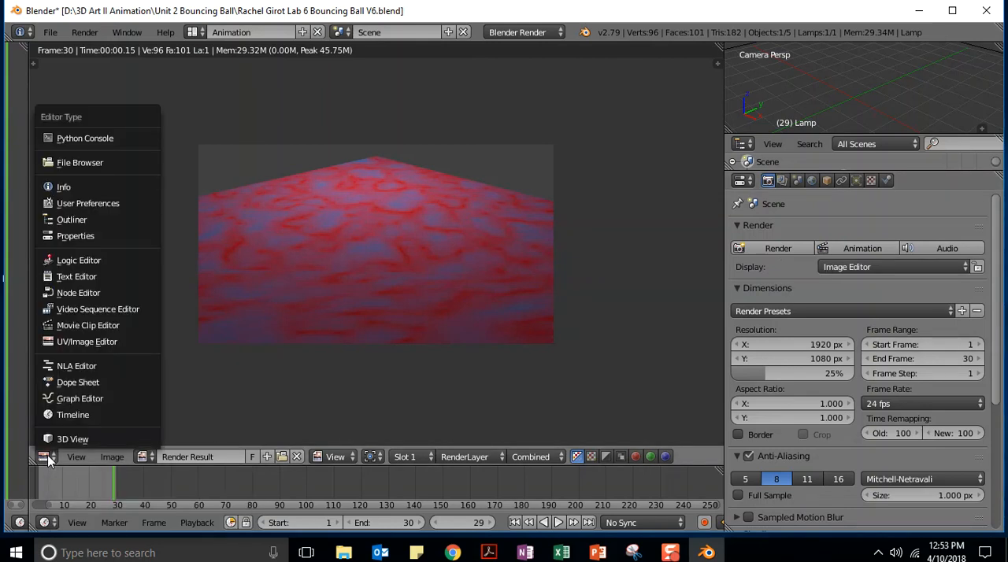
pyautogui.click(59, 440)
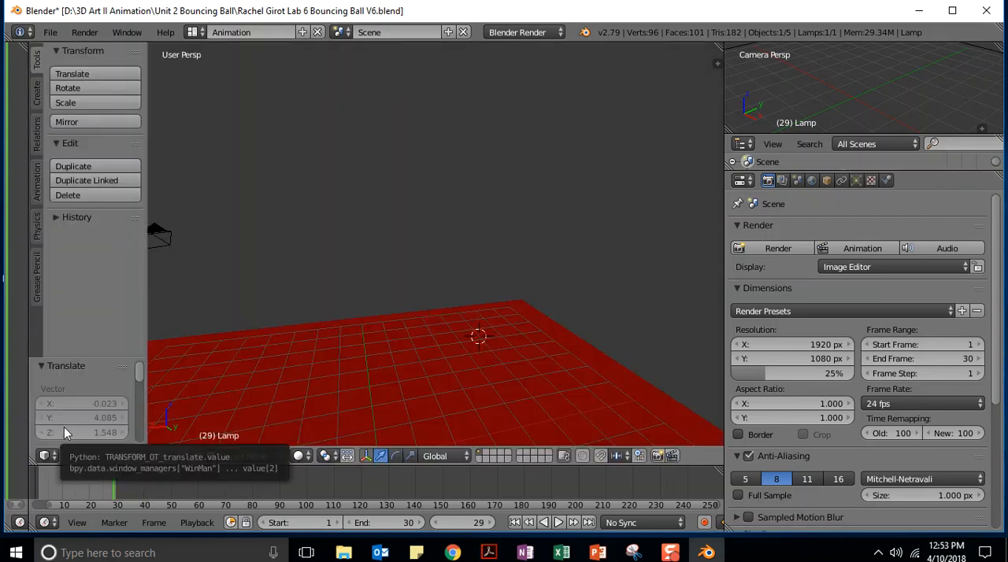
# Select the camera and move it about -22.6 in X, 4.8 in Y and 8.2 in Z
pyautogui.scroll(-1, 341, 218)
pyautogui.scroll(-1, 339, 222)
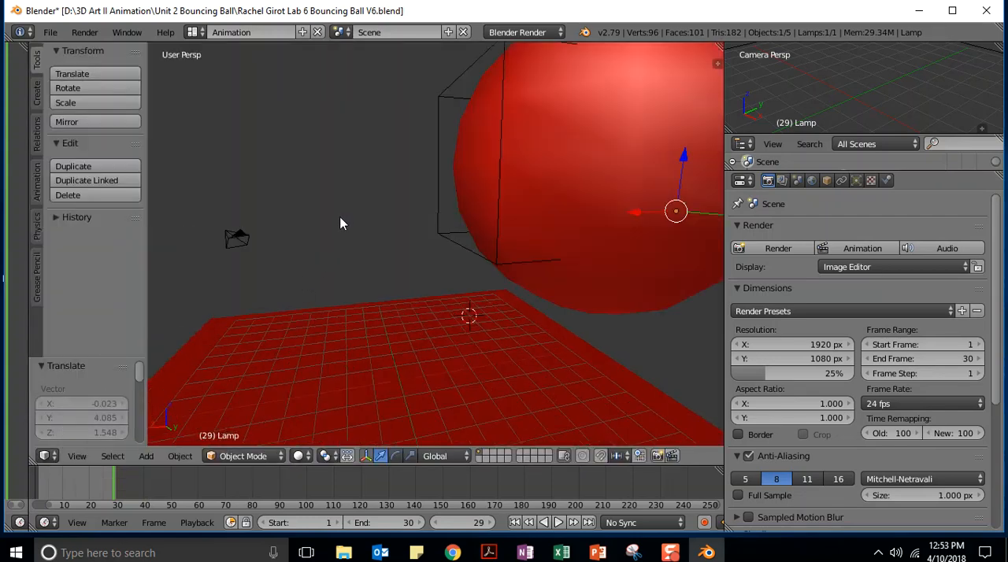
pyautogui.scroll(-2, 337, 222)
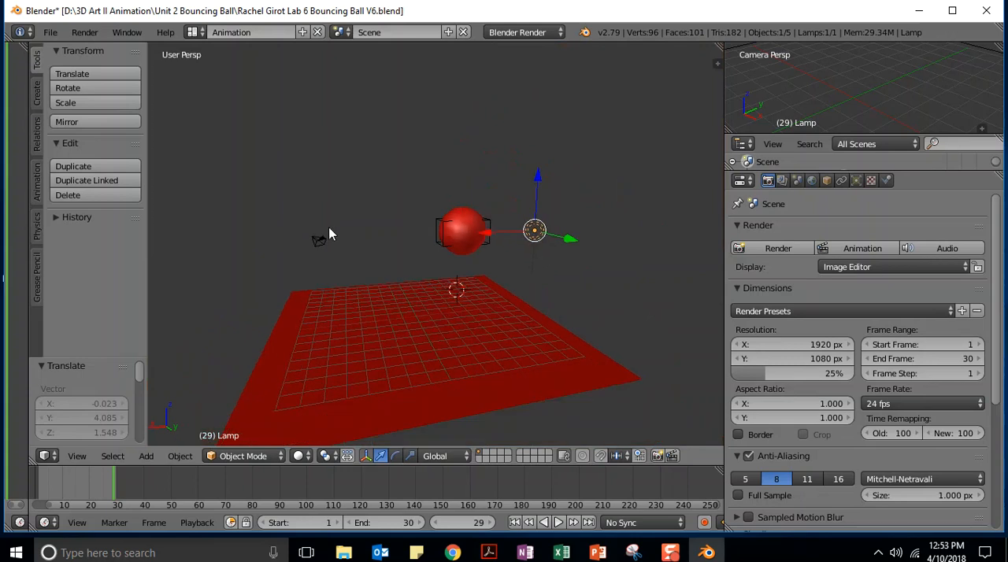
pyautogui.rightClick(315, 245)
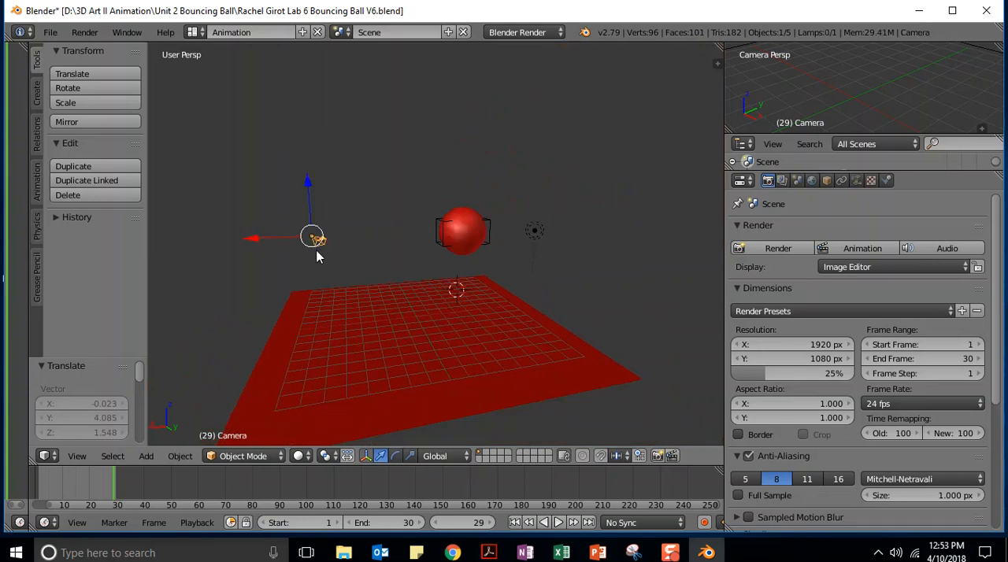
pyautogui.press('g')
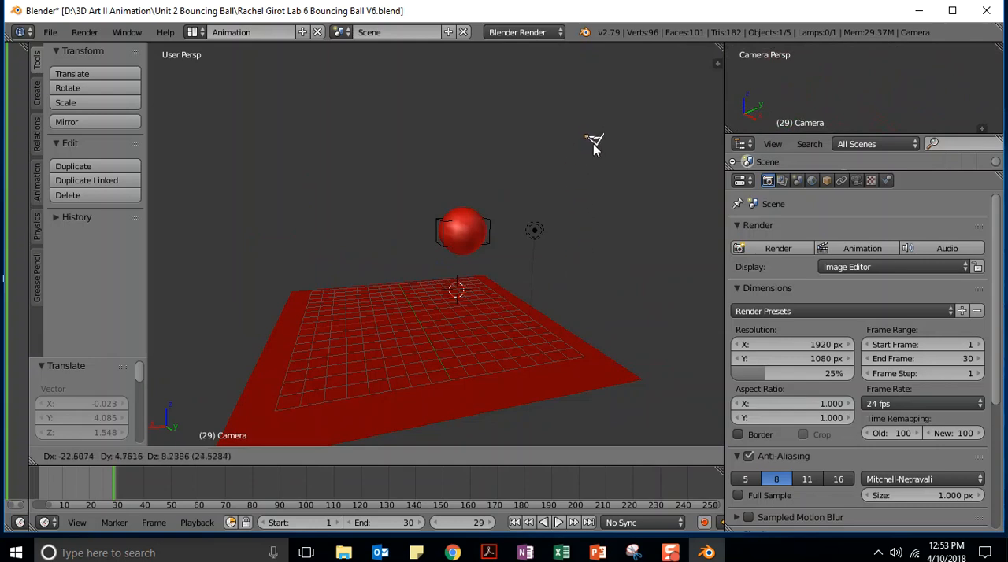
pyautogui.click(592, 144)
# Move the camera about 8.2 in X, and once more about 18.7 in Y and -4.2 in Z
pyautogui.moveTo(410, 188); pyautogui.dragTo(683, 158, button='middle')
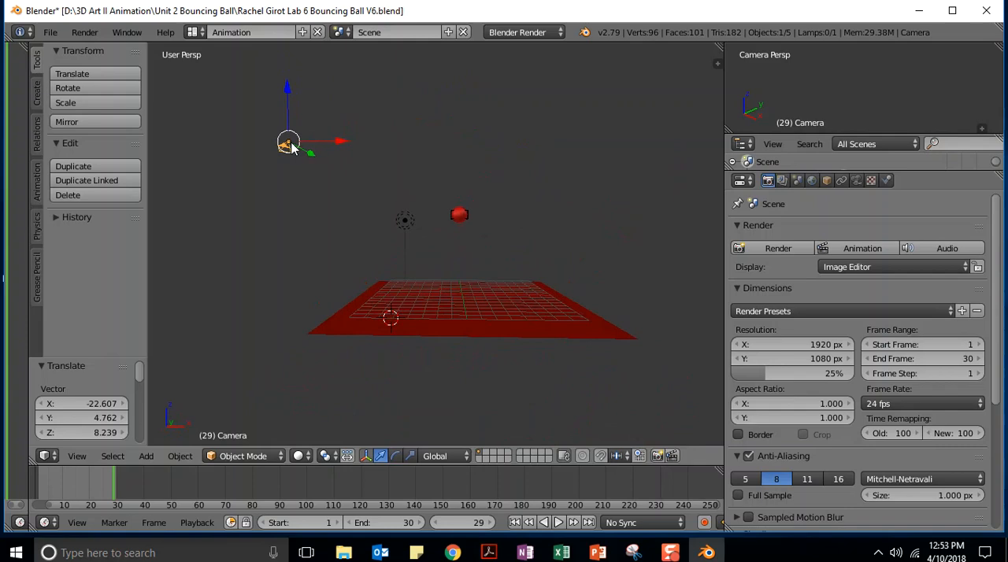
pyautogui.moveTo(288, 144); pyautogui.dragTo(383, 150)
pyautogui.moveTo(557, 188); pyautogui.dragTo(409, 233, button='middle')
pyautogui.press('g')
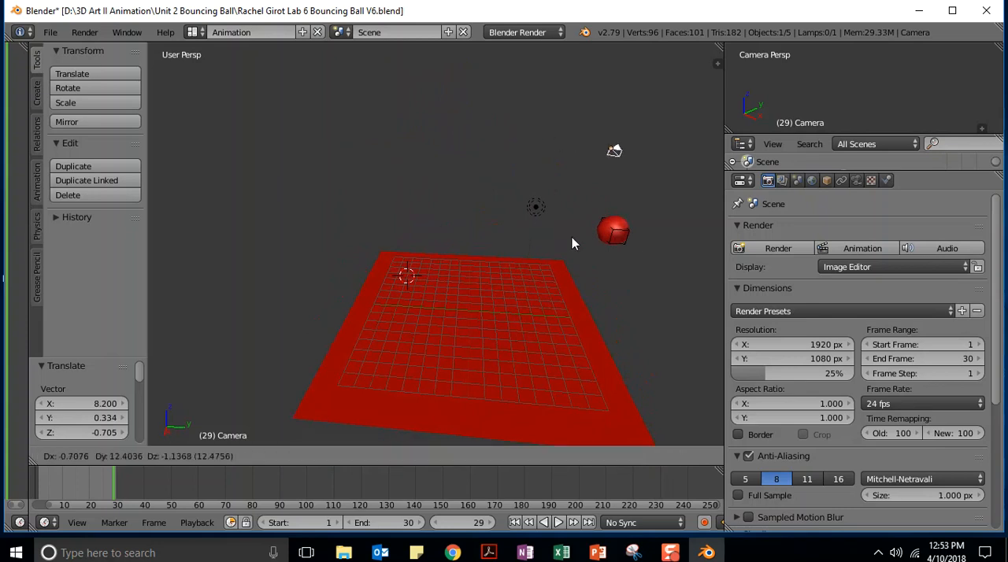
pyautogui.click(644, 283)
# Shift the camera about 6.1 along X so it lines up with the ball
pyautogui.moveTo(654, 296); pyautogui.dragTo(524, 258, button='middle')
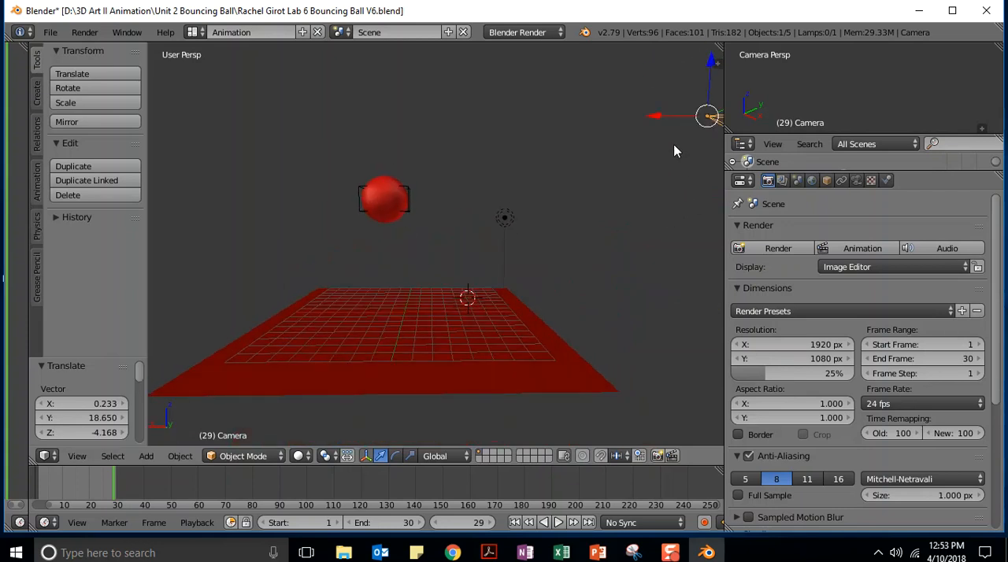
pyautogui.press('g')
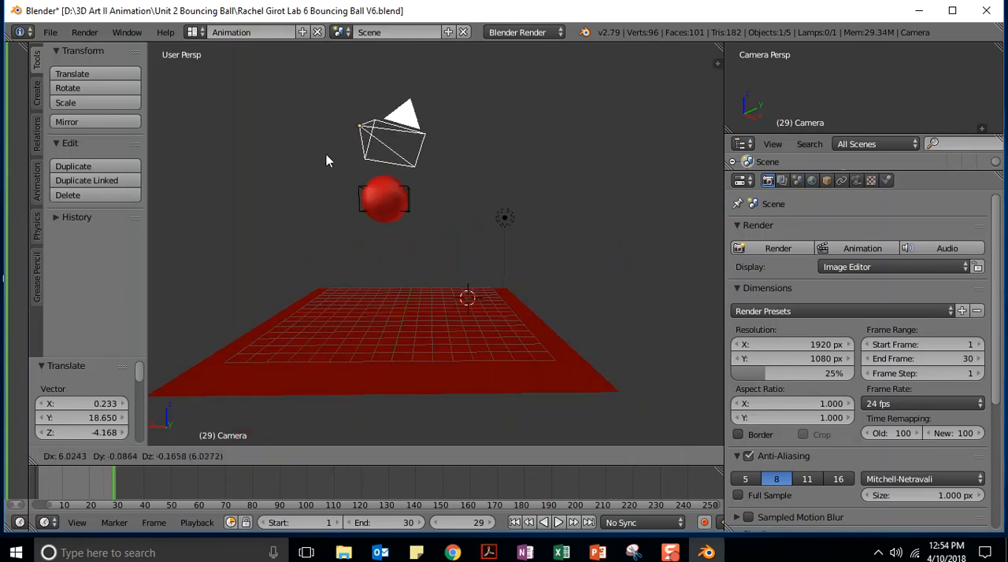
pyautogui.click(323, 153)
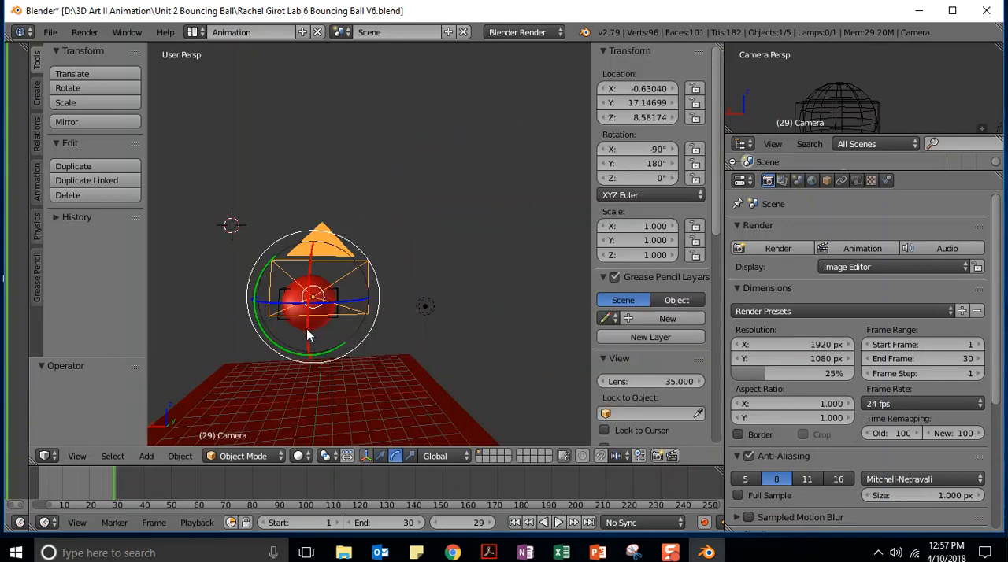
# Preview the ball and plane with Rendered viewport shading and switch back to Solid
pyautogui.moveTo(306, 328); pyautogui.dragTo(309, 312)
pyautogui.scroll(-2, 466, 285)
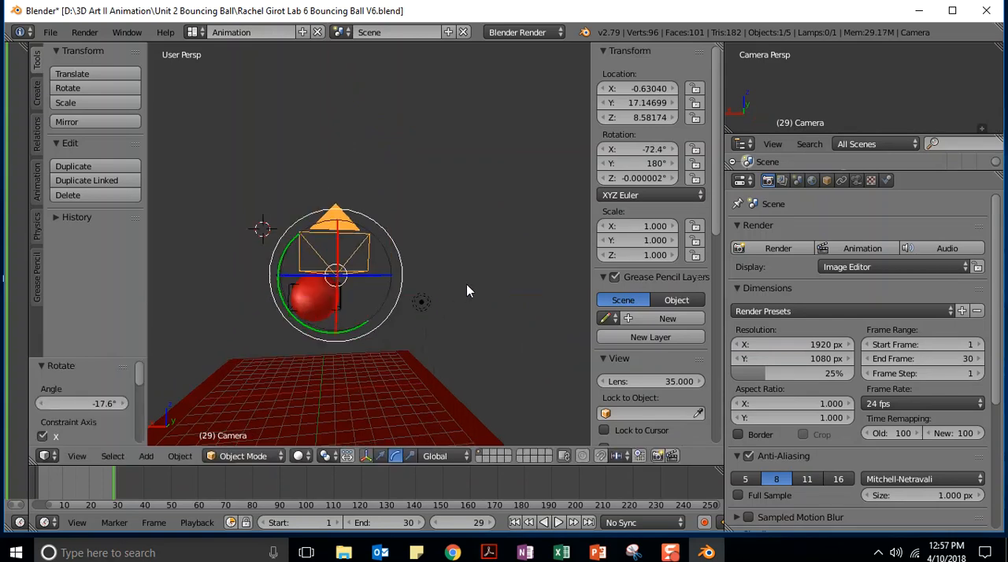
pyautogui.scroll(3, 466, 285)
pyautogui.scroll(1, 466, 285)
pyautogui.scroll(-4, 466, 285)
pyautogui.scroll(2, 463, 287)
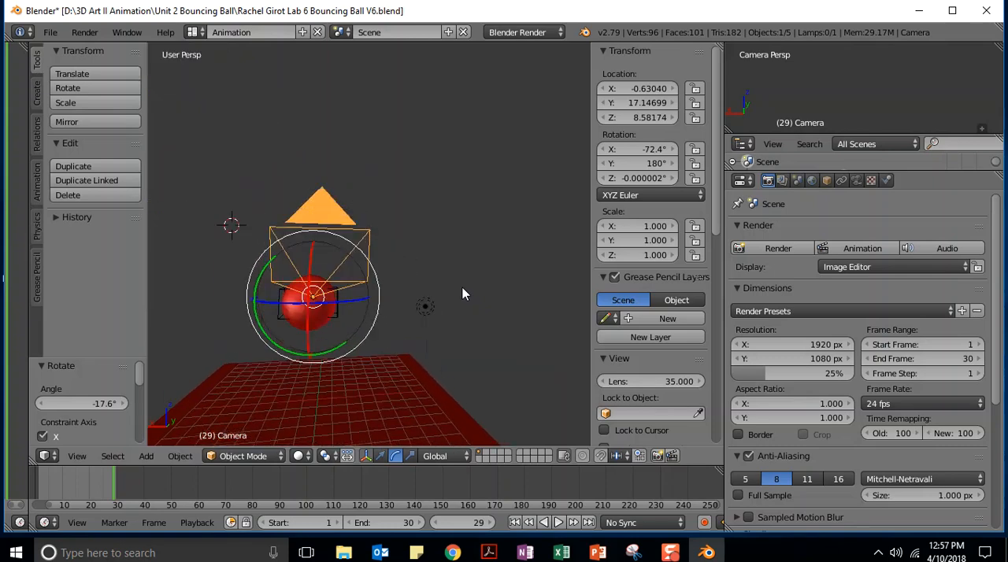
pyautogui.click(300, 457)
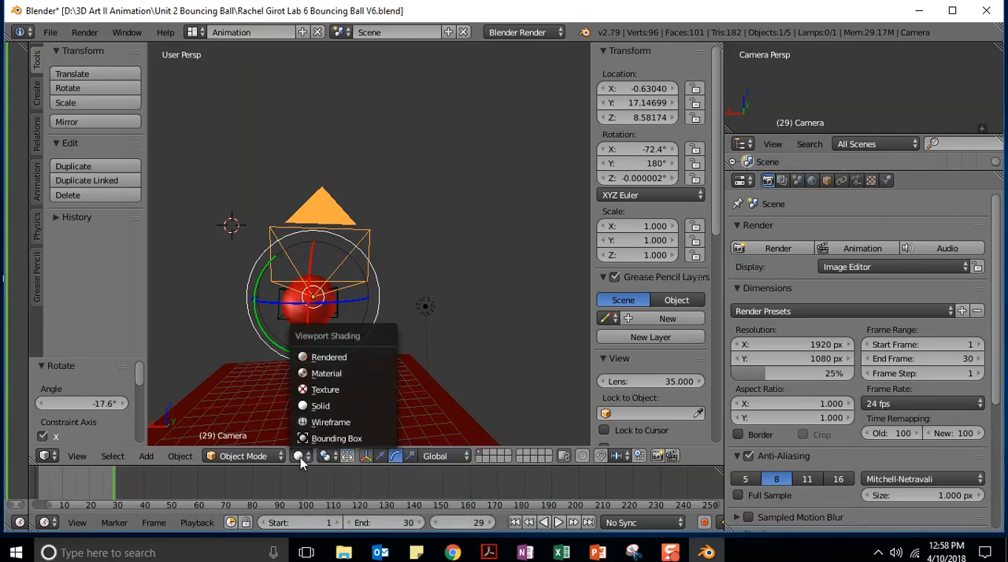
pyautogui.click(311, 357)
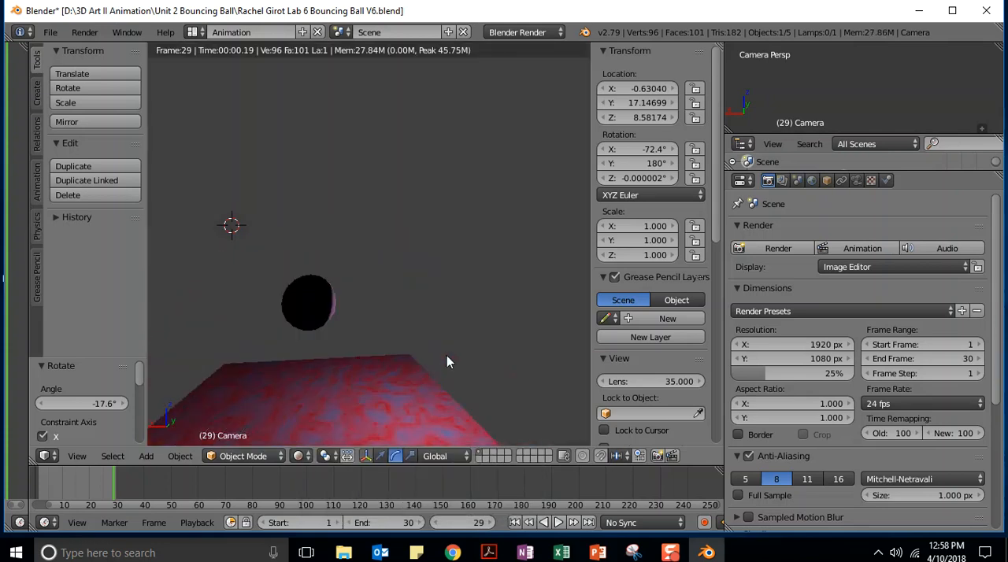
pyautogui.click(307, 455)
pyautogui.click(320, 406)
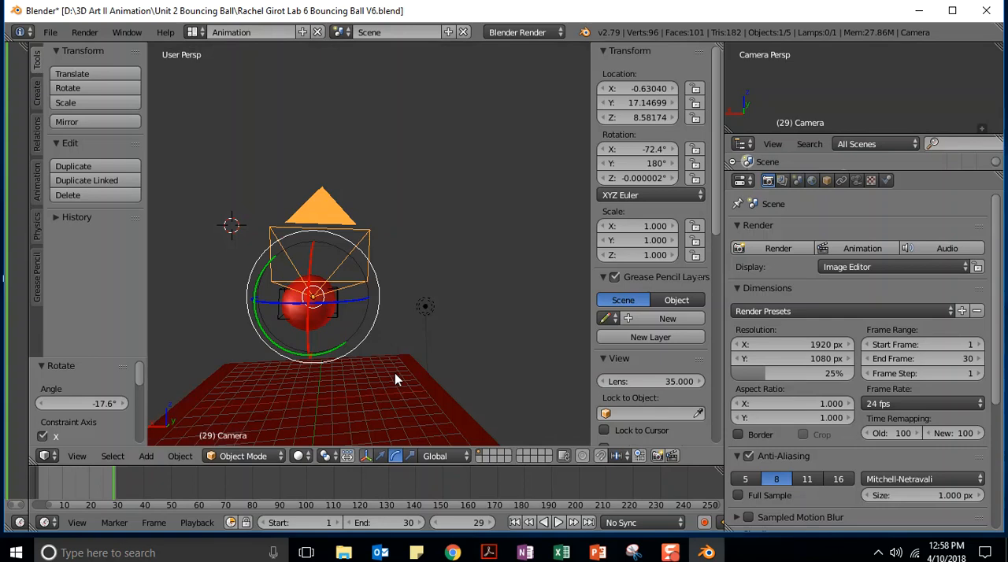
# View the scene from the right side and set the camera's rotation to -90° in X and 0° in Z
pyautogui.scroll(1, 471, 338)
pyautogui.scroll(-4, 470, 339)
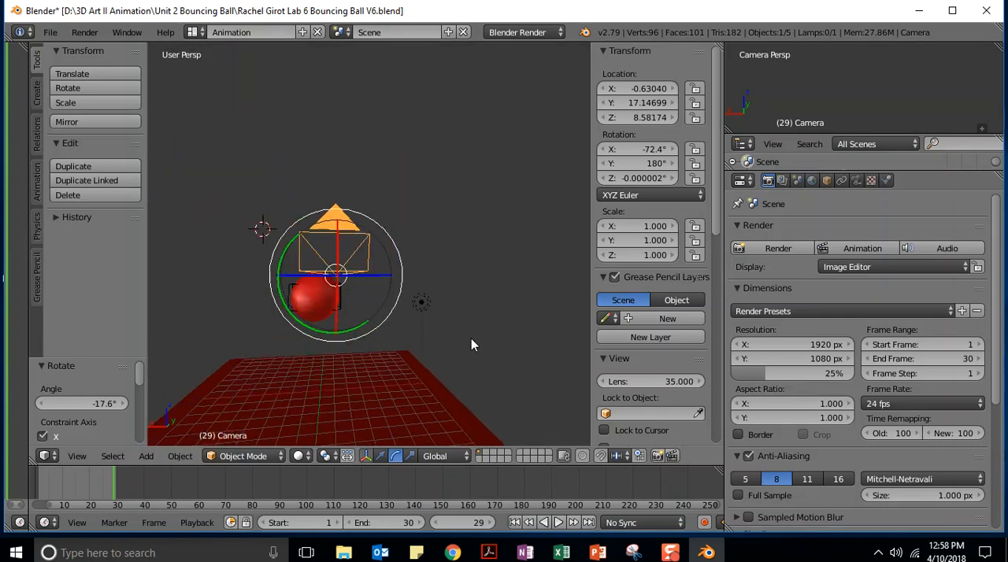
pyautogui.scroll(-3, 471, 344)
pyautogui.moveTo(268, 344); pyautogui.dragTo(413, 356, button='middle')
pyautogui.press('KP_3')
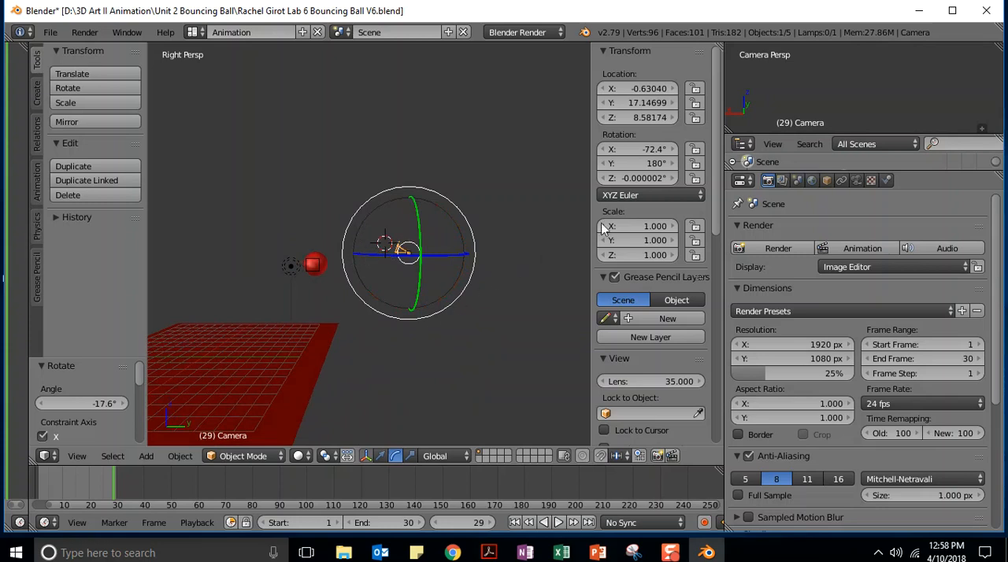
pyautogui.click(652, 146)
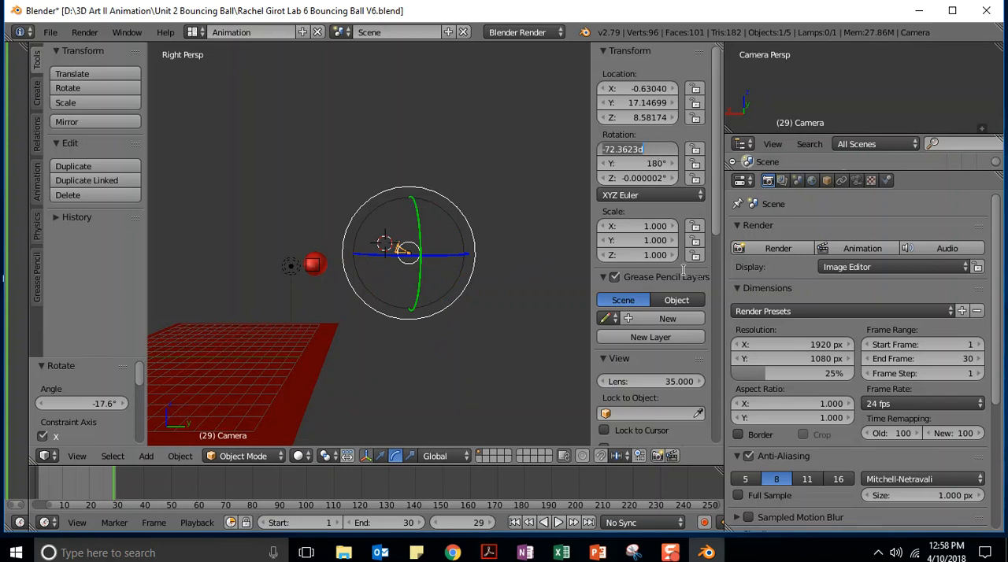
pyautogui.press('BackSpace')
pyautogui.write('-90')
pyautogui.press('Return')
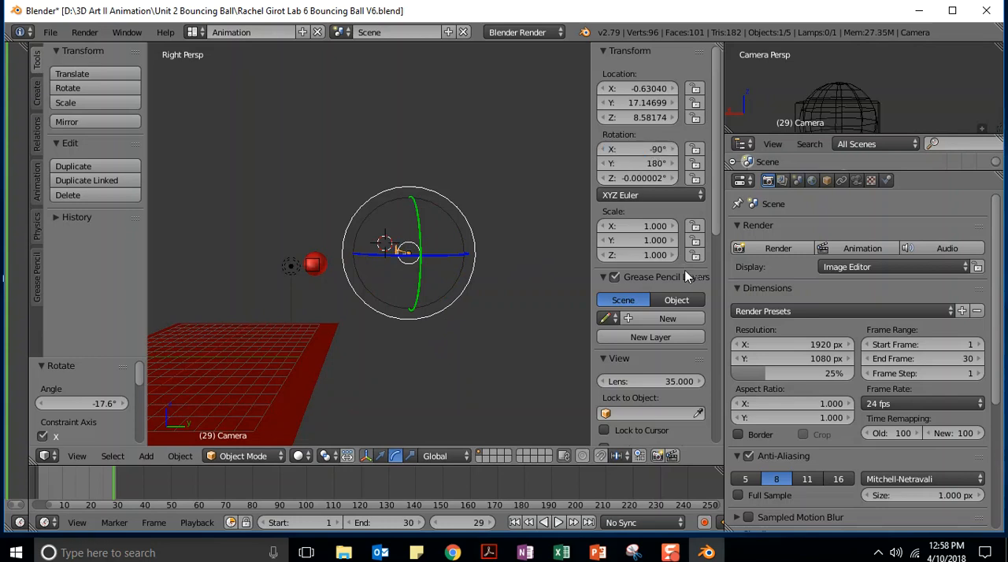
pyautogui.click(657, 178)
pyautogui.write('0')
pyautogui.press('Return')
# Try a camera Z location of 20 and settle on 15
pyautogui.click(633, 117)
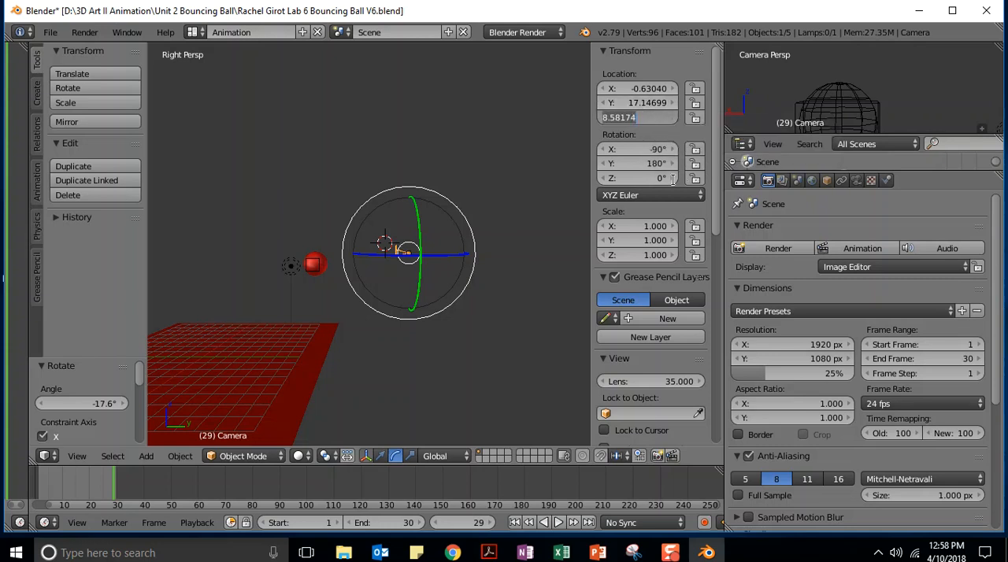
pyautogui.write('20')
pyautogui.press('Return')
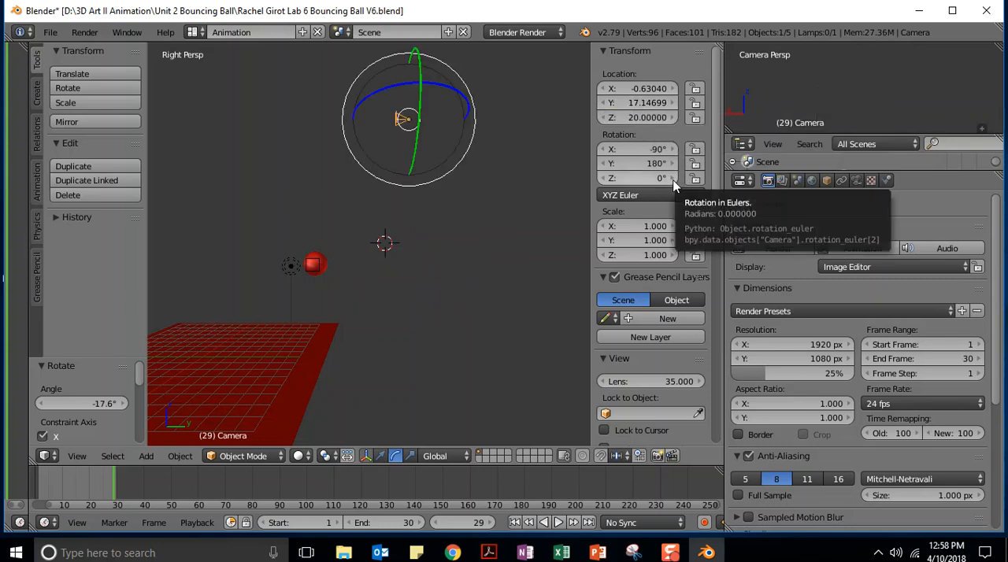
pyautogui.click(654, 119)
pyautogui.write('15')
pyautogui.press('Return')
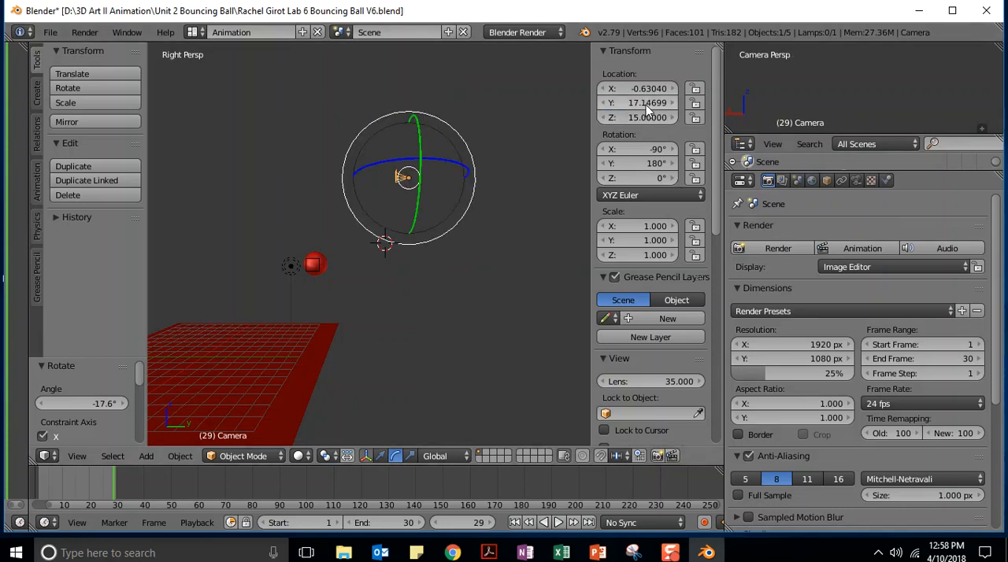
# Try camera Y locations of 40 and 25 and settle on 20
pyautogui.click(647, 103)
pyautogui.write('40')
pyautogui.press('Return')
pyautogui.click(649, 99)
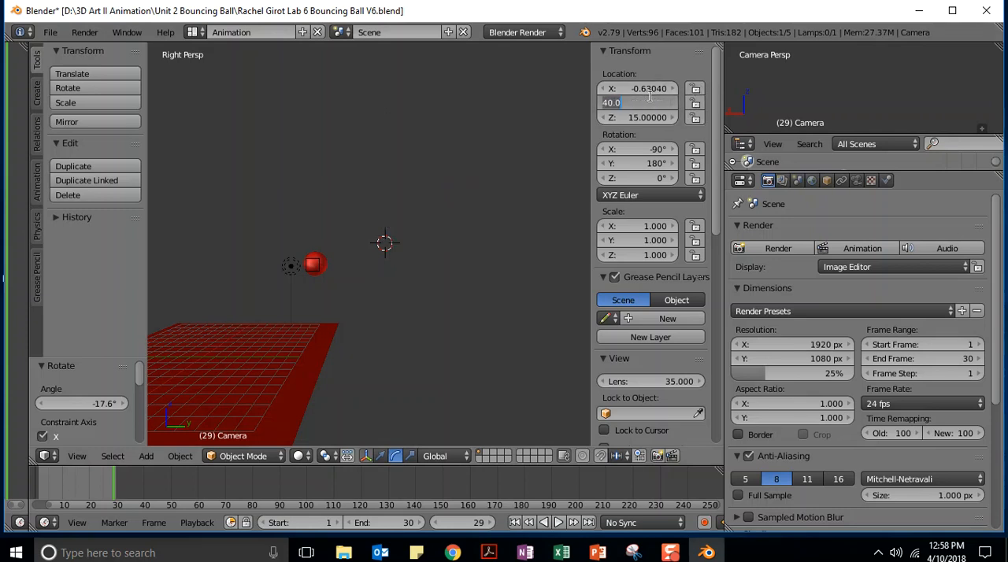
pyautogui.write('25')
pyautogui.press('Return')
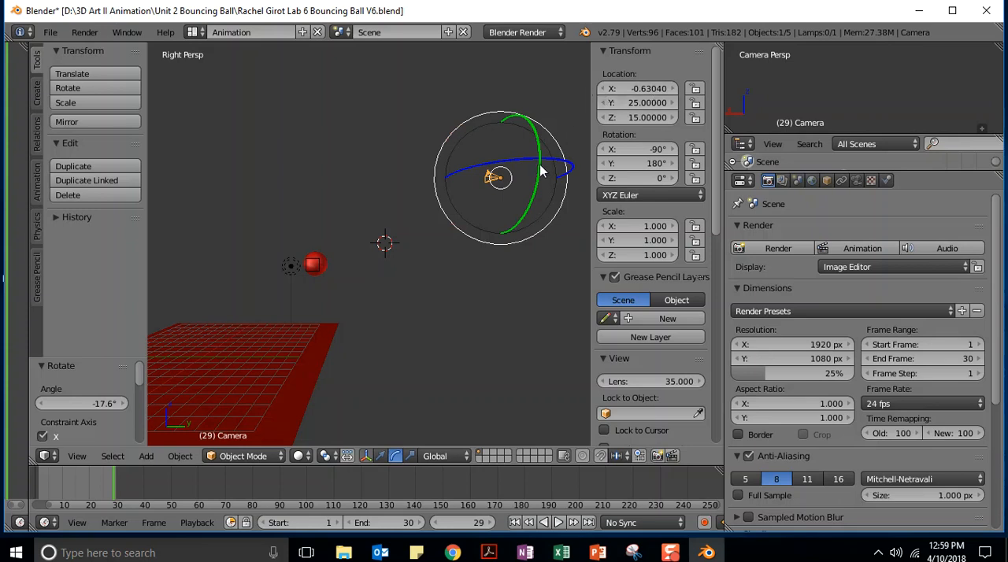
pyautogui.click(647, 102)
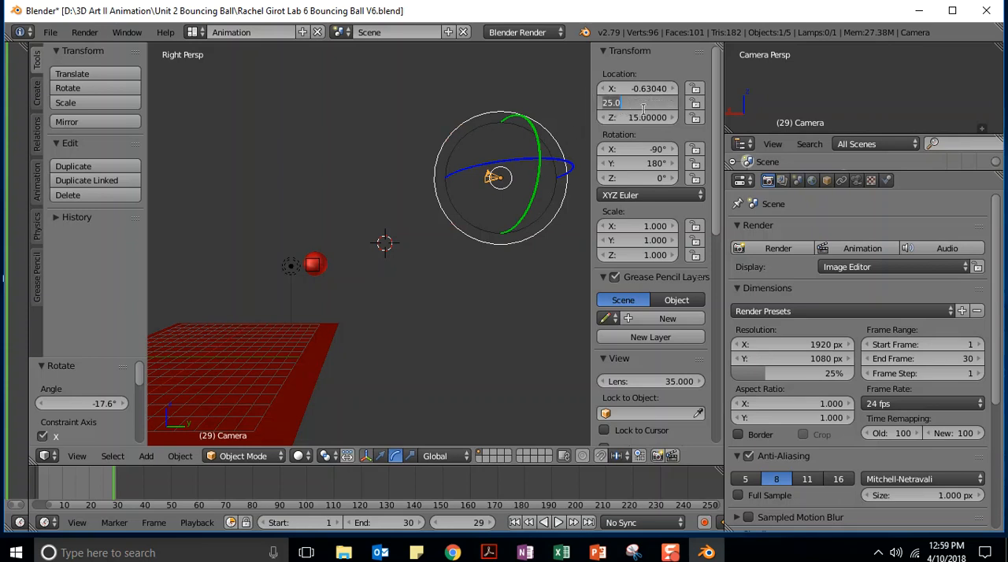
pyautogui.write('20')
pyautogui.press('Return')
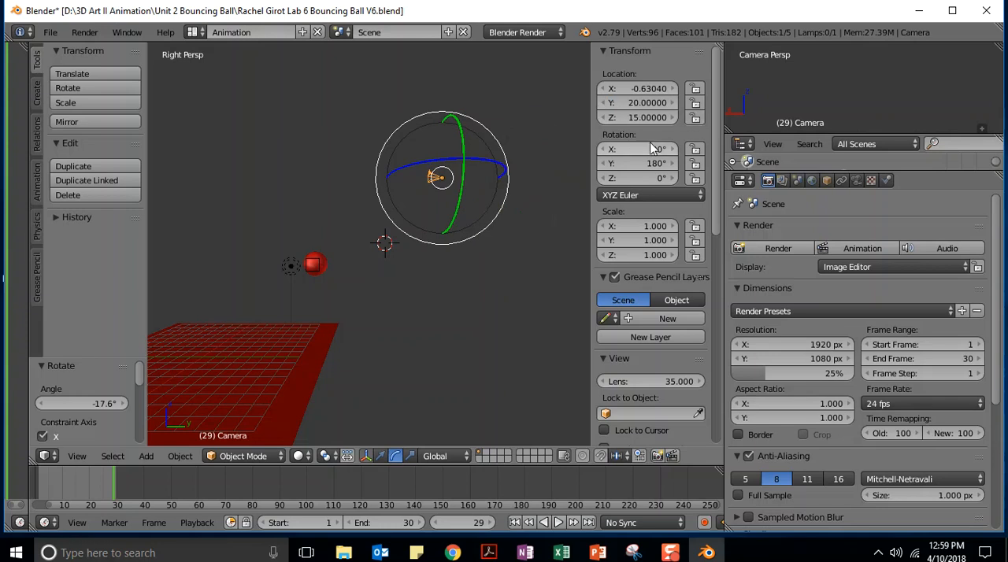
# Set the camera's Z location to 10 and its X rotation to -120°
pyautogui.click(641, 118)
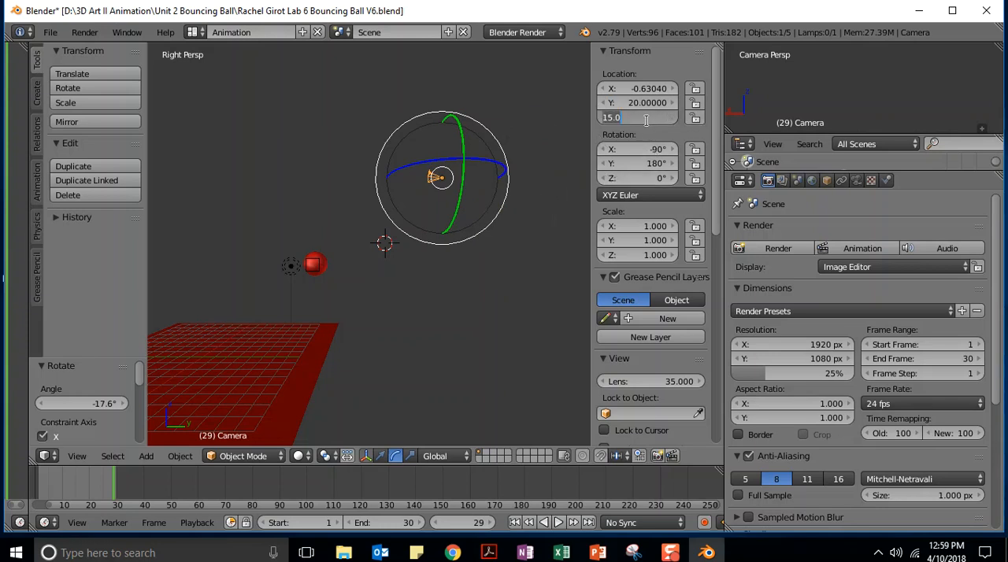
pyautogui.write('10')
pyautogui.press('Return')
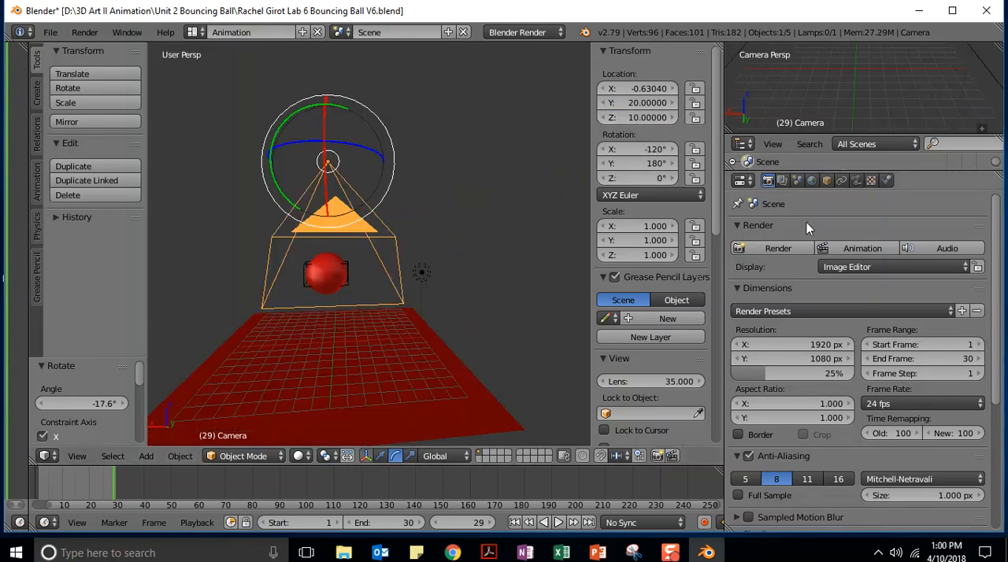
# Render the full animation, play it back to check the camera framing, and return to the 3D View
pyautogui.click(856, 251)
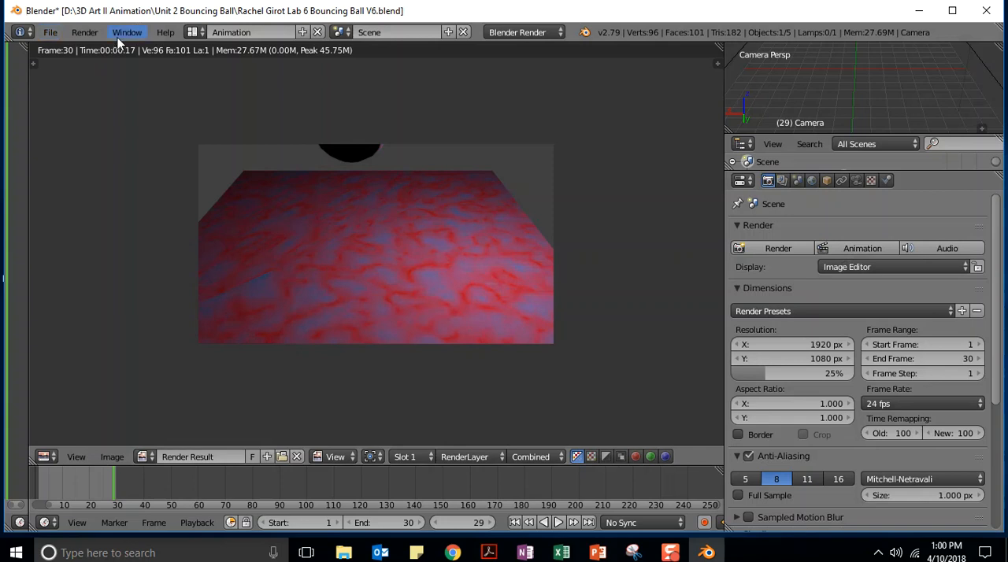
pyautogui.click(84, 34)
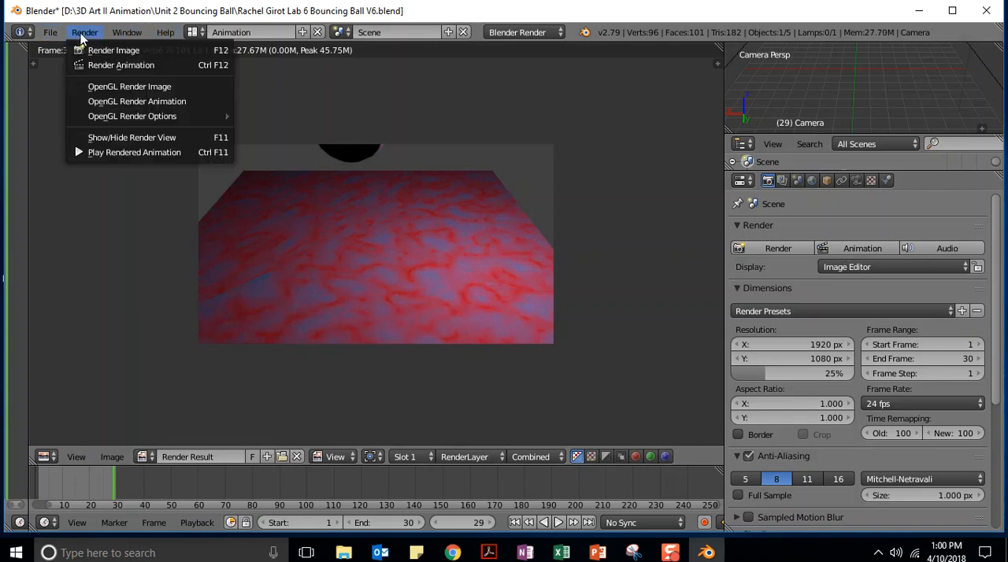
pyautogui.click(115, 151)
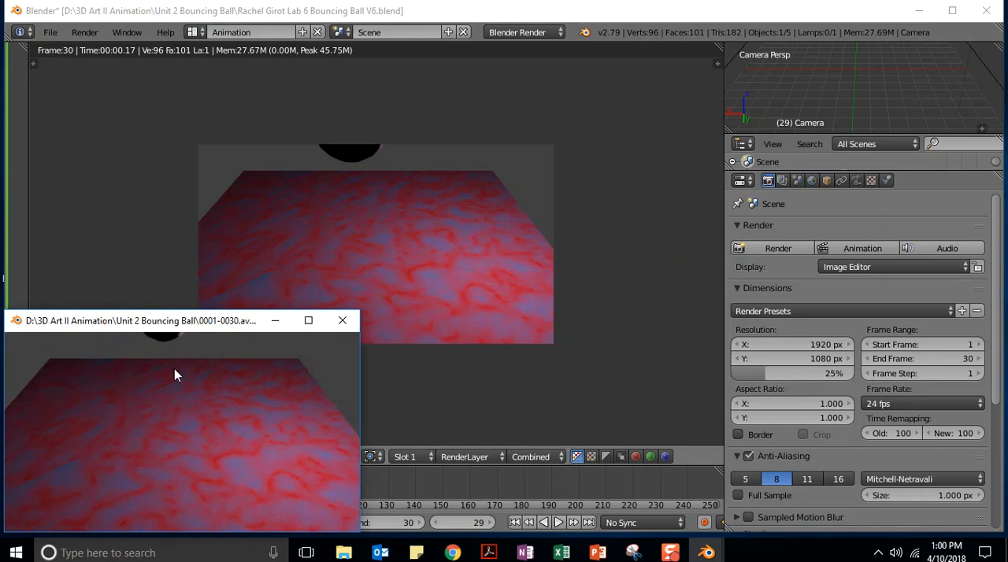
pyautogui.click(341, 321)
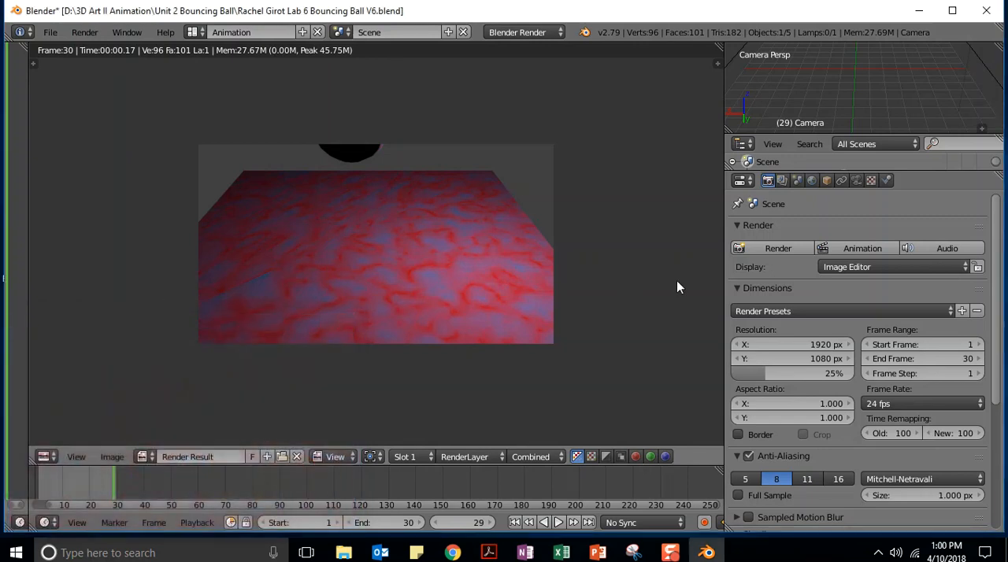
pyautogui.click(46, 458)
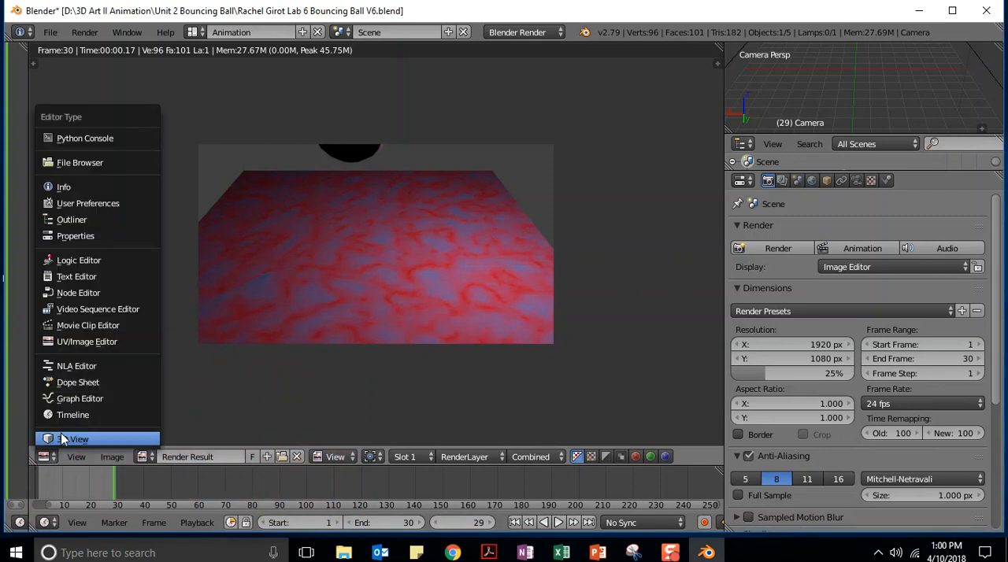
pyautogui.click(70, 440)
# Try a camera Y location of 10 and settle on 12
pyautogui.moveTo(453, 348); pyautogui.dragTo(137, 331, button='middle')
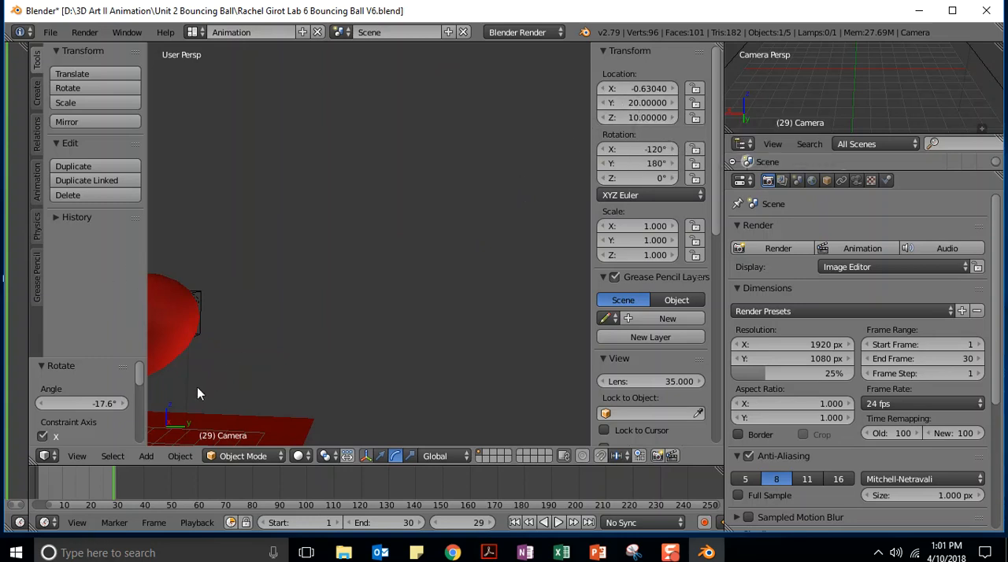
pyautogui.click(638, 102)
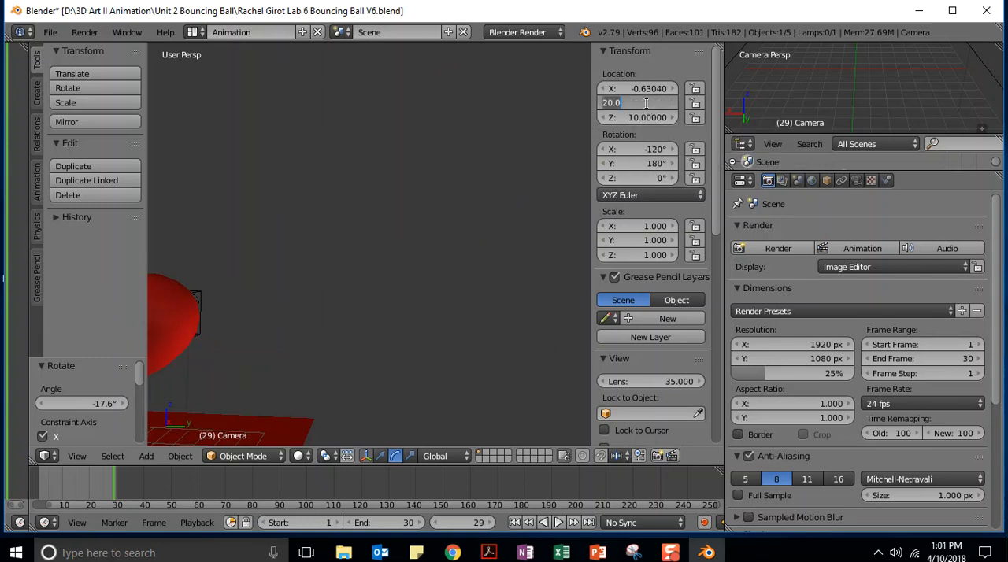
pyautogui.write('10')
pyautogui.press('Return')
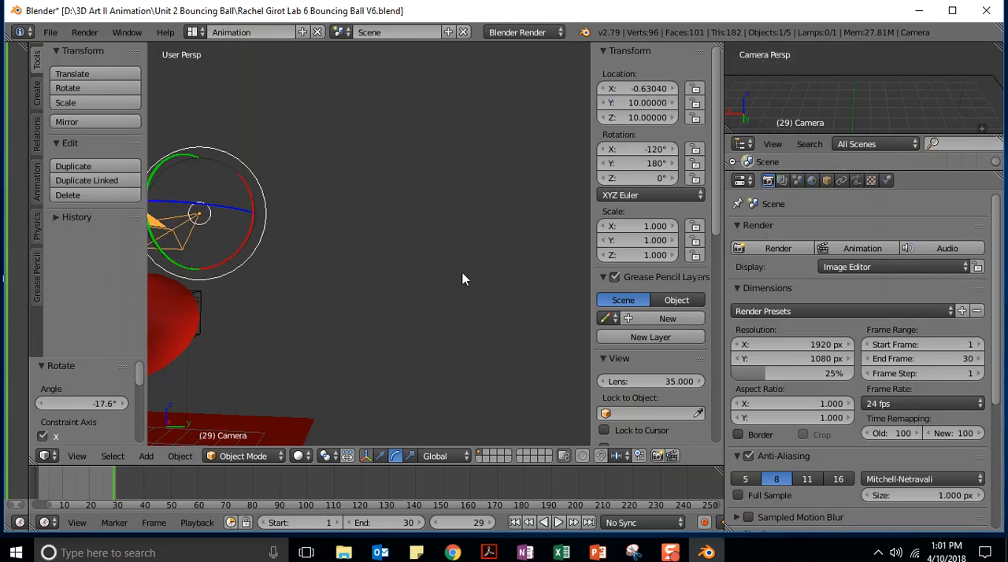
pyautogui.click(634, 104)
pyautogui.write('12')
pyautogui.press('Return')
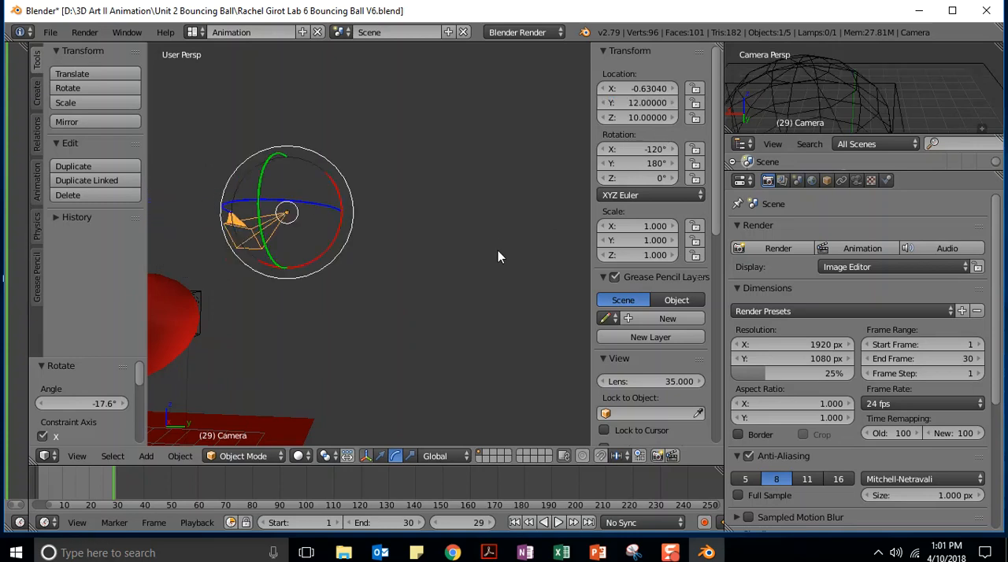
# Inspect the camera's position relative to the ball and set its X location to 0
pyautogui.press('KP_3')
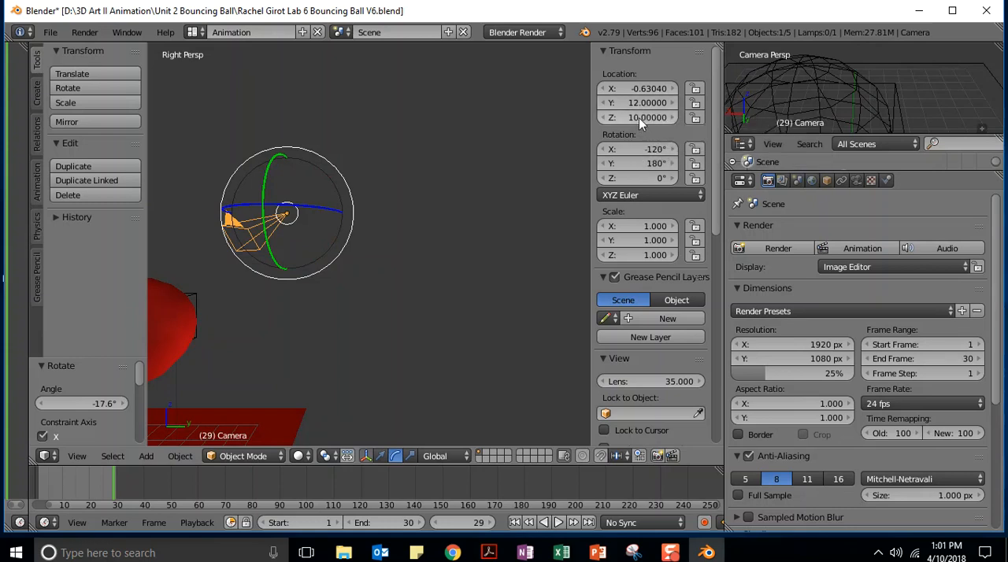
pyautogui.moveTo(506, 210); pyautogui.dragTo(483, 240, button='middle')
pyautogui.scroll(3, 483, 240)
pyautogui.scroll(-7, 483, 240)
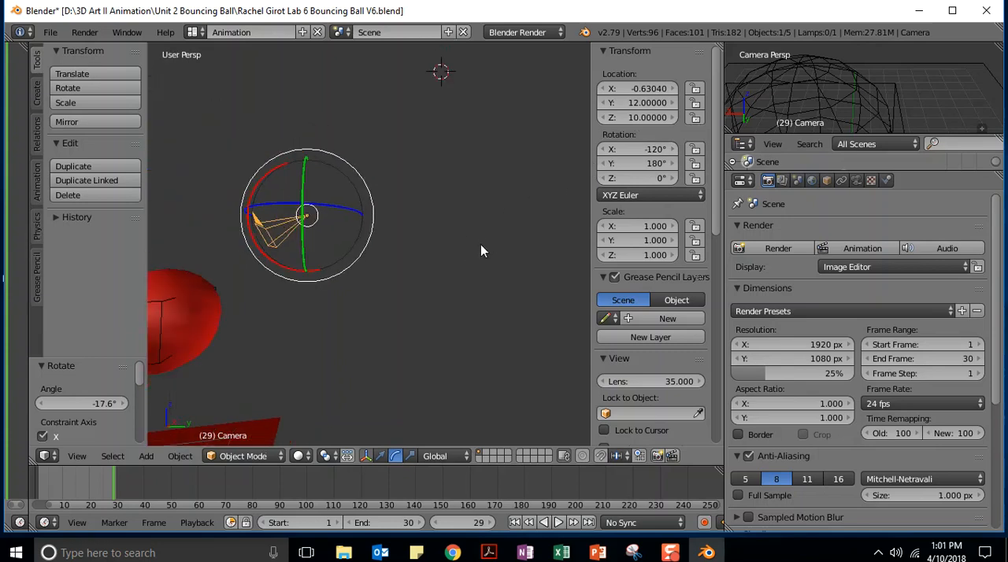
pyautogui.moveTo(462, 291); pyautogui.dragTo(303, 366, button='middle')
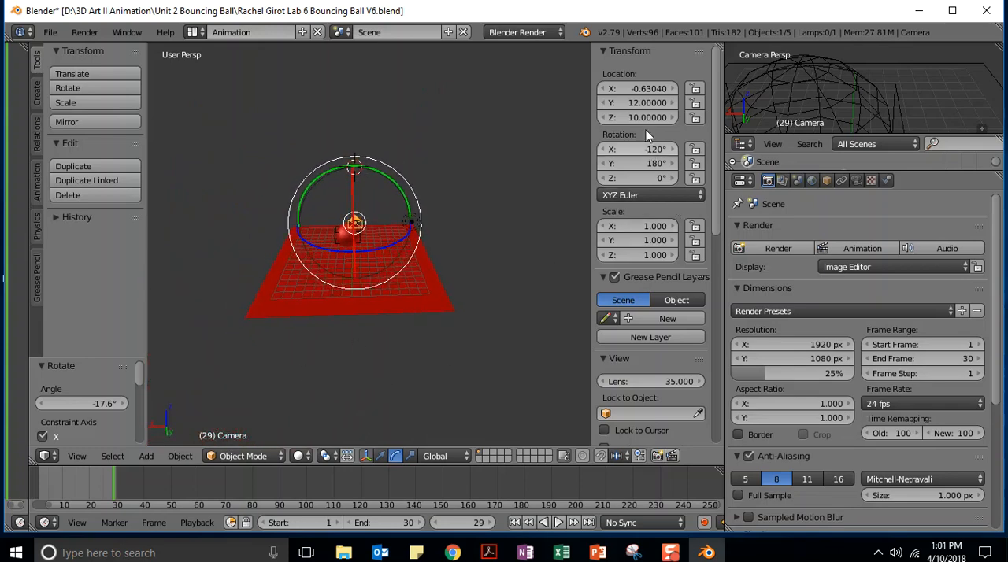
pyautogui.click(645, 88)
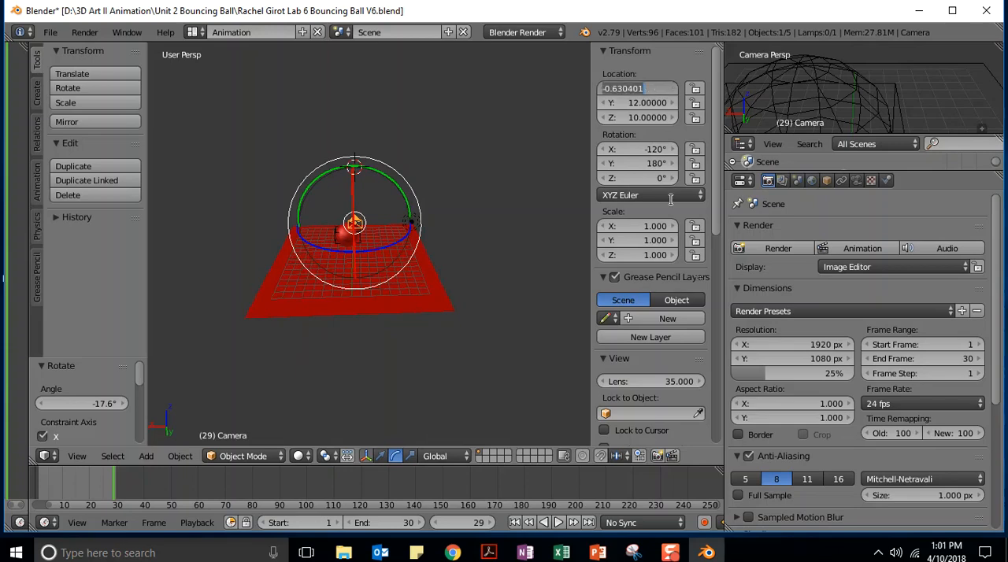
pyautogui.write('0')
pyautogui.press('Return')
# Lower the camera to a Z location of 8
pyautogui.moveTo(307, 353); pyautogui.dragTo(490, 289, button='middle')
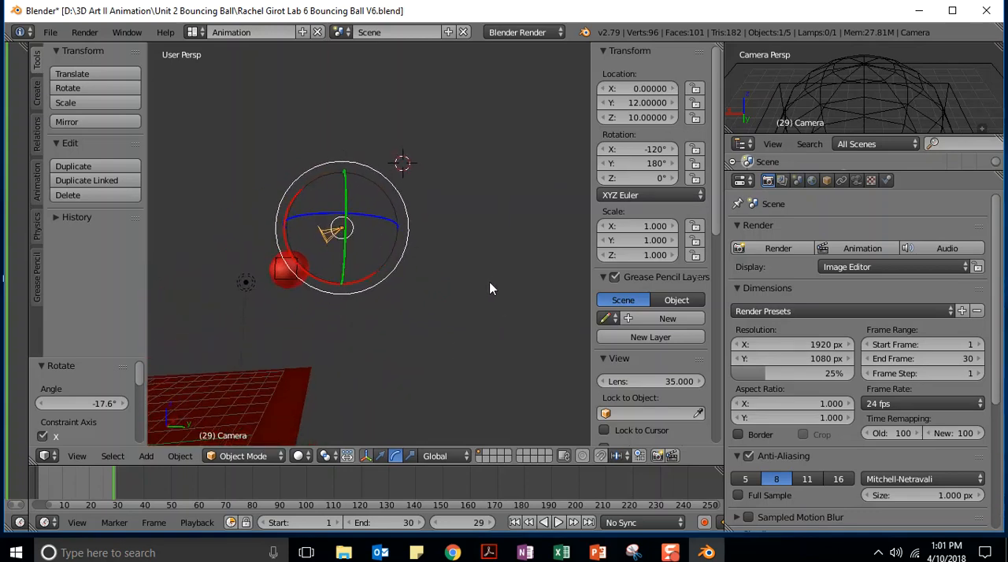
pyautogui.click(655, 117)
pyautogui.write('8')
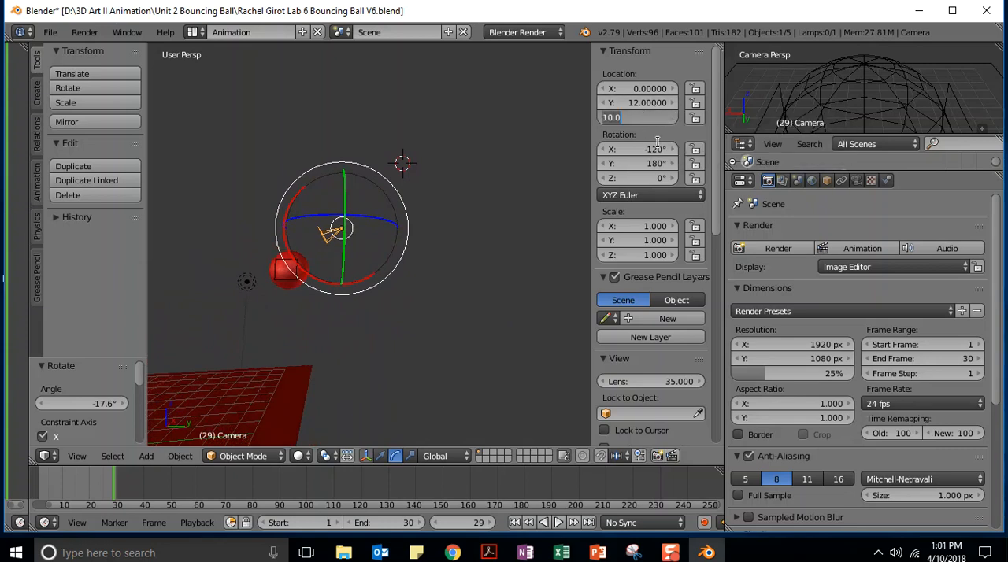
pyautogui.press('Return')
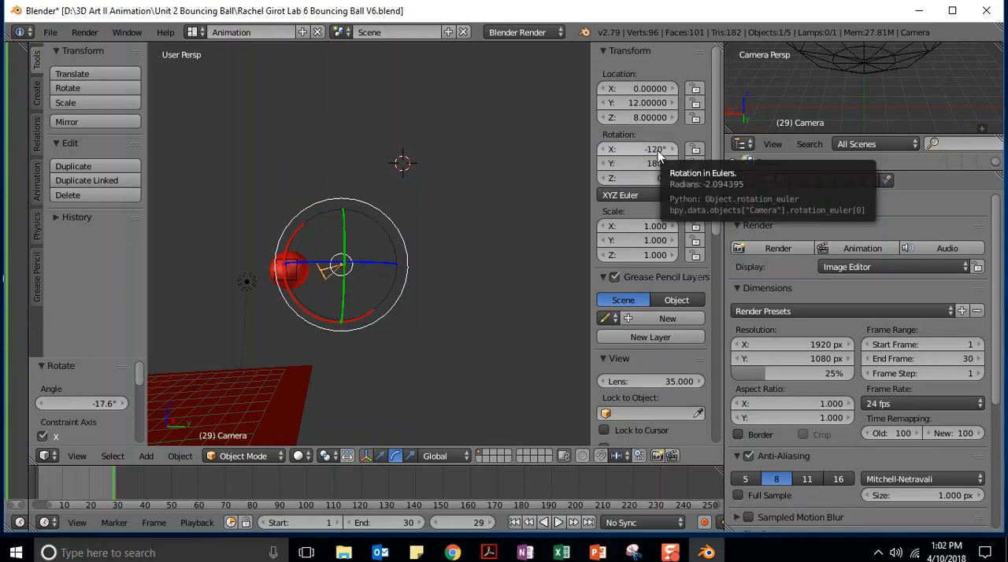
# Render the animation from the lowered camera and bring back the 3D View
pyautogui.moveTo(406, 328); pyautogui.dragTo(378, 406, button='middle')
pyautogui.click(836, 250)
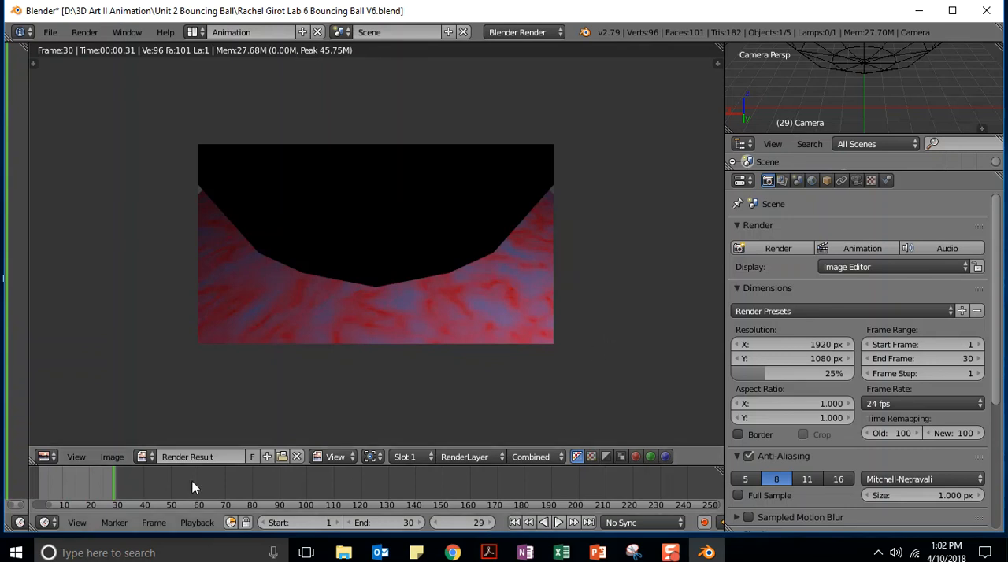
pyautogui.click(45, 457)
pyautogui.click(60, 439)
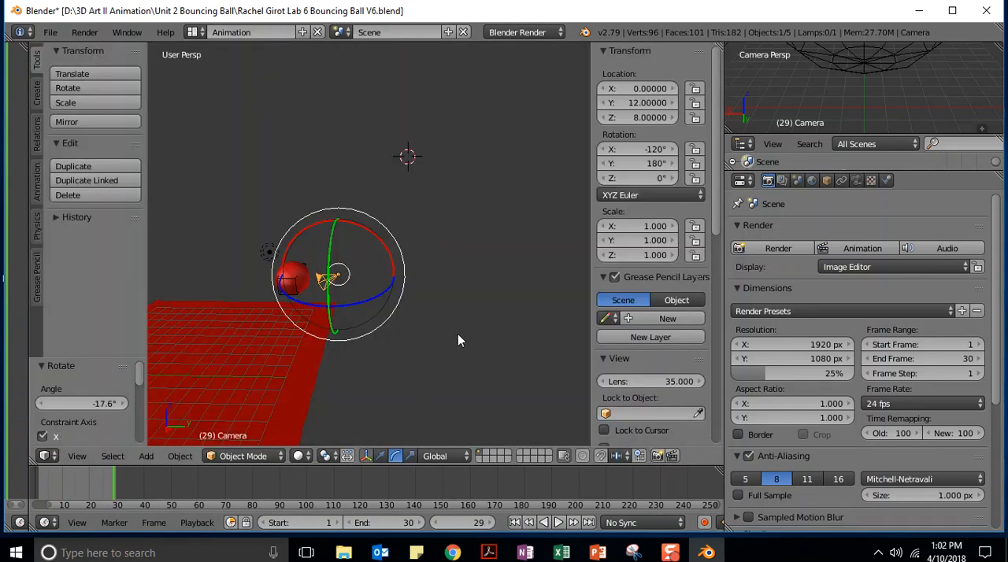
# Set the camera's Z location to 9 and its Y location to 10
pyautogui.click(653, 117)
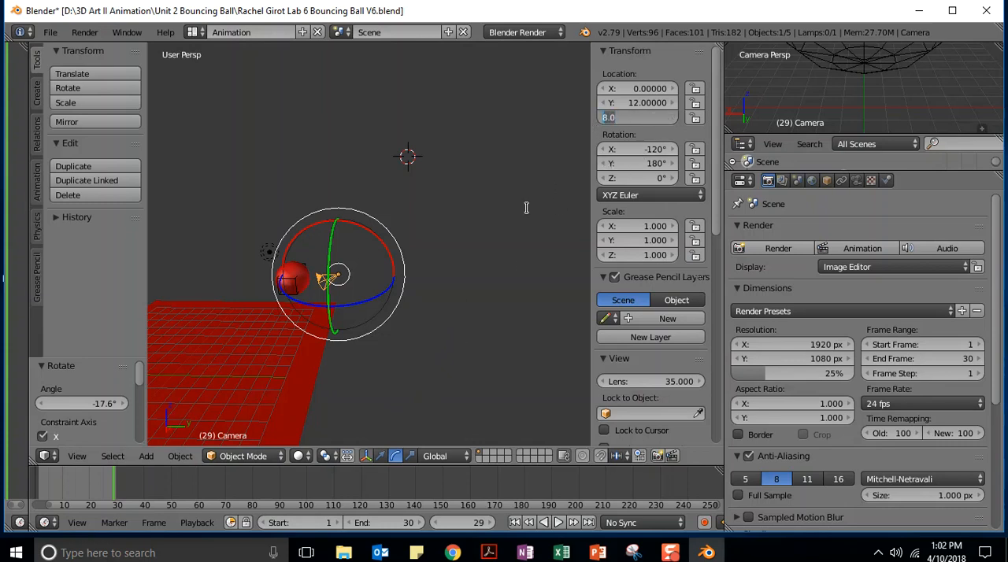
pyautogui.write('9')
pyautogui.press('Return')
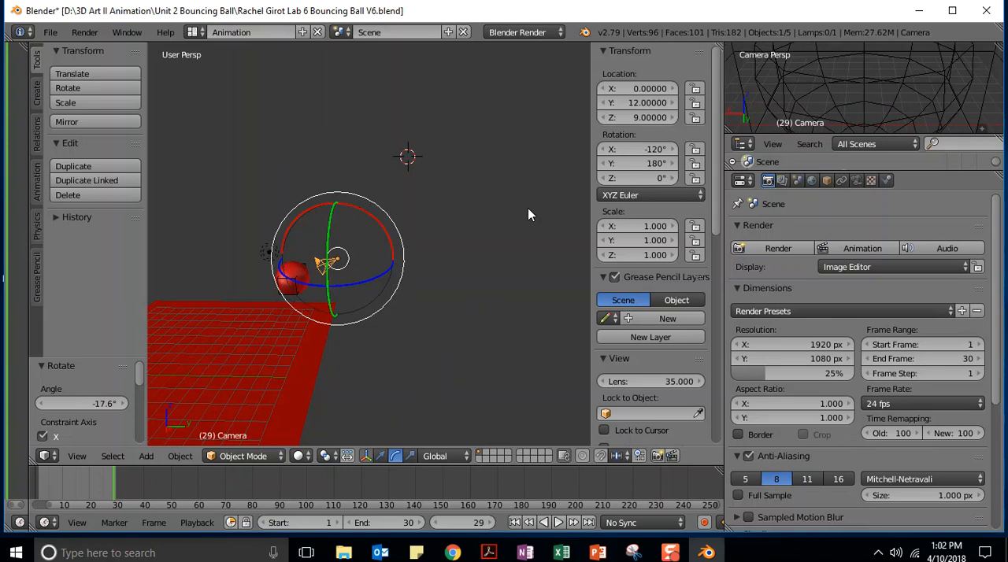
pyautogui.click(635, 103)
pyautogui.write('10')
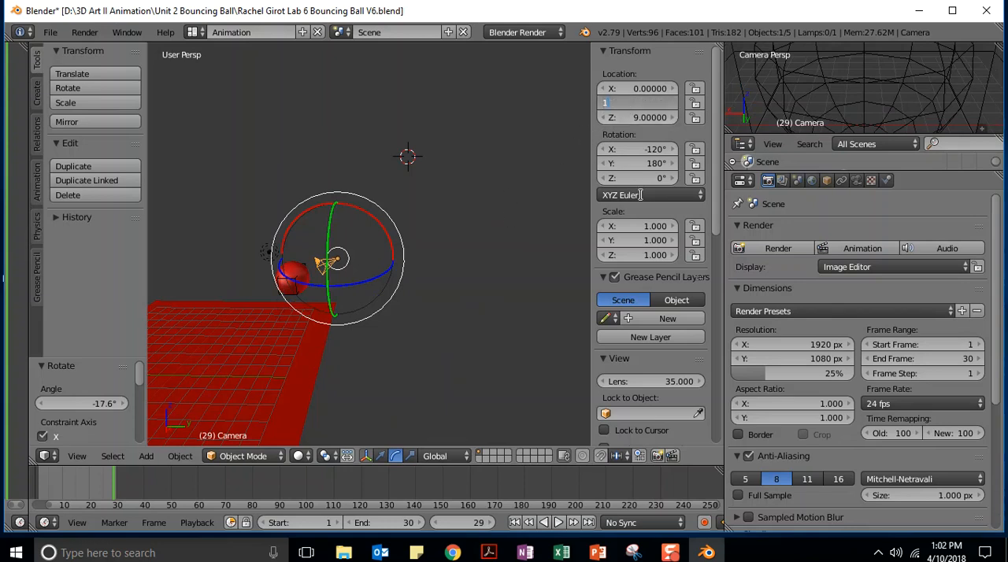
pyautogui.press('Return')
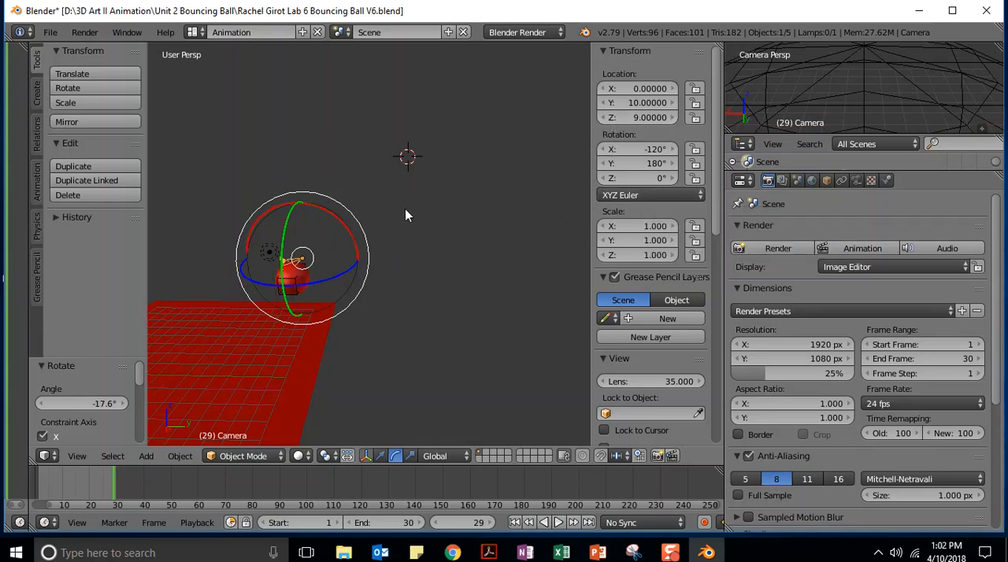
# Render the animation again, play the rendered result, and switch back to the 3D View
pyautogui.click(851, 248)
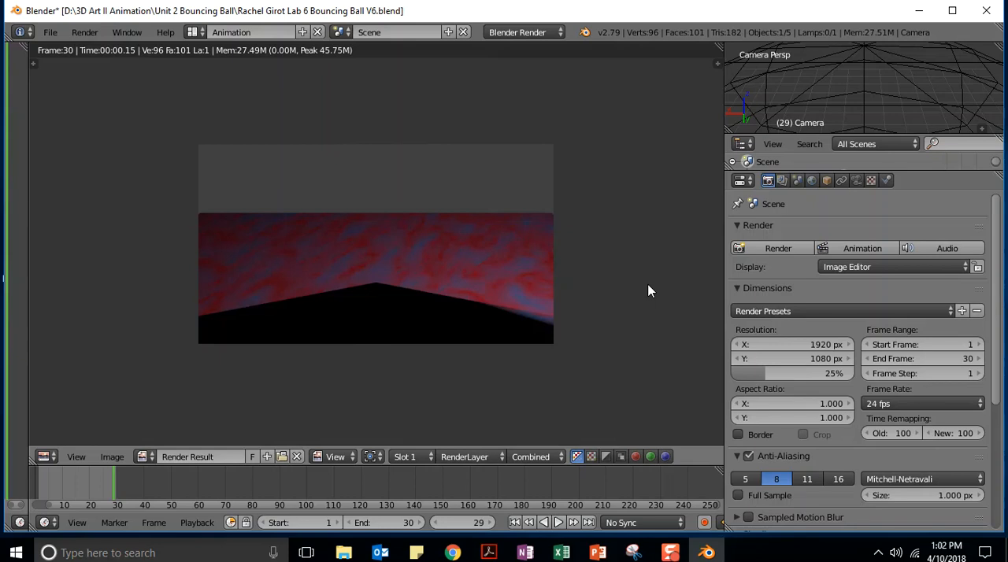
pyautogui.click(85, 32)
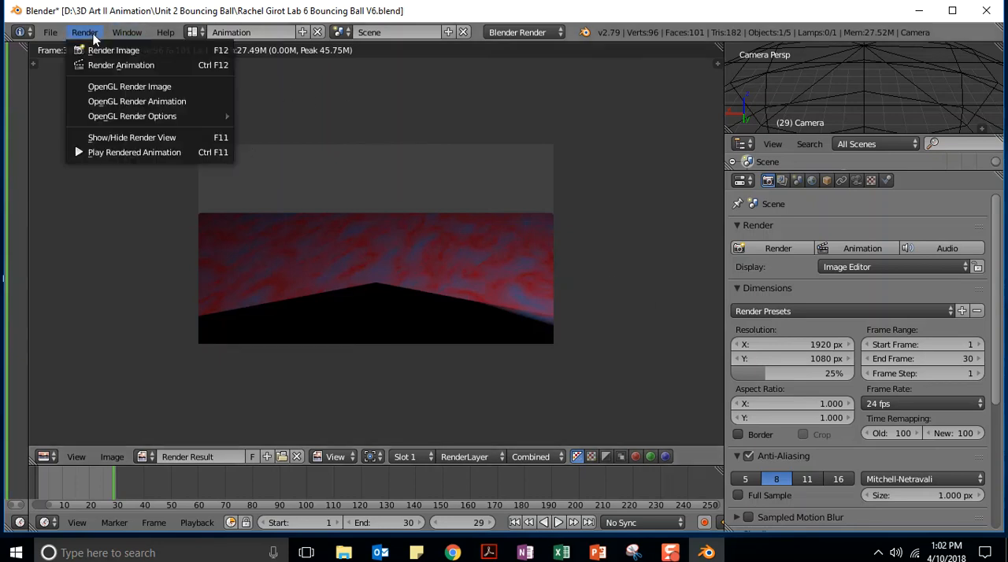
pyautogui.click(104, 154)
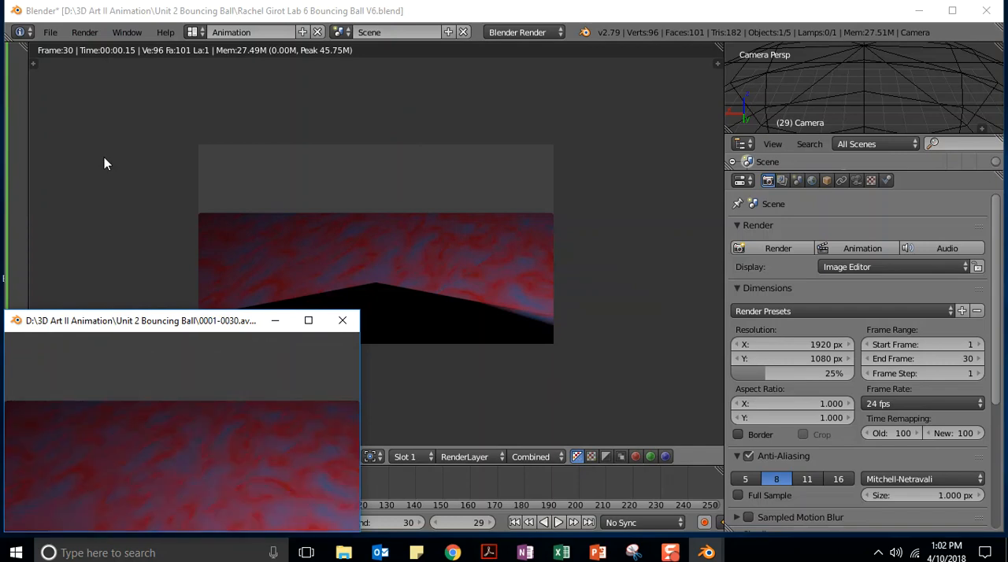
pyautogui.click(342, 320)
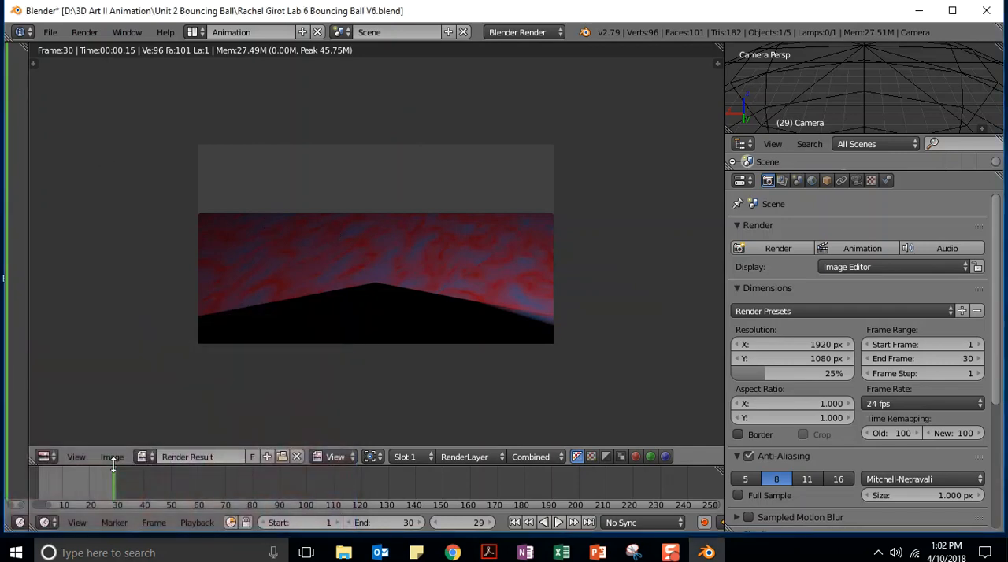
pyautogui.click(44, 457)
pyautogui.click(59, 439)
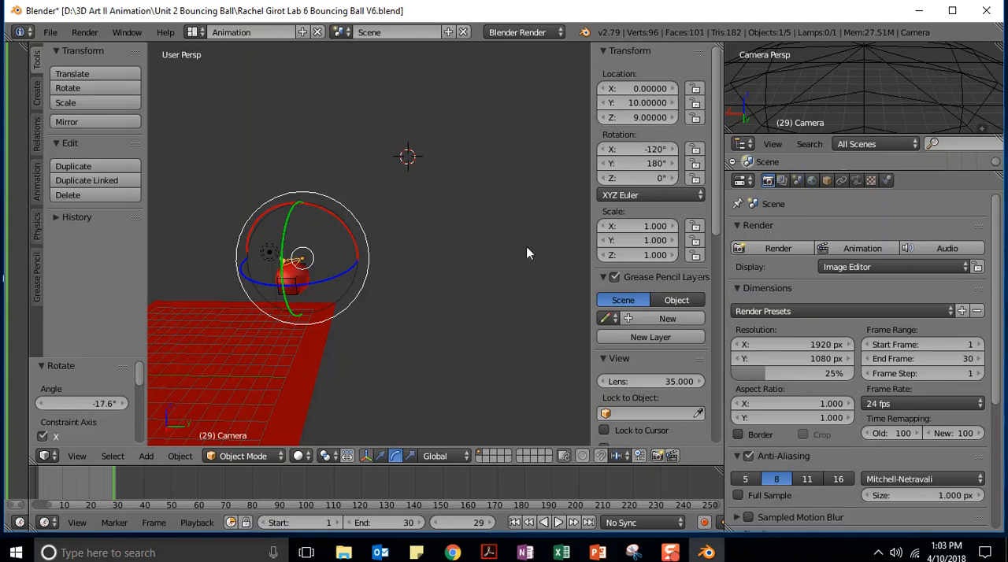
# Set the camera's Z location to 8, keeping its Y location at 10
pyautogui.click(652, 118)
pyautogui.write('8')
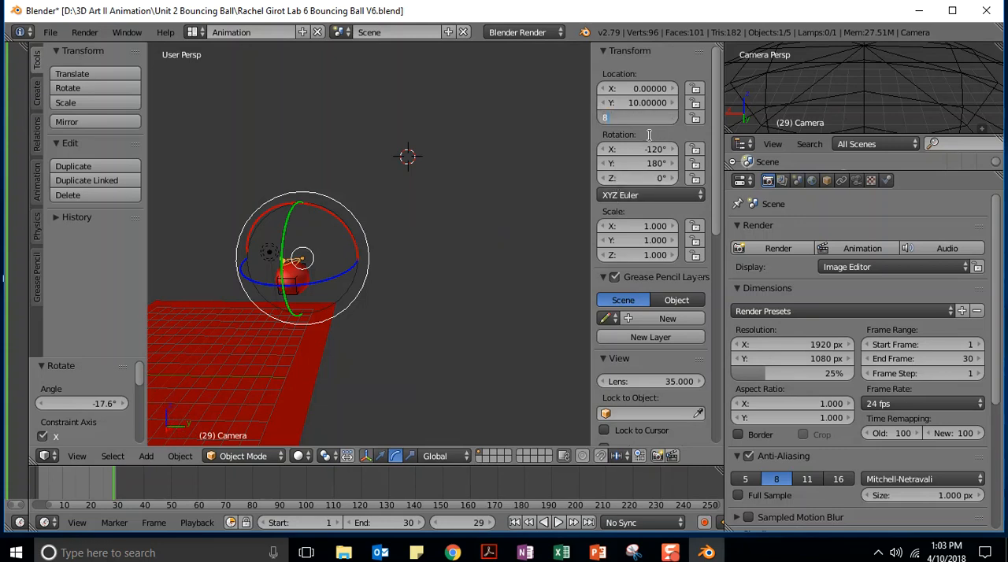
pyautogui.press('Return')
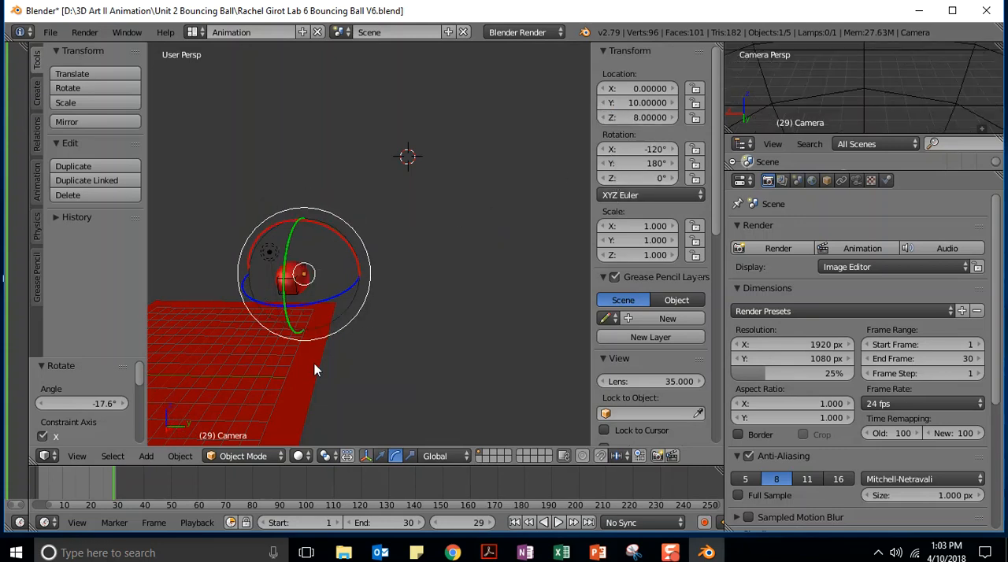
# Render the animation with the adjusted camera, play it back, and close the playback window
pyautogui.click(862, 248)
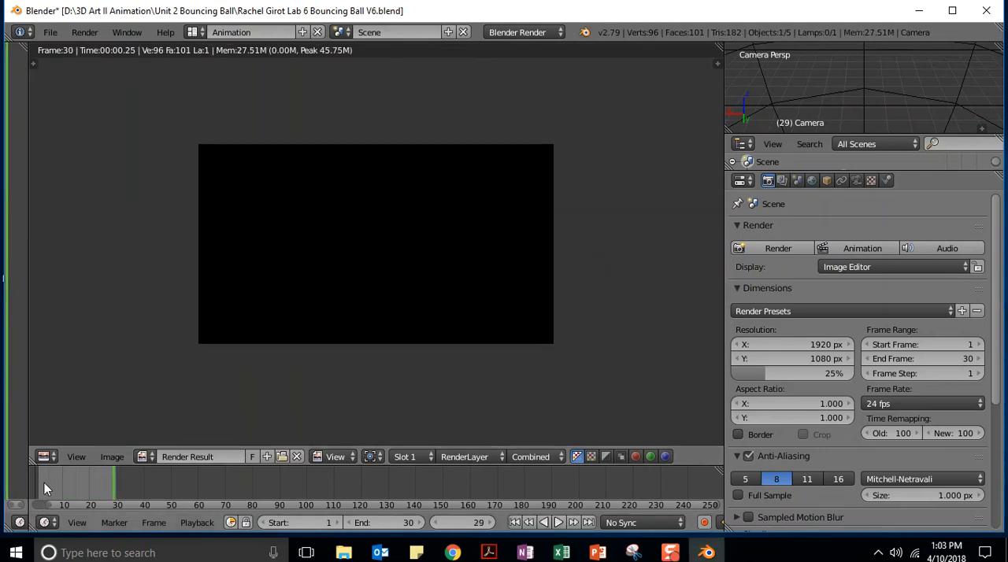
pyautogui.click(84, 32)
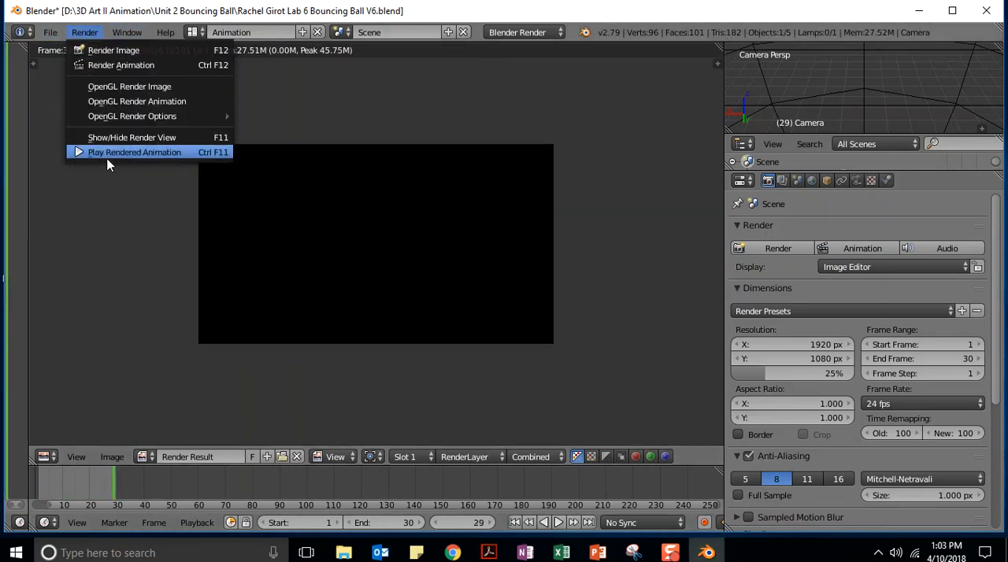
pyautogui.click(109, 154)
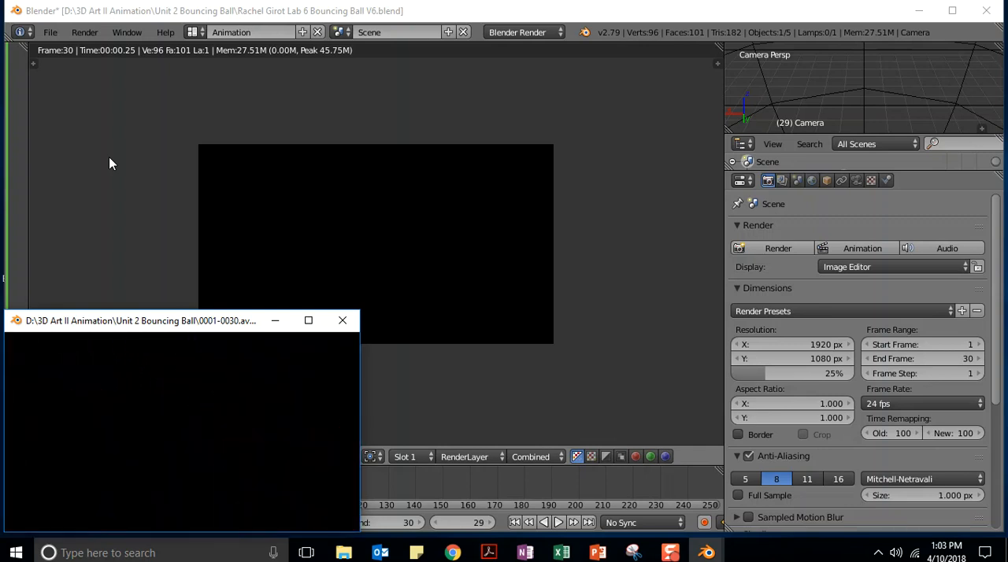
pyautogui.click(342, 320)
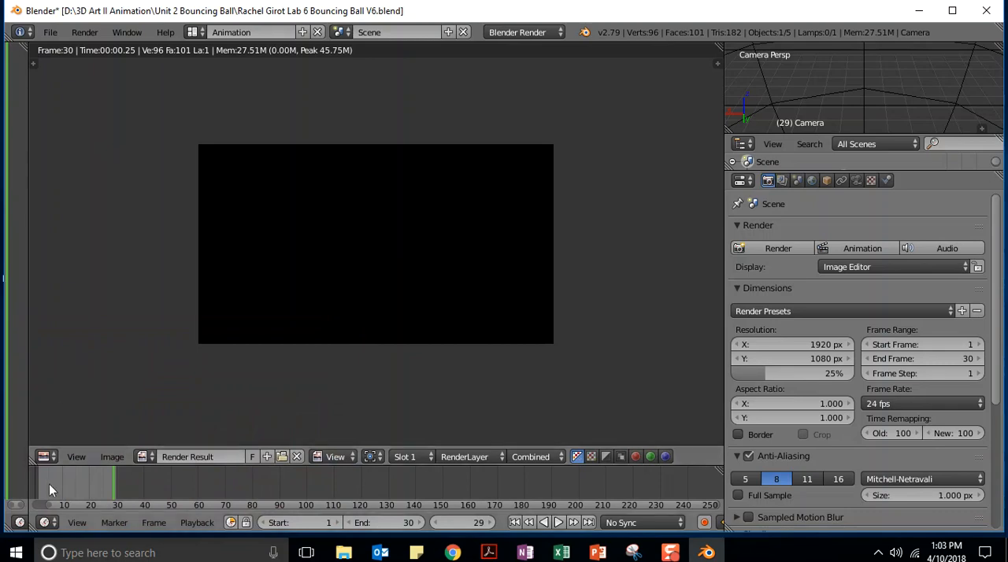
# Return to the 3D View, select the lamp beside the ball, and set the transformation manipulator to Translate
pyautogui.click(44, 455)
pyautogui.click(51, 431)
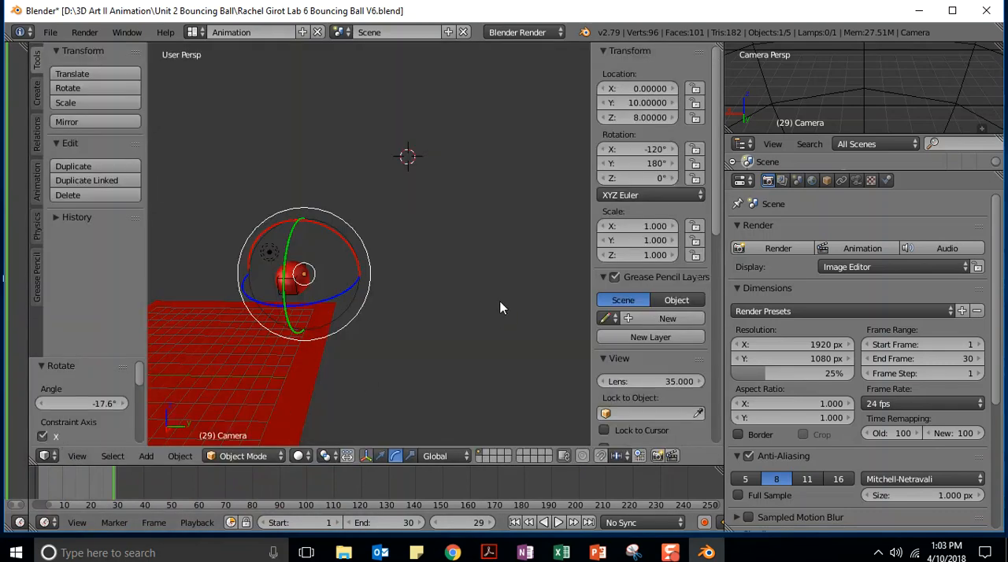
pyautogui.moveTo(529, 267); pyautogui.dragTo(204, 287, button='middle')
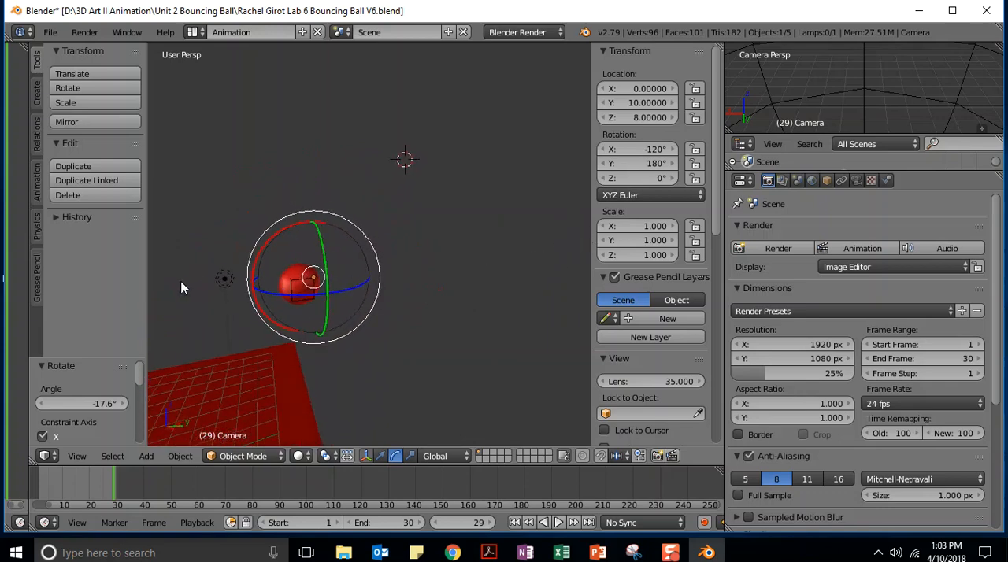
pyautogui.rightClick(223, 279)
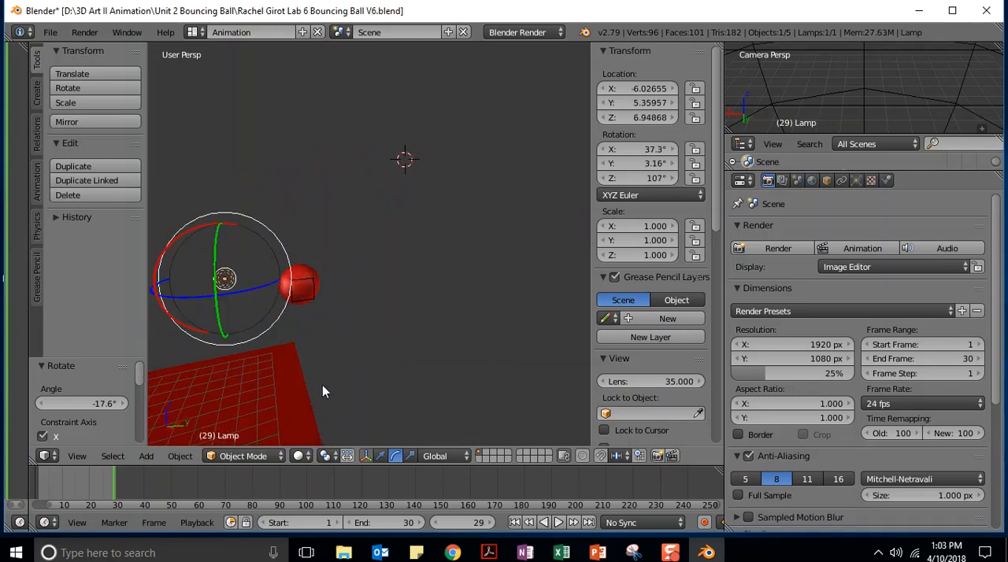
pyautogui.moveTo(348, 381); pyautogui.dragTo(505, 352, button='middle')
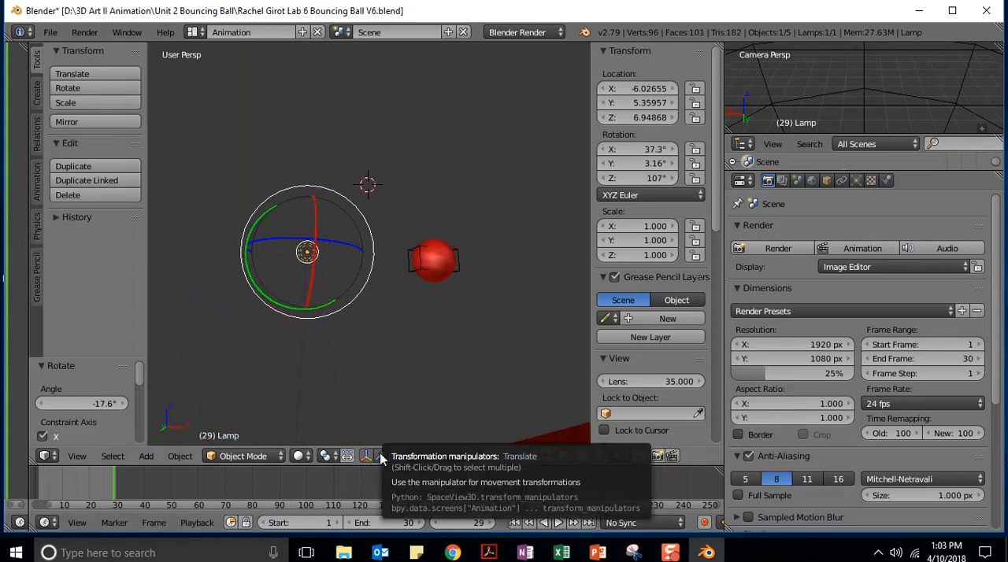
pyautogui.click(381, 458)
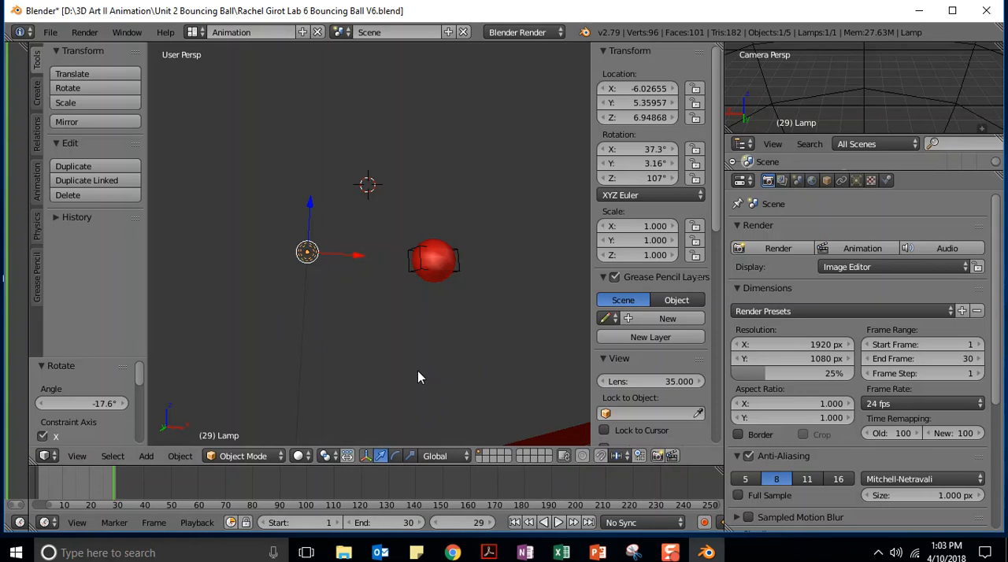
# In front view, move the lamp about 2.95 units along X toward the ball and raise it about 5.91 units along Z
pyautogui.press('KP_1')
pyautogui.scroll(3, 462, 368)
pyautogui.scroll(-3, 458, 369)
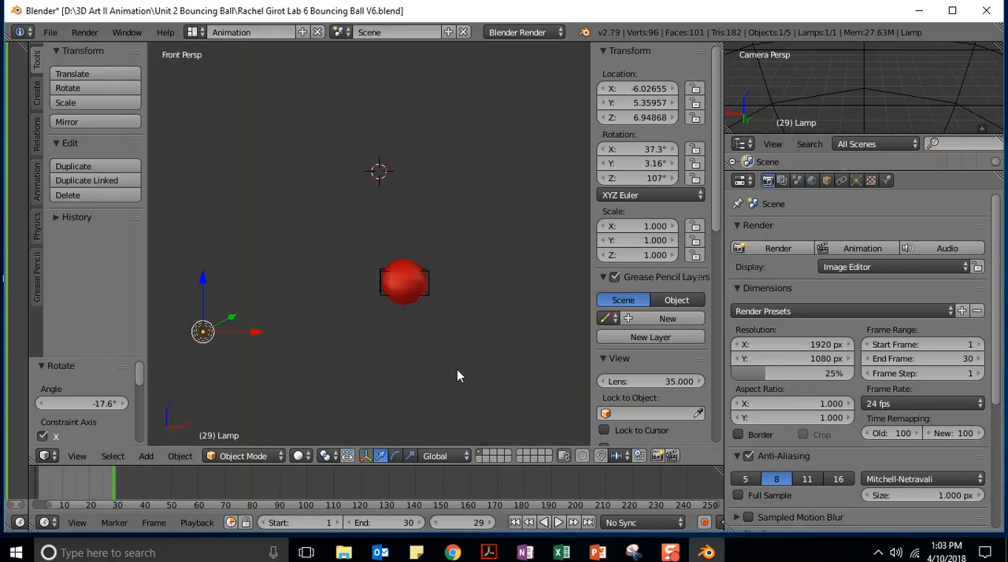
pyautogui.scroll(-4, 456, 369)
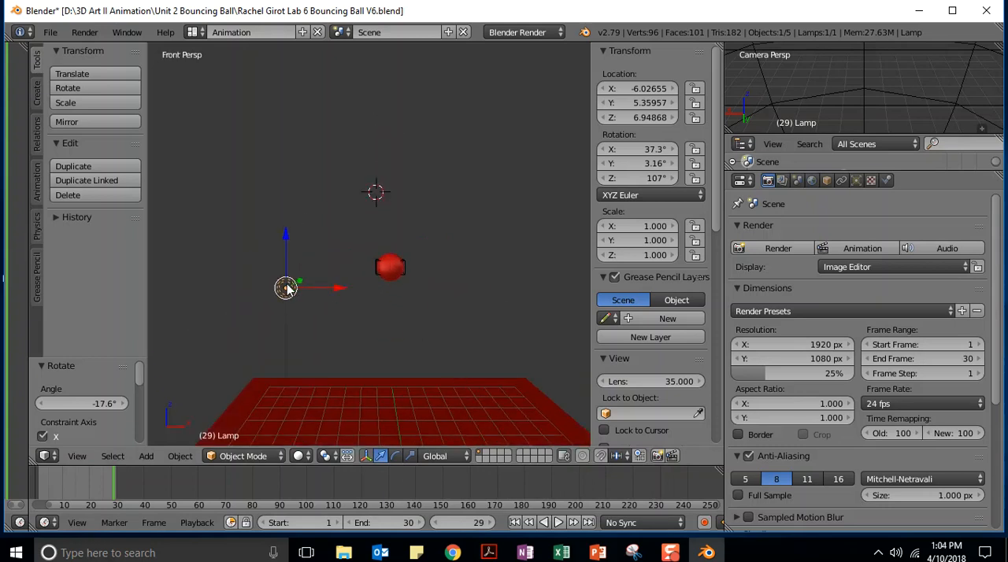
pyautogui.press('g')
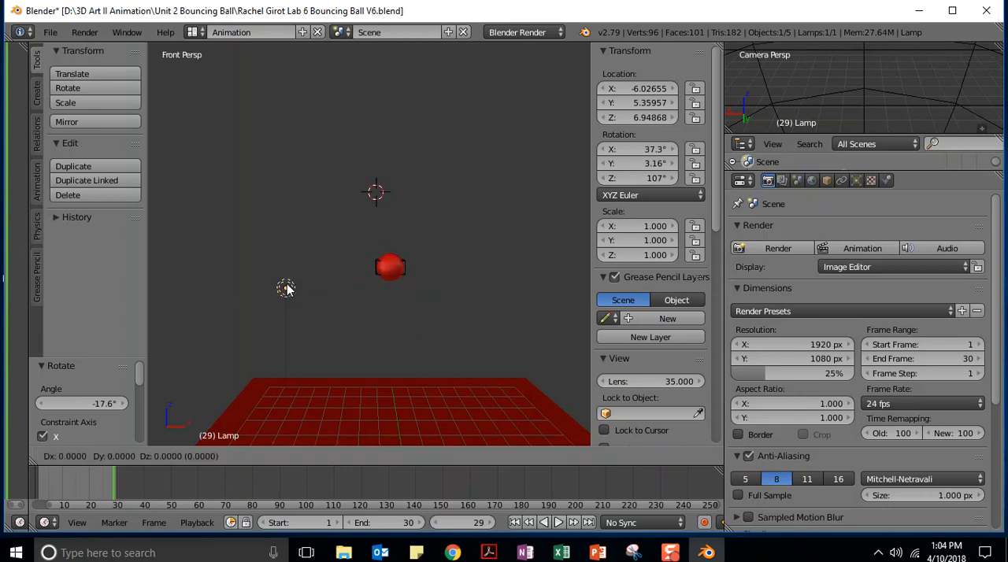
pyautogui.press('x')
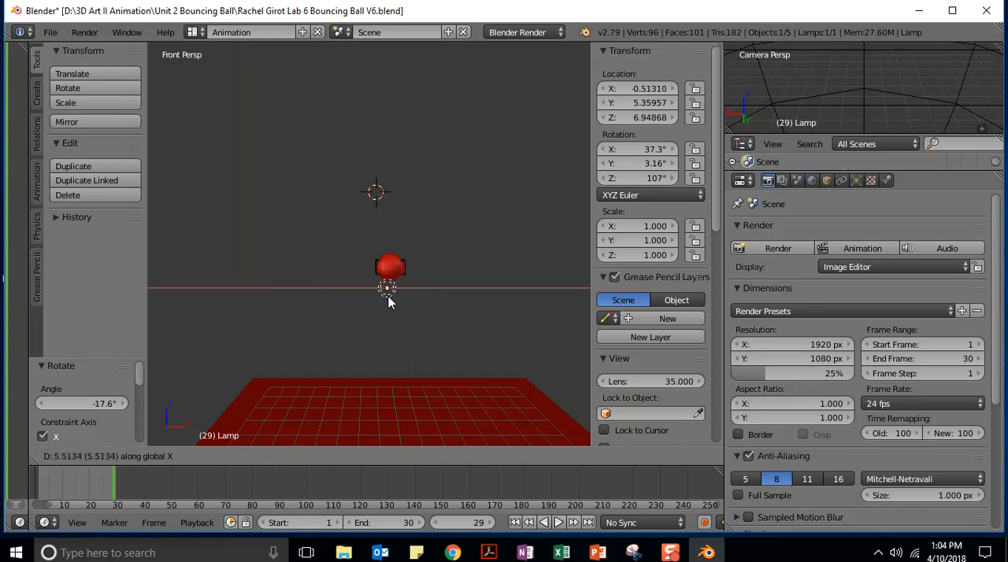
pyautogui.click(341, 296)
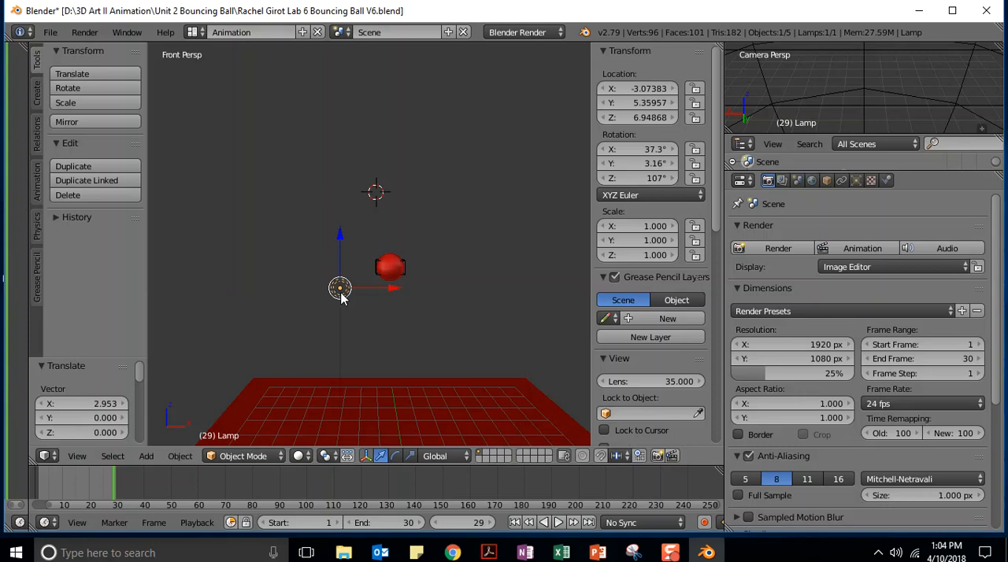
pyautogui.press('g')
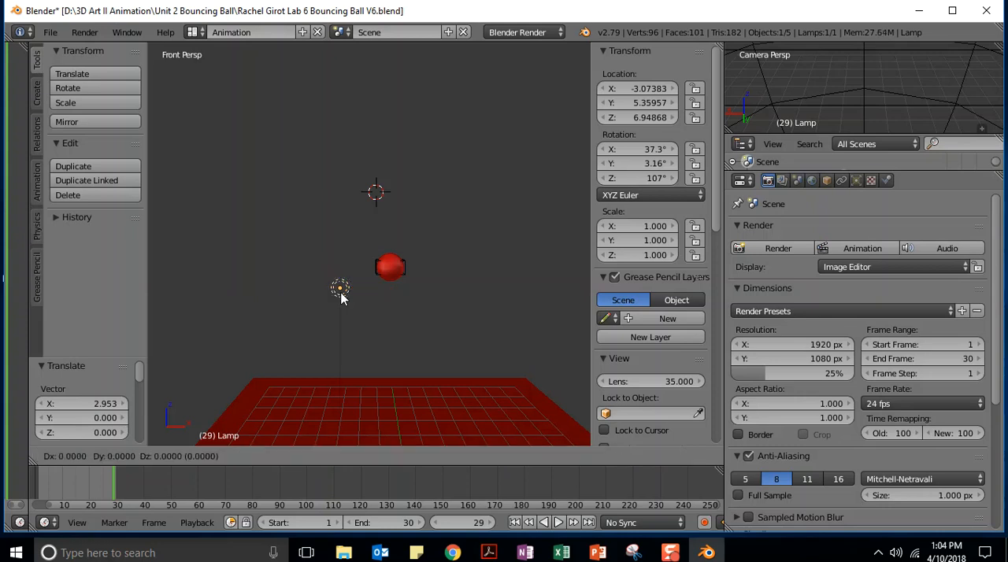
pyautogui.press('z')
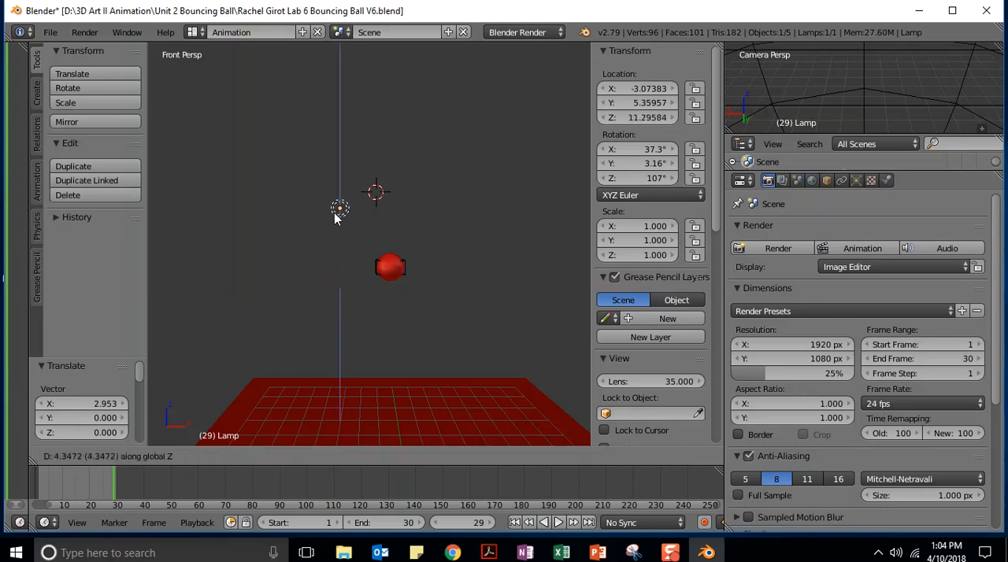
pyautogui.click(332, 189)
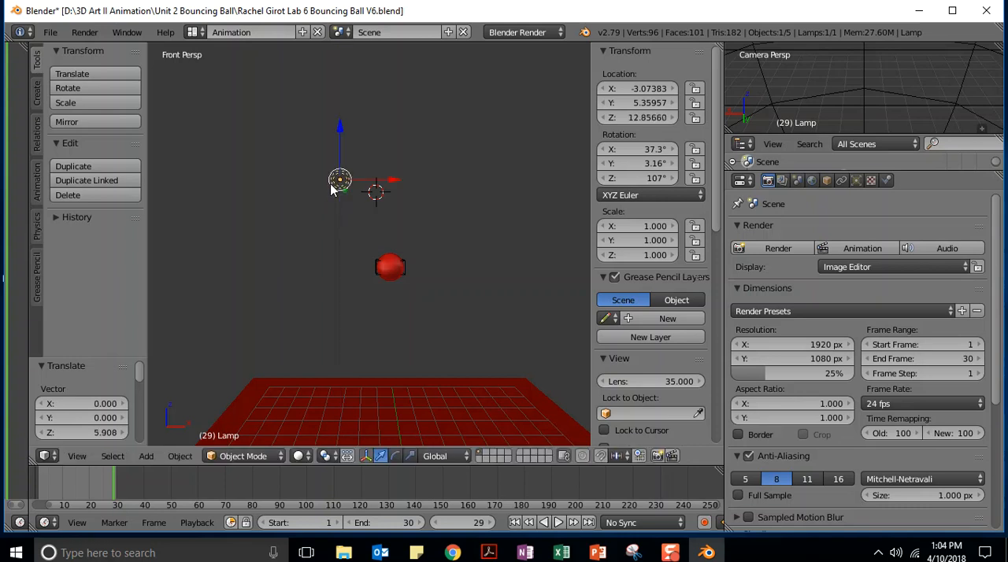
# In right view, move the lamp about 7 units along the Y axis and render the animation
pyautogui.press('KP_3')
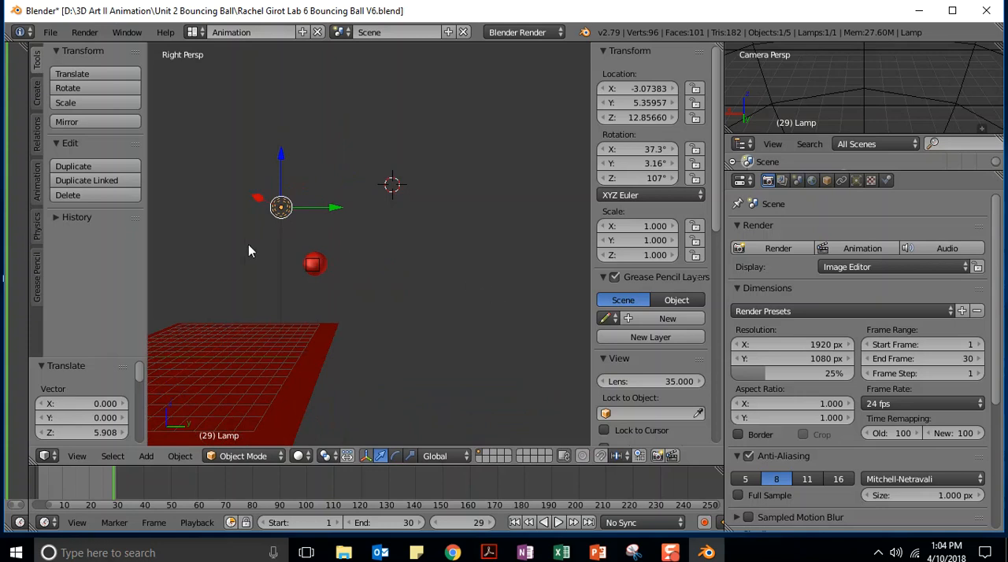
pyautogui.press('g')
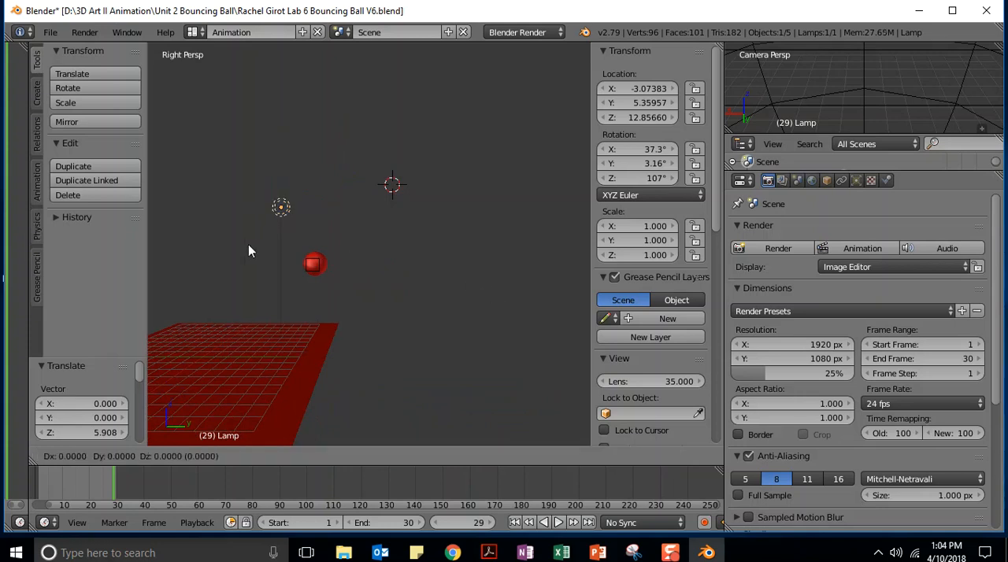
pyautogui.press('y')
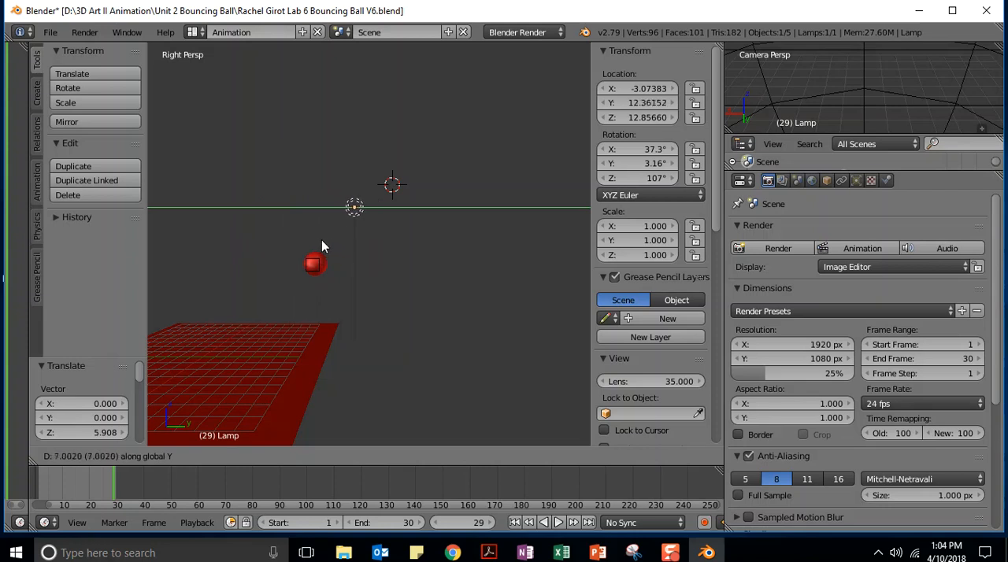
pyautogui.click(321, 241)
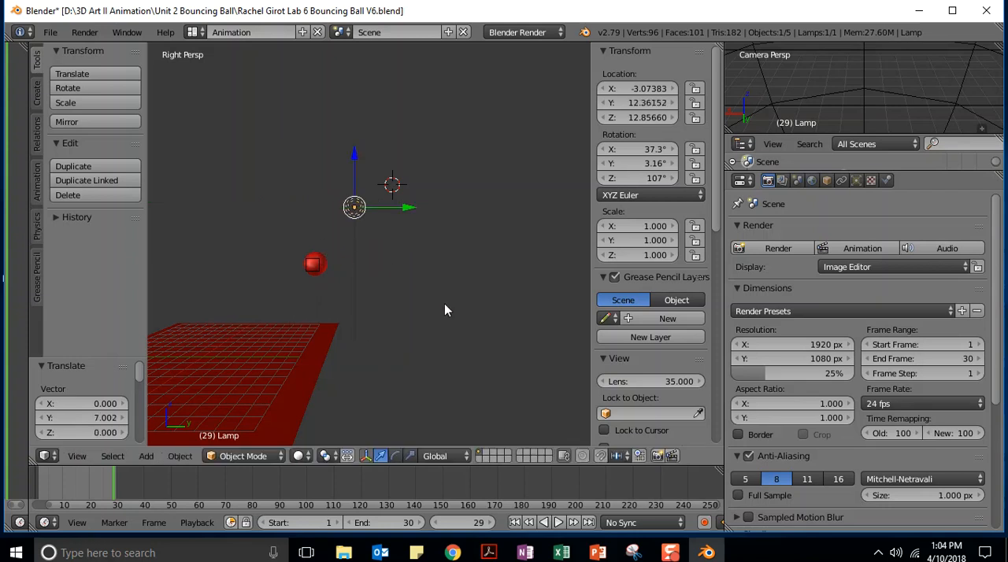
pyautogui.click(852, 252)
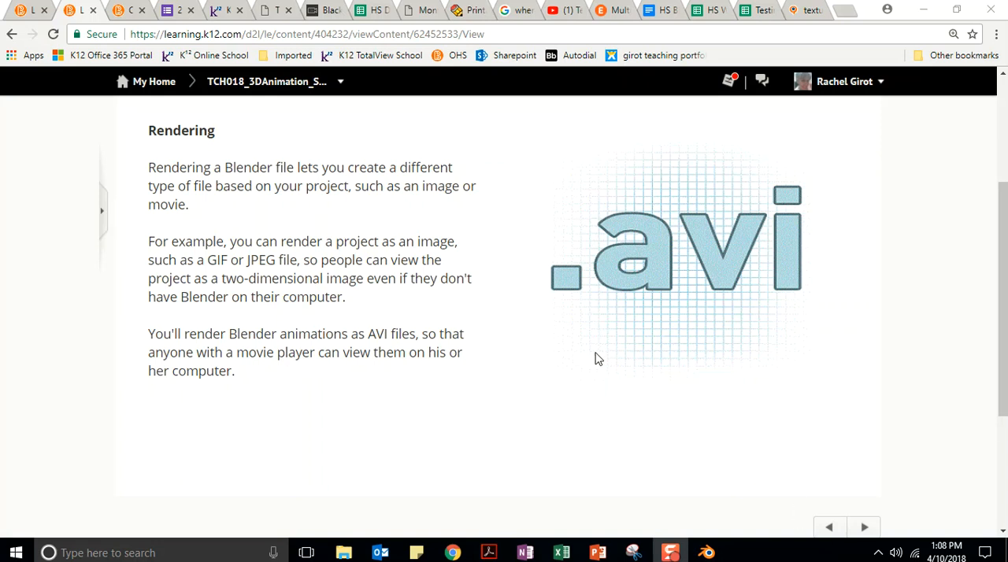
# Advance the rendering lesson to its quiz question, answer "Render at a lower quality", and check the answer
pyautogui.click(864, 526)
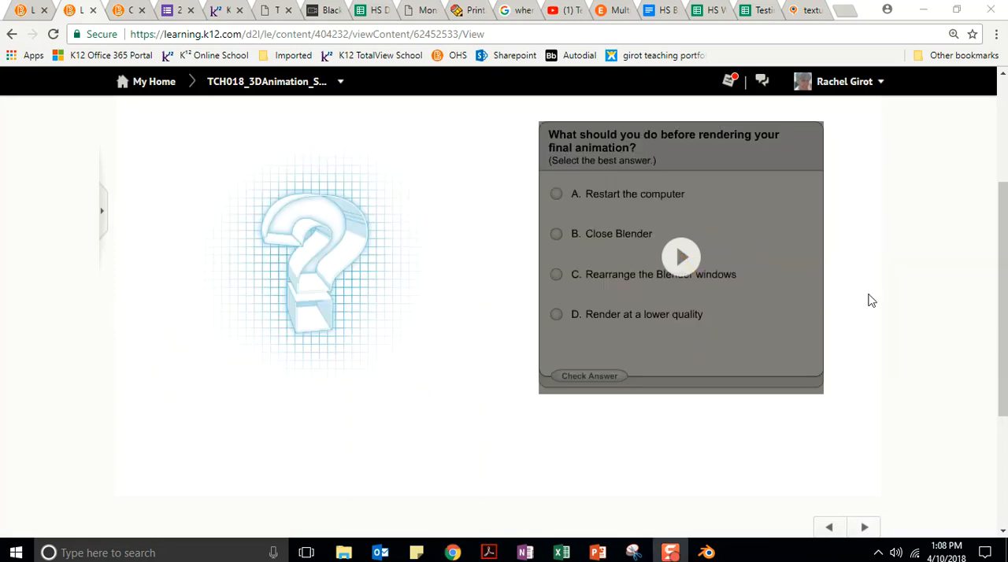
pyautogui.click(682, 259)
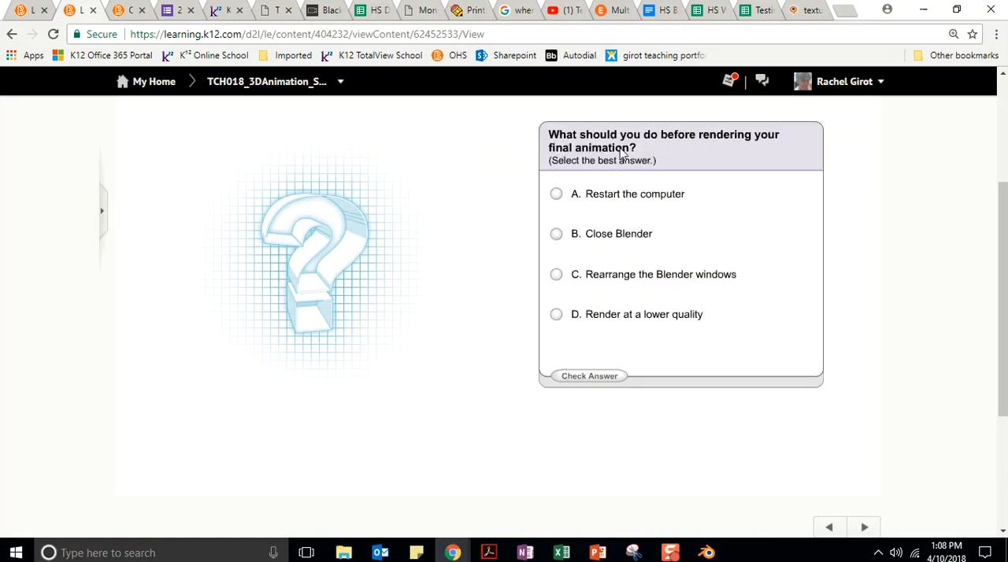
pyautogui.click(556, 315)
pyautogui.click(587, 377)
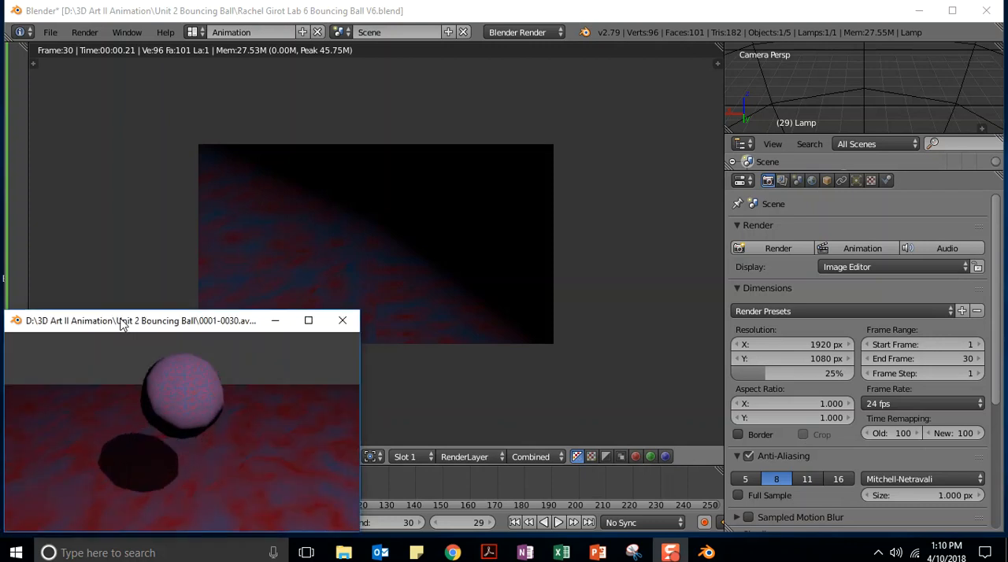
# Reposition the rendered animation's playback window to view it, minimize it, and return to the 3D View
pyautogui.moveTo(127, 321); pyautogui.dragTo(149, 273)
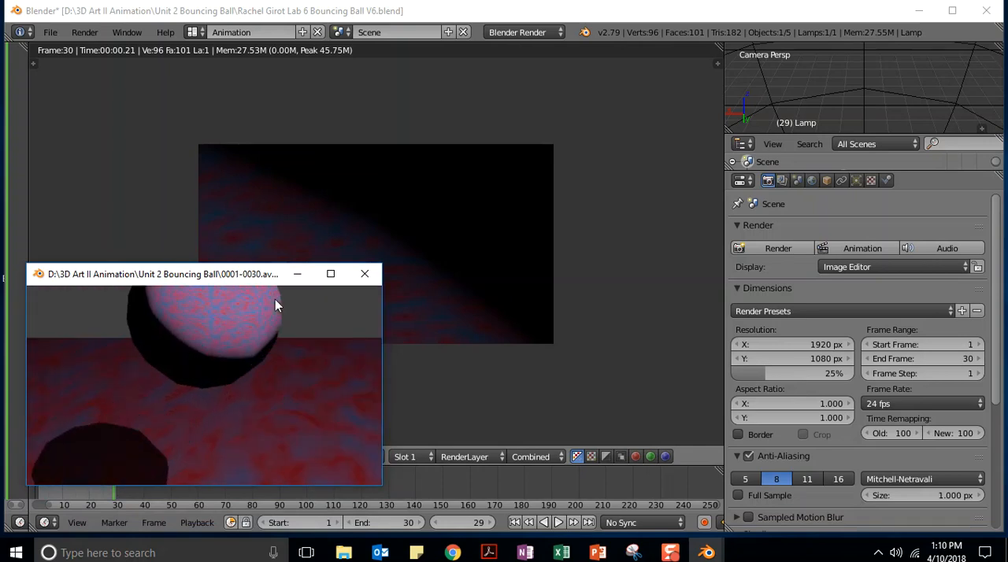
pyautogui.click(297, 276)
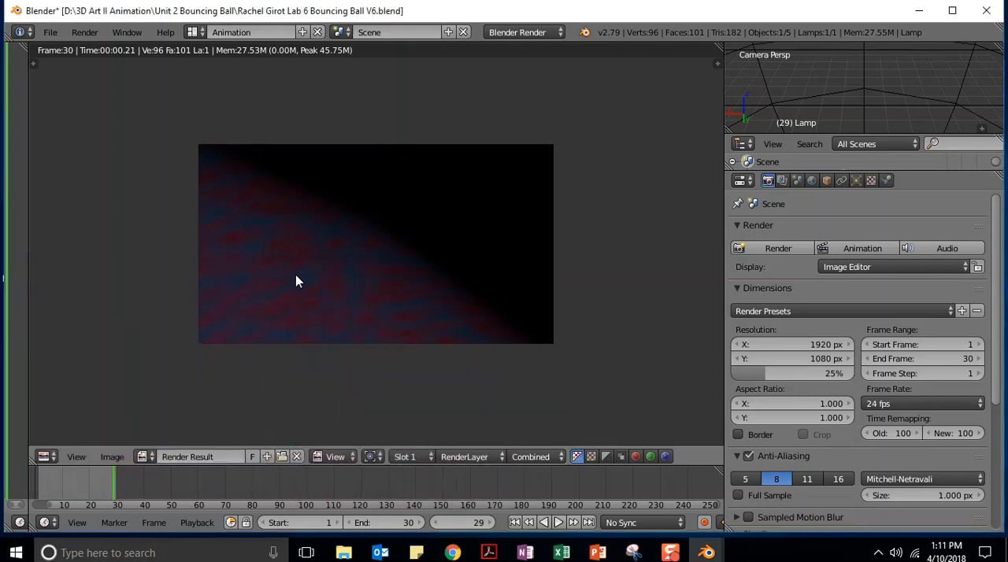
pyautogui.click(44, 456)
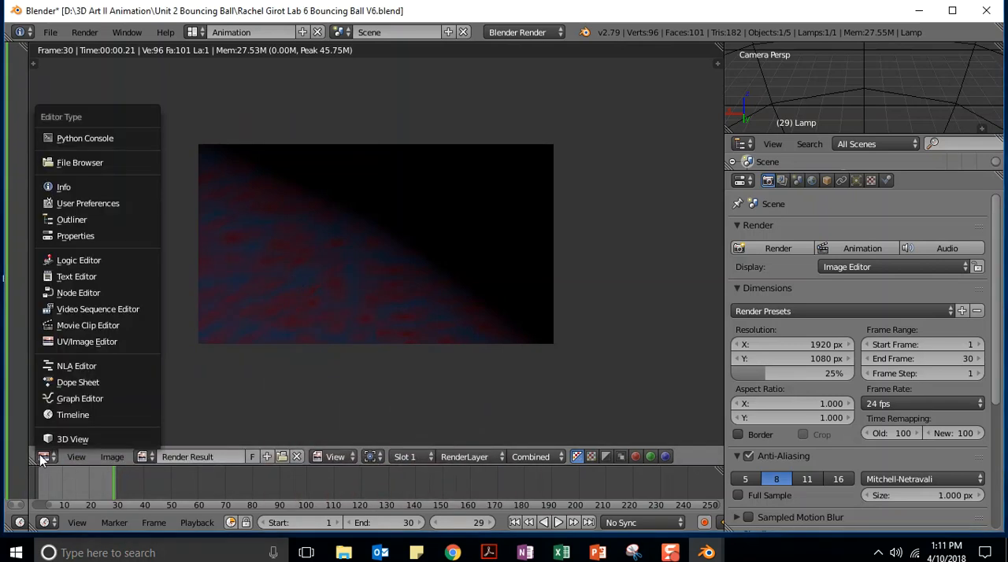
pyautogui.click(52, 439)
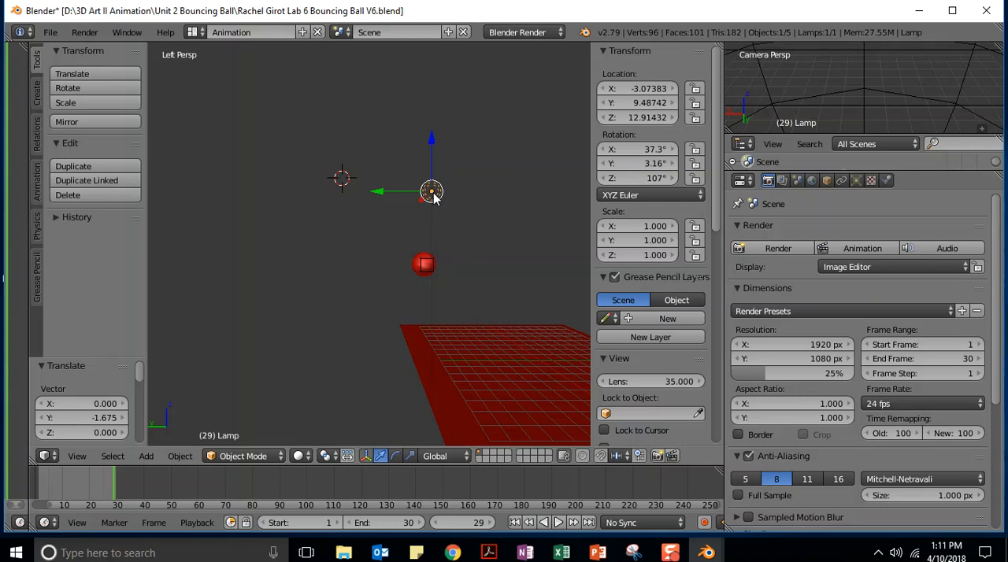
# Move the lamp about -5.97 units along the Y axis and lower it about 4.85 units along the Z axis
pyautogui.press('g')
pyautogui.press('y')
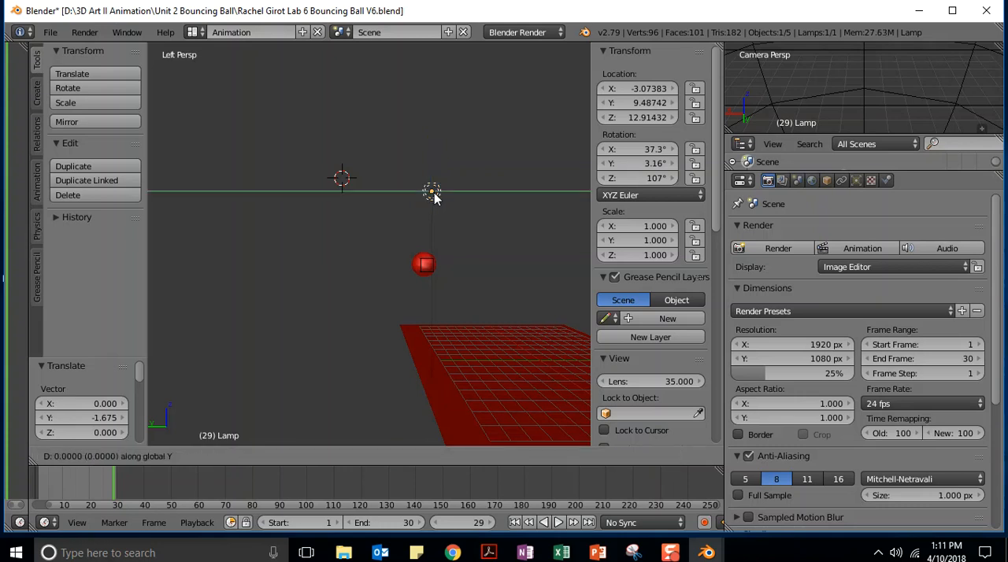
pyautogui.click(520, 203)
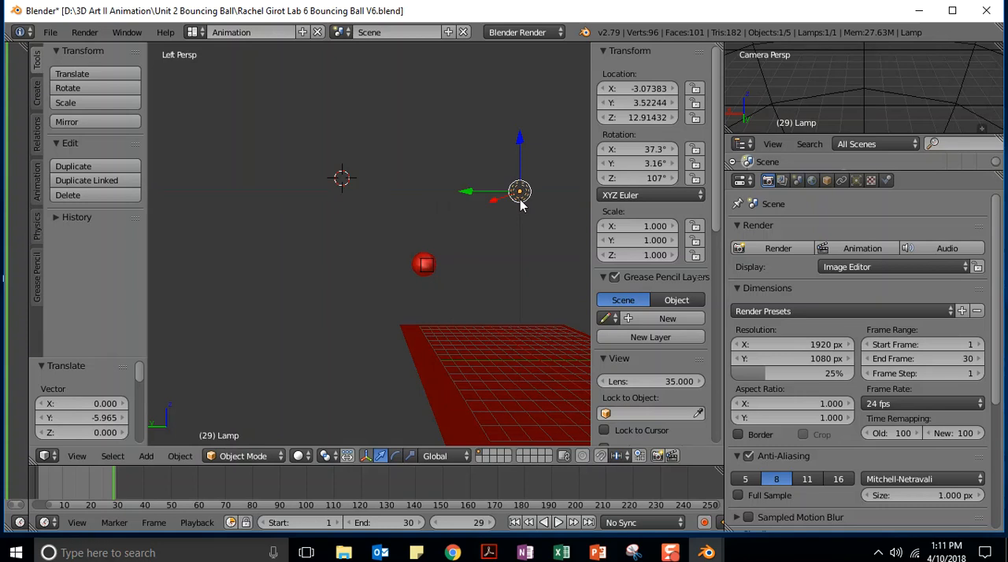
pyautogui.press('g')
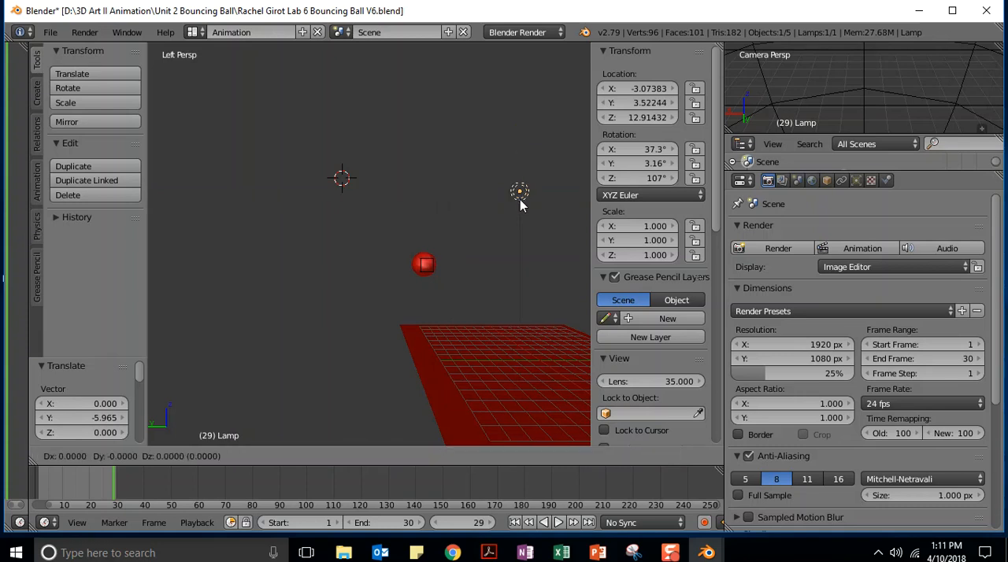
pyautogui.press('z')
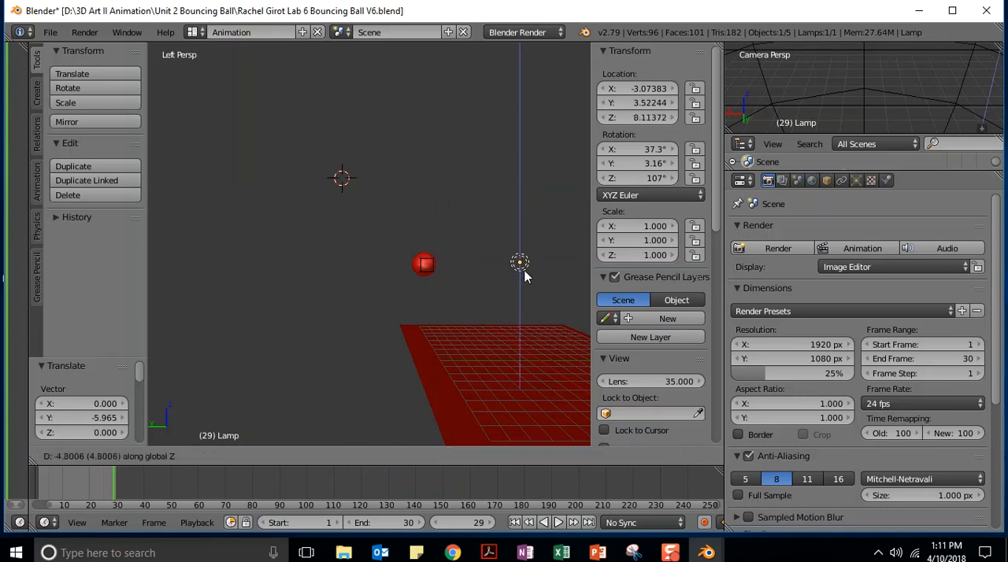
pyautogui.click(525, 276)
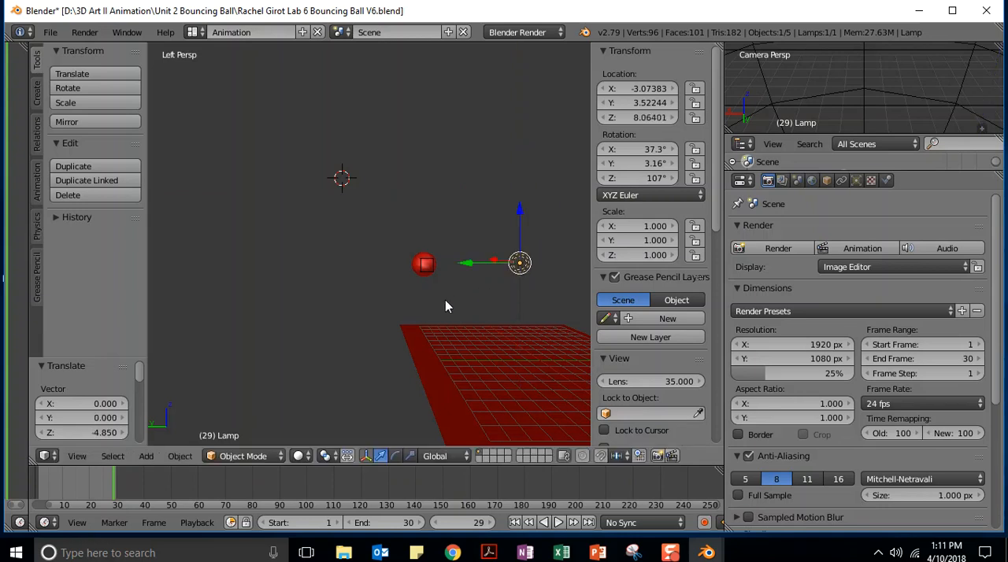
# View the scene from the back and check the render output folder and file format settings
pyautogui.press('ctrl+KP_1')
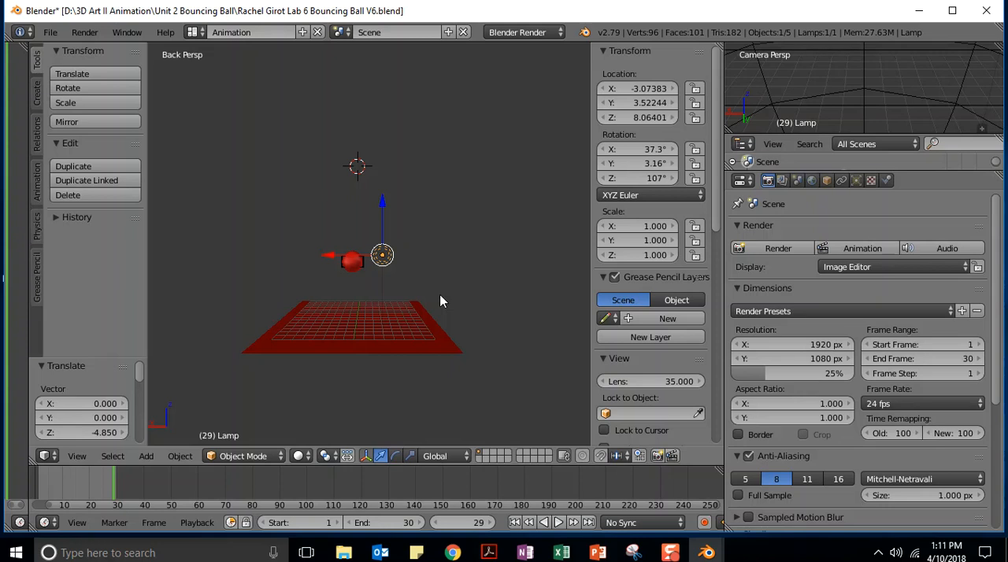
pyautogui.scroll(-5, 989, 352)
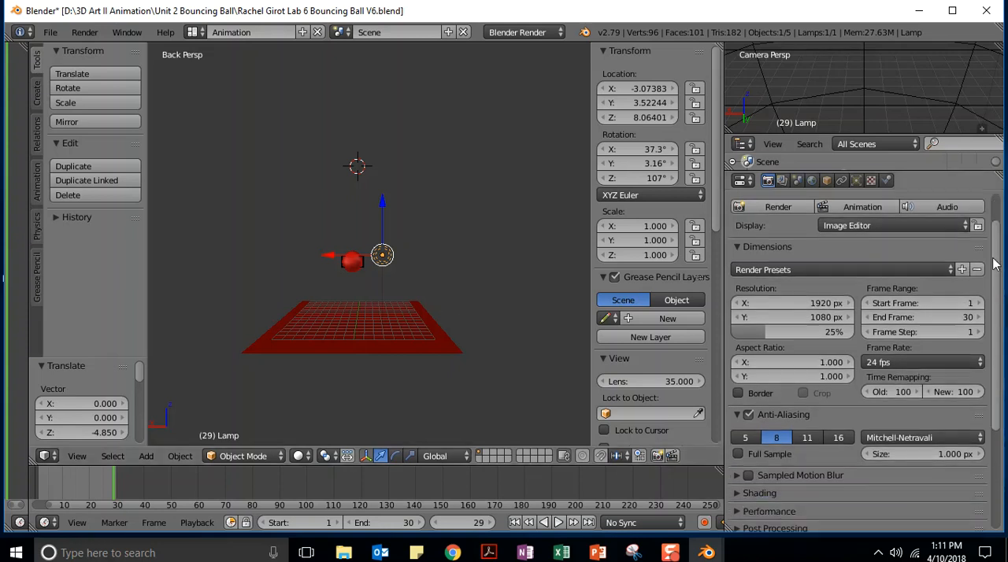
pyautogui.scroll(-1, 990, 353)
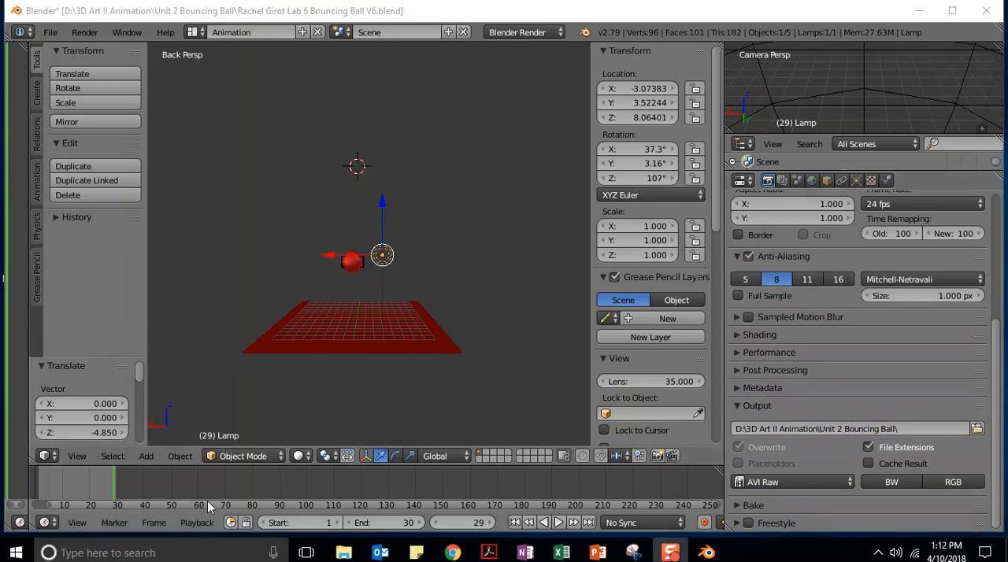
# Switch to File Explorer and open the Unit 2 Bouncing Ball folder inside 3D Art II Animation on the D: drive
pyautogui.moveTo(346, 554)
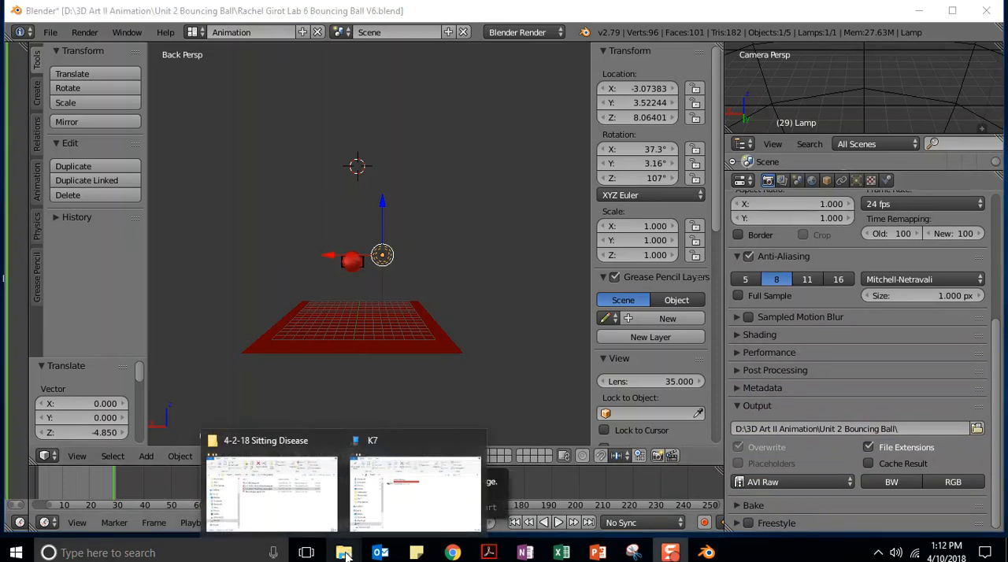
pyautogui.click(393, 508)
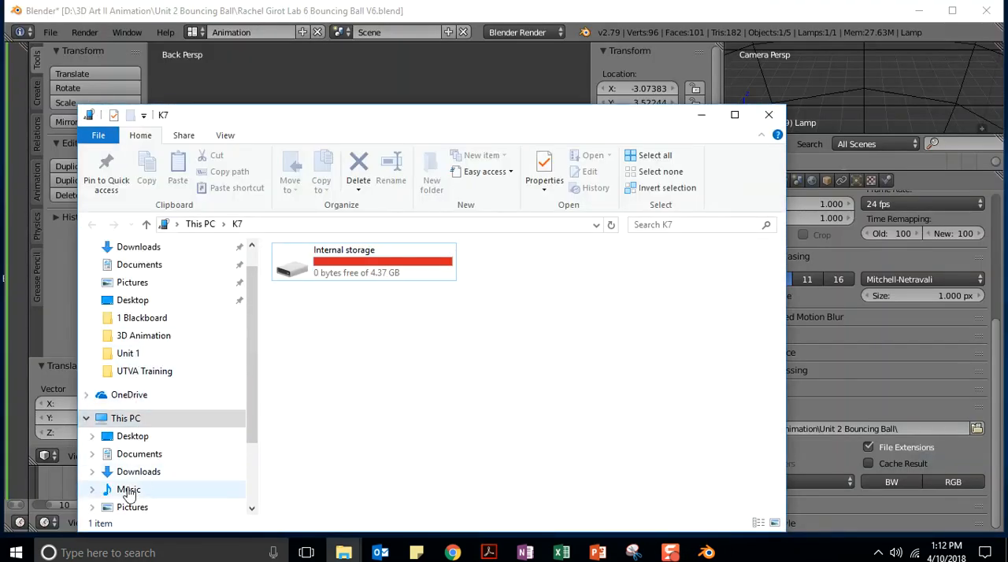
pyautogui.scroll(-1, 155, 449)
pyautogui.scroll(-1, 157, 449)
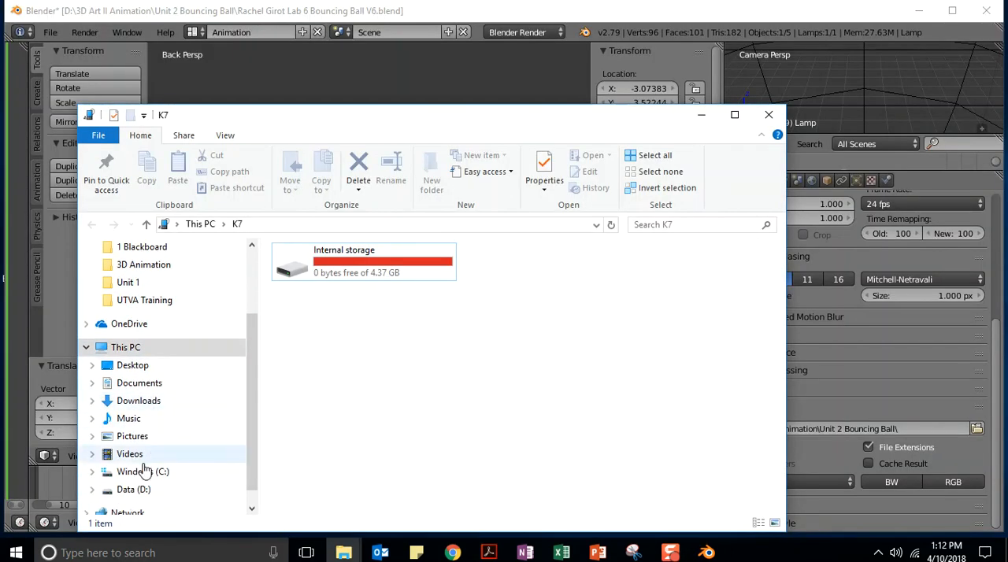
pyautogui.click(134, 489)
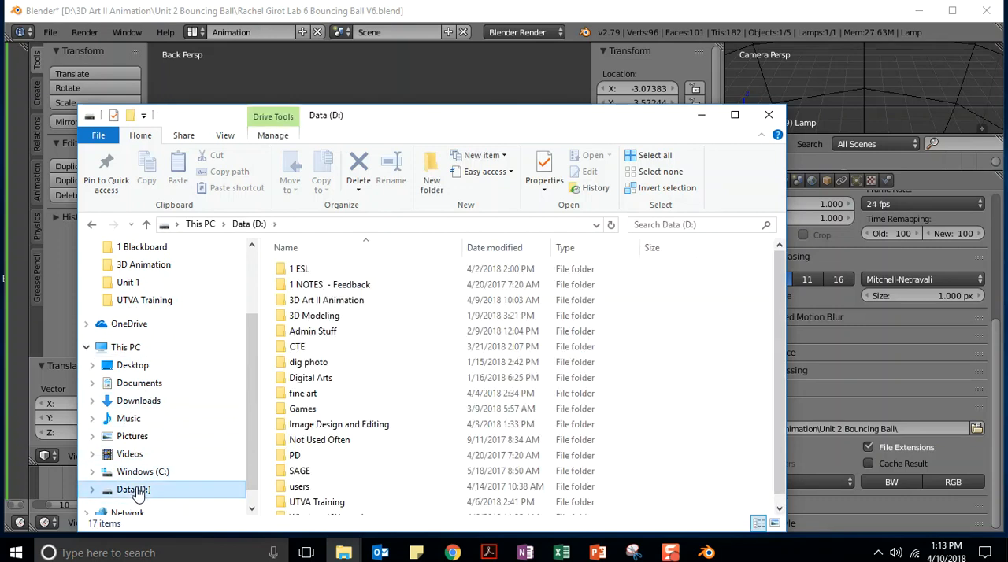
pyautogui.doubleClick(319, 301)
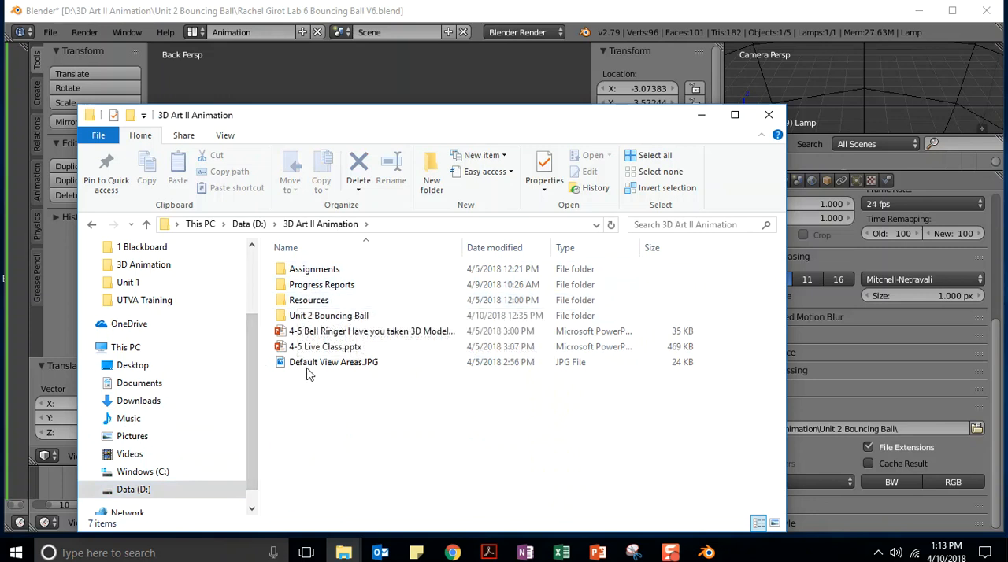
pyautogui.doubleClick(309, 318)
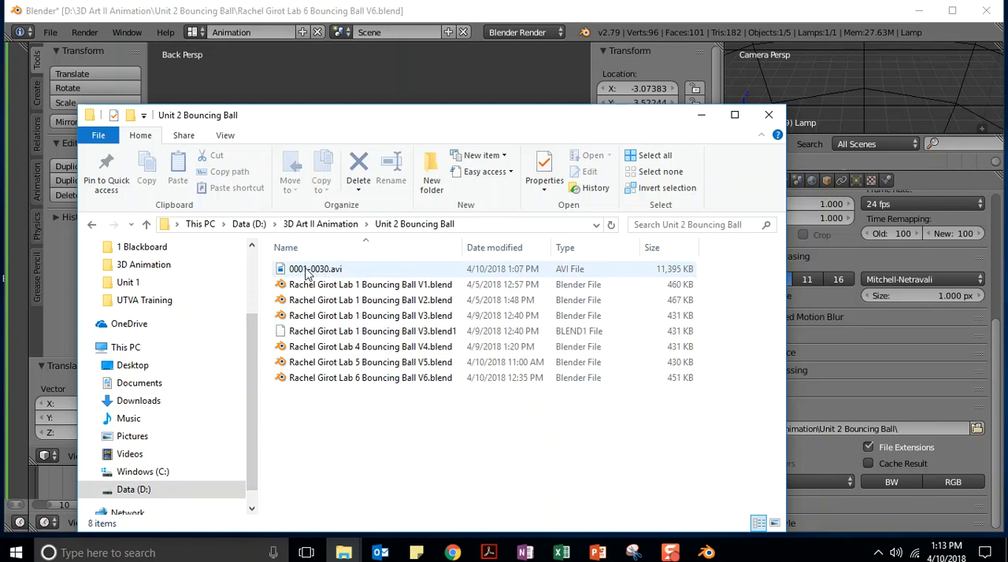
# Try to rename the rendered video 0001-0030.avi as 1st Render.avi
pyautogui.rightClick(306, 269)
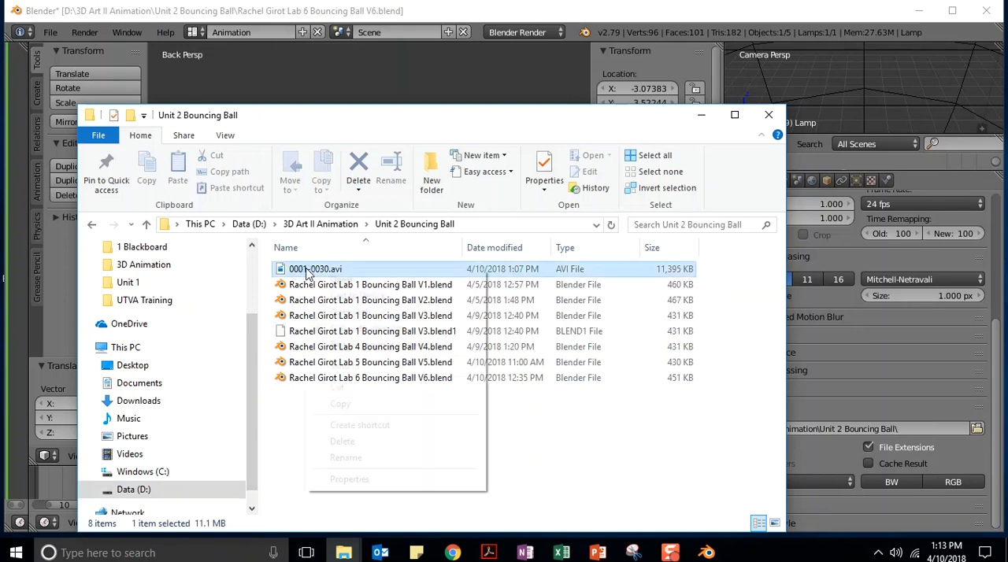
pyautogui.click(346, 459)
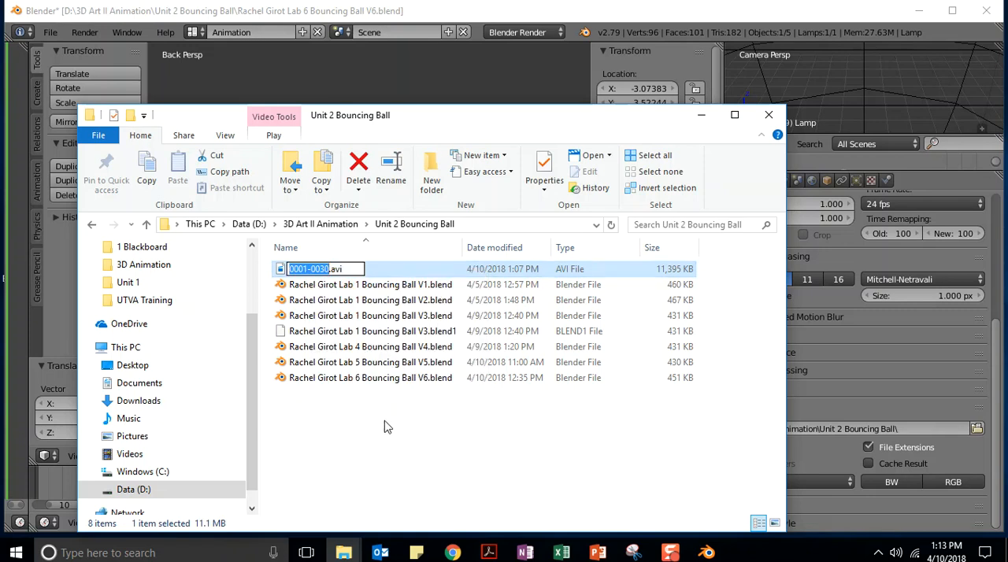
pyautogui.write('1st Render')
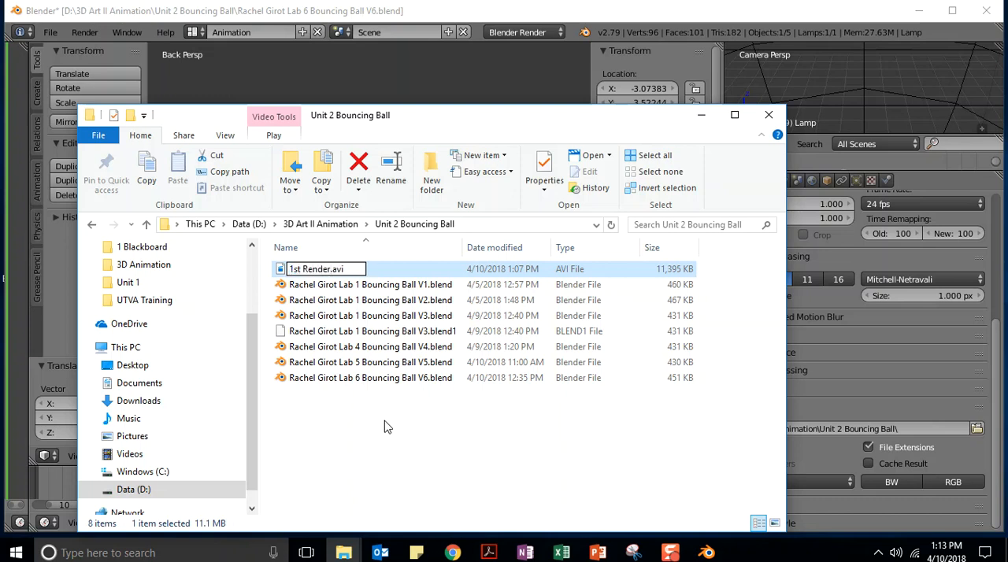
pyautogui.click(309, 407)
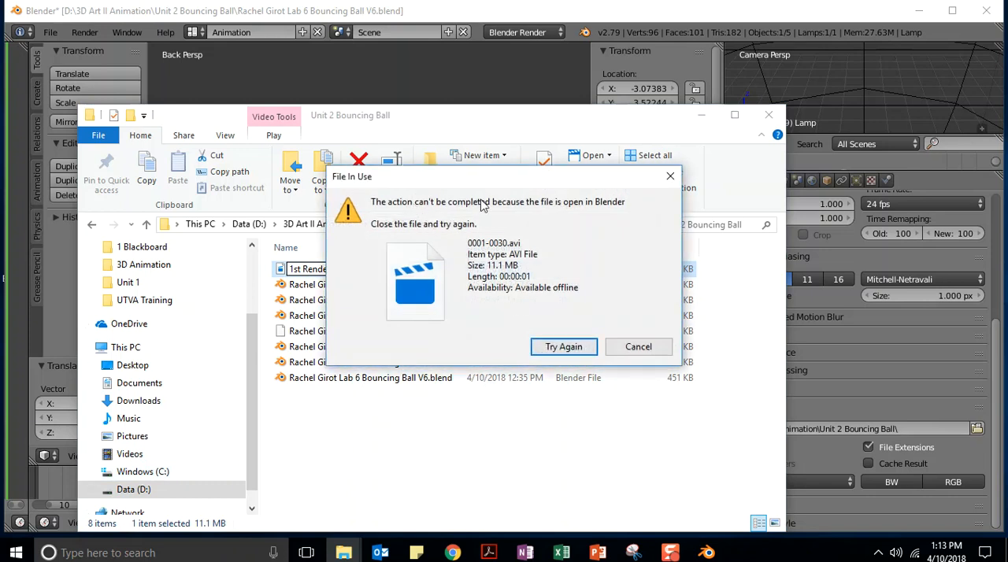
pyautogui.click(646, 351)
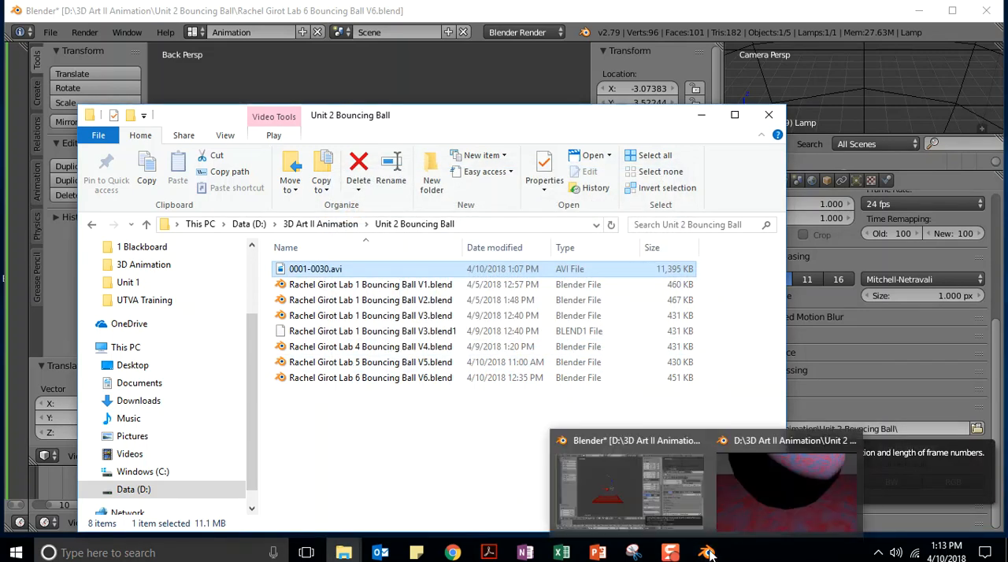
# Close the old render's playback window, rename 0001-0030.avi as 1st Render.avi, and minimize the folder window
pyautogui.click(779, 504)
pyautogui.click(364, 274)
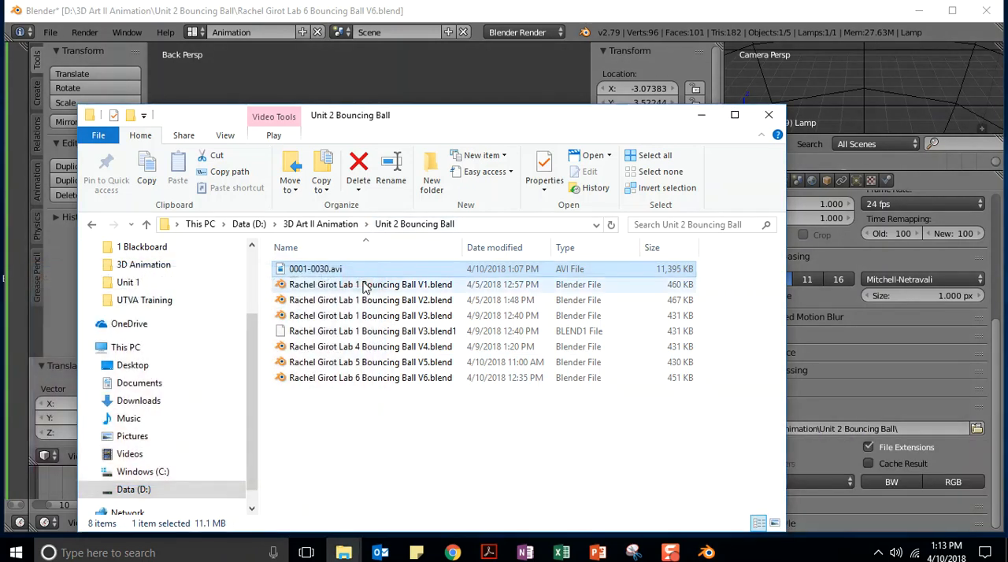
pyautogui.rightClick(306, 274)
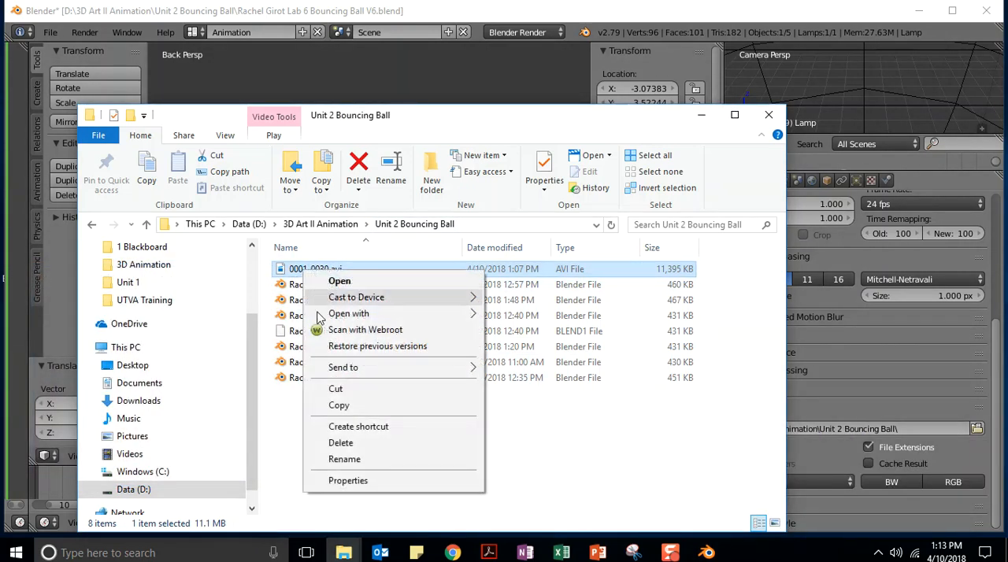
pyautogui.click(339, 461)
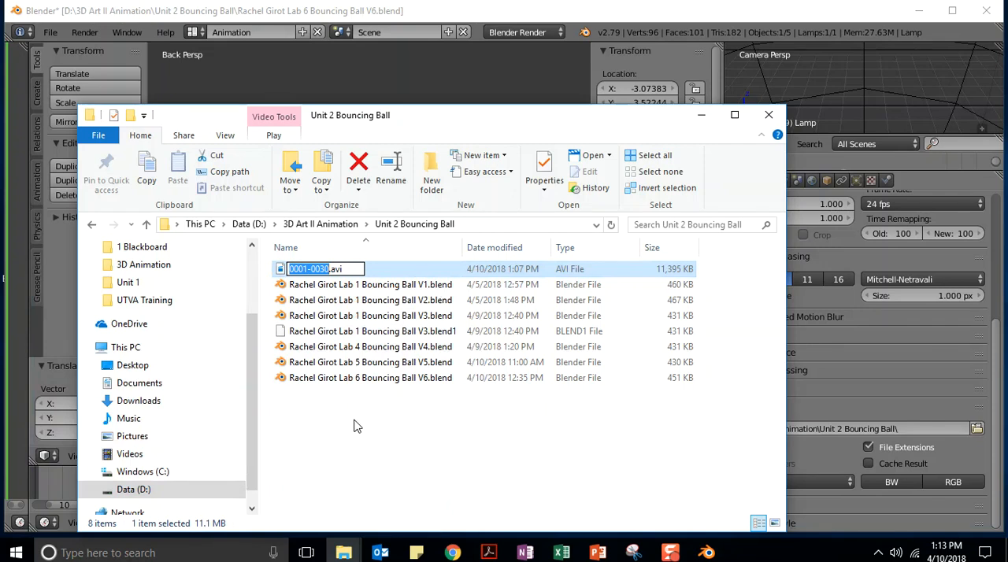
pyautogui.write('1st Render')
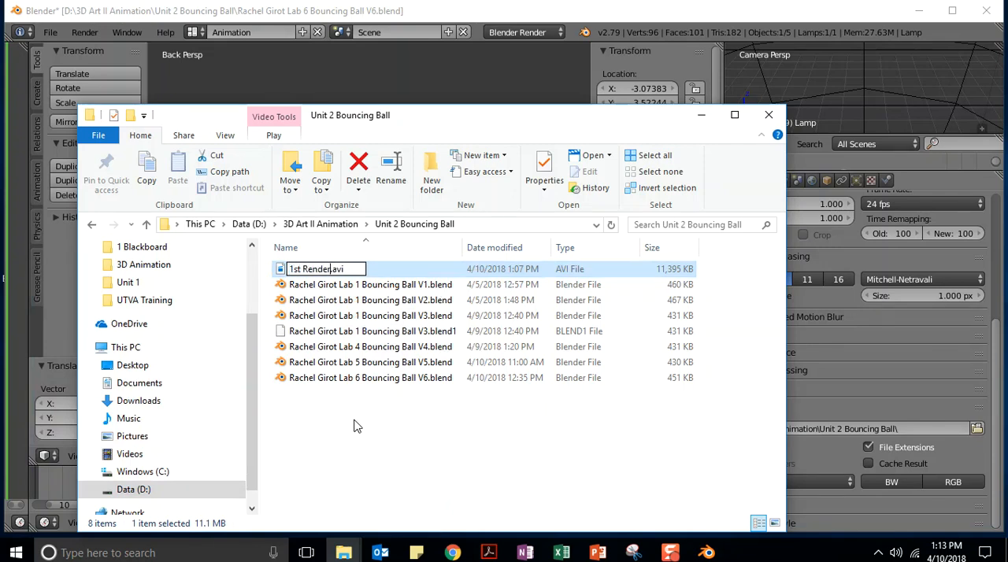
pyautogui.press('Return')
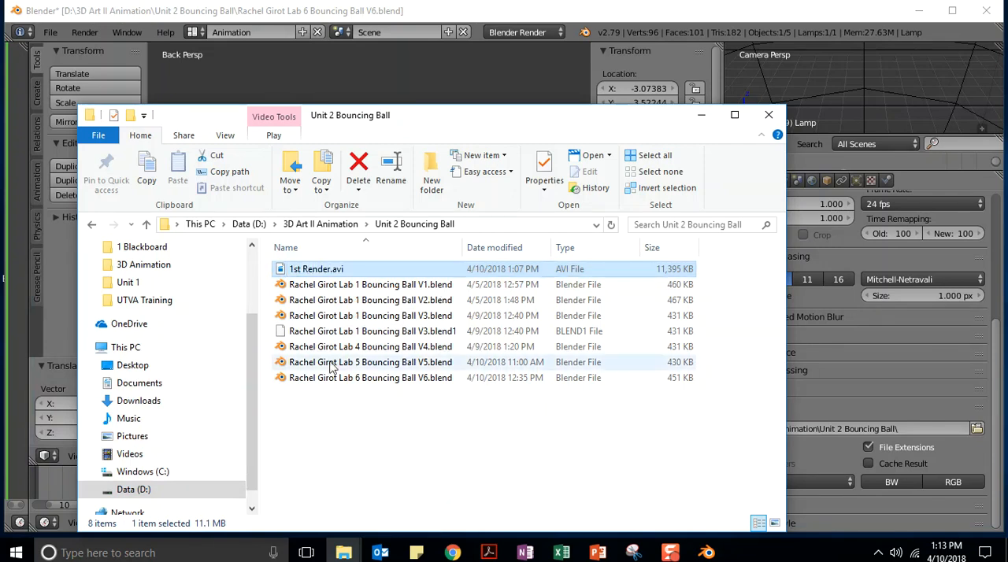
pyautogui.click(701, 116)
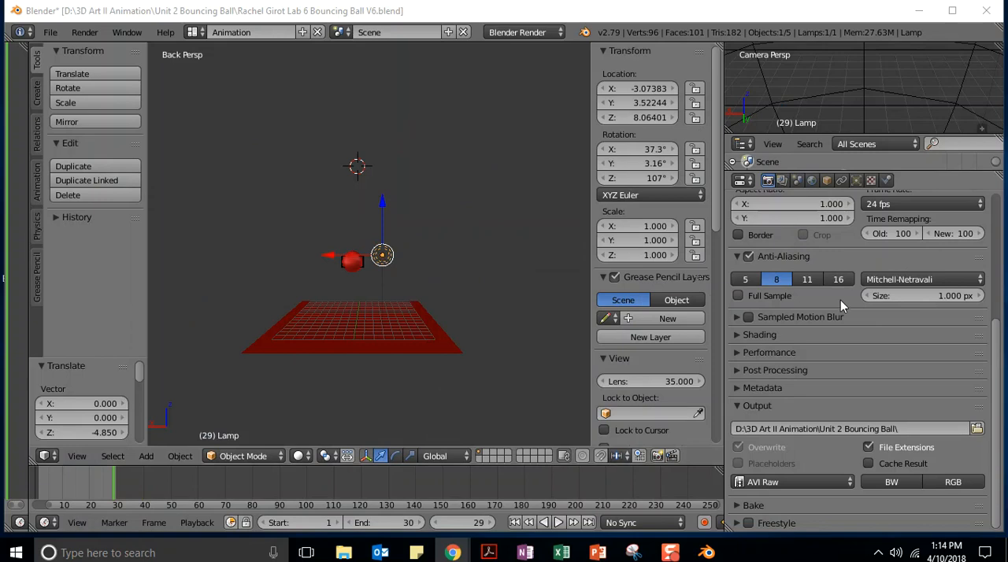
# Render the animation again in Blender and play it back in a window moved clear of the render view
pyautogui.scroll(6, 846, 327)
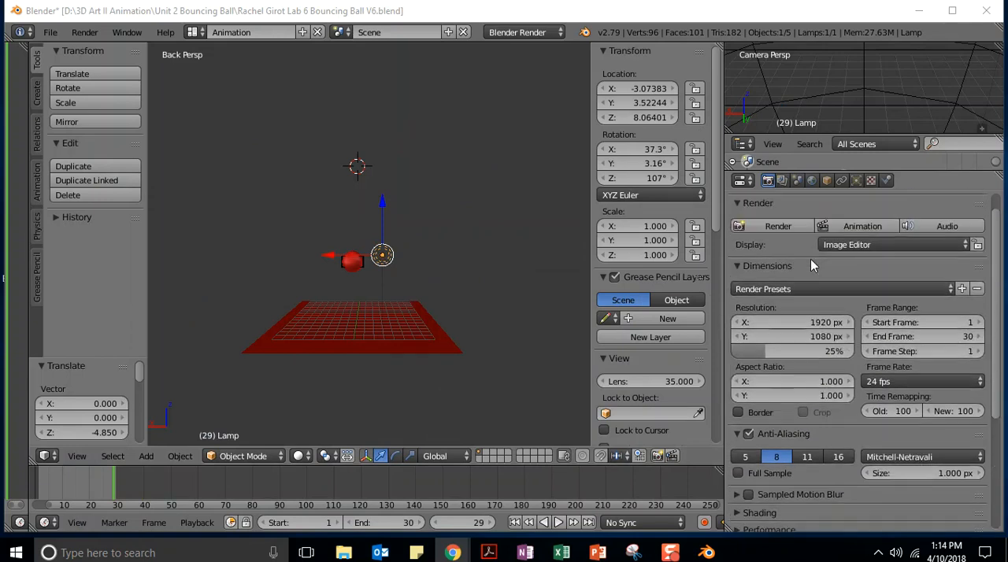
pyautogui.click(862, 249)
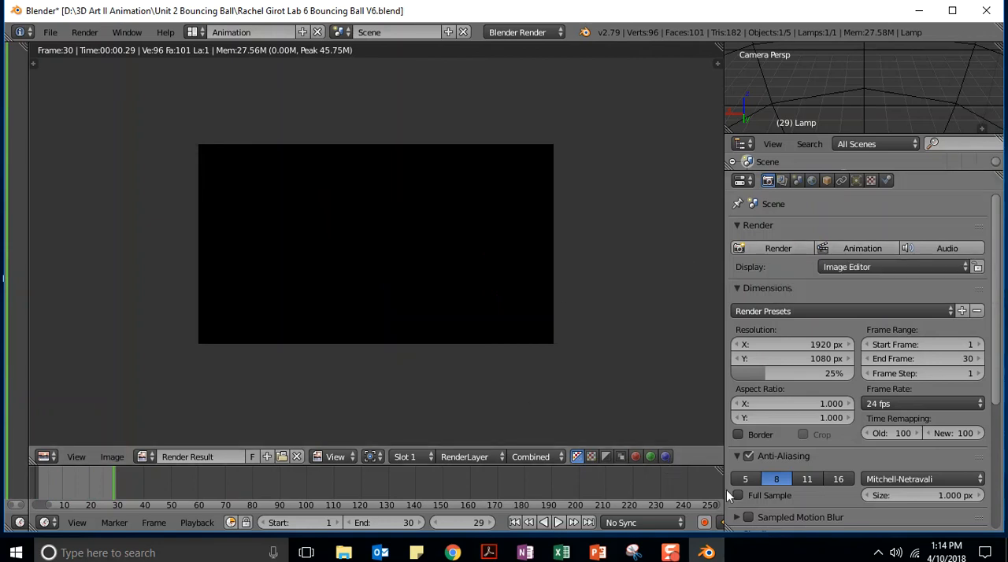
pyautogui.click(85, 33)
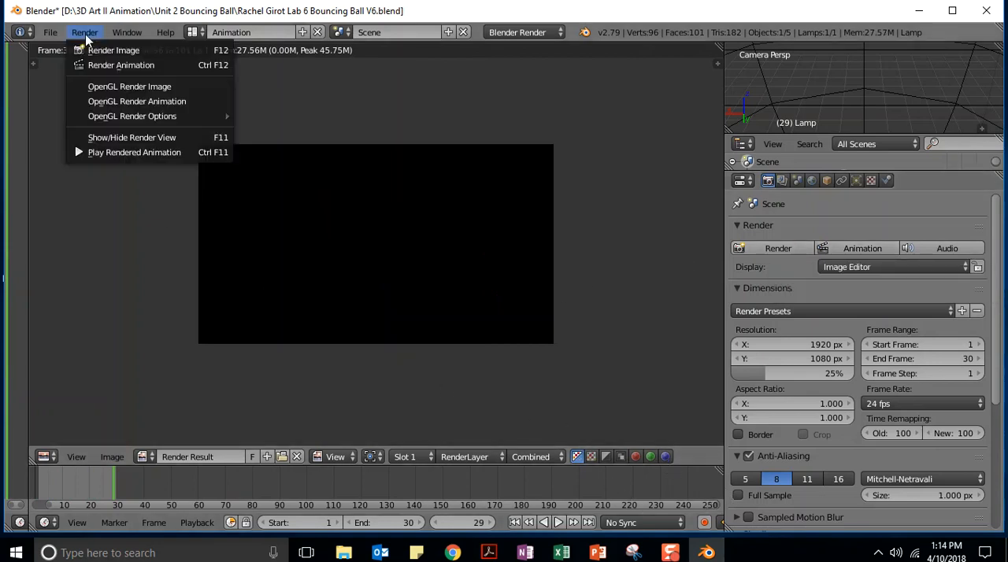
pyautogui.click(114, 154)
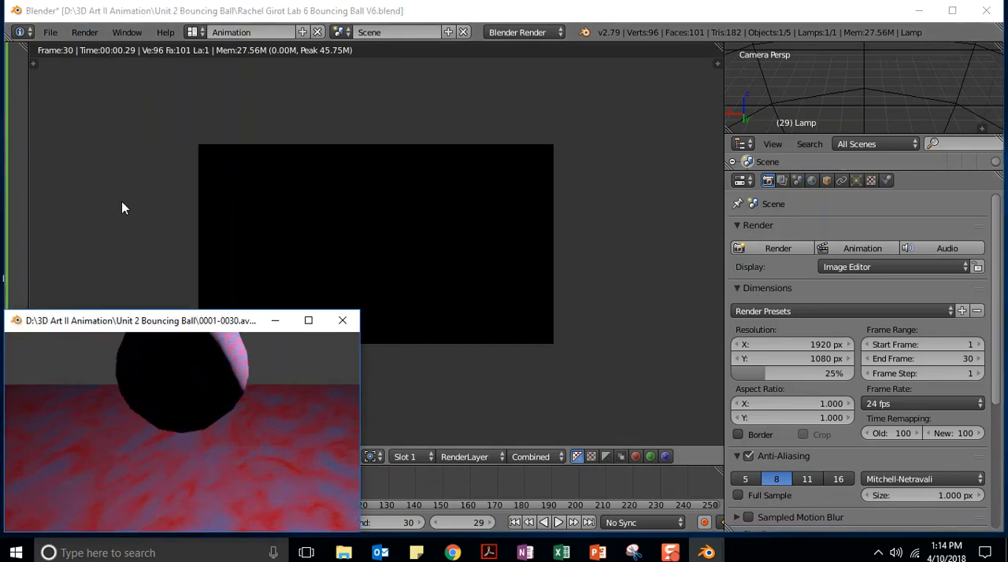
pyautogui.moveTo(506, 142); pyautogui.dragTo(725, 54)
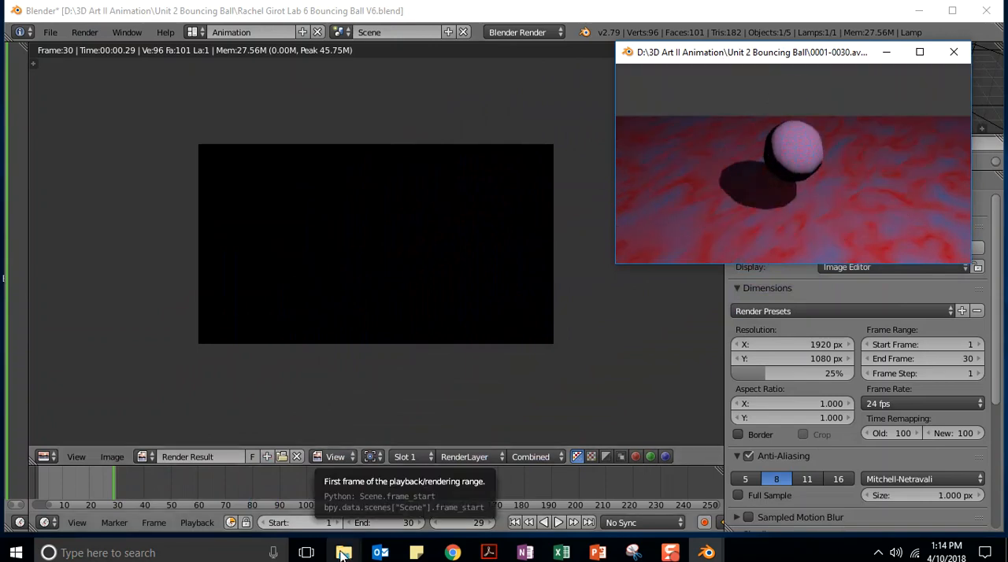
# Open 1st Render.avi from the Unit 2 Bouncing Ball folder in Movies & TV, shrink the player window, and minimize the folder
pyautogui.moveTo(344, 553)
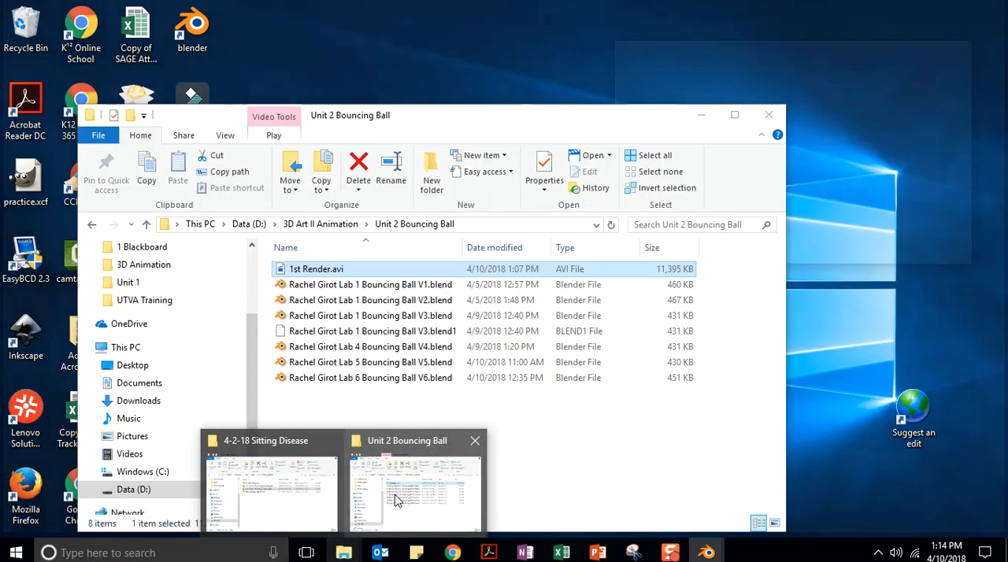
pyautogui.click(396, 501)
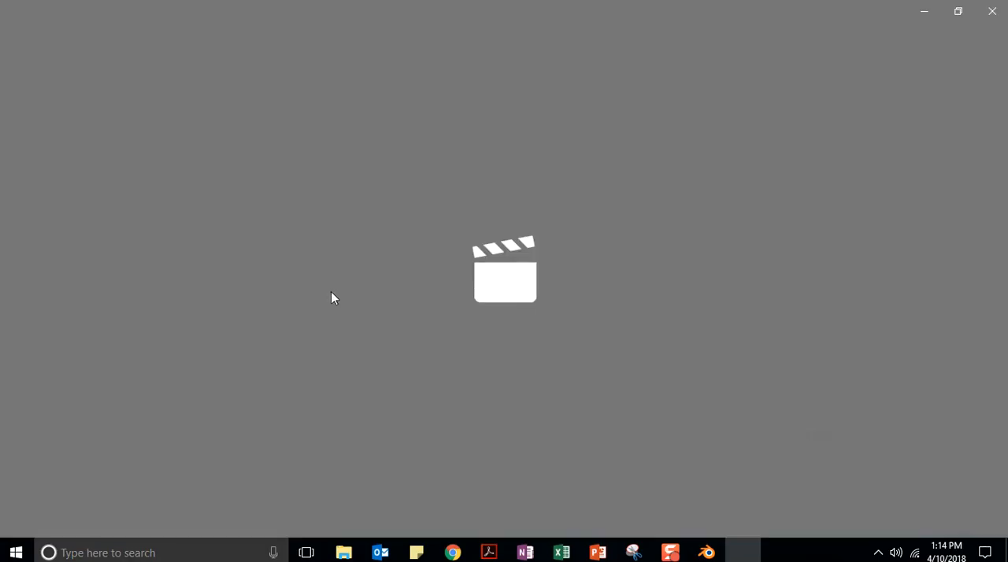
pyautogui.click(956, 9)
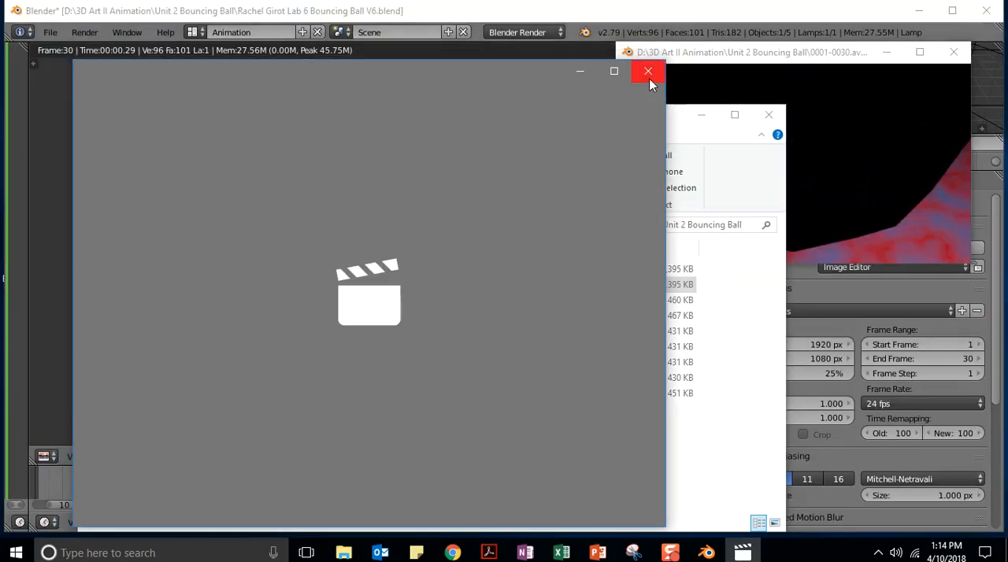
pyautogui.moveTo(75, 63); pyautogui.dragTo(295, 293)
pyautogui.moveTo(487, 310); pyautogui.dragTo(315, 79)
pyautogui.click(701, 115)
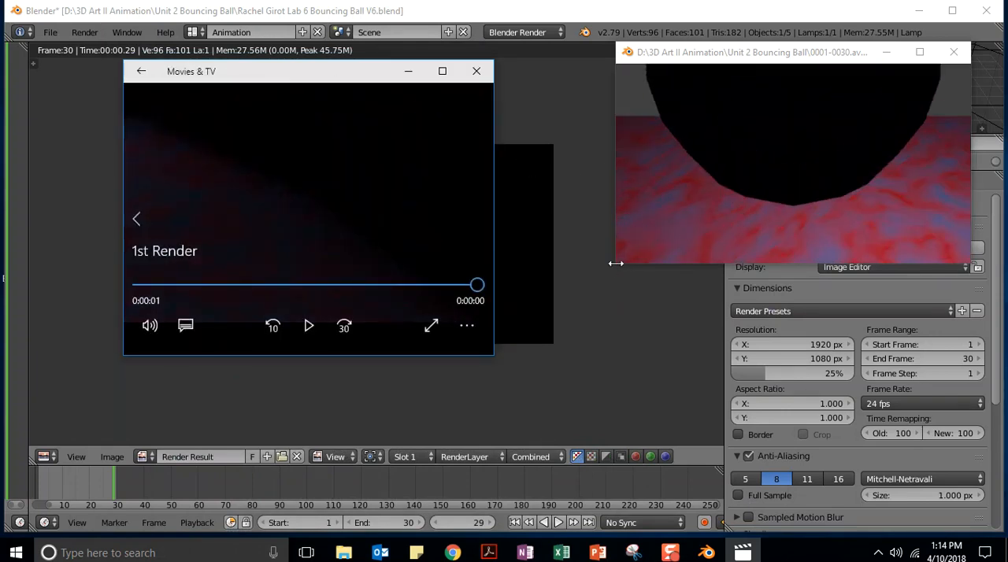
# Enlarge the new render's playback window and the 1st Render player so they sit side by side
pyautogui.moveTo(614, 265); pyautogui.dragTo(541, 414)
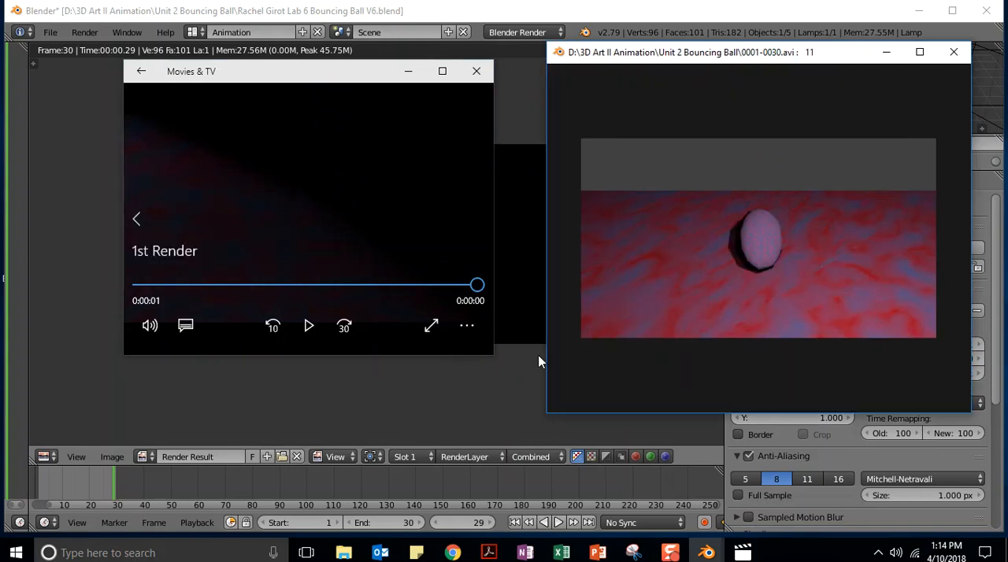
pyautogui.click(491, 355)
pyautogui.moveTo(491, 354); pyautogui.dragTo(530, 413)
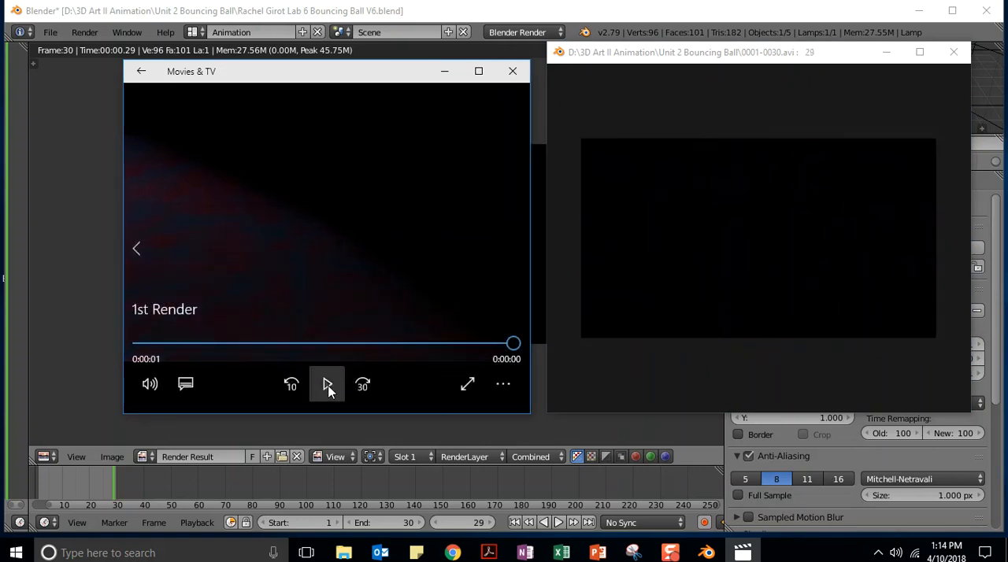
# Replay 1st Render beside the new render to compare their lighting, and close both playback windows
pyautogui.click(327, 384)
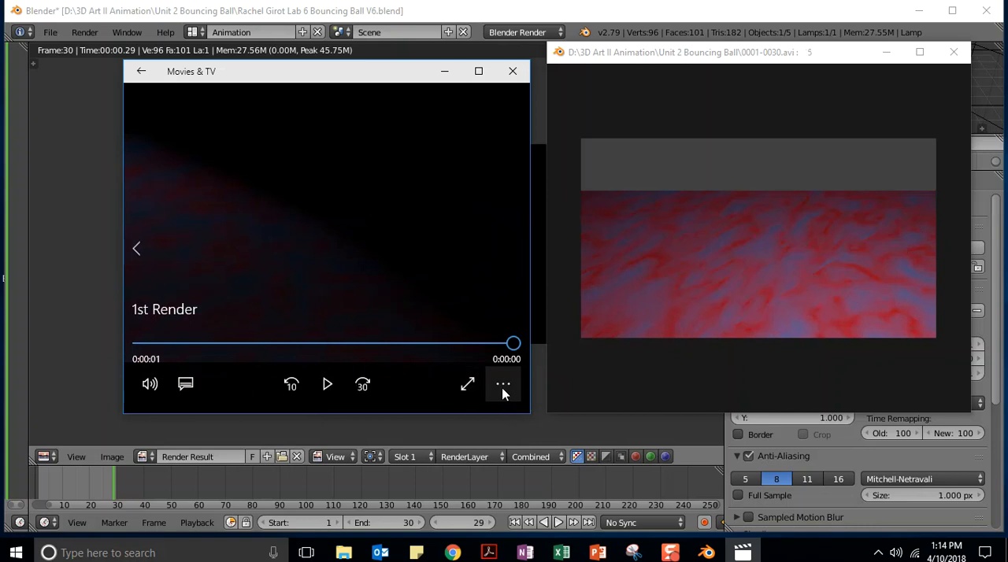
pyautogui.click(503, 384)
pyautogui.click(454, 329)
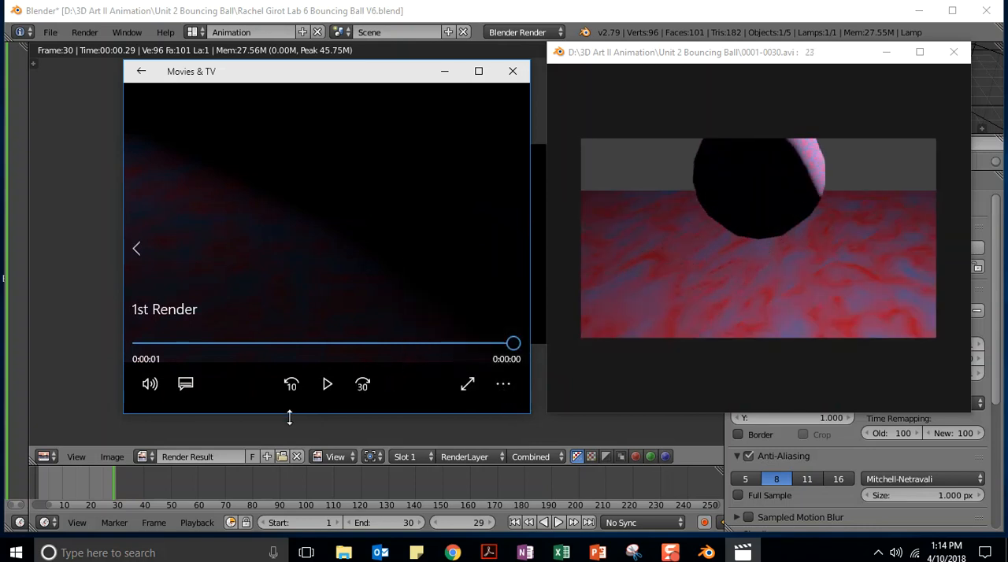
pyautogui.click(325, 385)
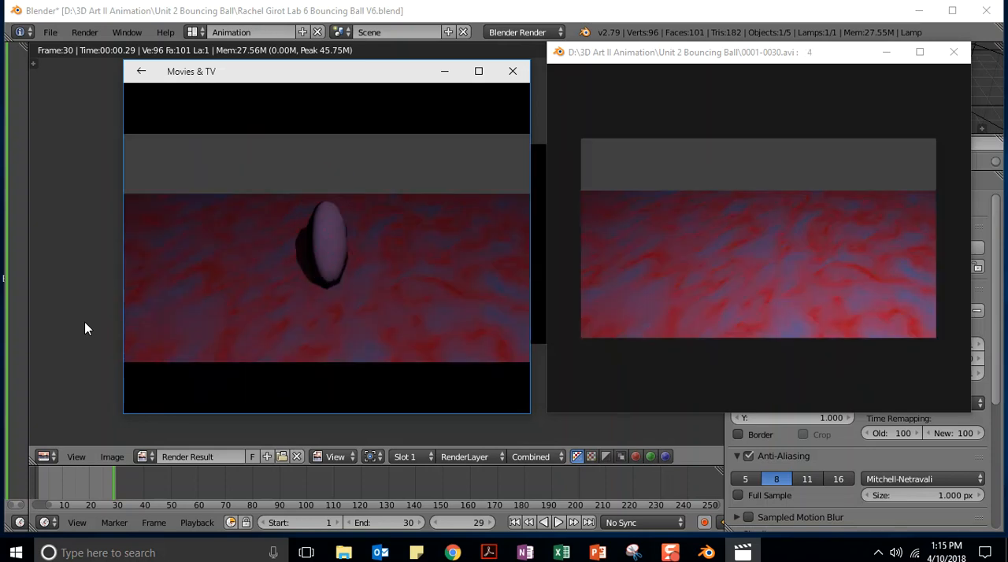
pyautogui.moveTo(347, 272)
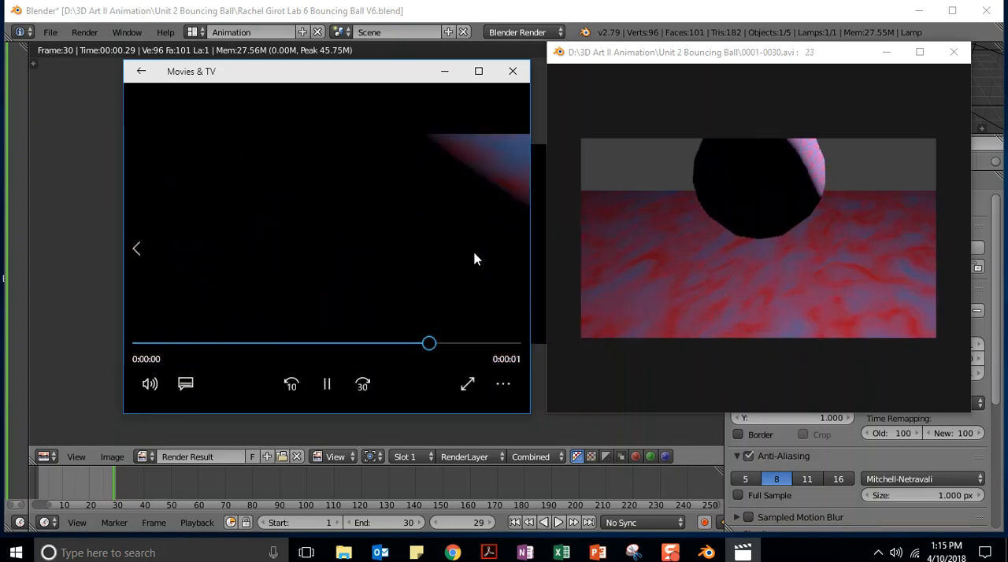
pyautogui.click(513, 71)
pyautogui.click(954, 54)
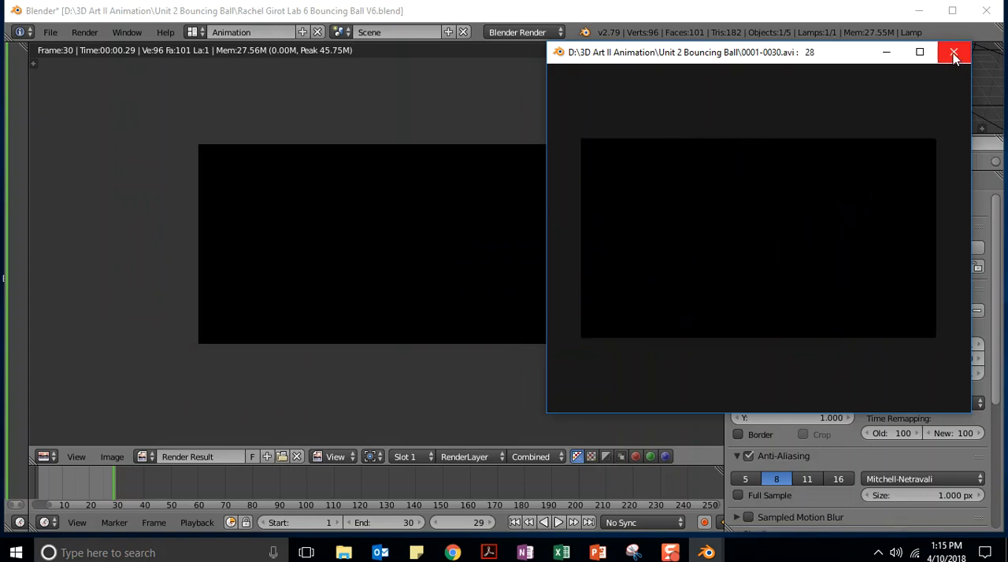
# In the Unit 2 Bouncing Ball folder, rename 0001-0030.avi as the author's full name followed by "Unit 2 Bouncing Ball Final Render", keeping the .avi extension
pyautogui.moveTo(343, 554)
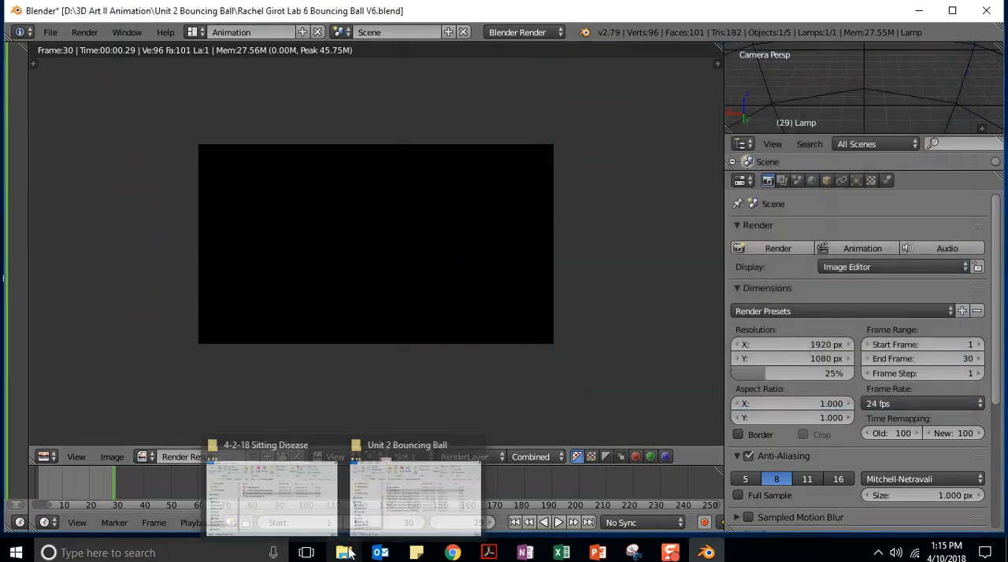
pyautogui.click(415, 488)
pyautogui.click(299, 271)
pyautogui.rightClick(303, 271)
pyautogui.click(305, 269)
pyautogui.click(323, 269)
pyautogui.moveTo(329, 269); pyautogui.dragTo(285, 270)
pyautogui.write('Final')
pyautogui.press('BackSpace')
pyautogui.press('BackSpace')
pyautogui.press('BackSpace')
pyautogui.press('BackSpace')
pyautogui.press('BackSpace')
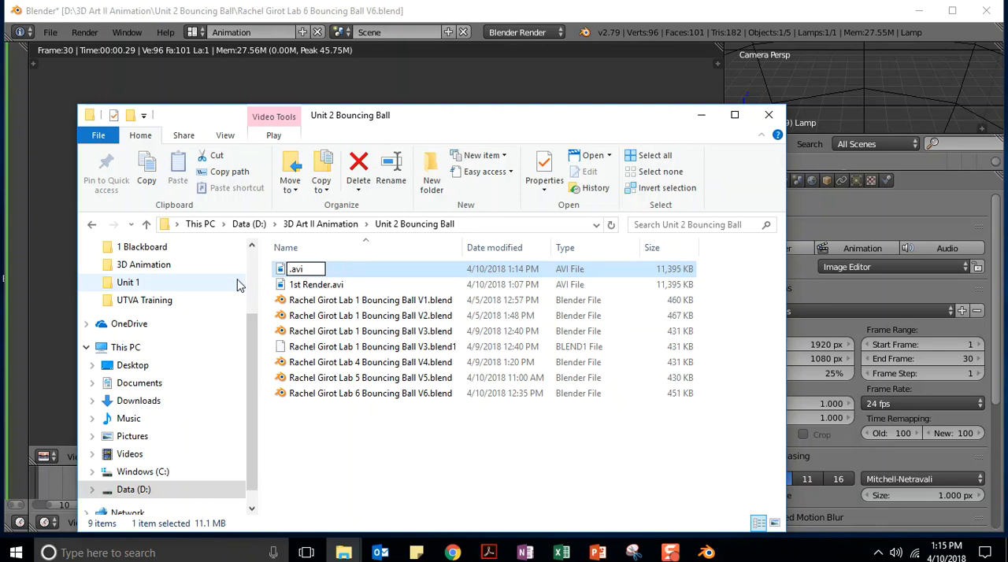
pyautogui.write('Rachel Girot')
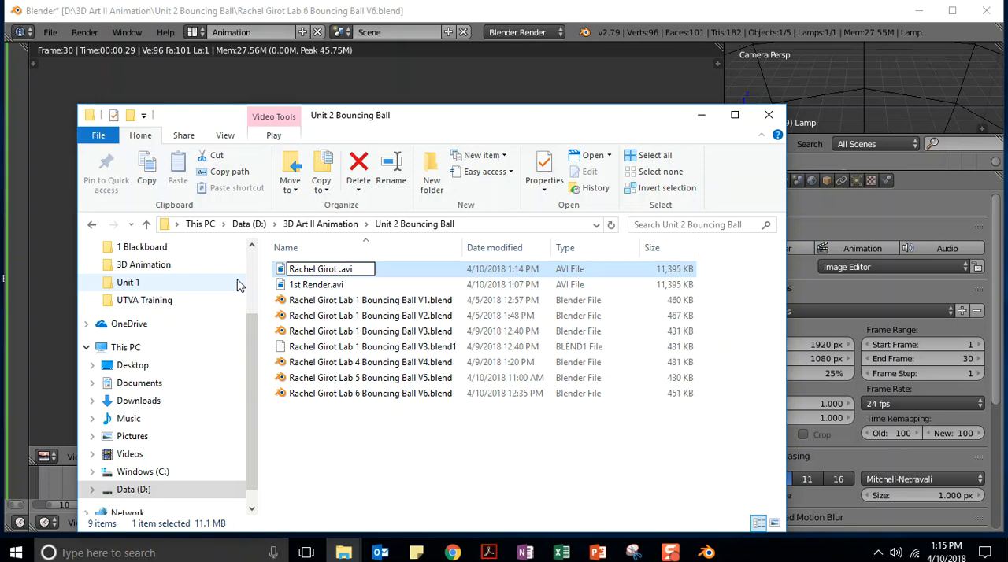
pyautogui.write('Unit 2')
pyautogui.write(' Bouncing Ba')
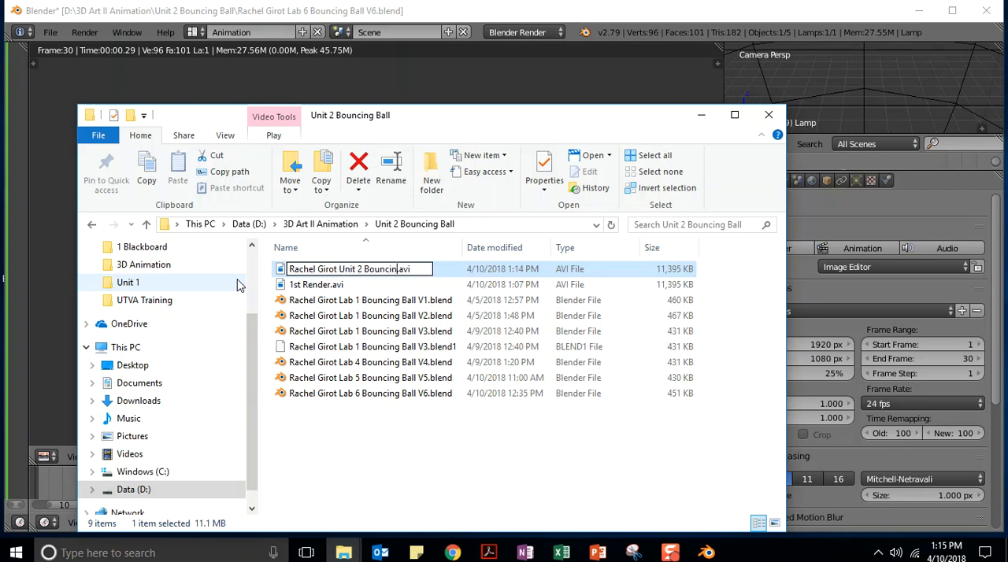
pyautogui.write('ll Final Rende')
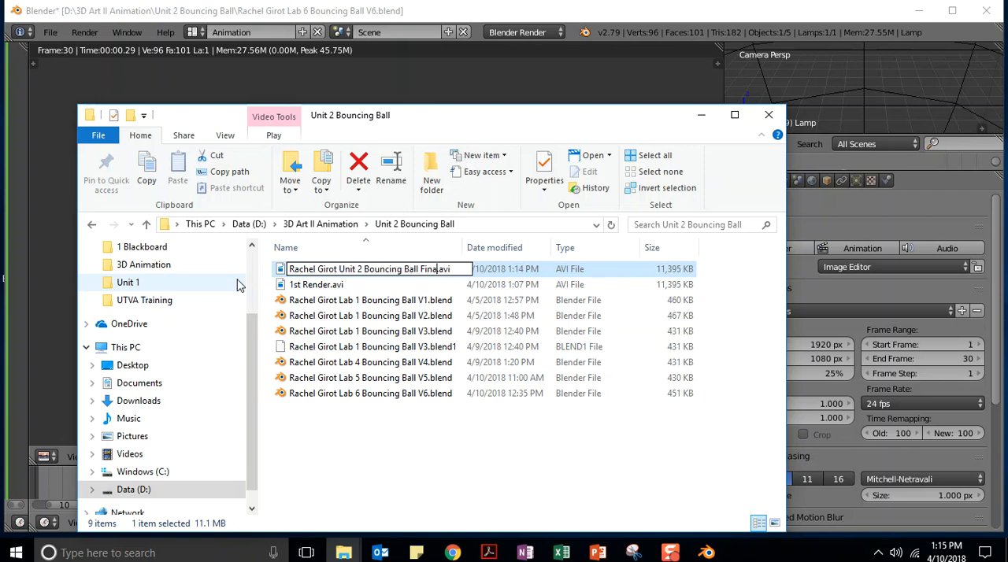
pyautogui.write('r')
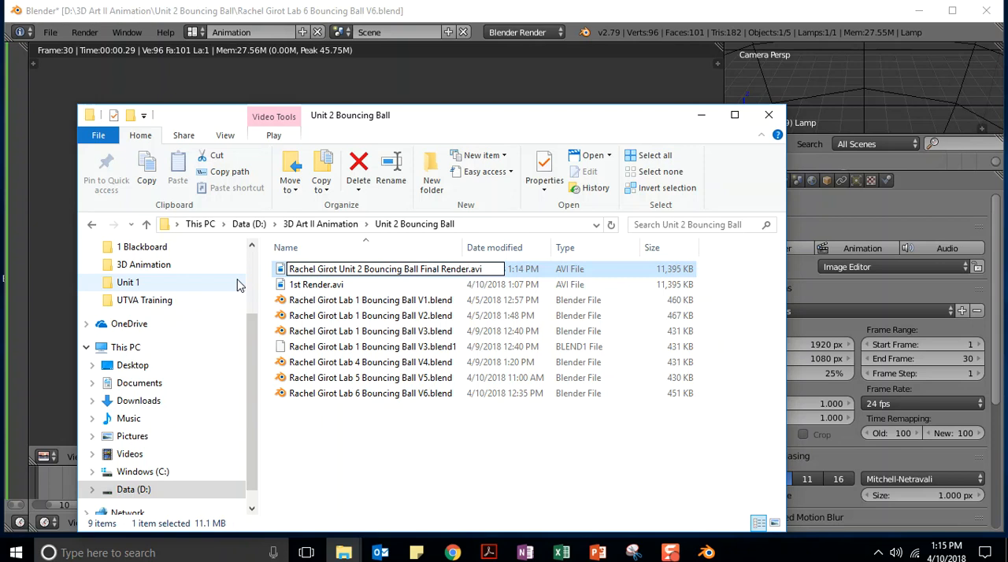
pyautogui.press('Return')
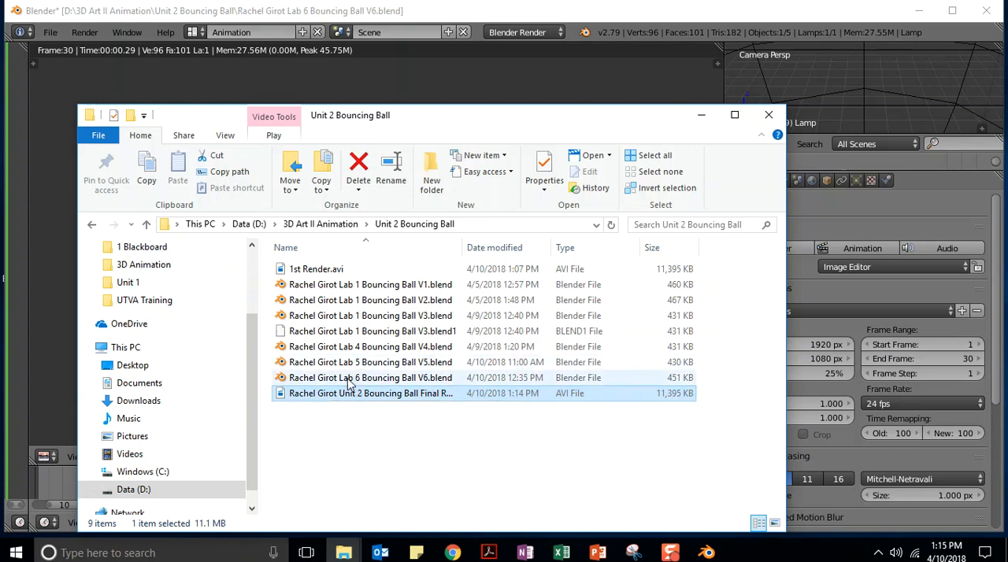
# Return to Blender and switch the main area from the rendered image back to the 3D View
pyautogui.click(551, 18)
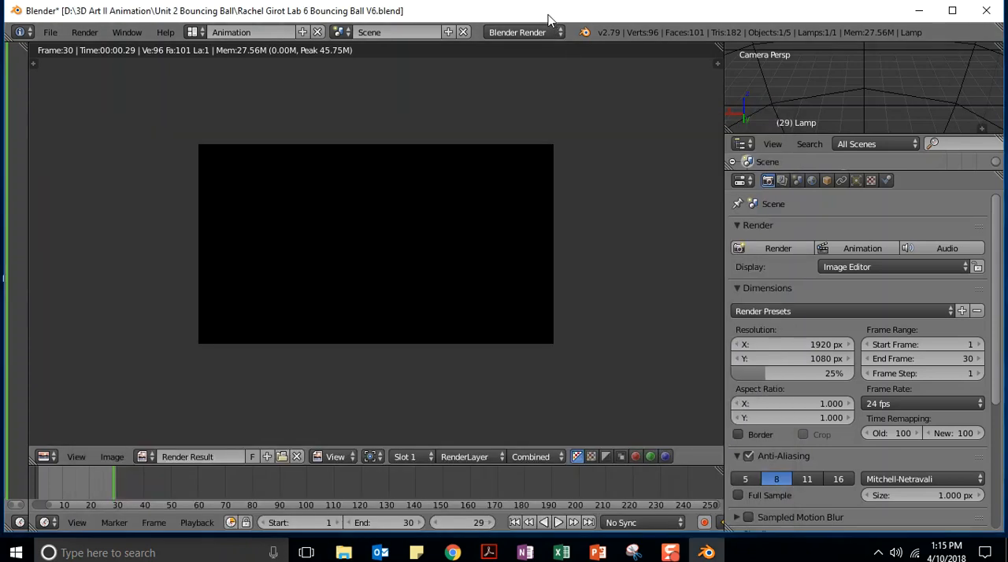
pyautogui.click(45, 457)
pyautogui.click(66, 443)
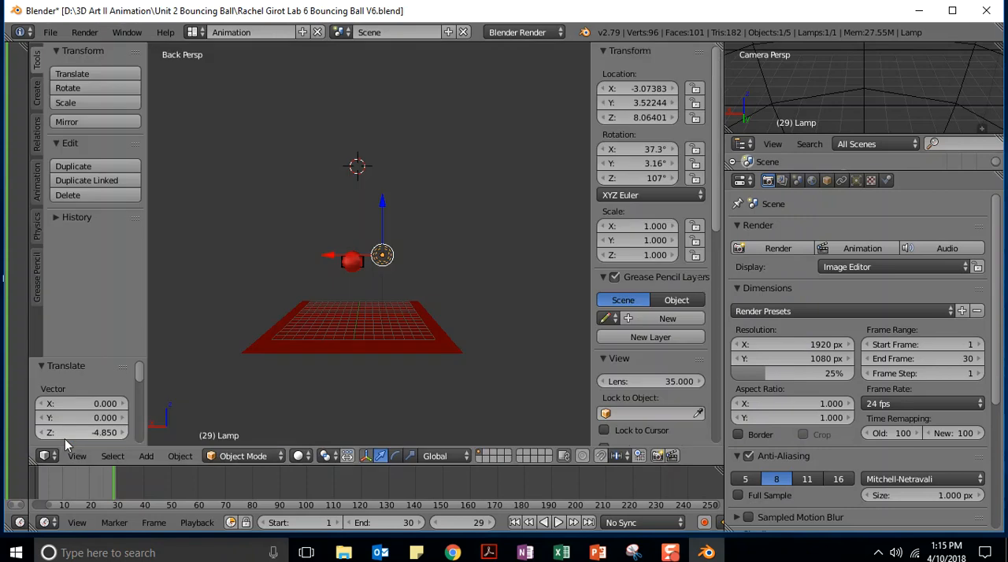
# Save the scene over the existing Lab 6 Bouncing Ball V6.blend in the Unit 2 Bouncing Ball folder
pyautogui.click(51, 33)
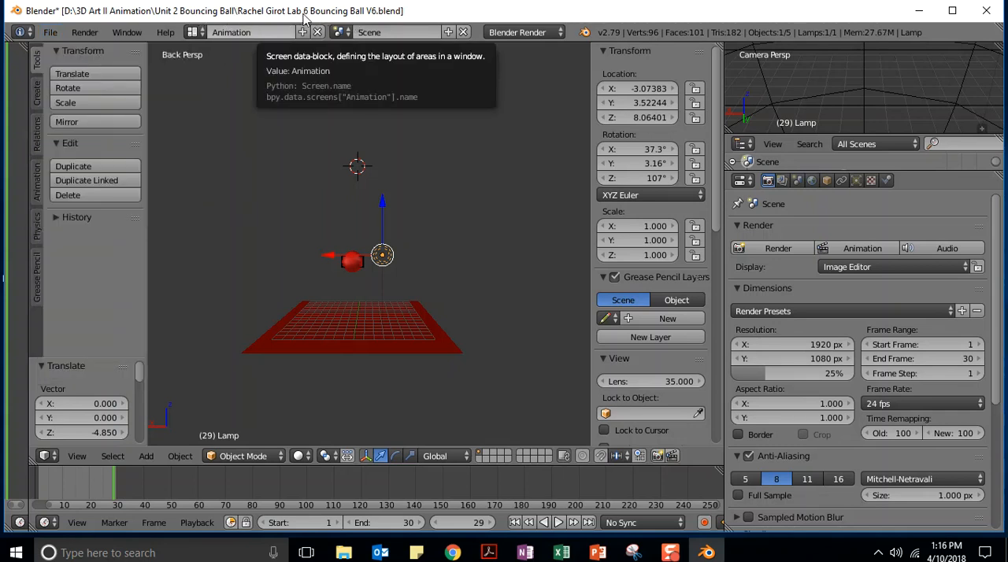
pyautogui.click(50, 33)
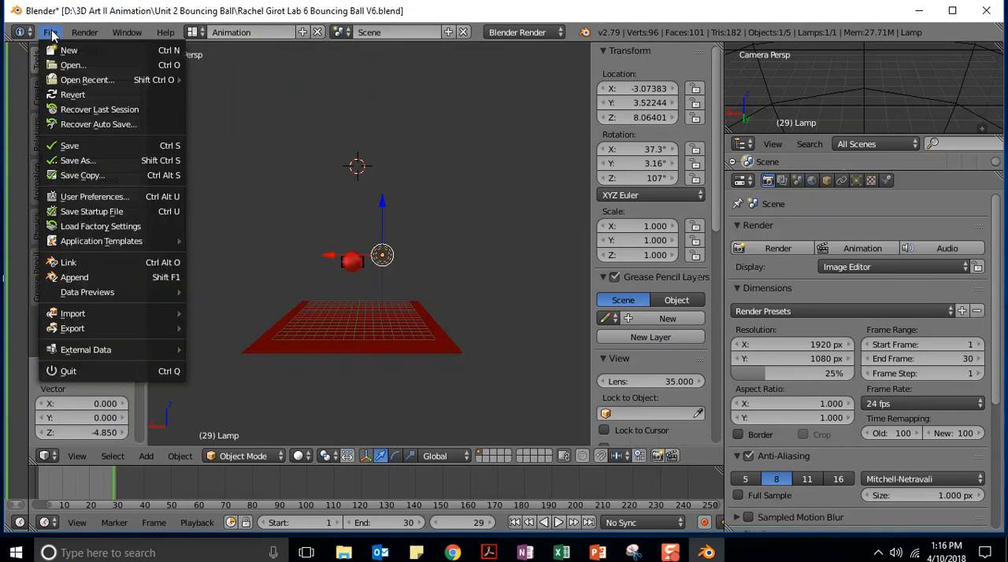
pyautogui.click(76, 162)
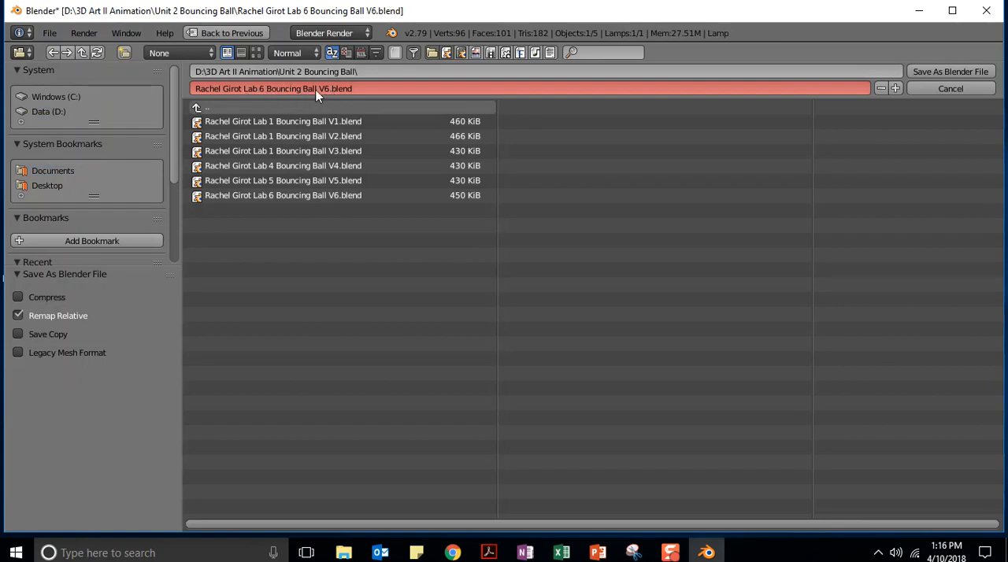
pyautogui.click(939, 70)
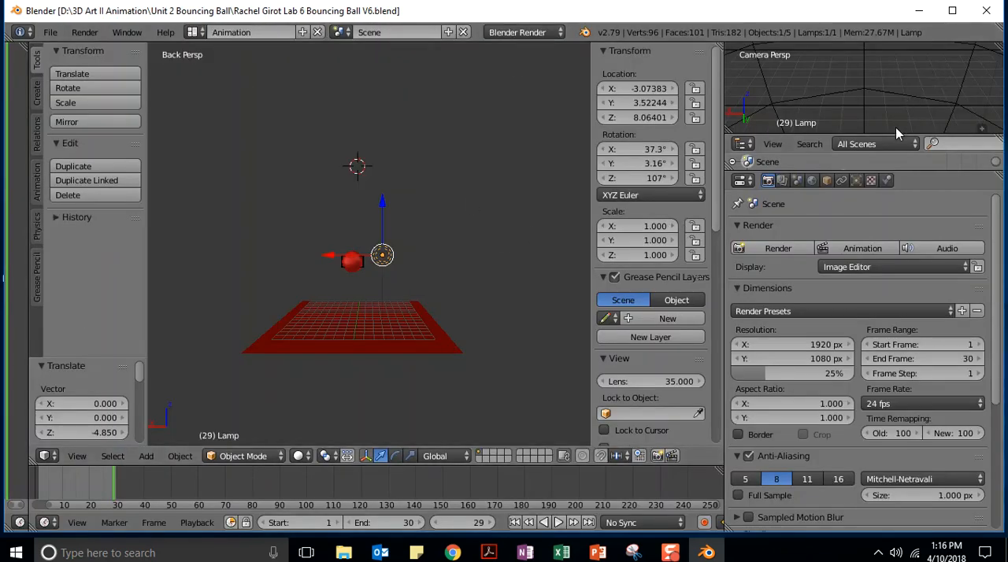
# Minimize Blender and, in the browser course, go to 2.06: Lab 6: Finalize the Animation and open DROPBOX: Unit 2 Project to its instructions
pyautogui.click(917, 16)
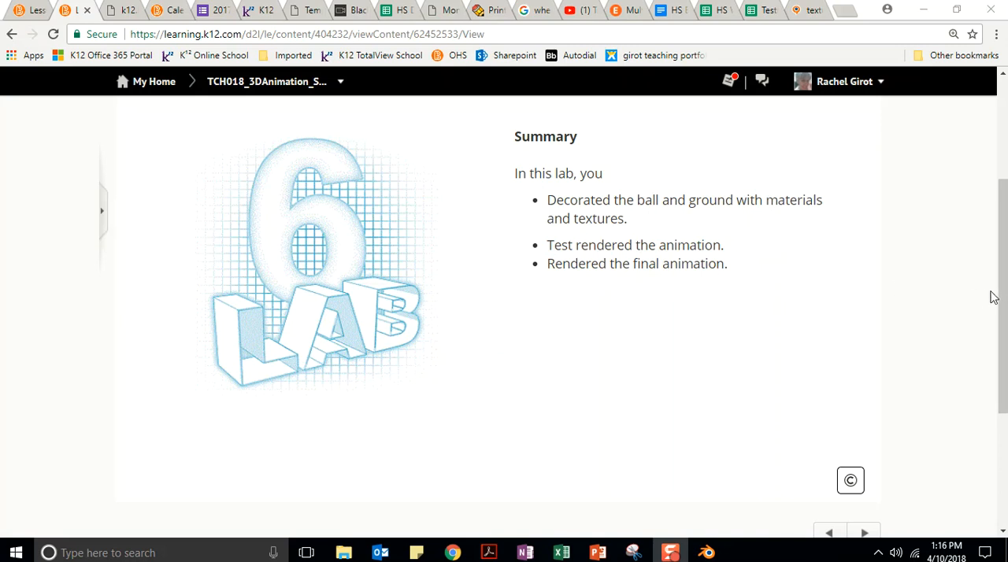
pyautogui.scroll(3, 993, 297)
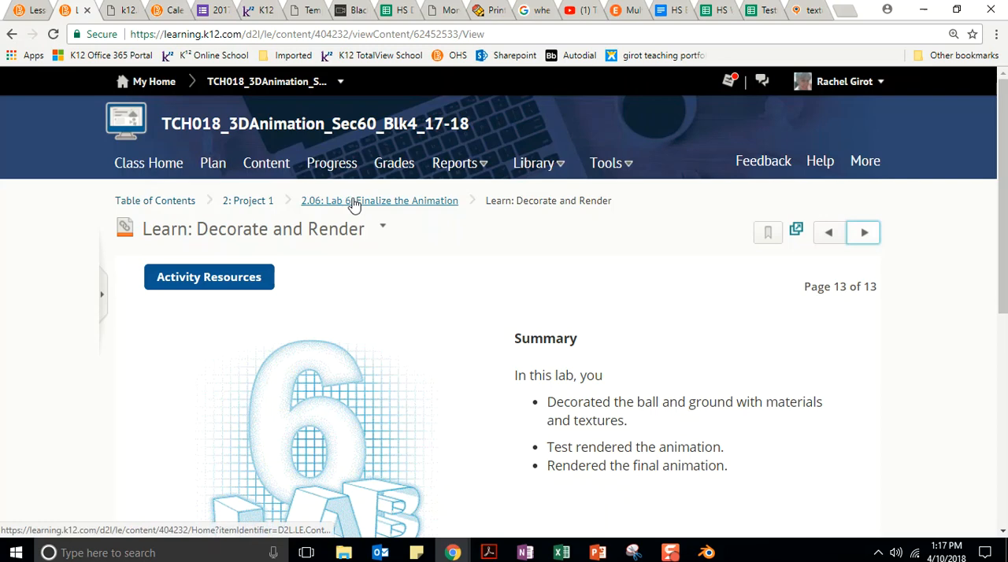
pyautogui.click(315, 203)
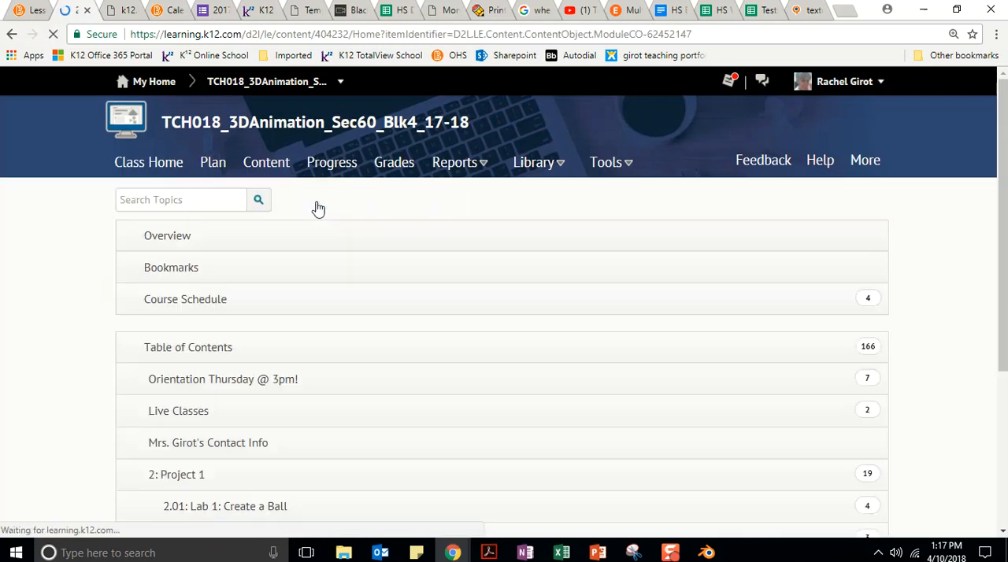
pyautogui.scroll(-2, 415, 348)
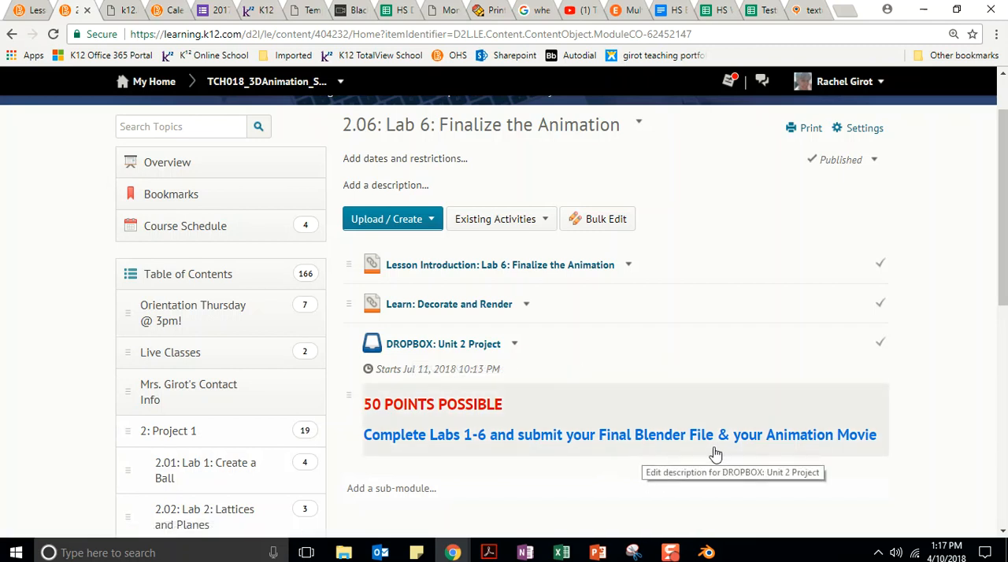
pyautogui.click(423, 347)
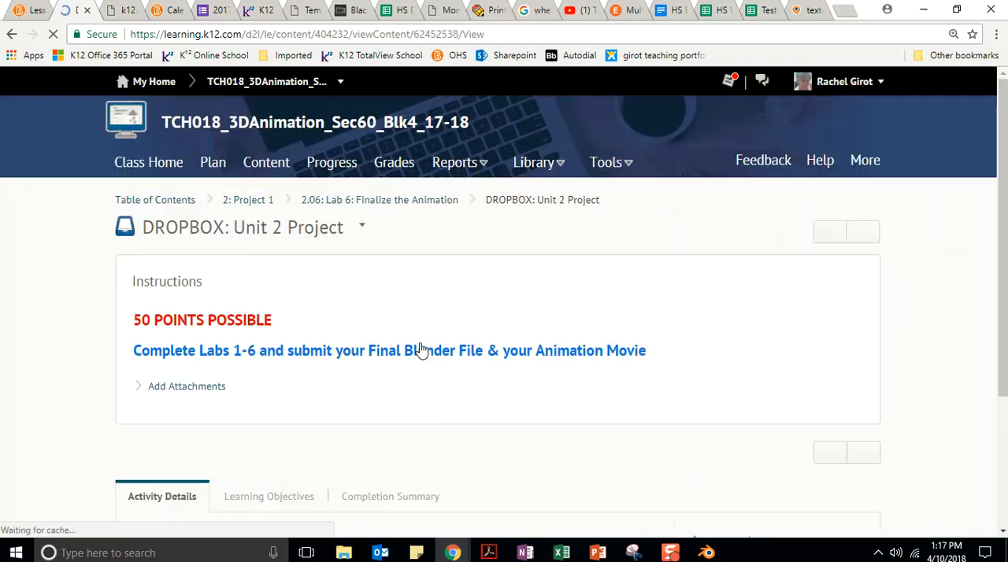
pyautogui.scroll(-1, 224, 282)
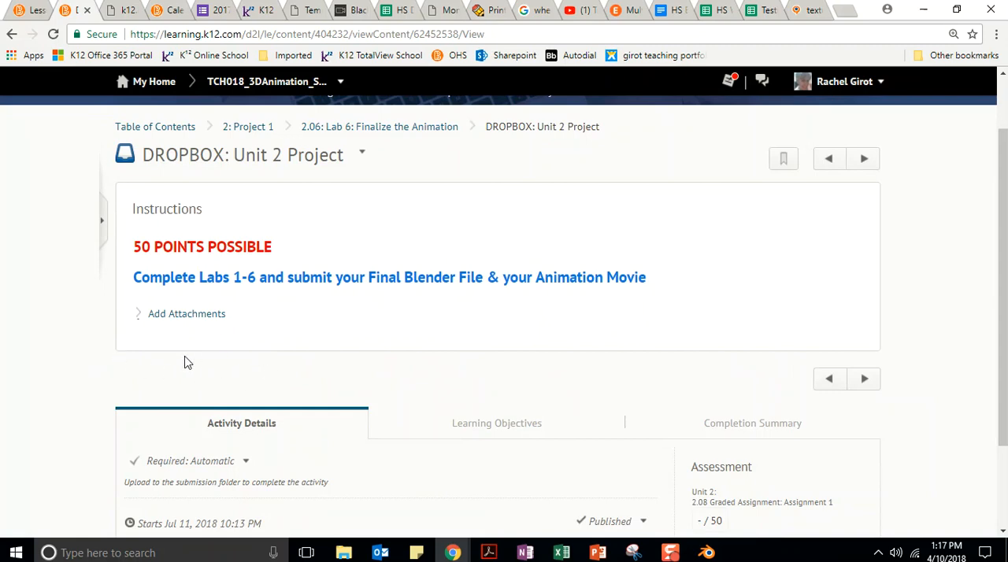
# Bring up the Unit 2 Bouncing Ball folder, widen its window and Name column to fit the full file names, and show the view options
pyautogui.moveTo(345, 551)
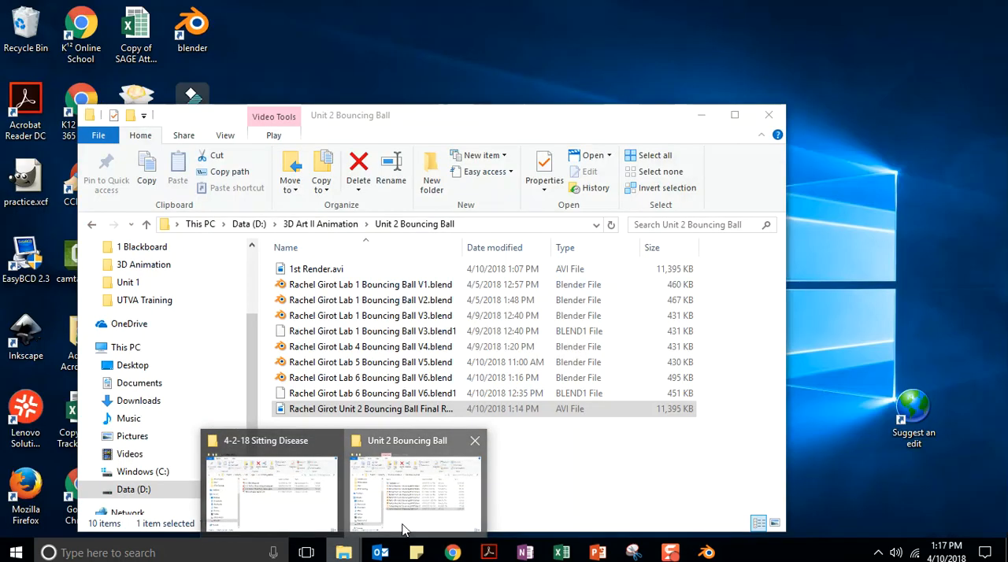
pyautogui.click(382, 500)
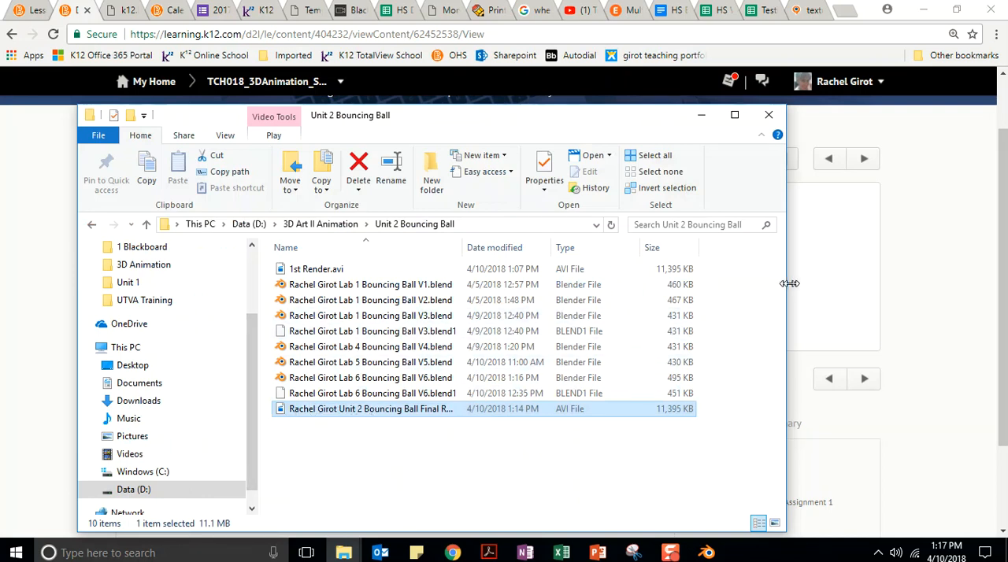
pyautogui.moveTo(790, 283); pyautogui.dragTo(927, 286)
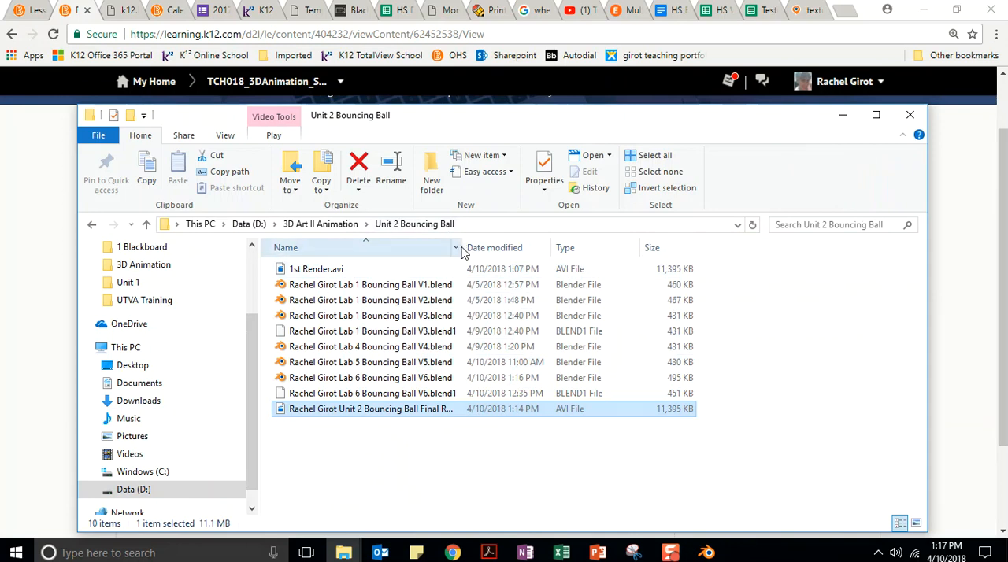
pyautogui.moveTo(465, 248); pyautogui.dragTo(522, 247)
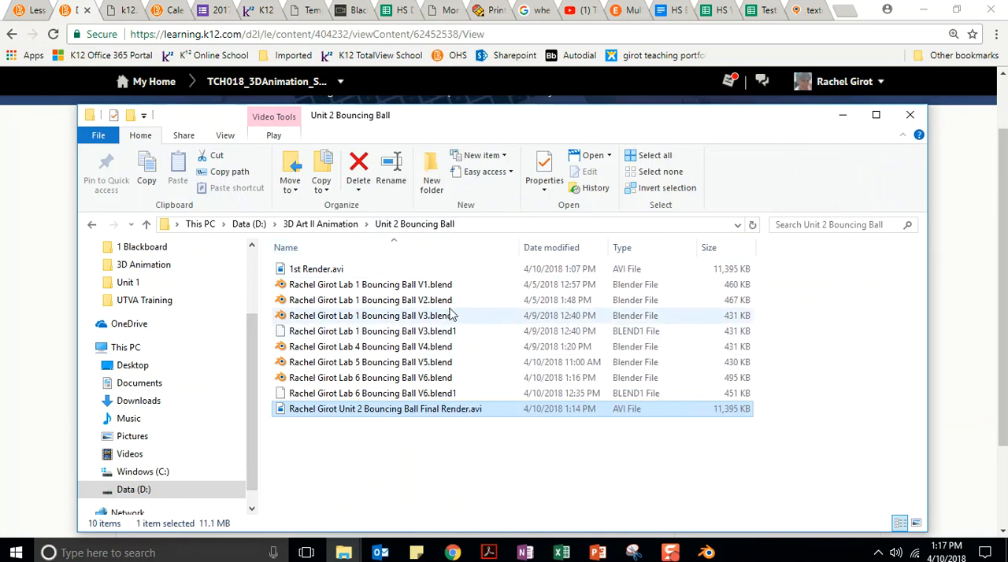
pyautogui.click(225, 136)
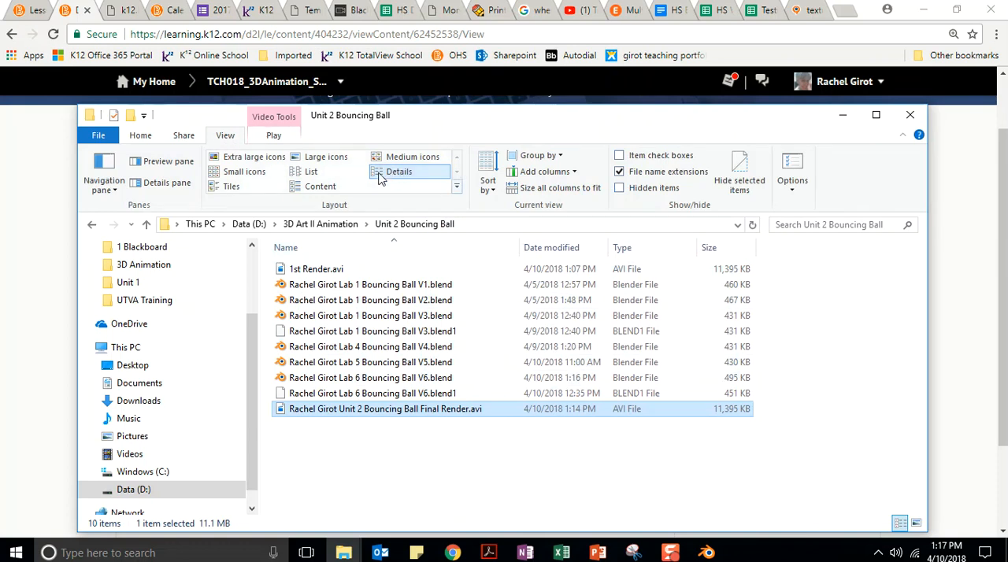